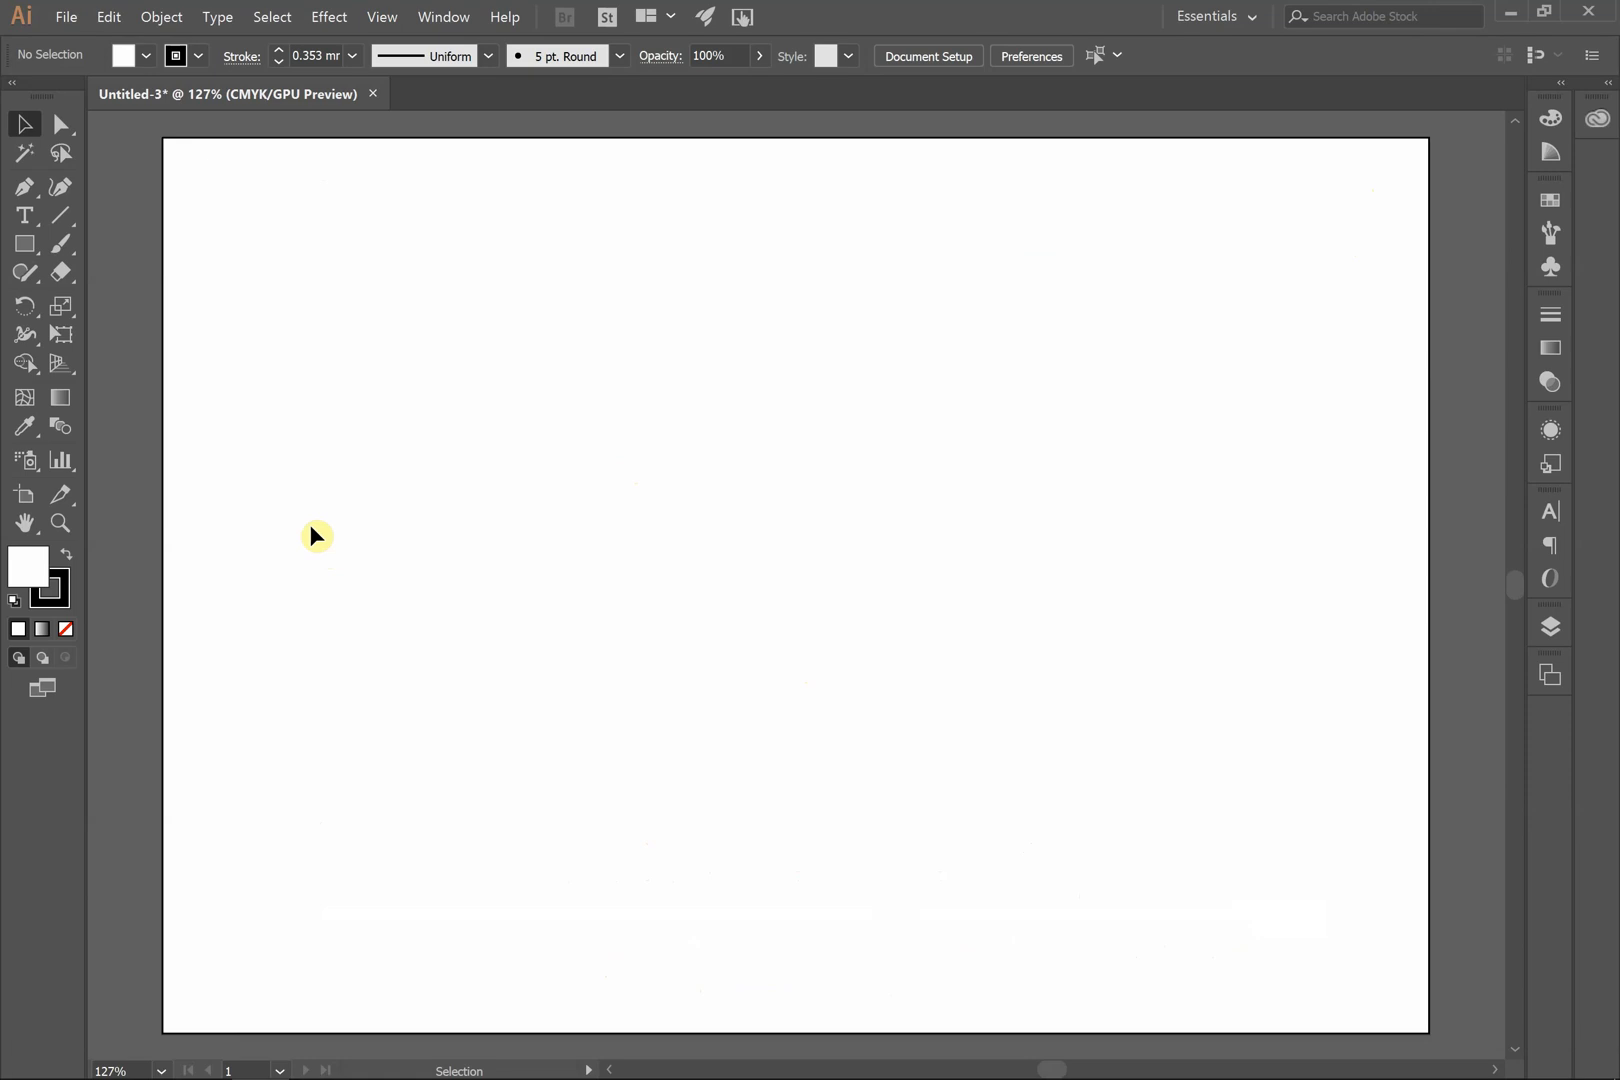
- Place IMG-1750.JPG as a linked image on the artboard, spanning nearly its full height
click(66, 17)
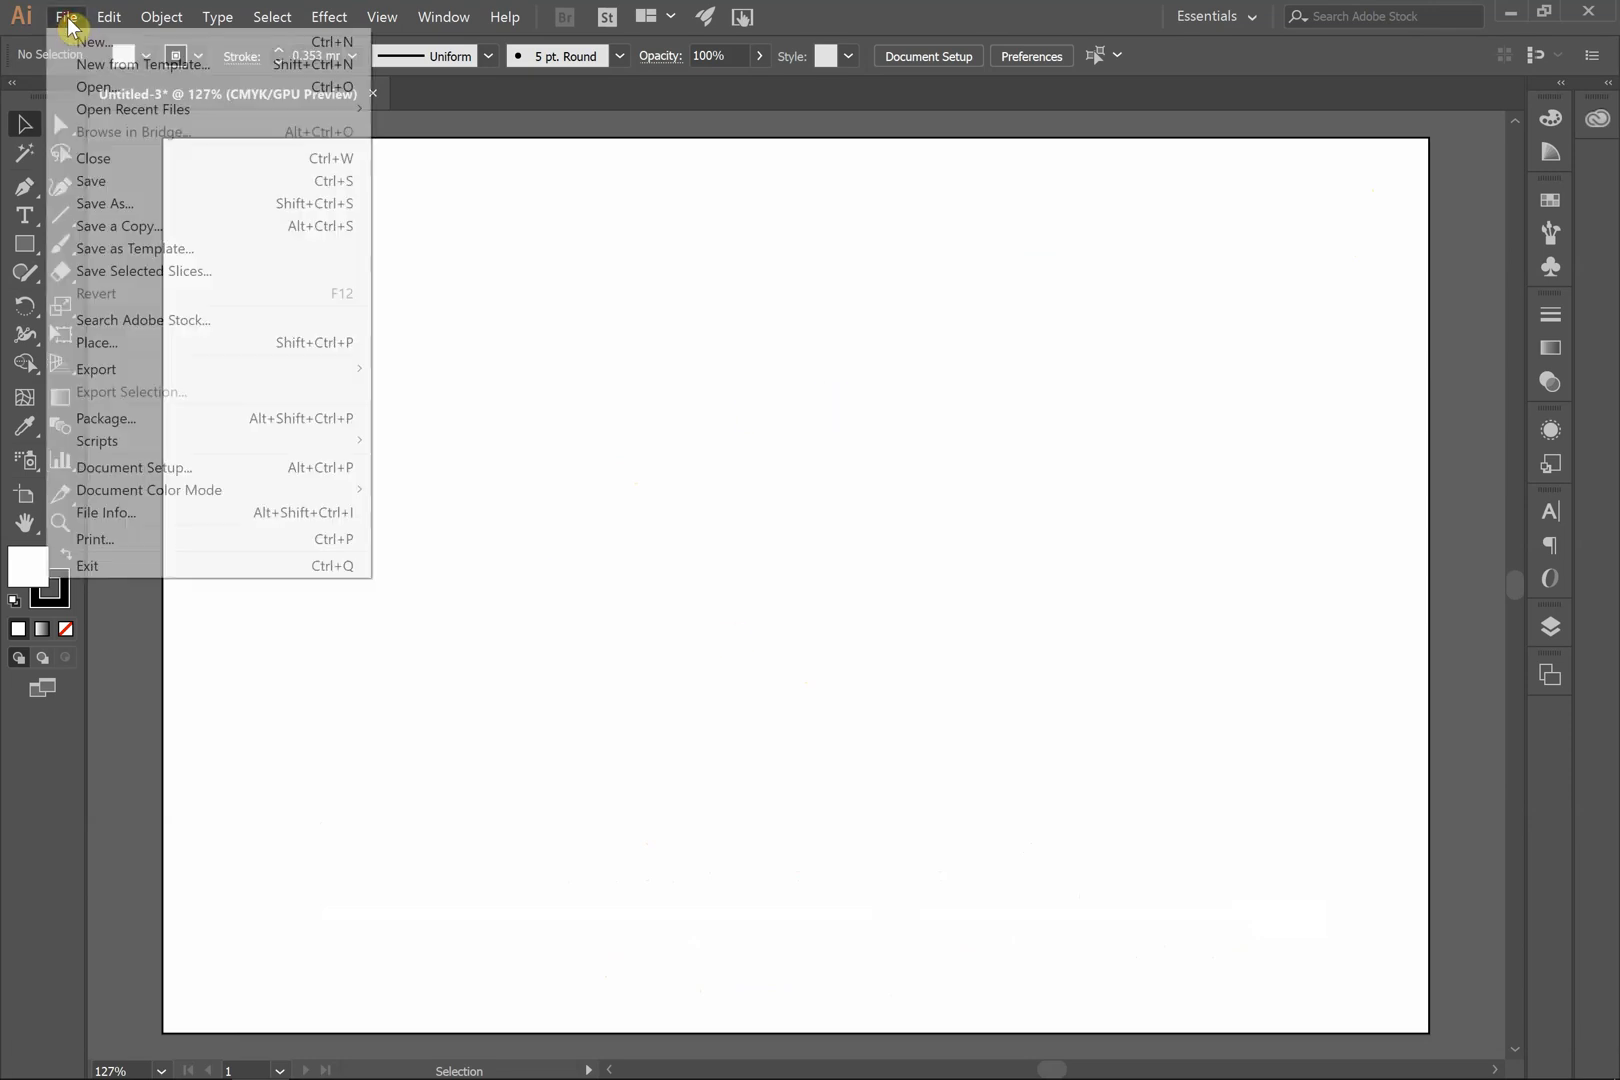
click(178, 342)
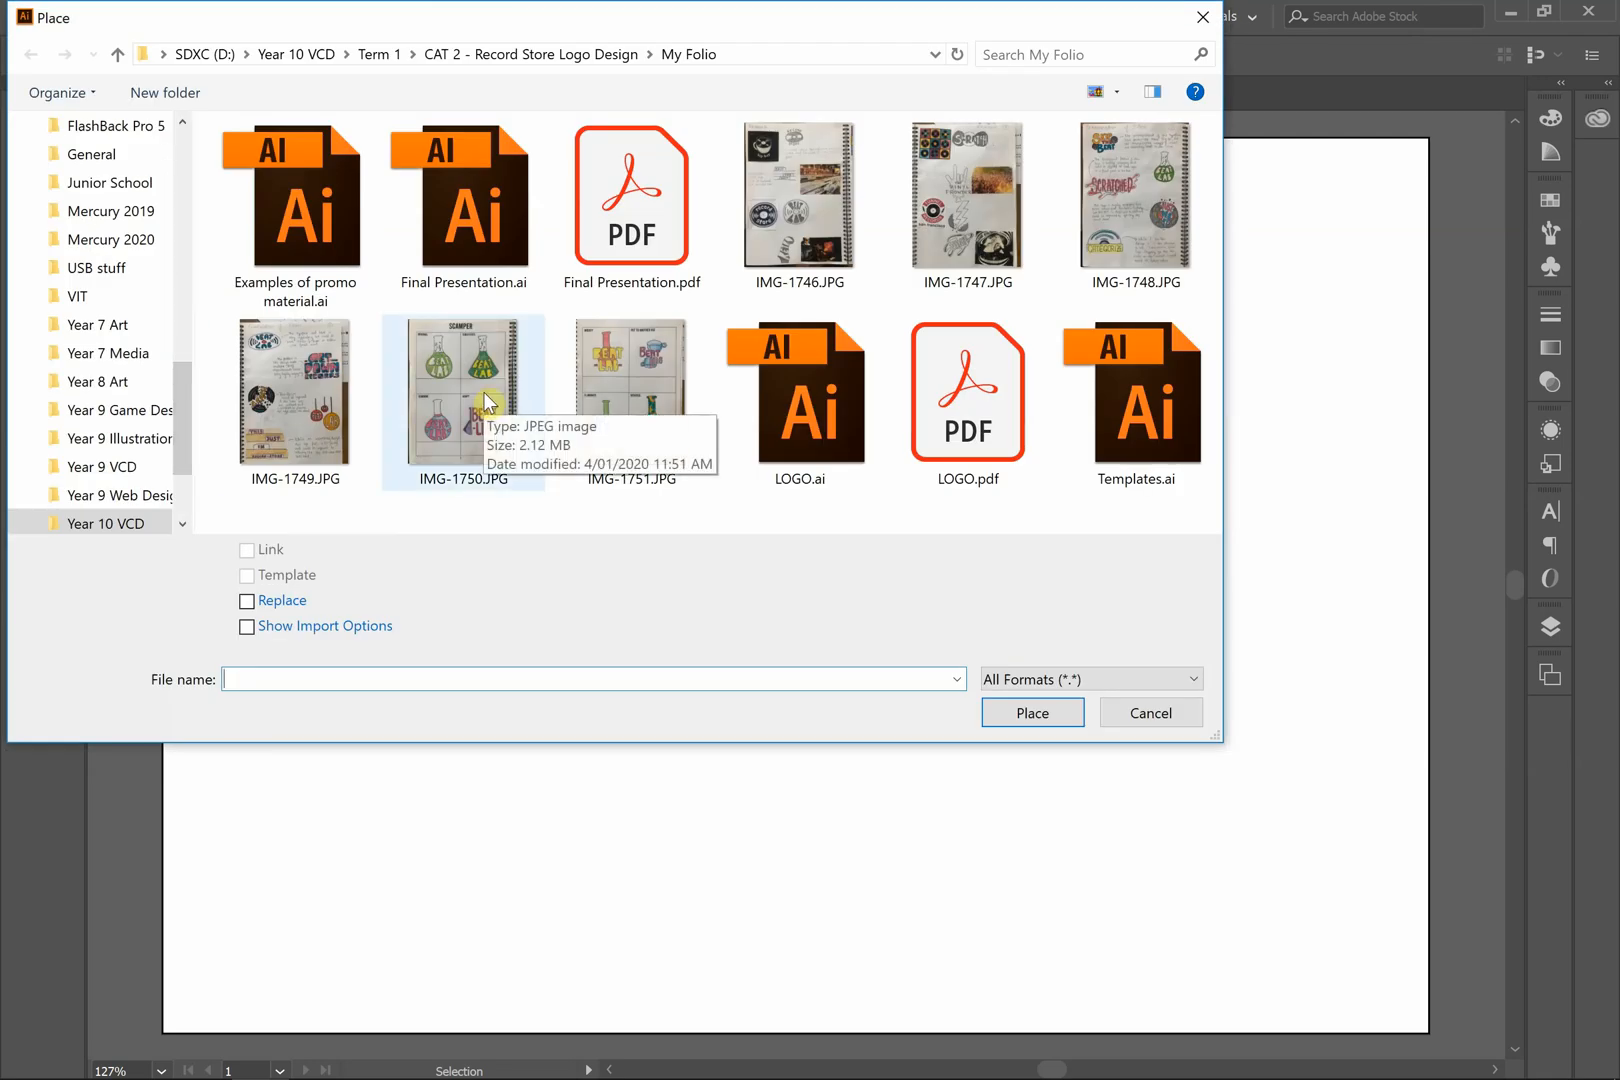
click(486, 401)
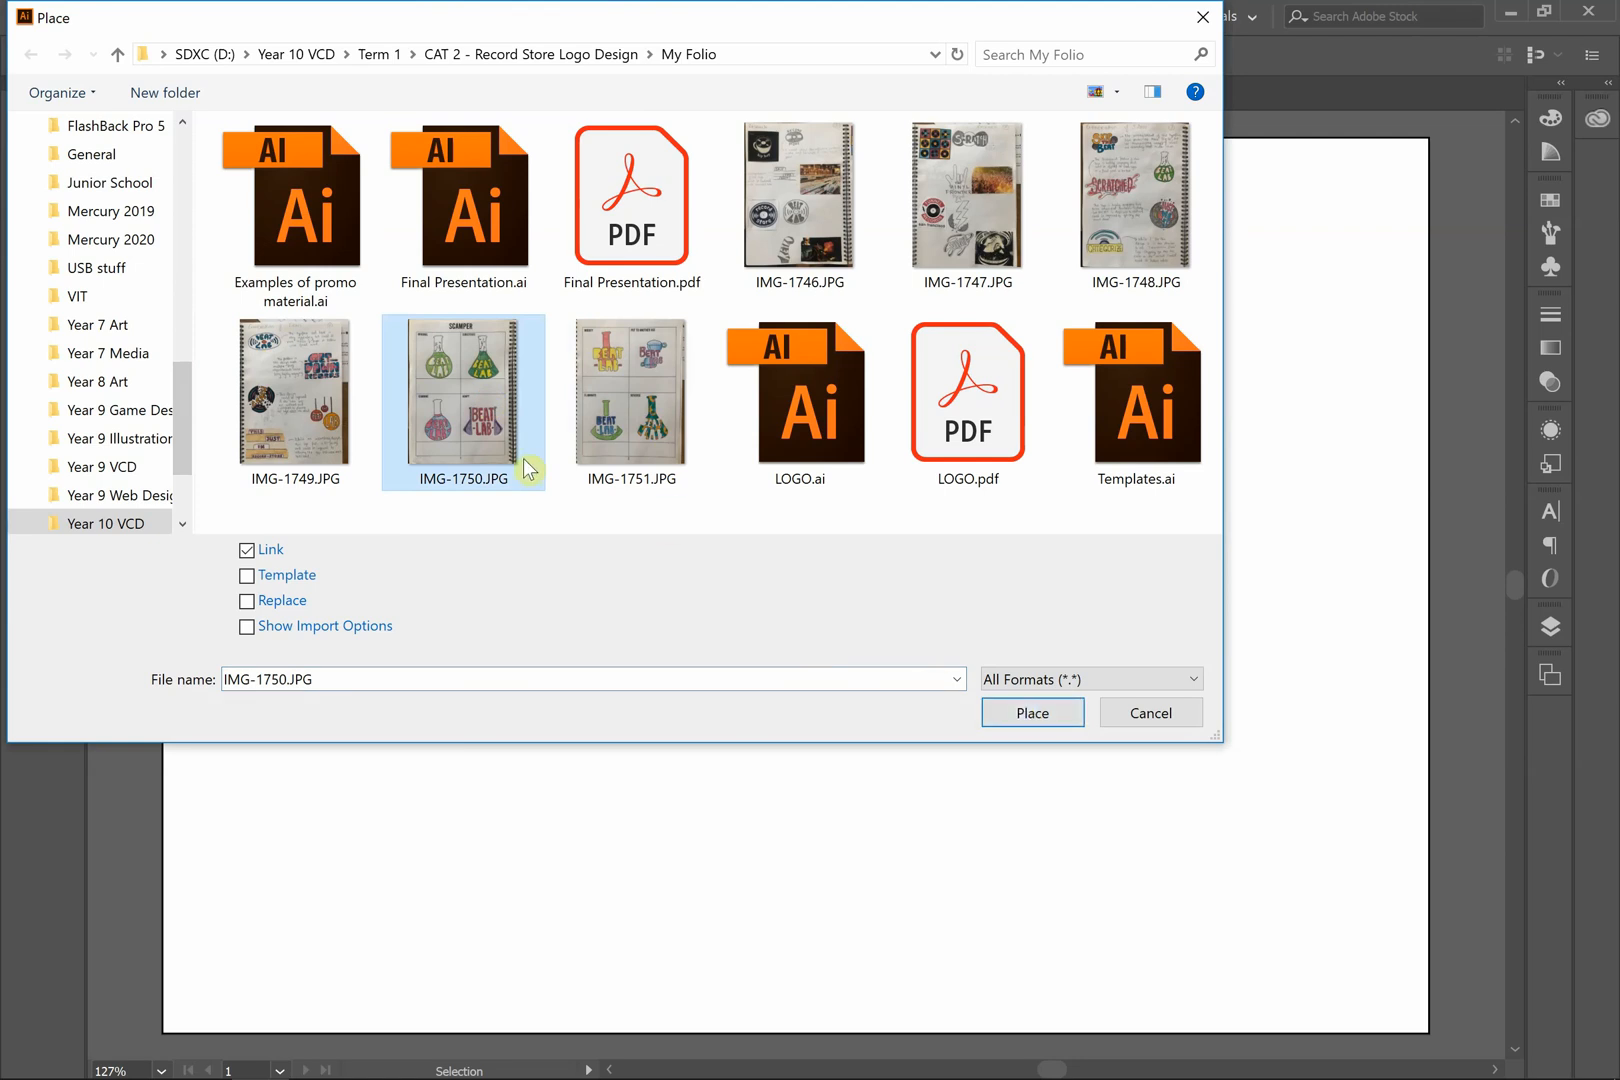
click(1032, 713)
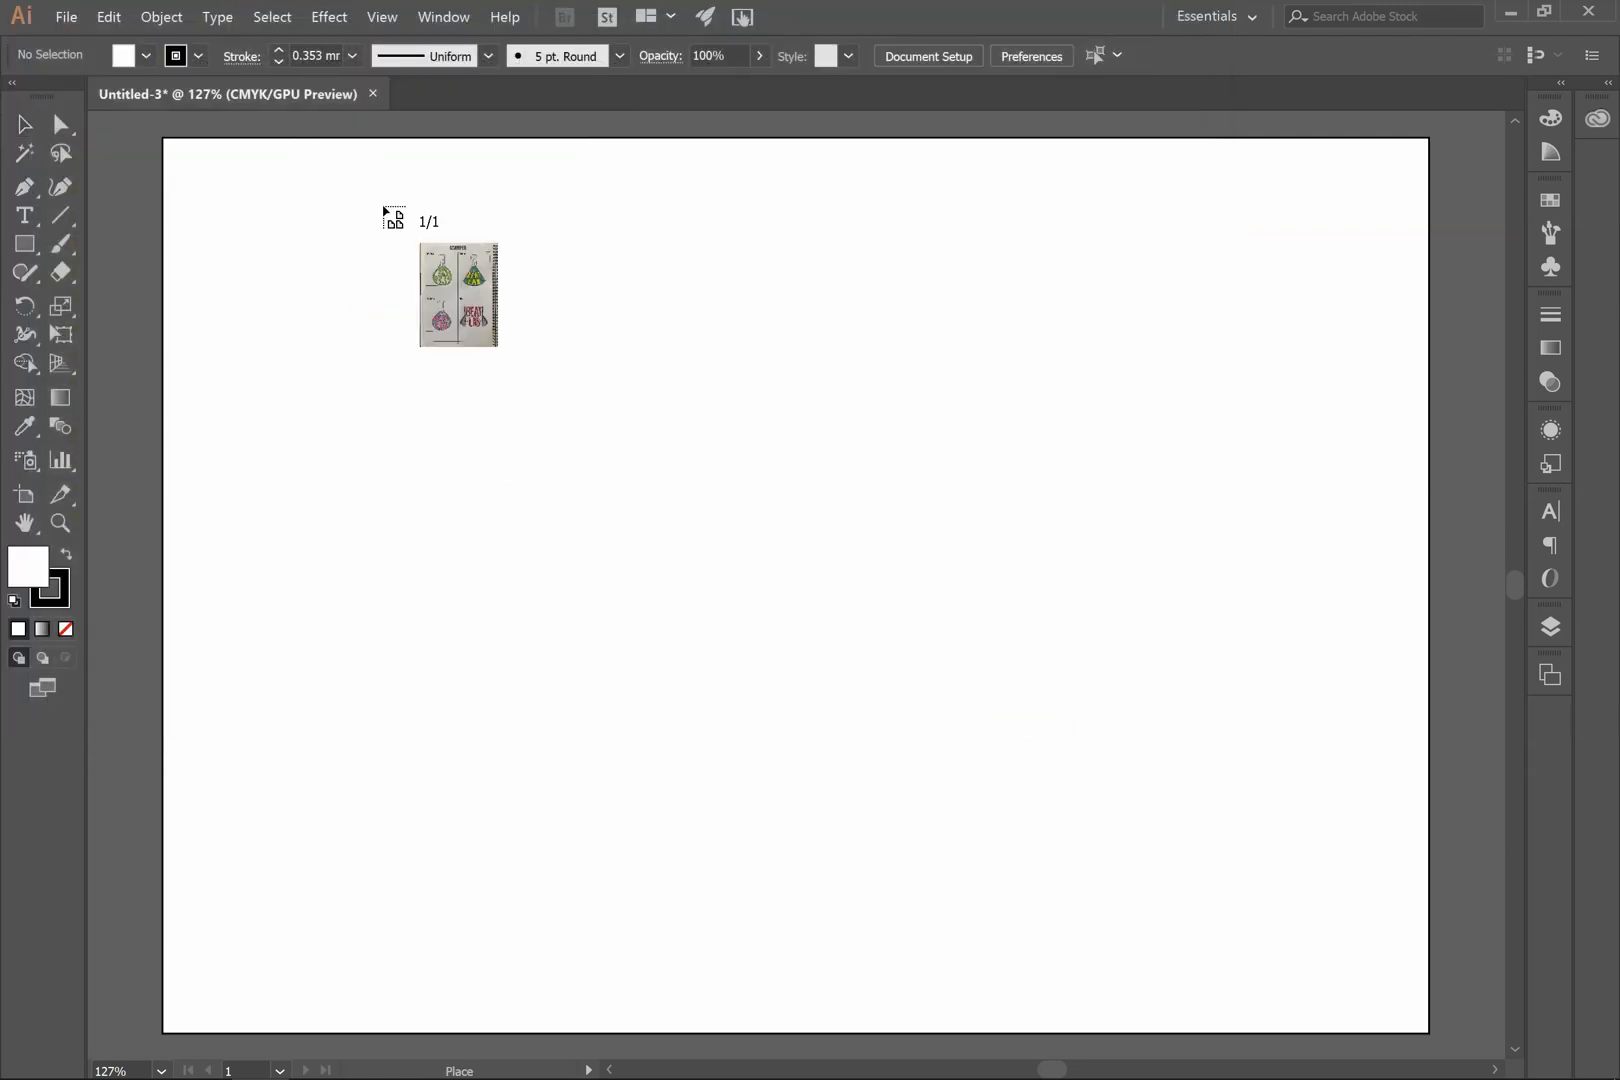
drag(392, 157, 1421, 1009)
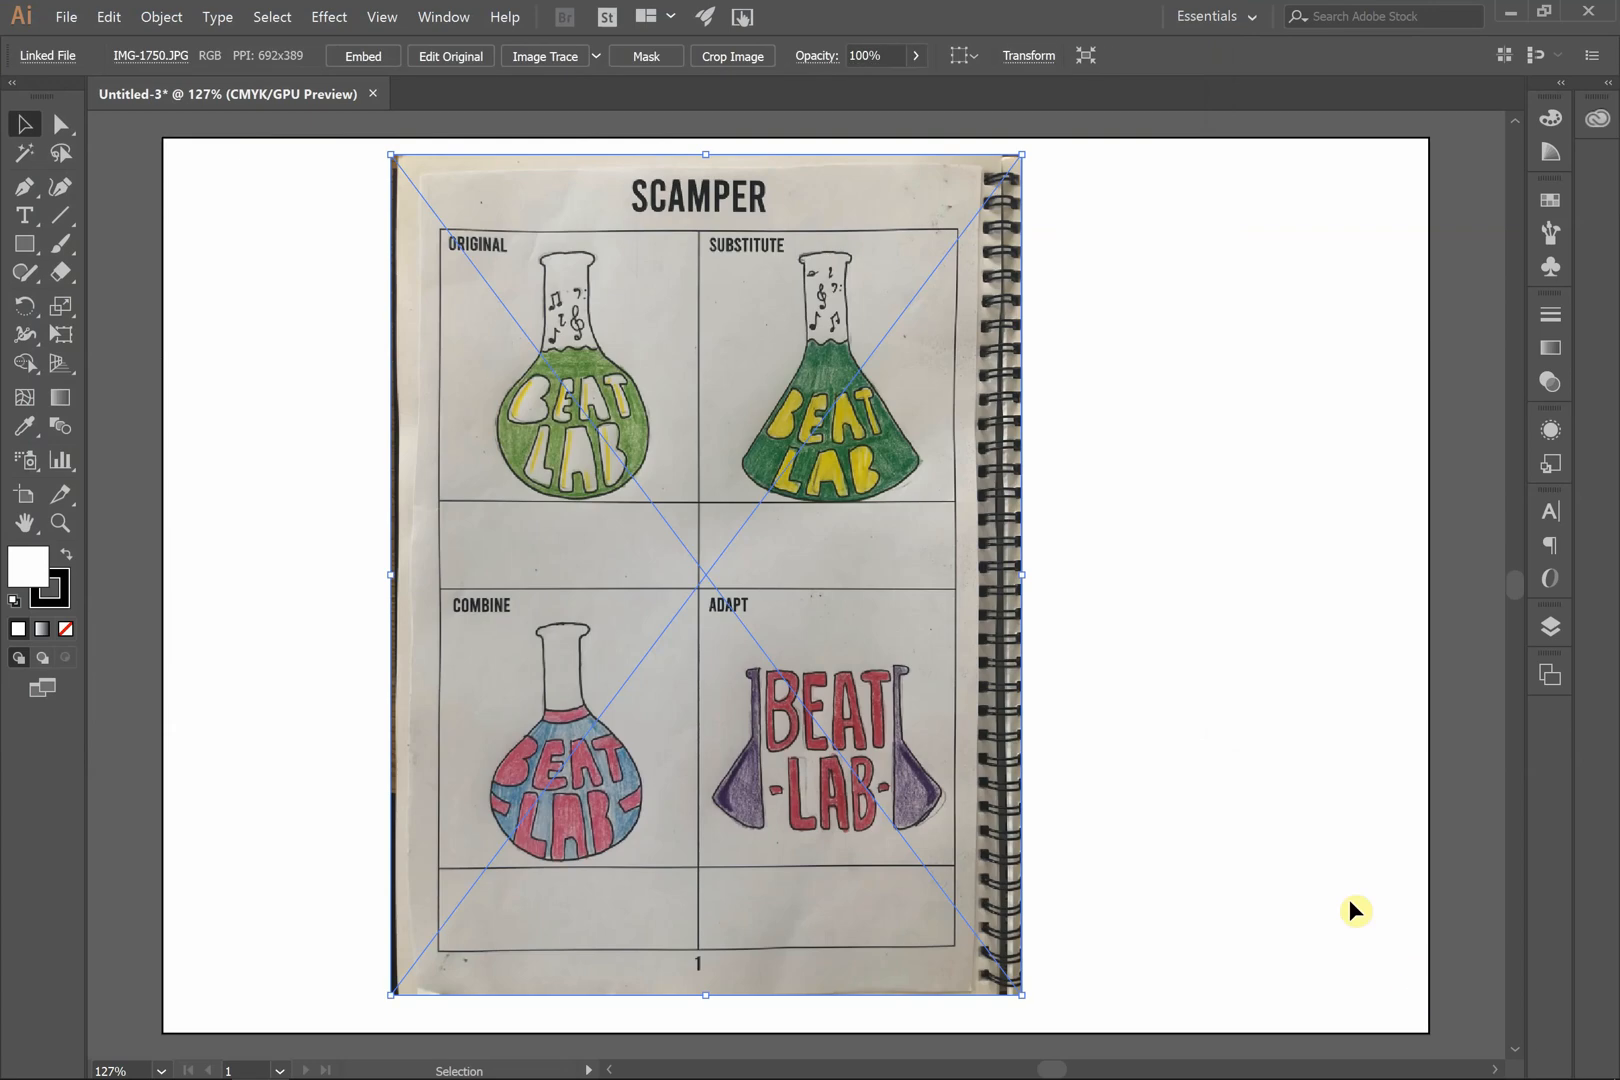
click(1242, 683)
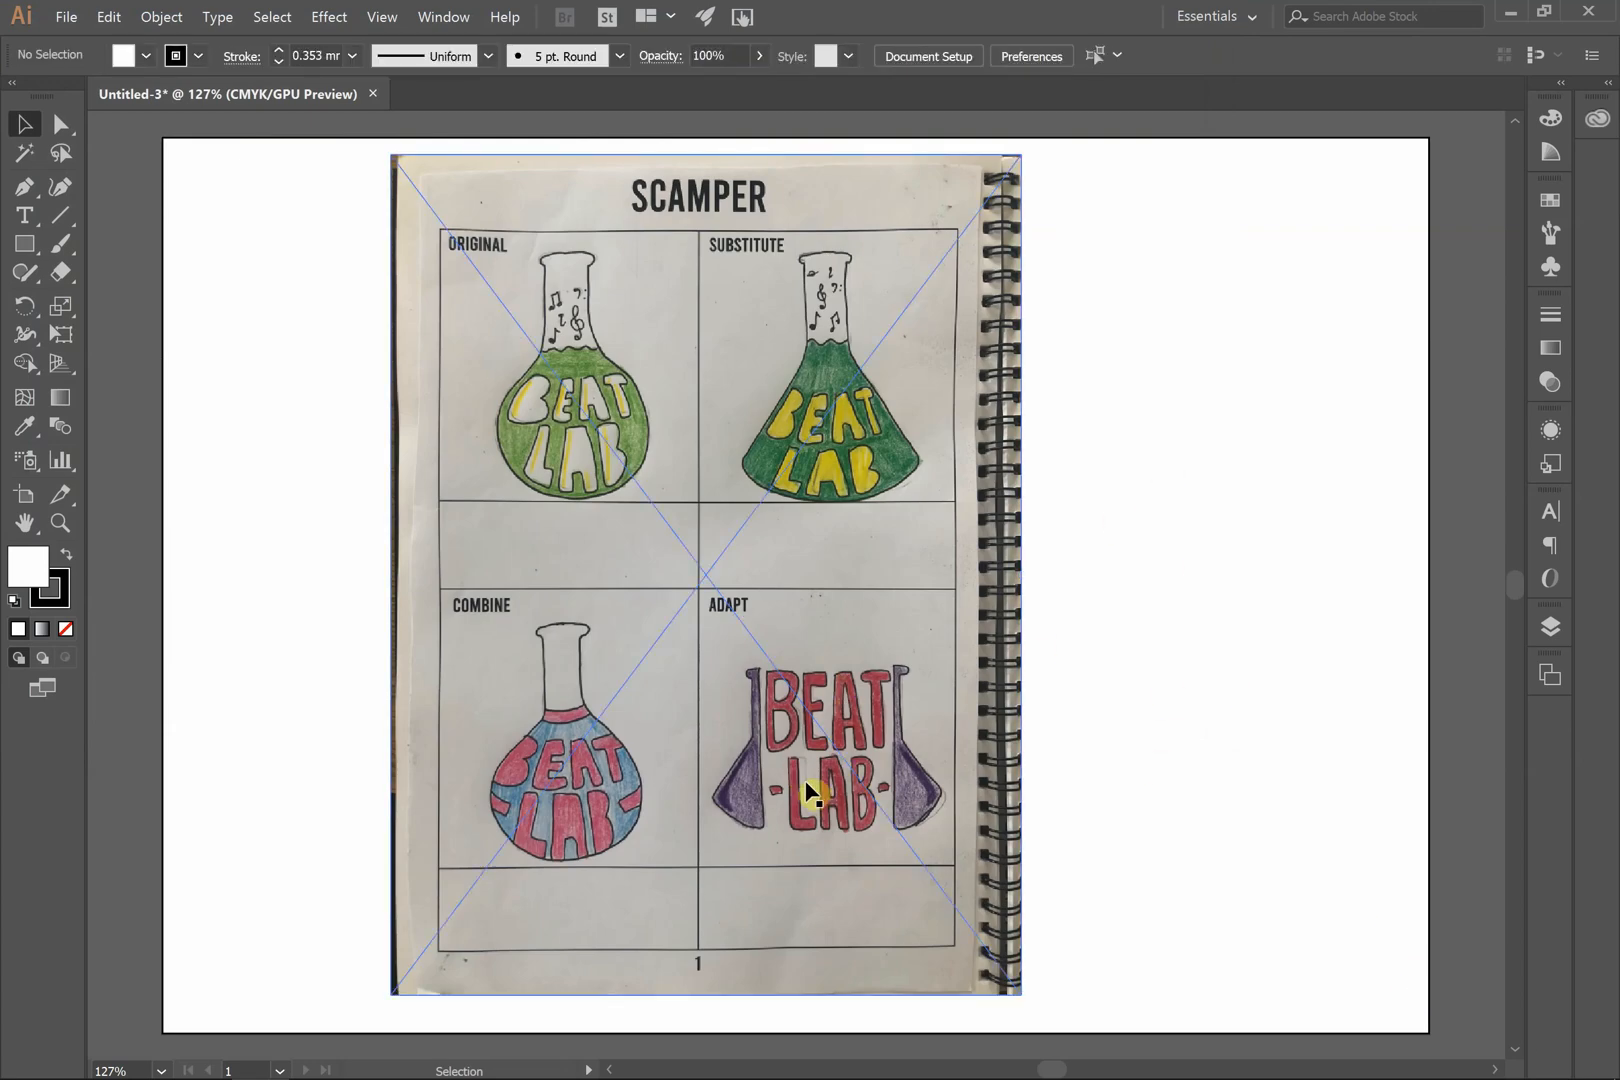
- Crop the placed image to the ADAPT sketch of the Beat Lab logo, about 60 by 46 mm
click(832, 606)
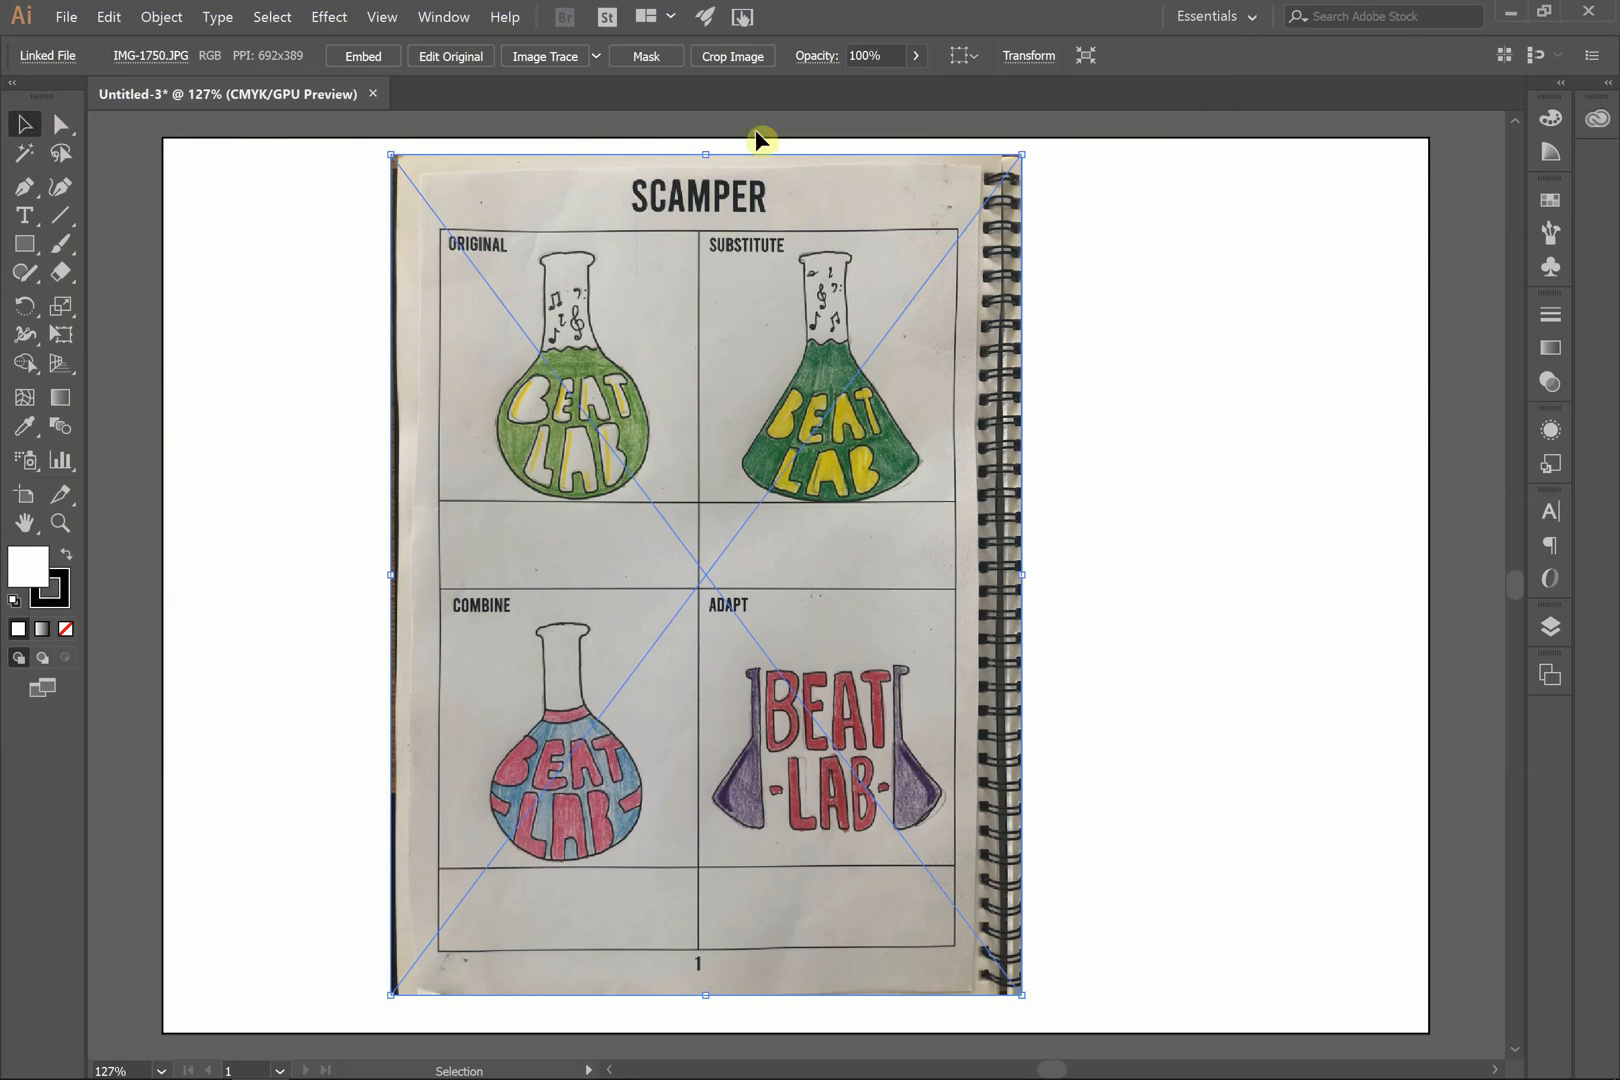
click(730, 62)
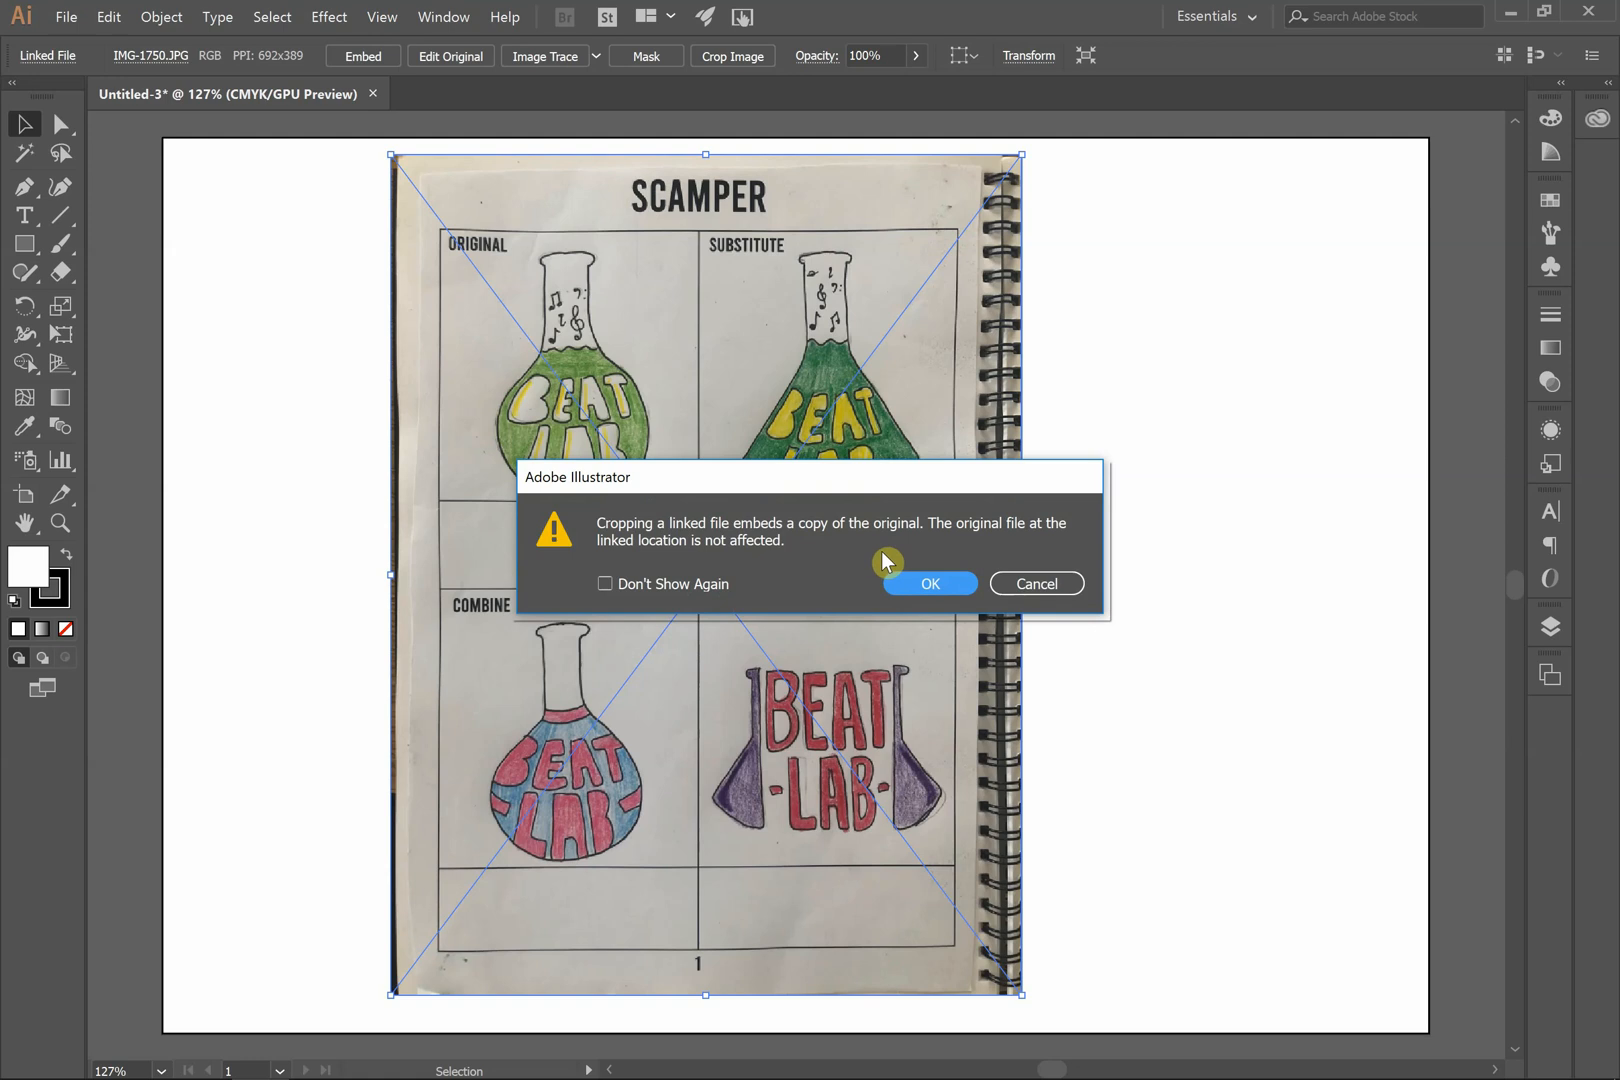
click(911, 585)
drag(392, 157, 706, 676)
drag(1016, 991, 955, 847)
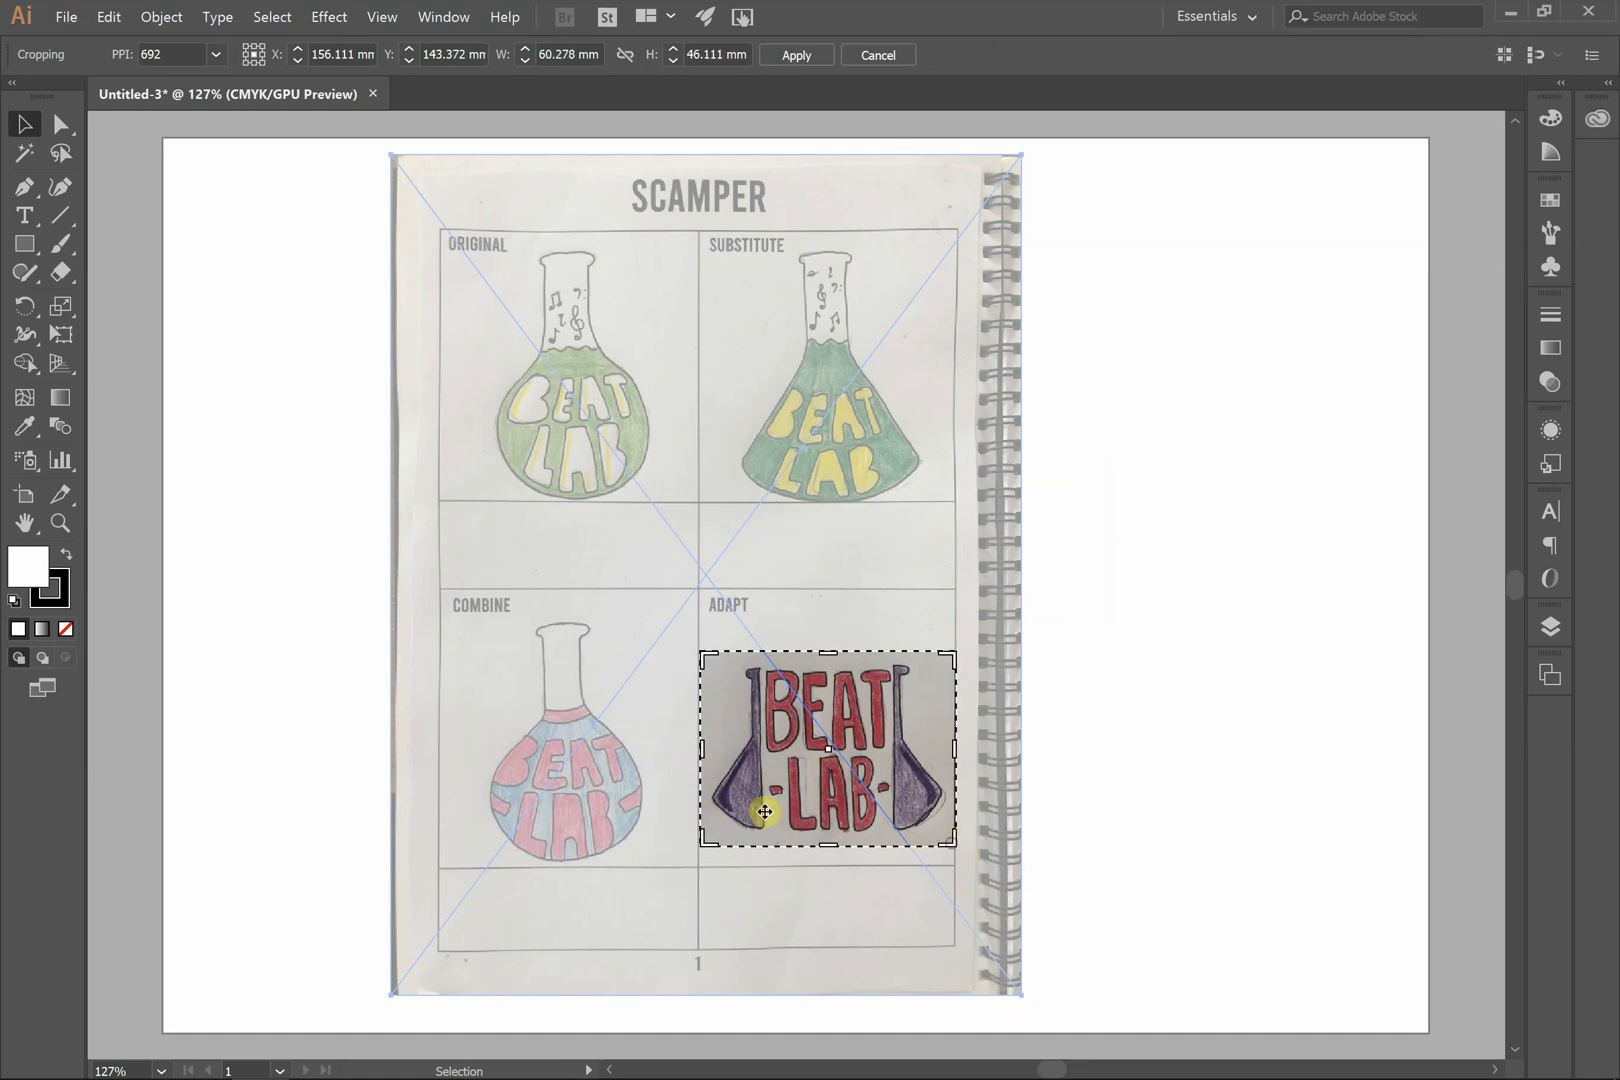
click(806, 57)
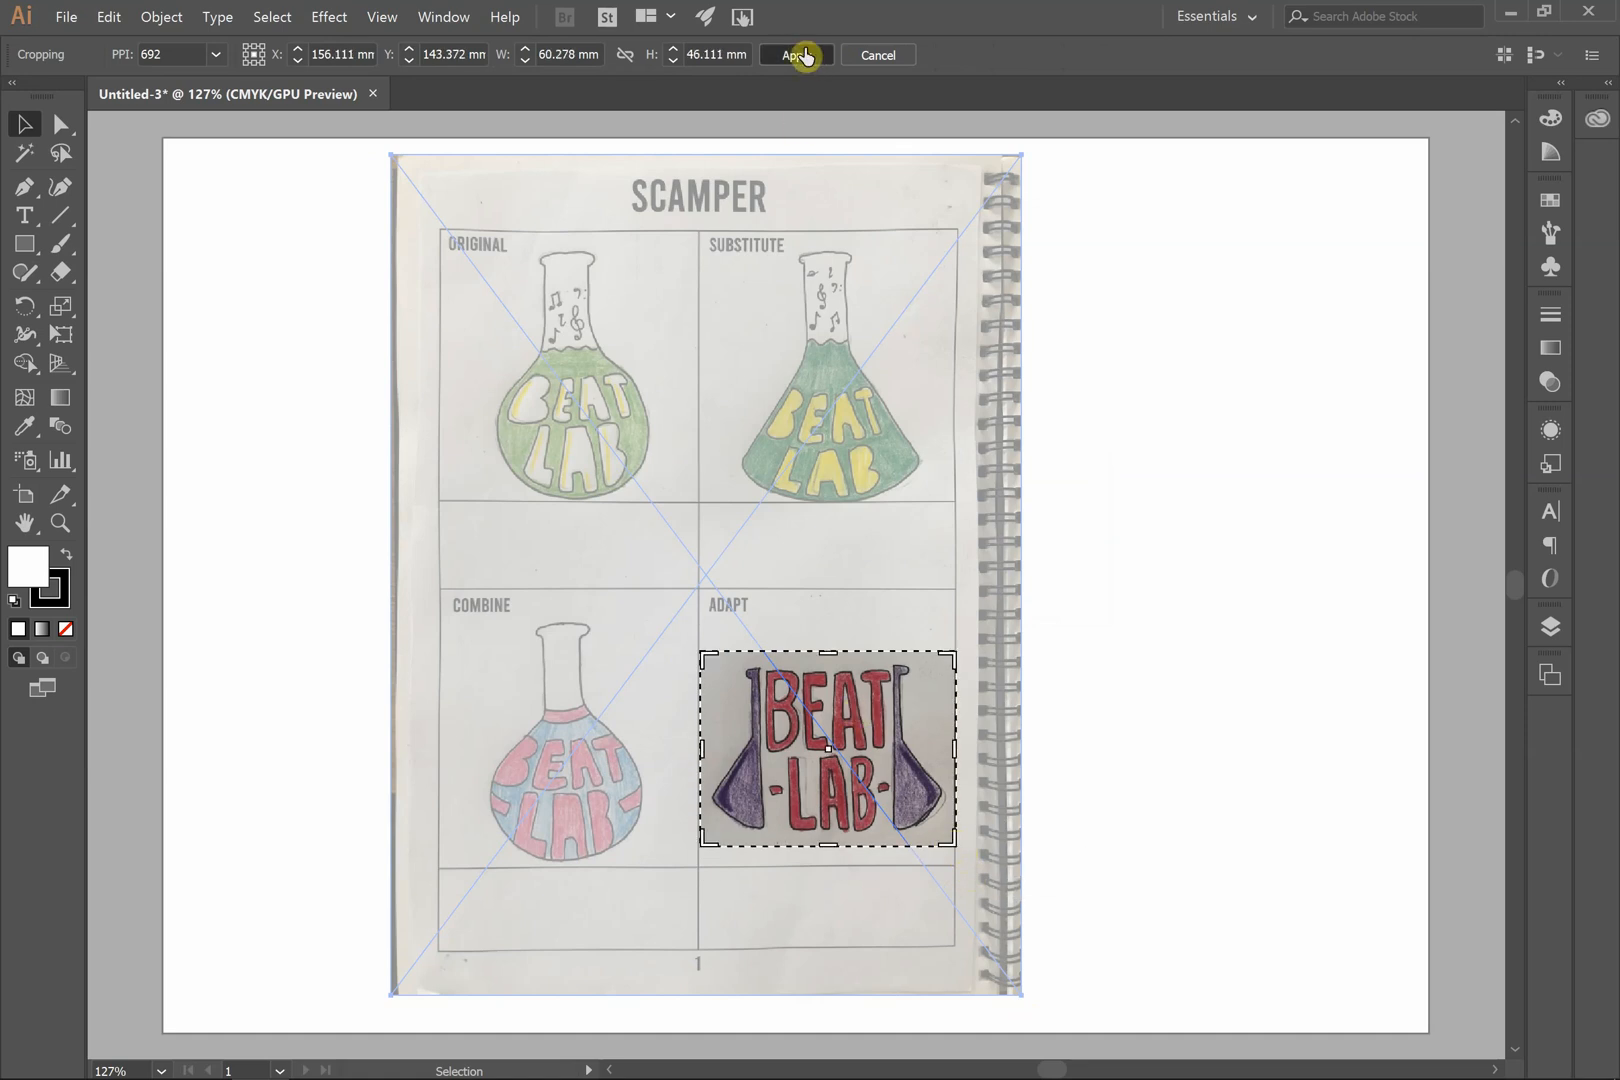
click(1128, 760)
- Move the cropped logo sketch and enlarge it proportionally to fill most of the artboard
drag(855, 684, 540, 360)
drag(609, 430, 1365, 1007)
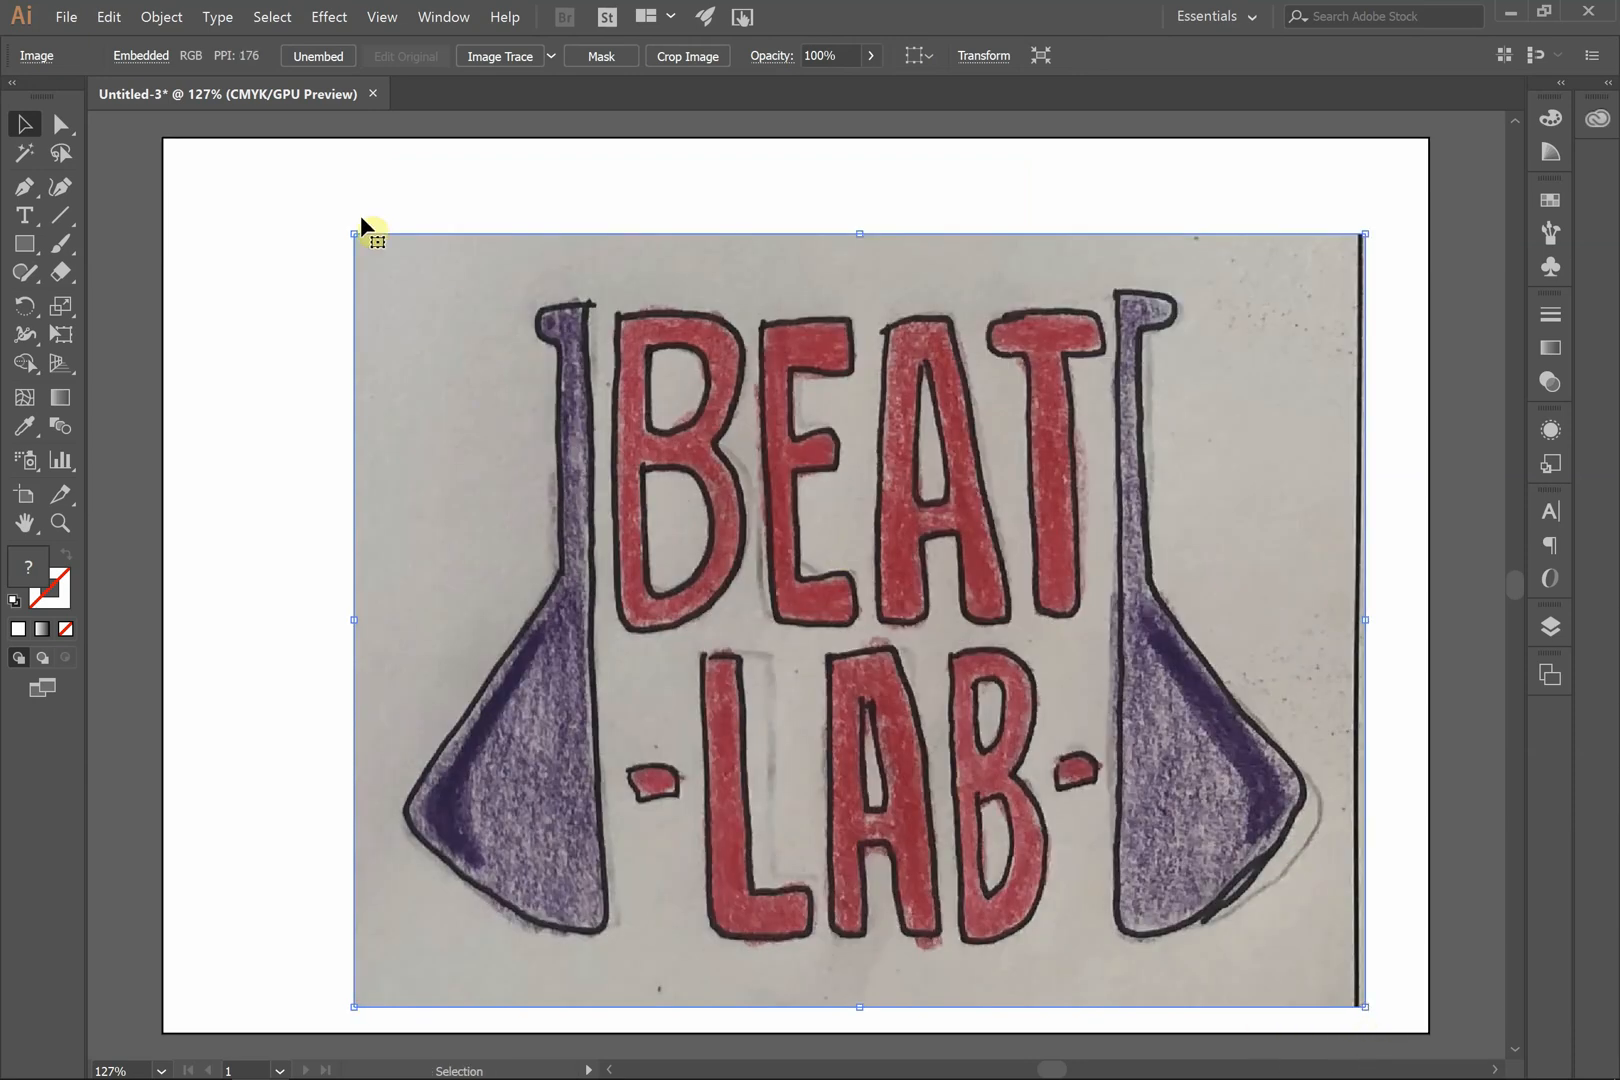
drag(354, 234, 258, 161)
click(1414, 242)
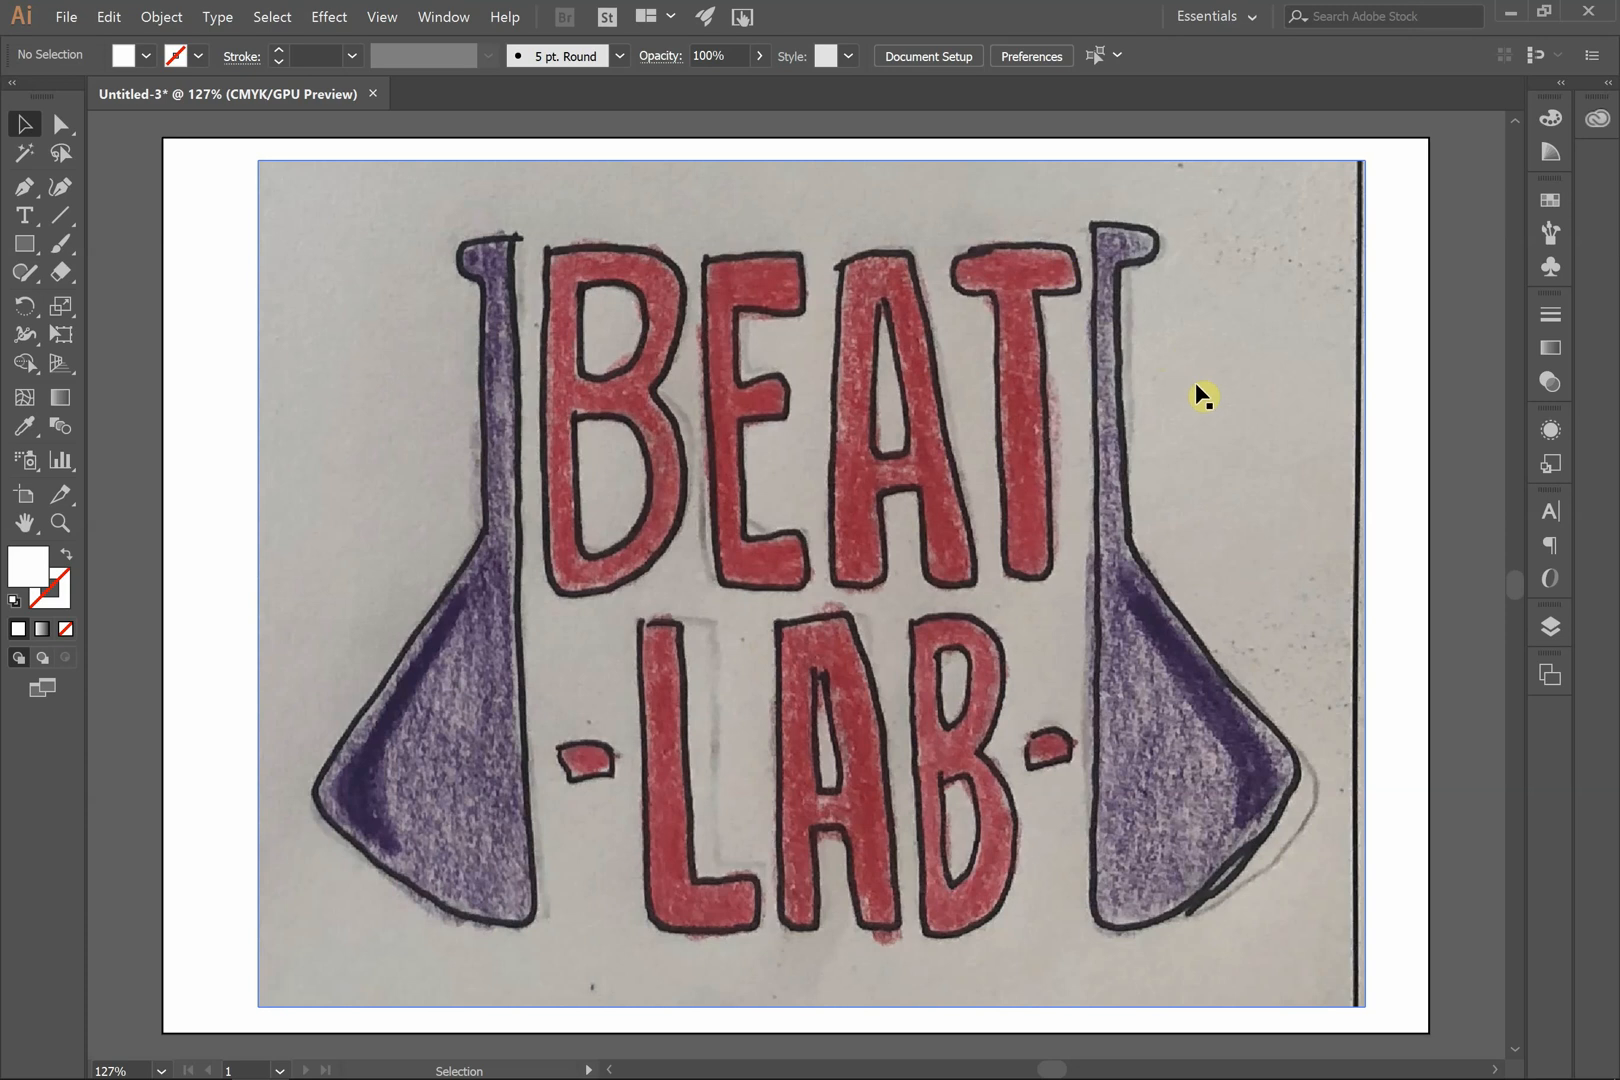
- Rename the layer holding the sketch as "image" and lock it
click(1554, 634)
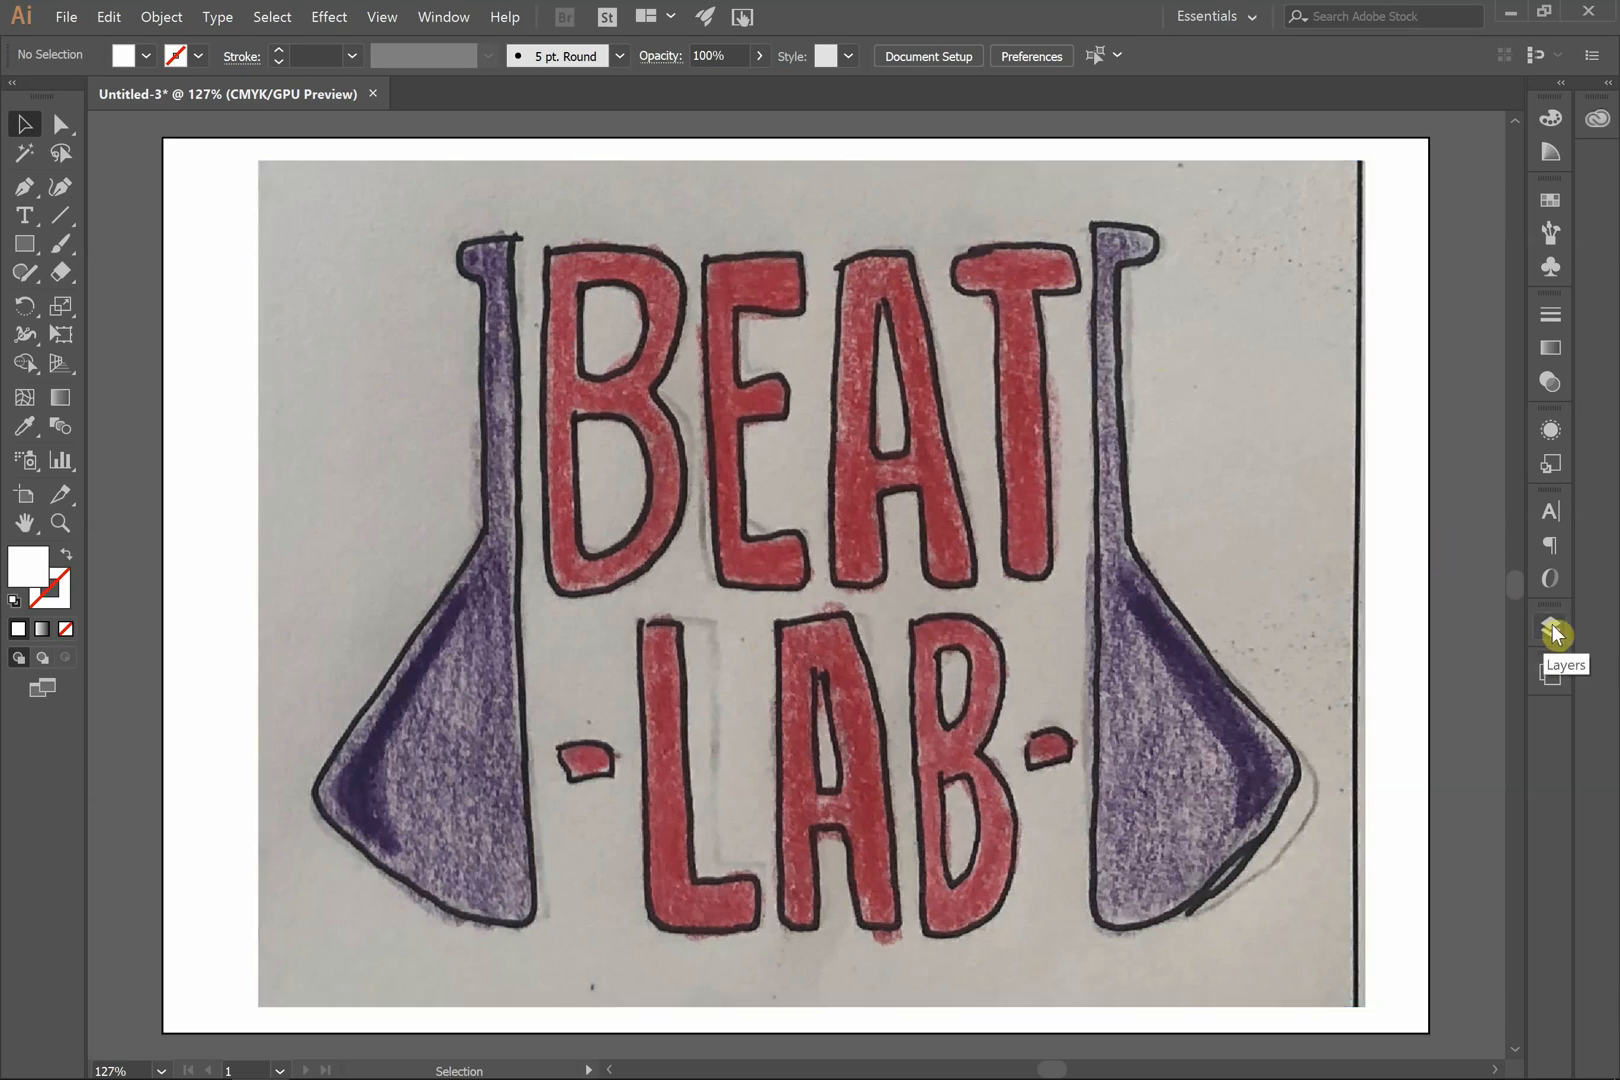
click(450, 18)
click(595, 586)
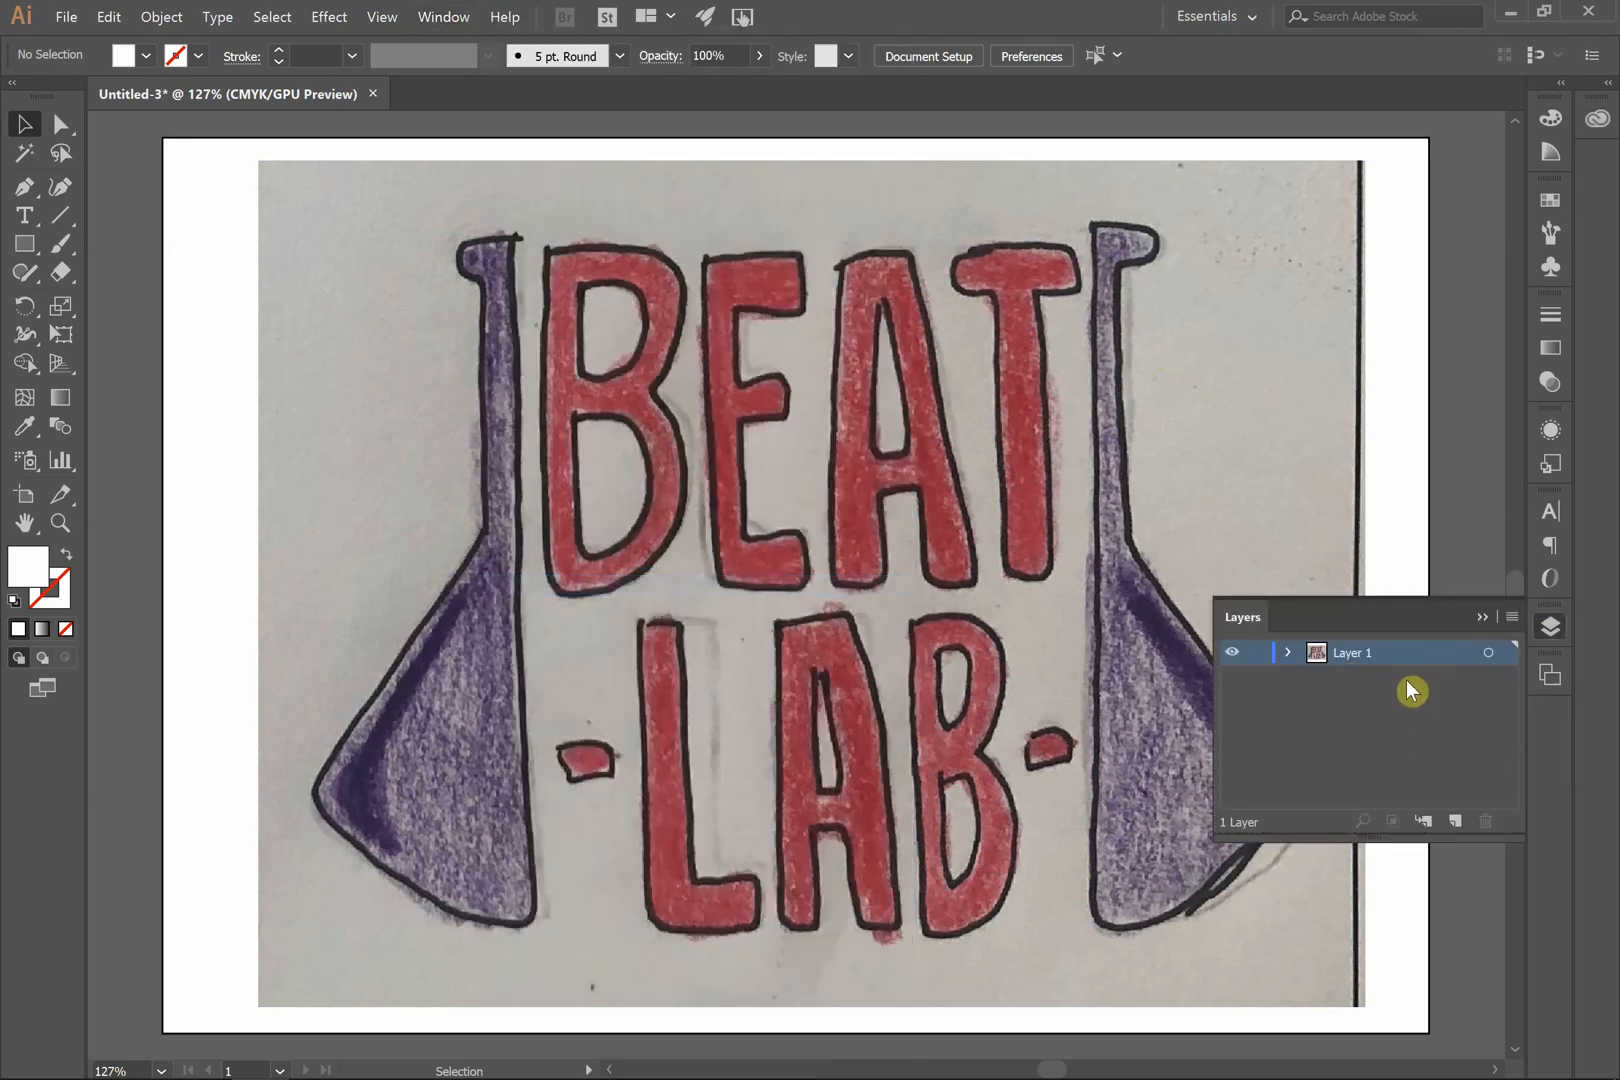
double_click(1347, 651)
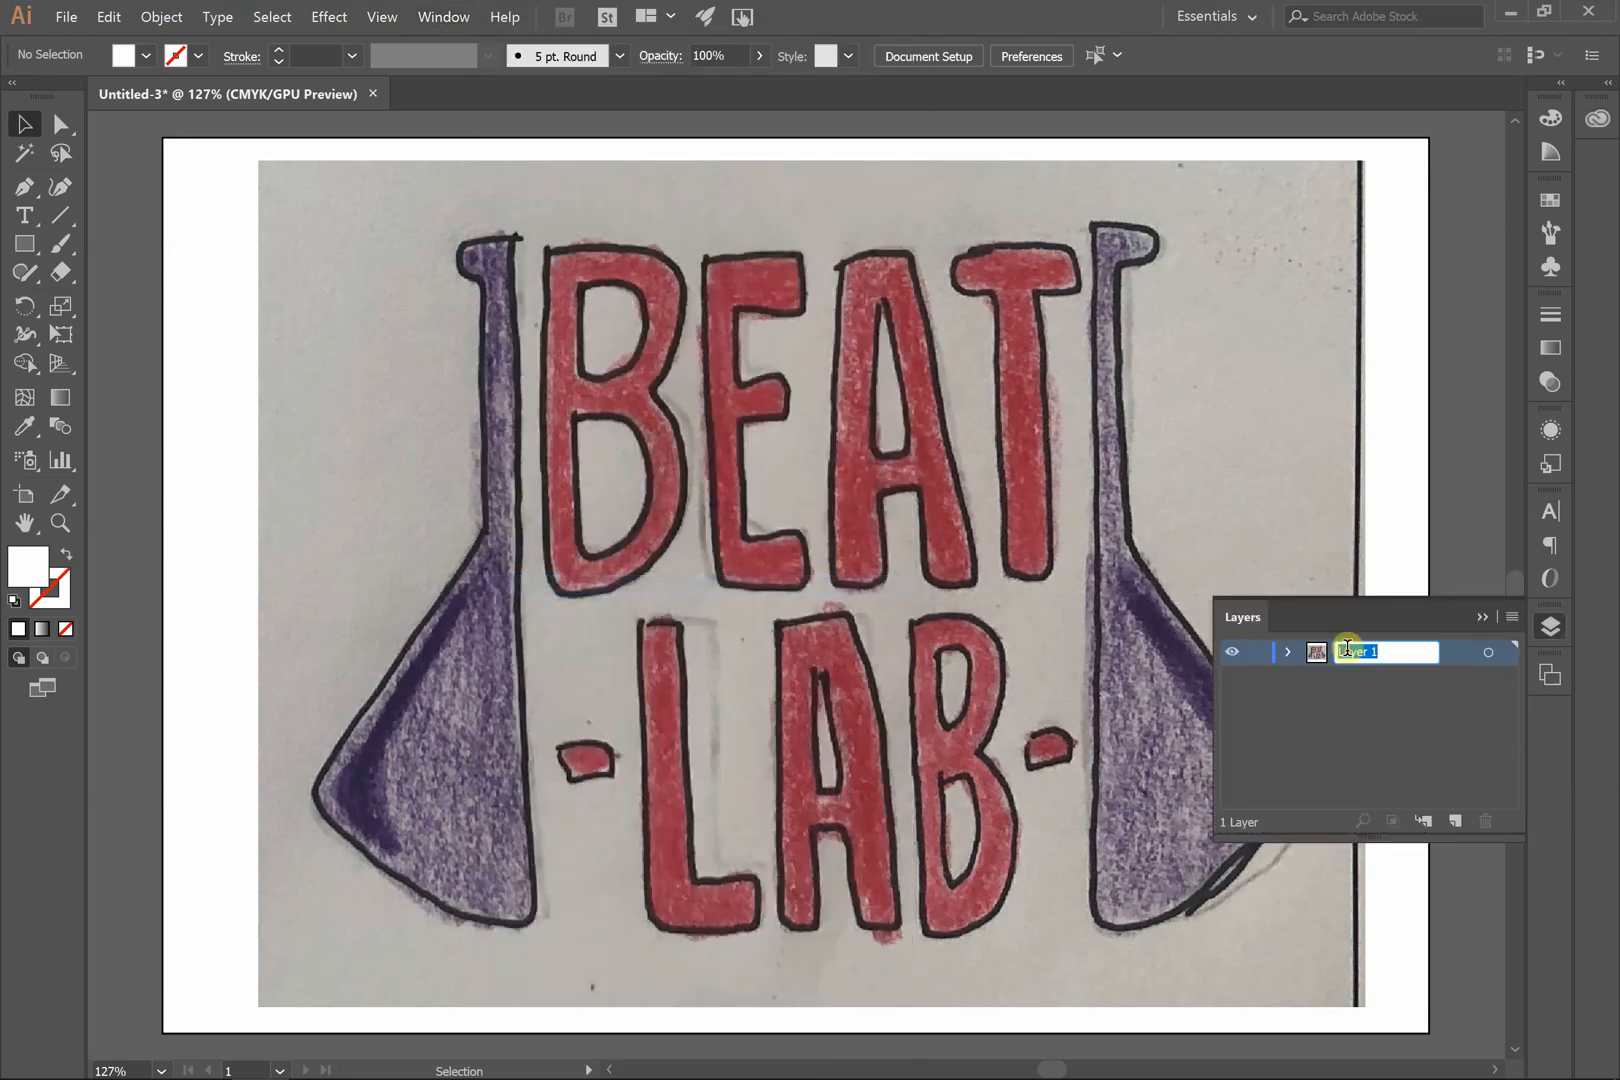
text(image)
click(1350, 658)
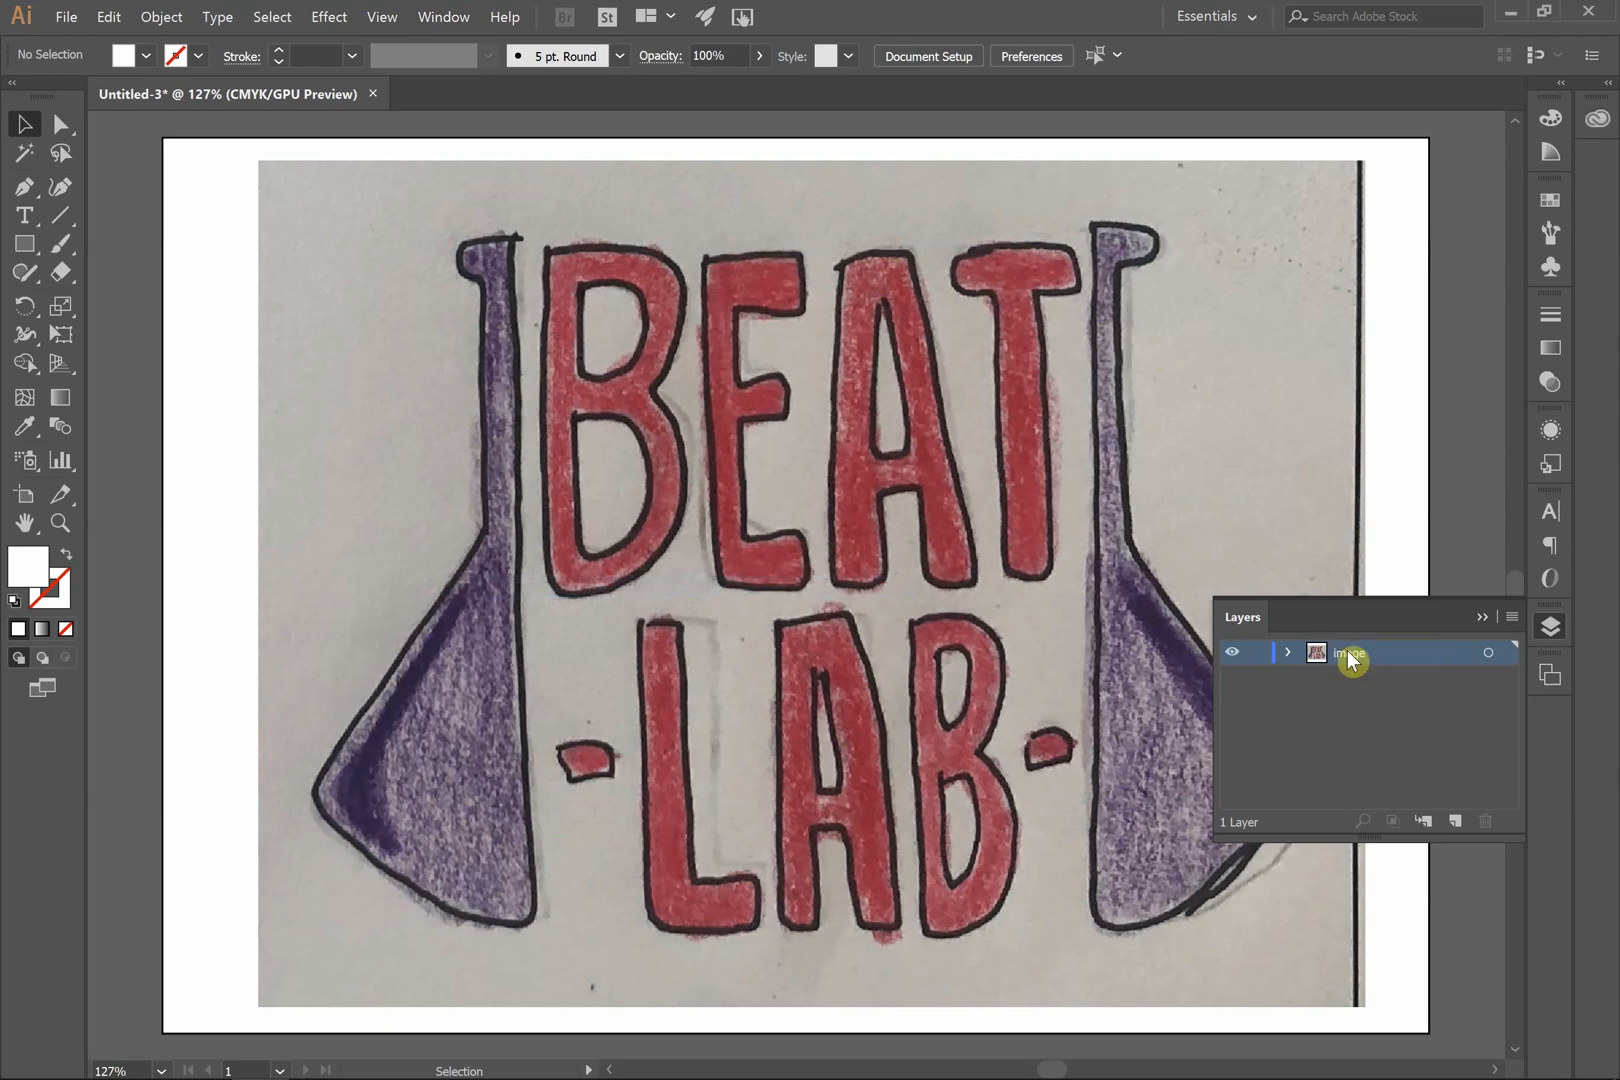
click(1259, 657)
- Add two layers named "type" and "features" above the image layer, with features locked beneath type
click(1455, 821)
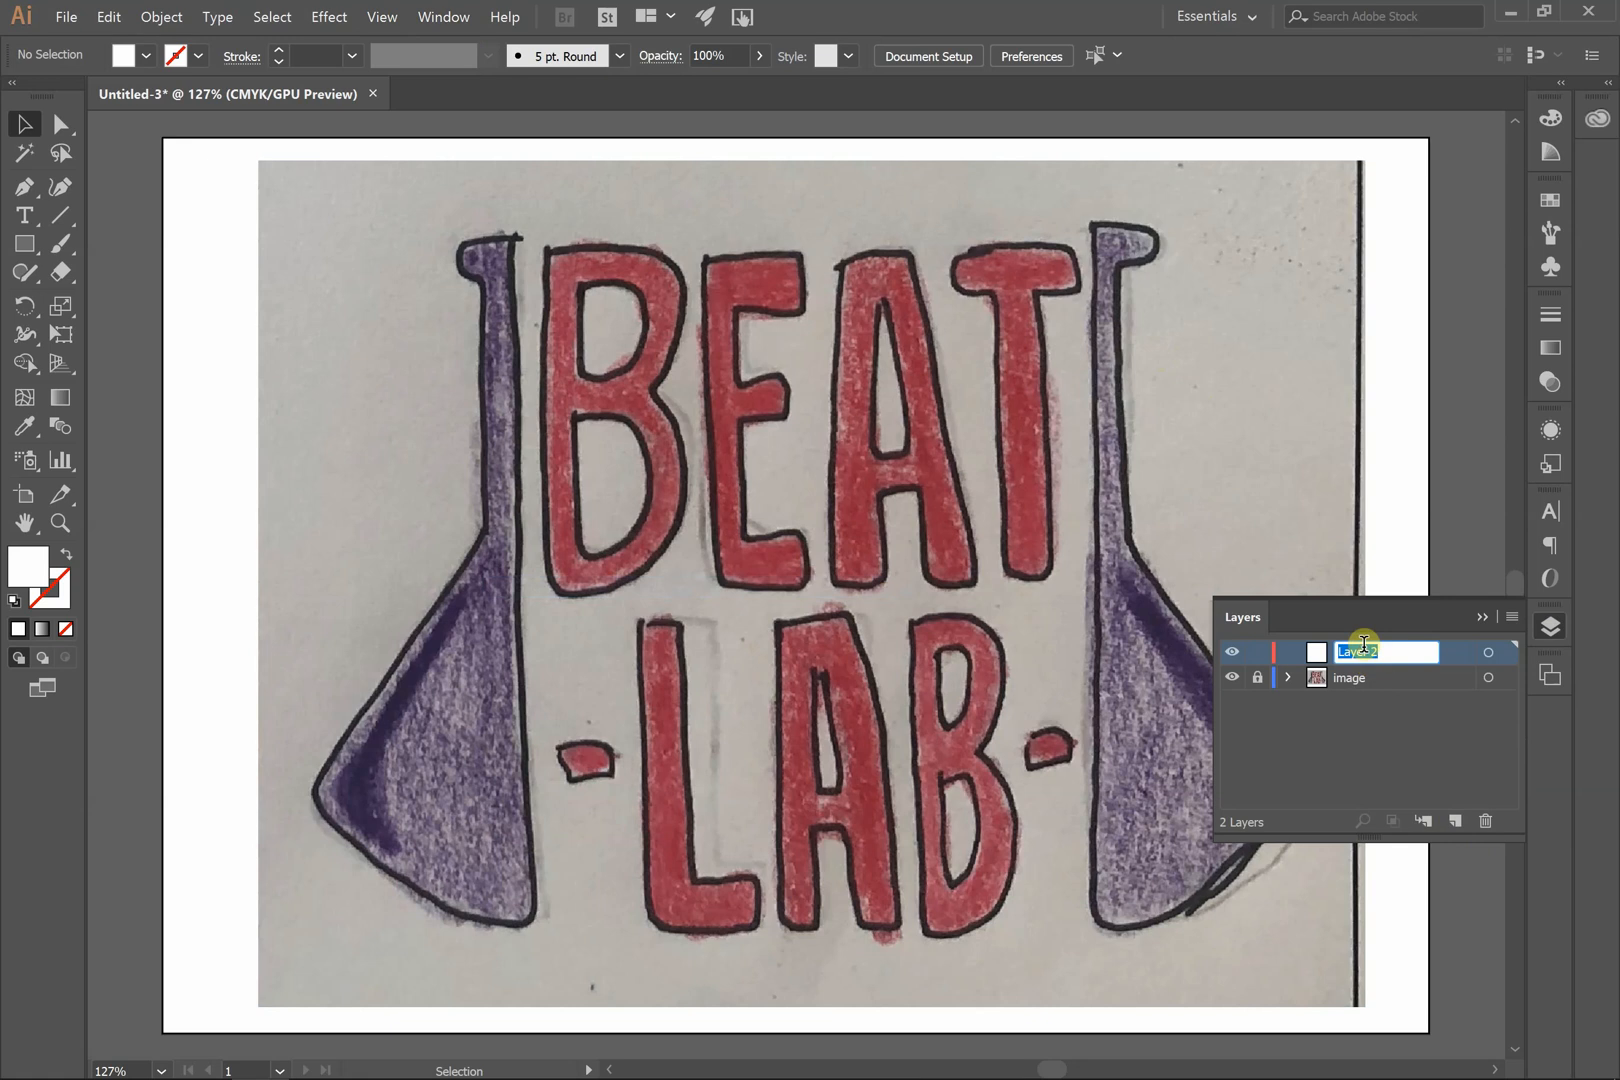
text(imag)
click(1453, 822)
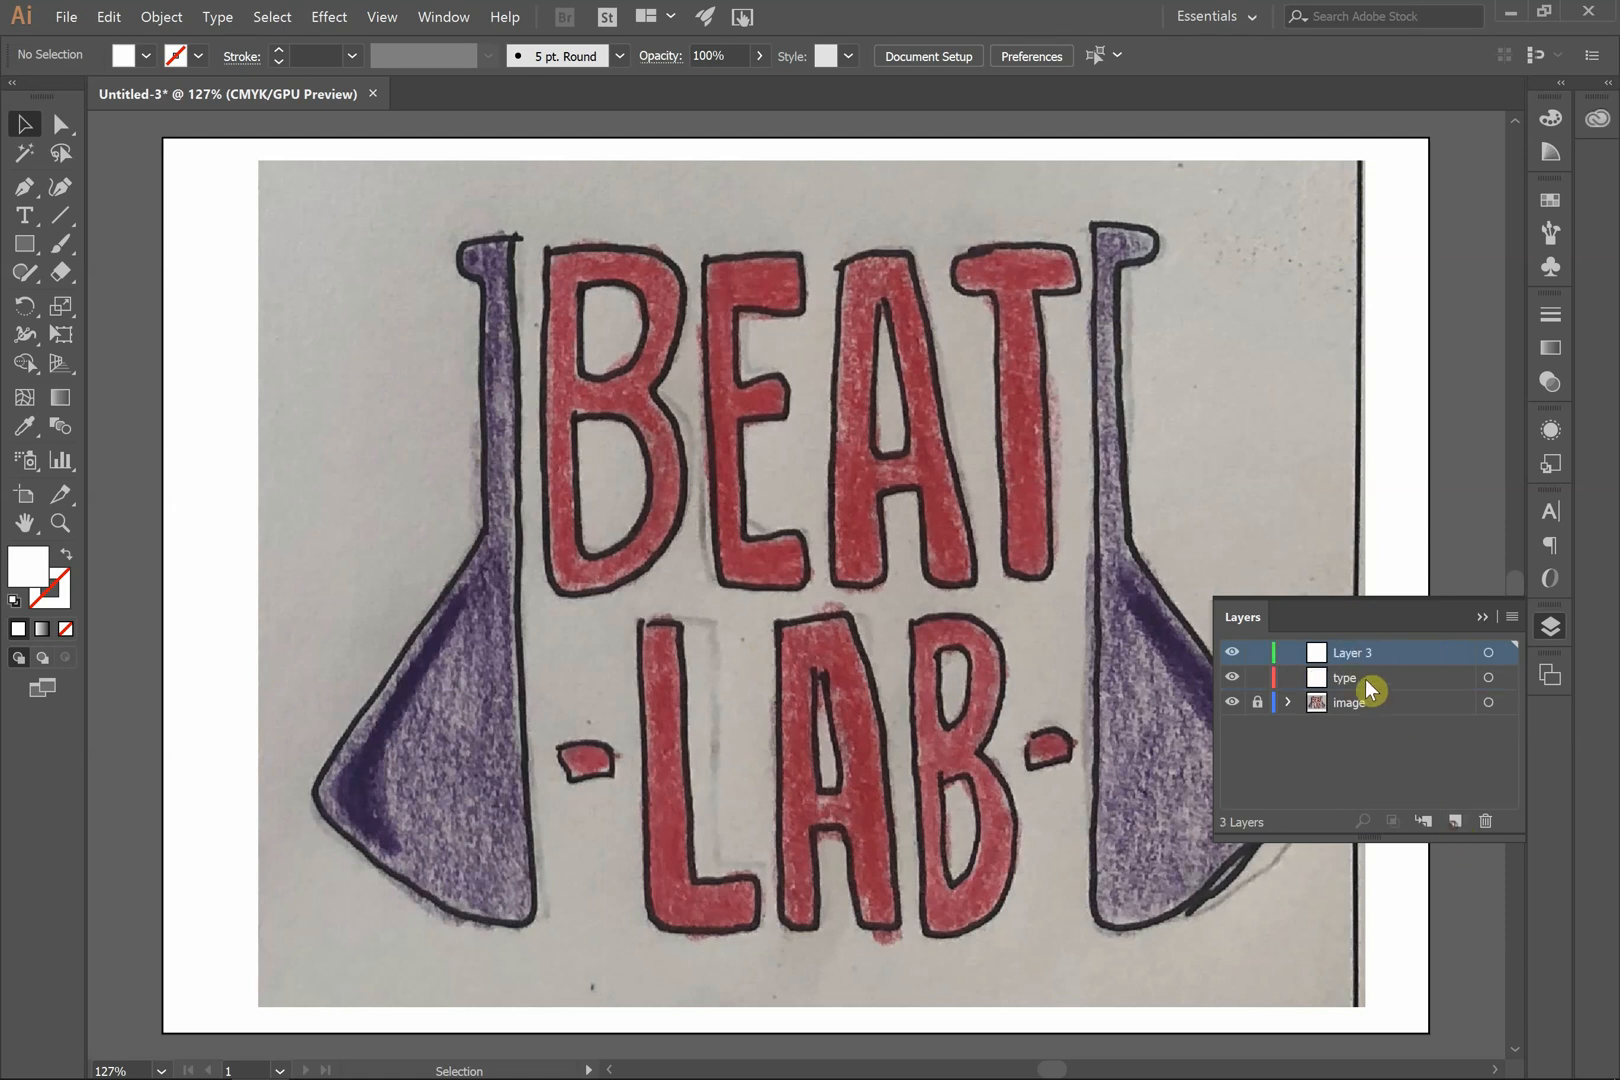
double_click(1361, 650)
text(features)
key(Return)
drag(1361, 666, 1361, 682)
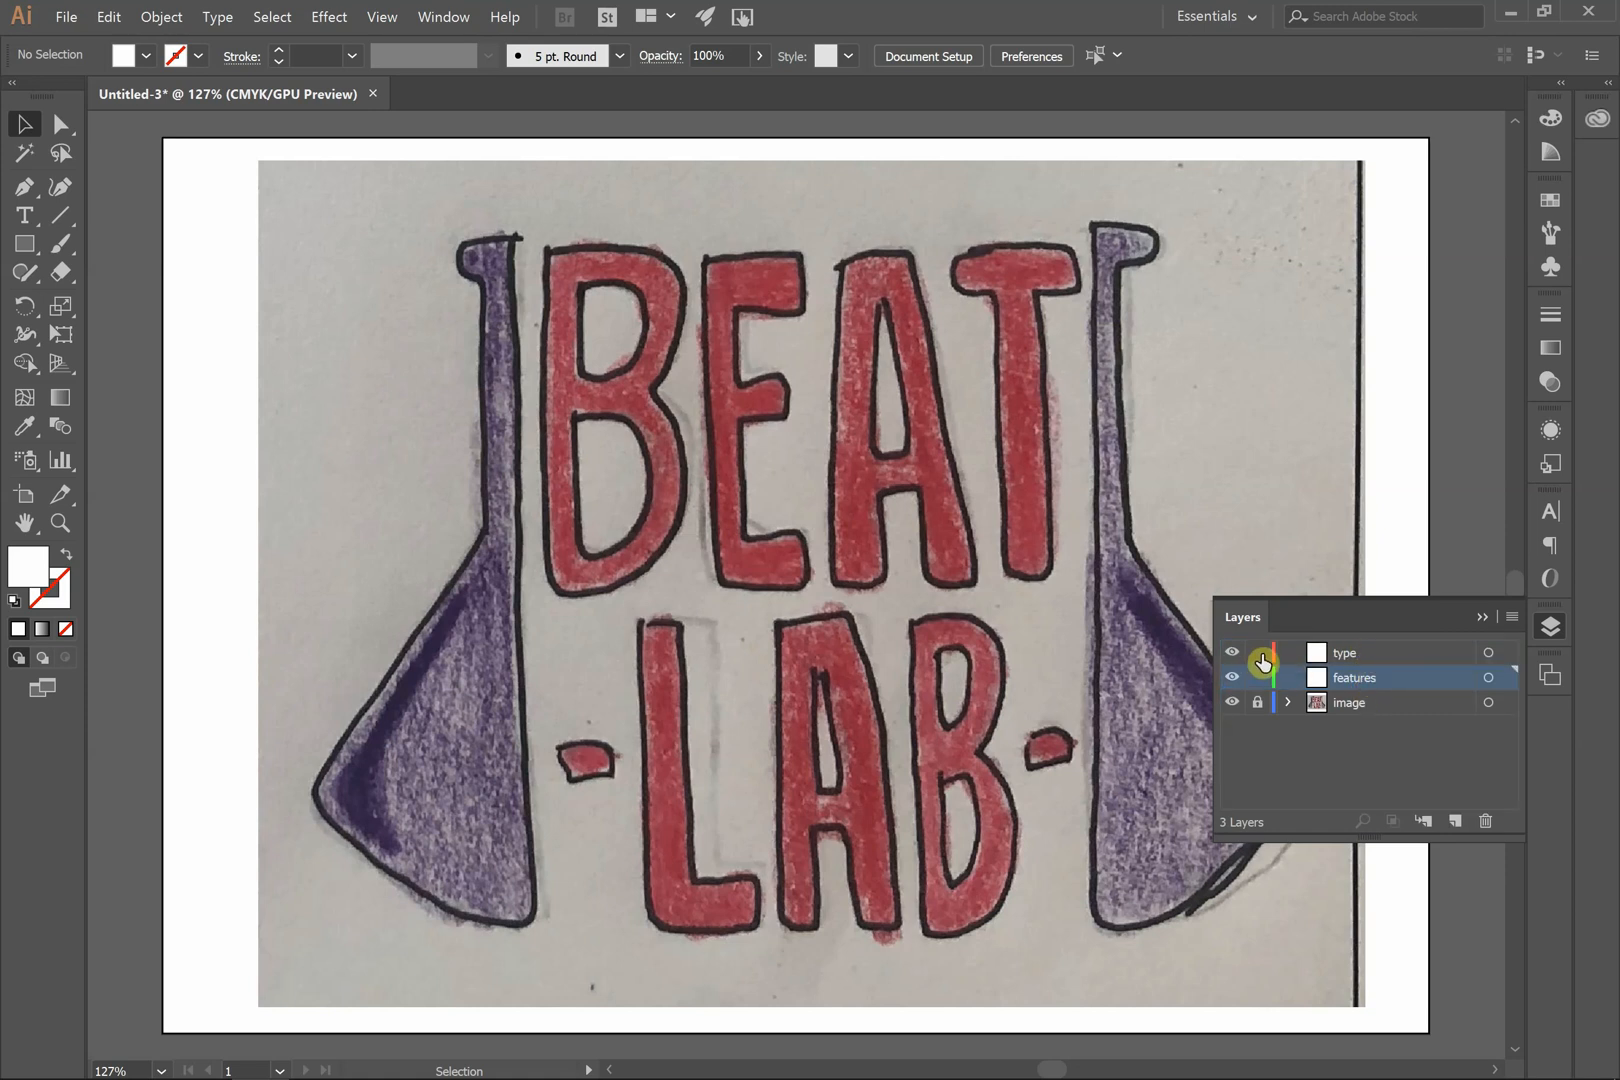
- On the type layer, create an area text box over the sketched word BEAT and enter "BEAT"
click(1366, 656)
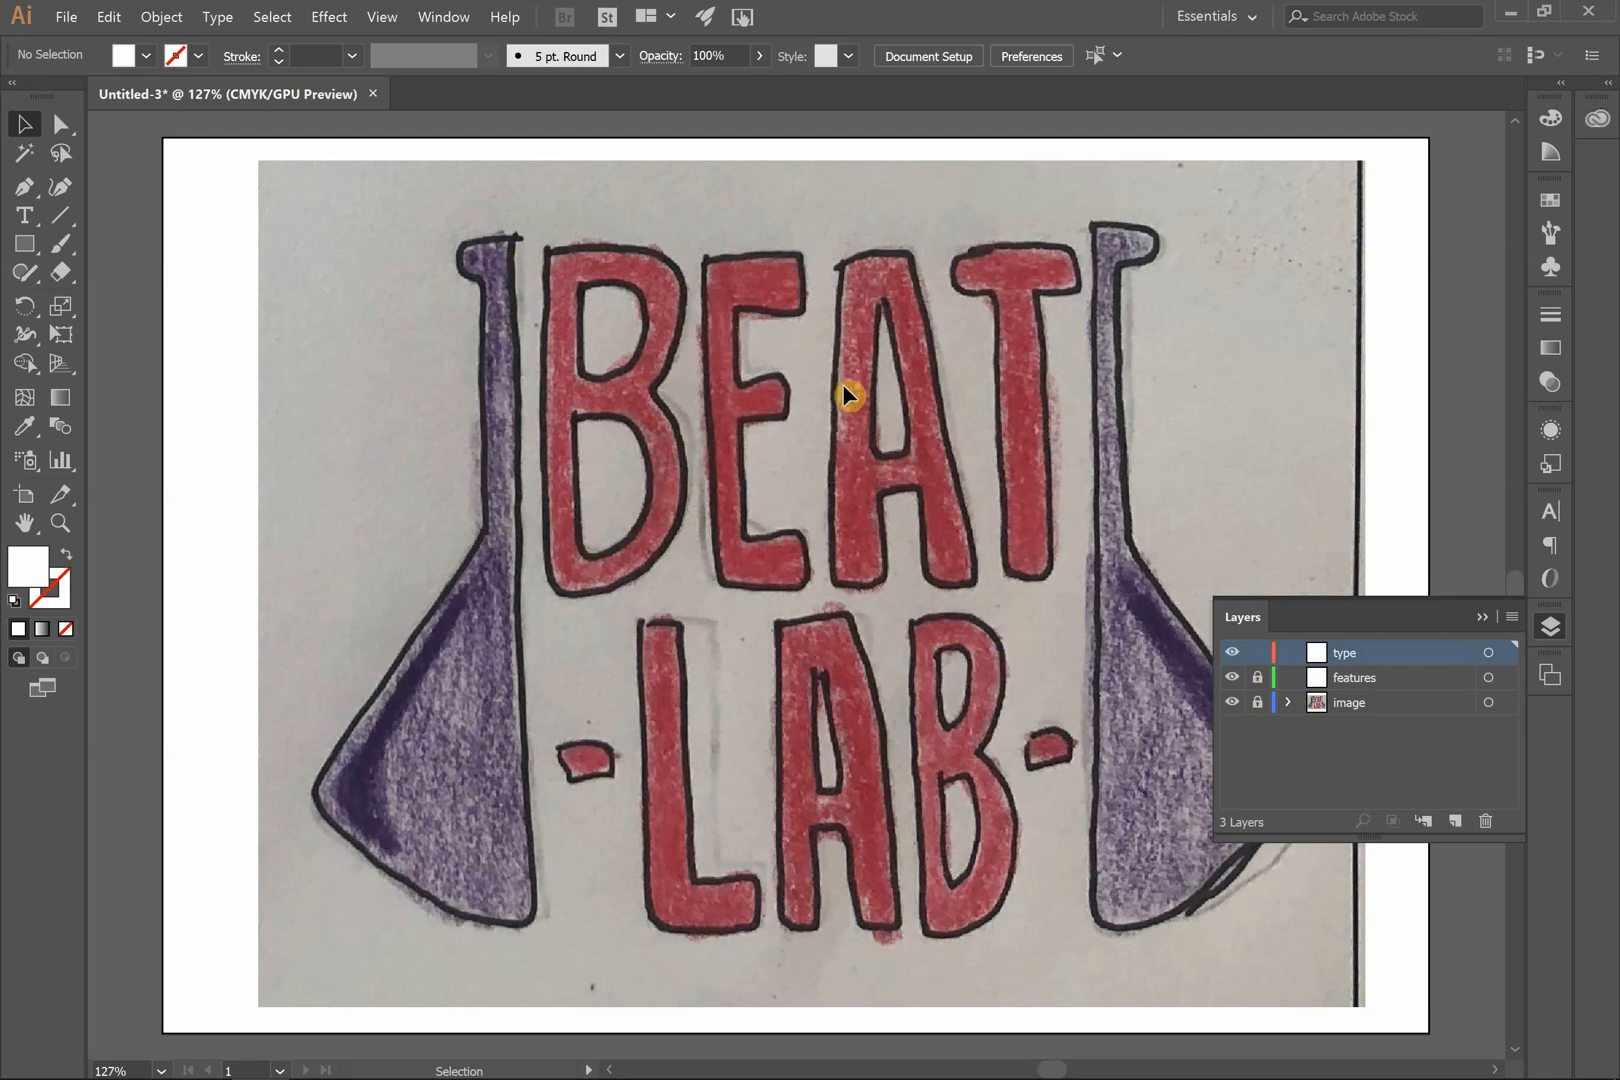
key(t)
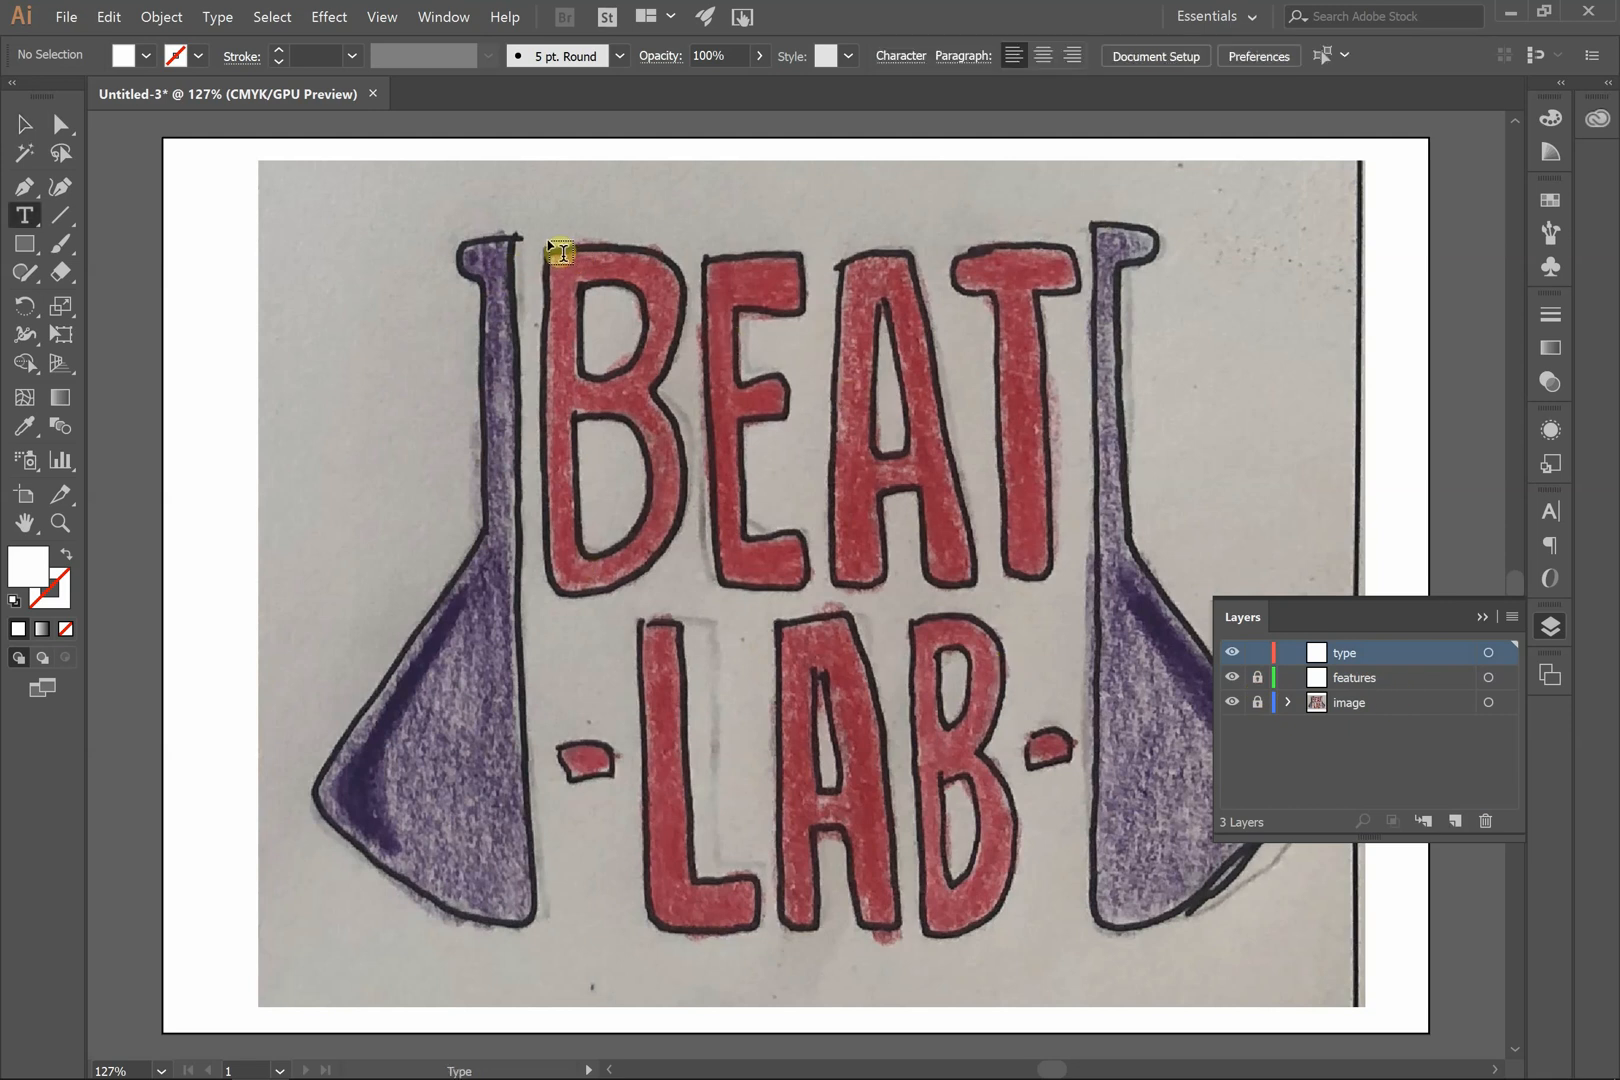
drag(542, 236, 1096, 604)
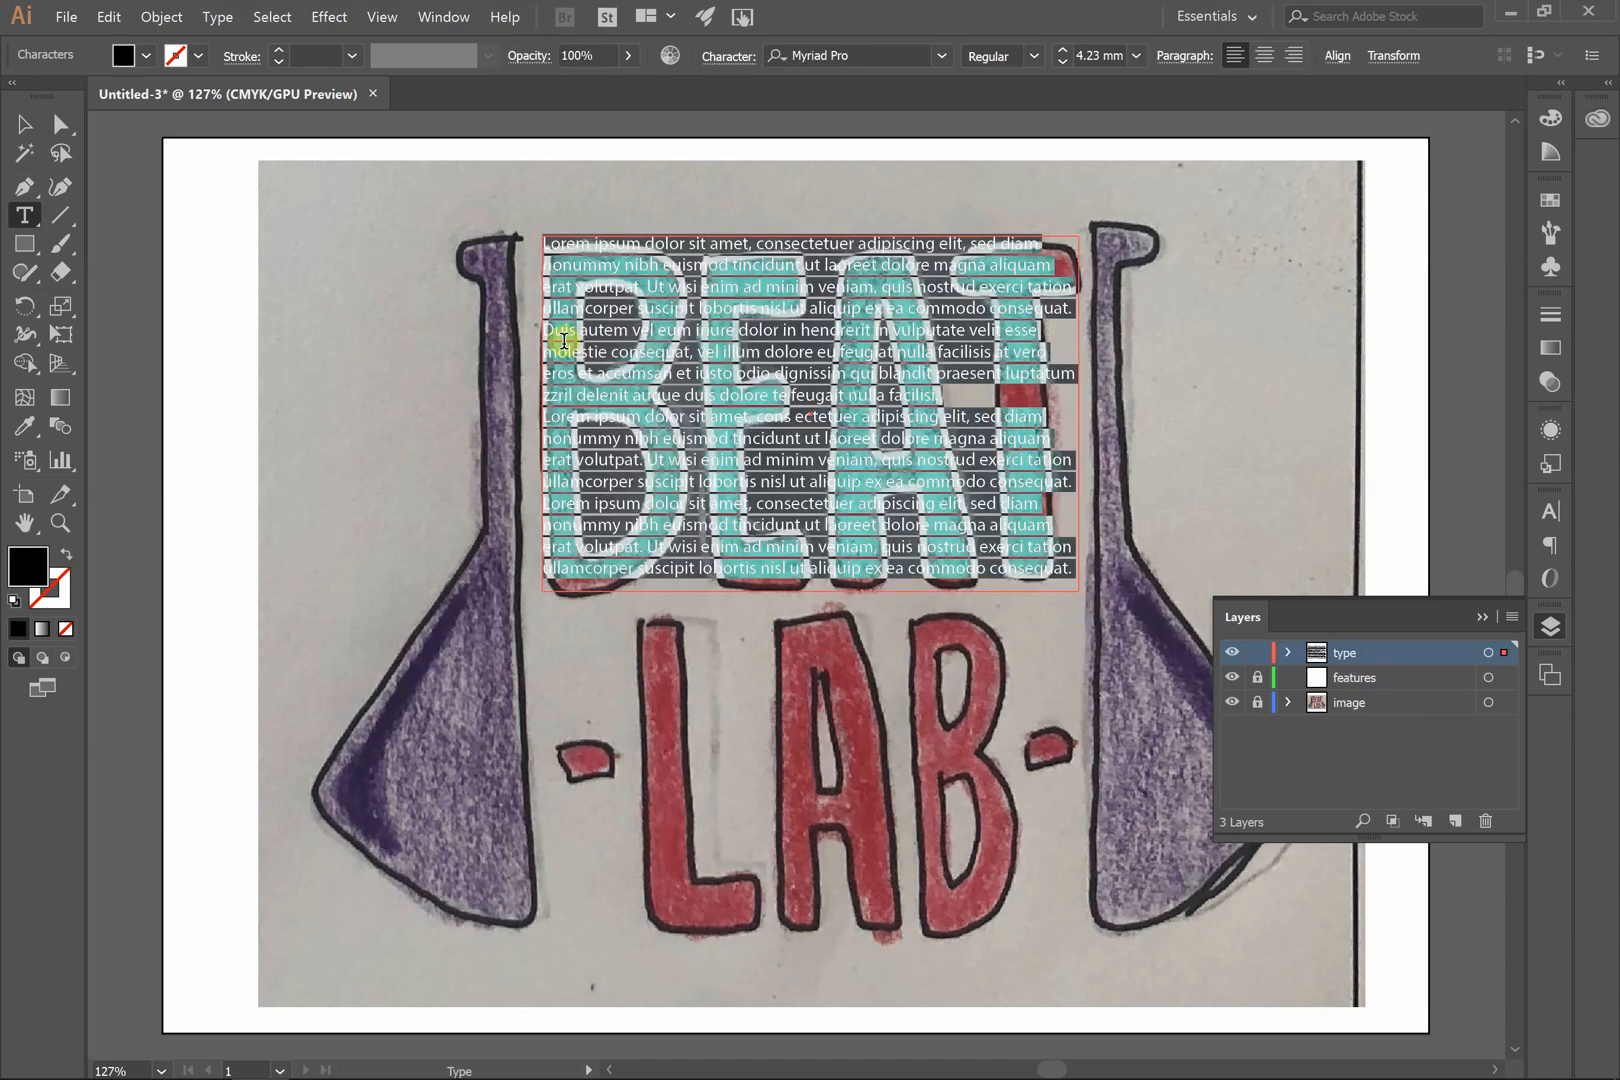
text(BEAT)
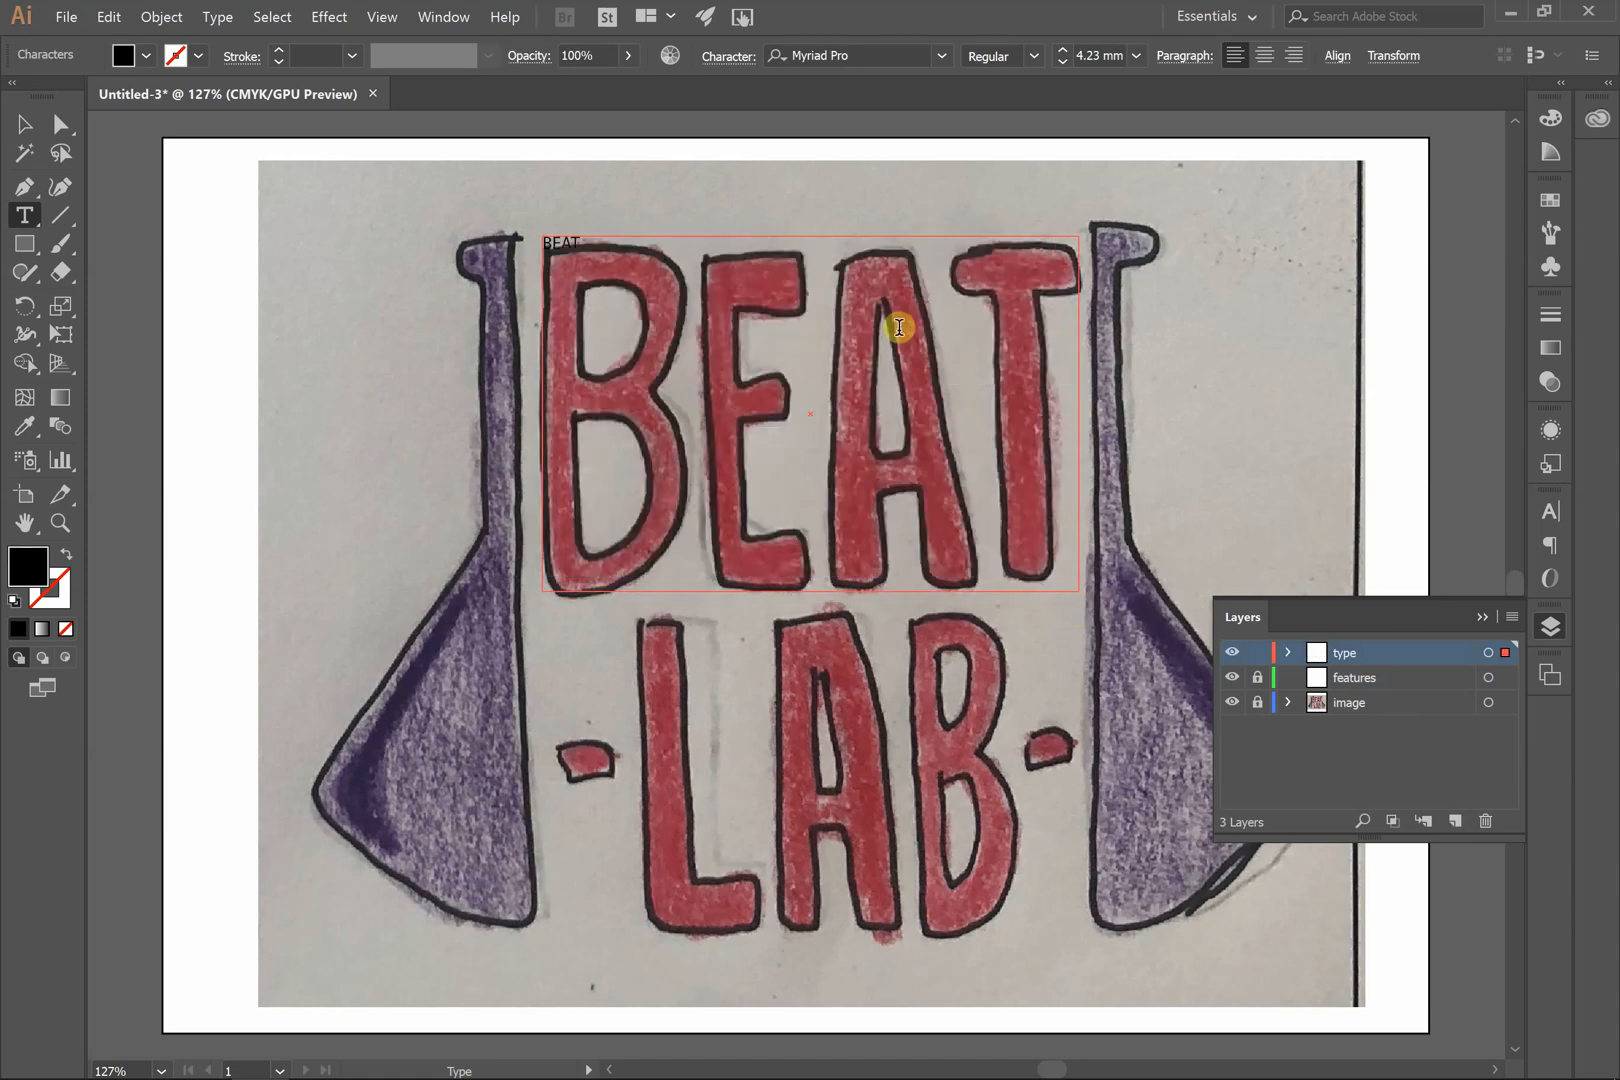
- Set the font size of the whole BEAT text to 60 mm
key(ctrl+a)
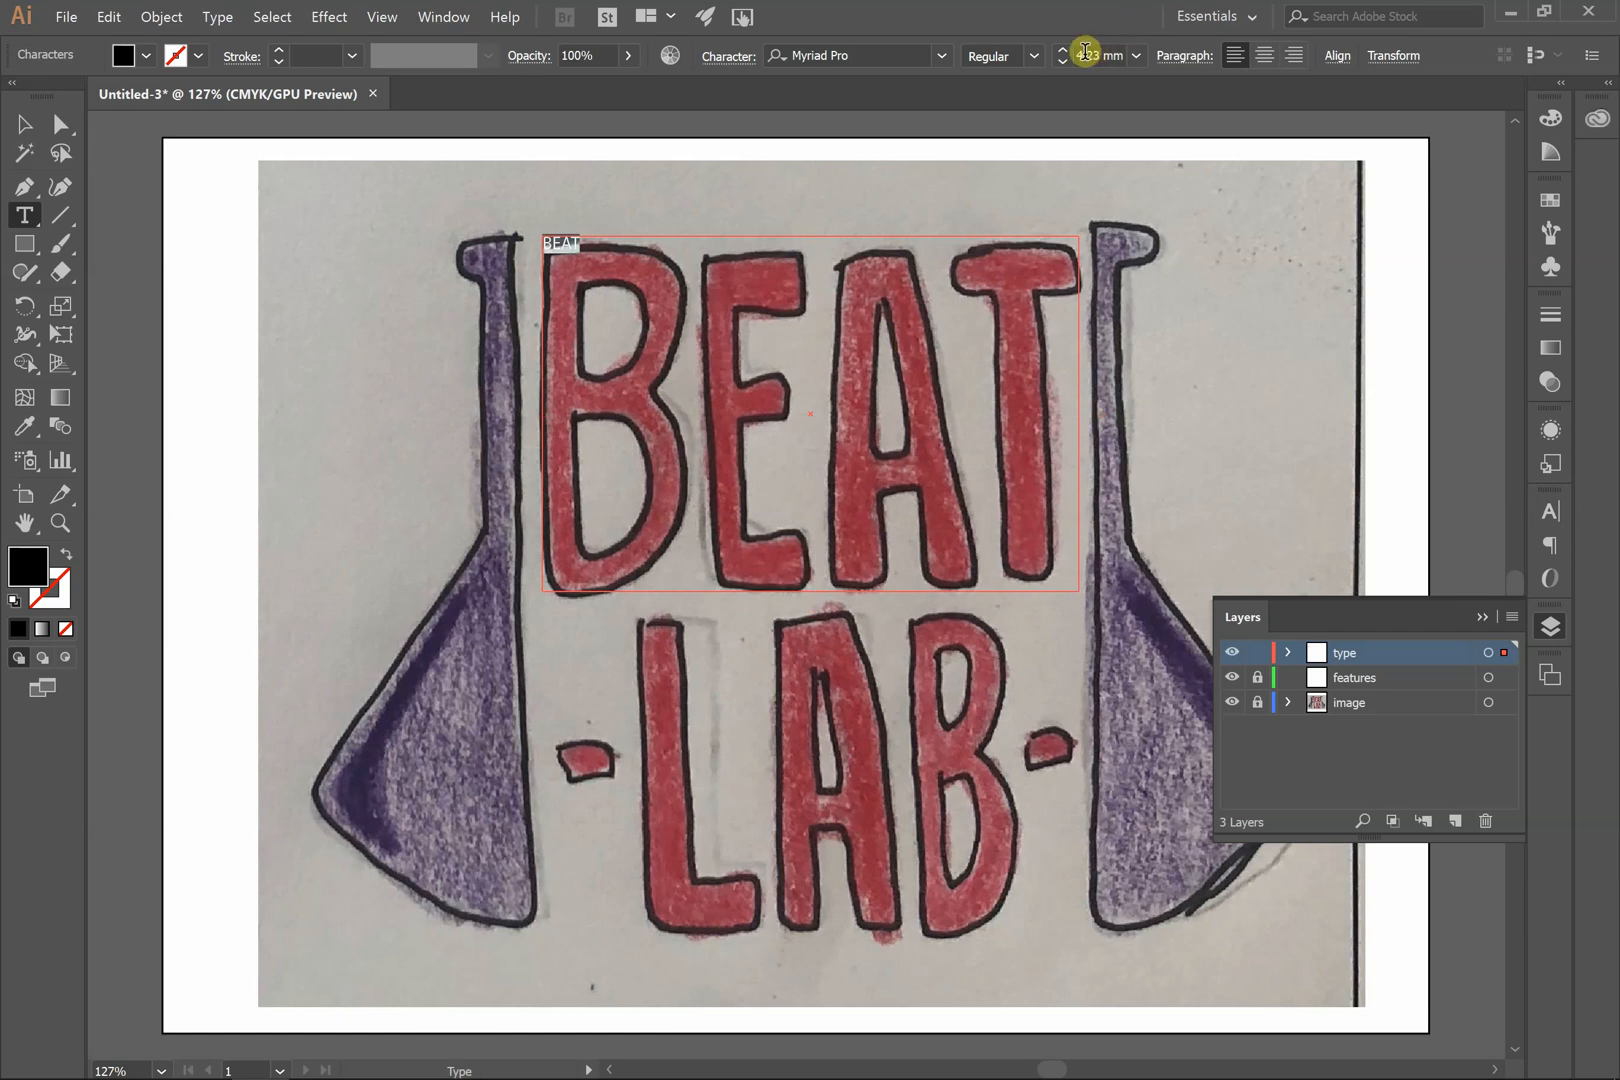
scroll(1085, 53, up, 10)
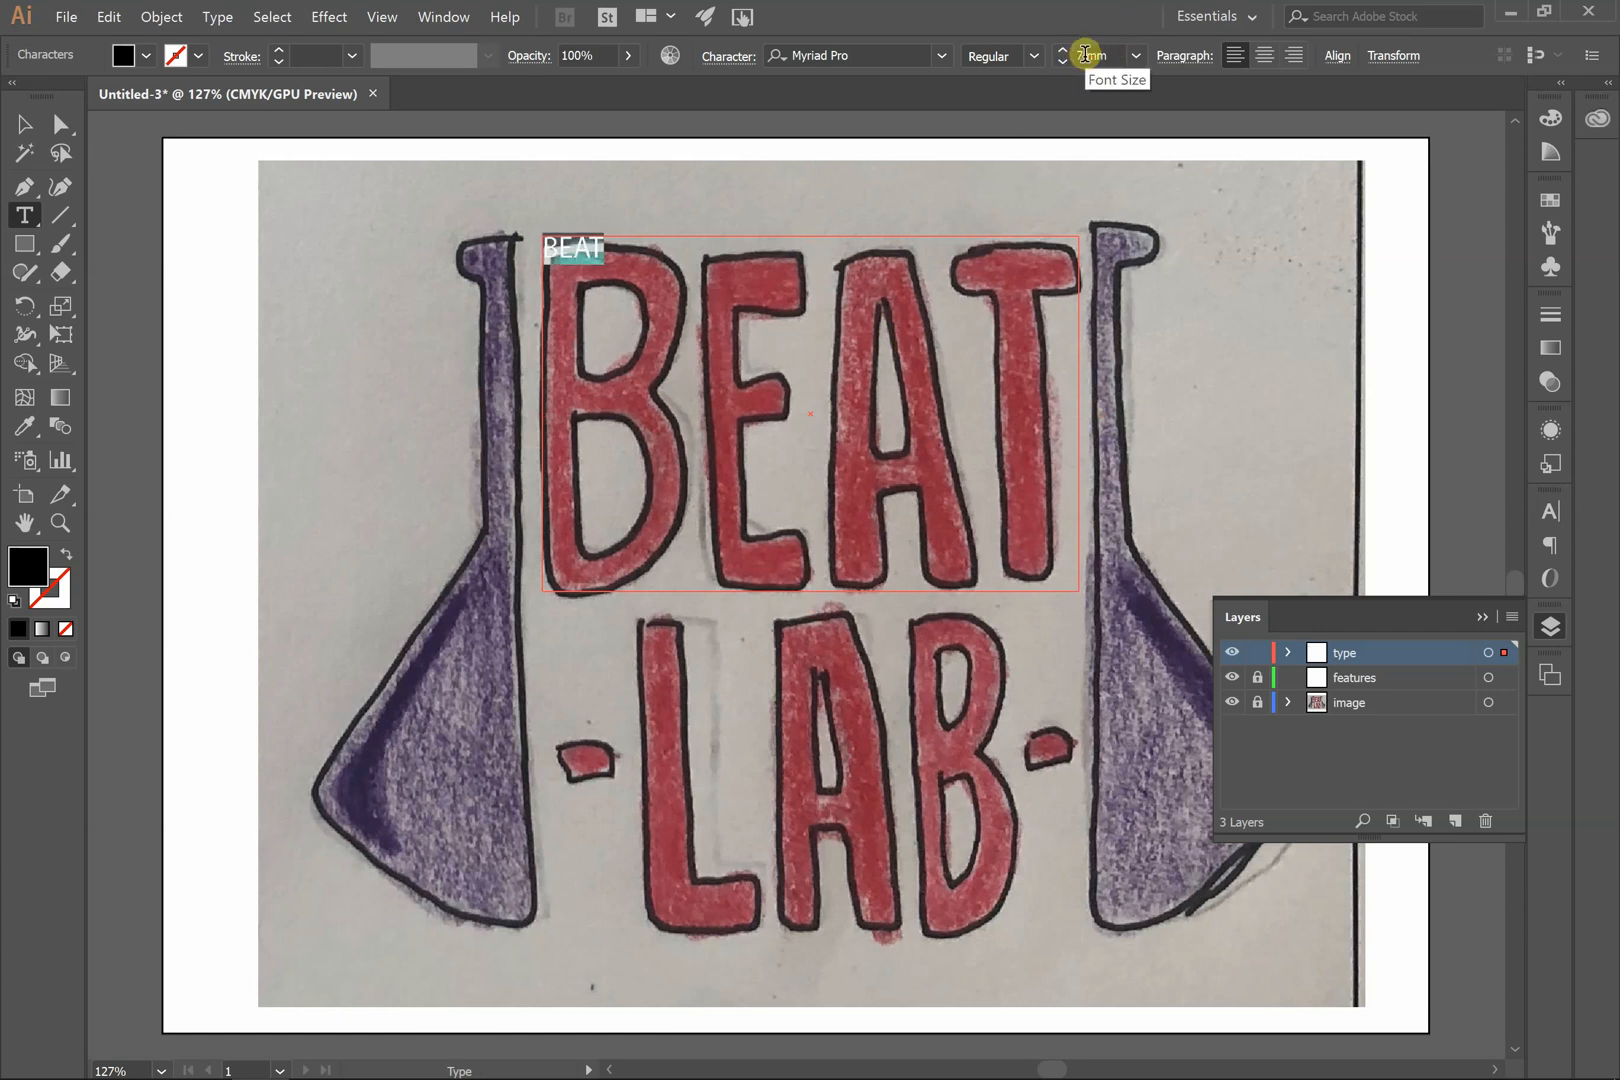
scroll(1085, 53, up, 12)
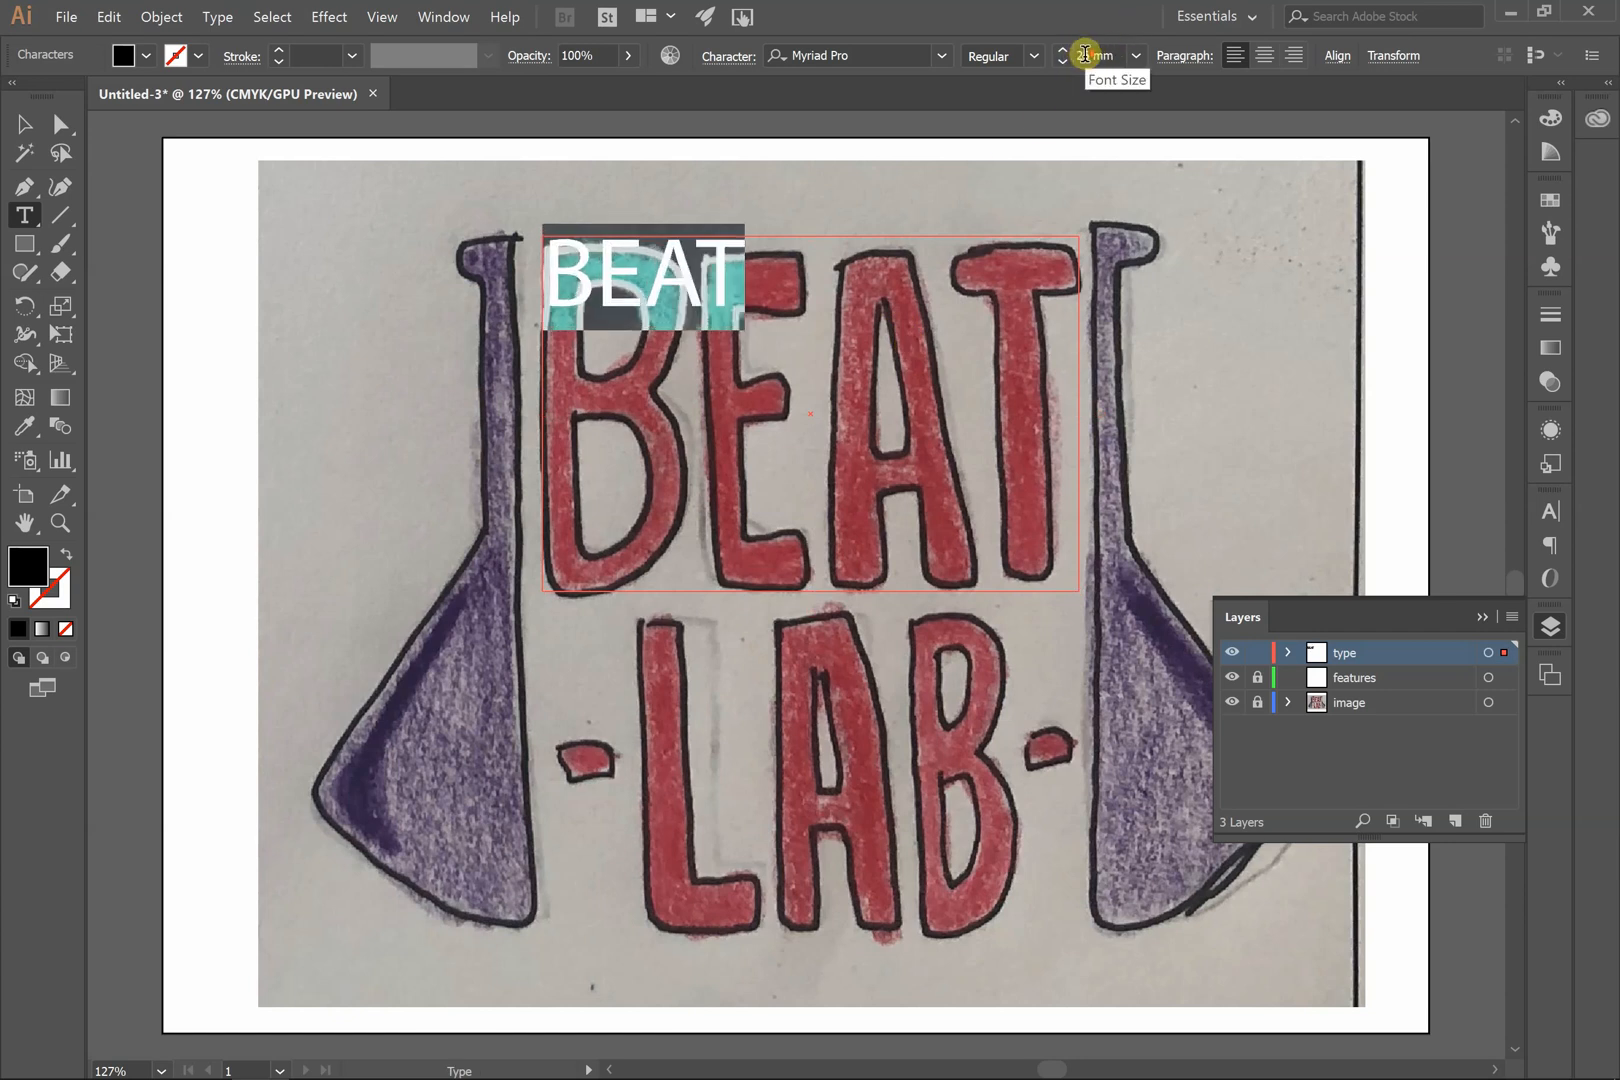
scroll(1085, 53, up, 5)
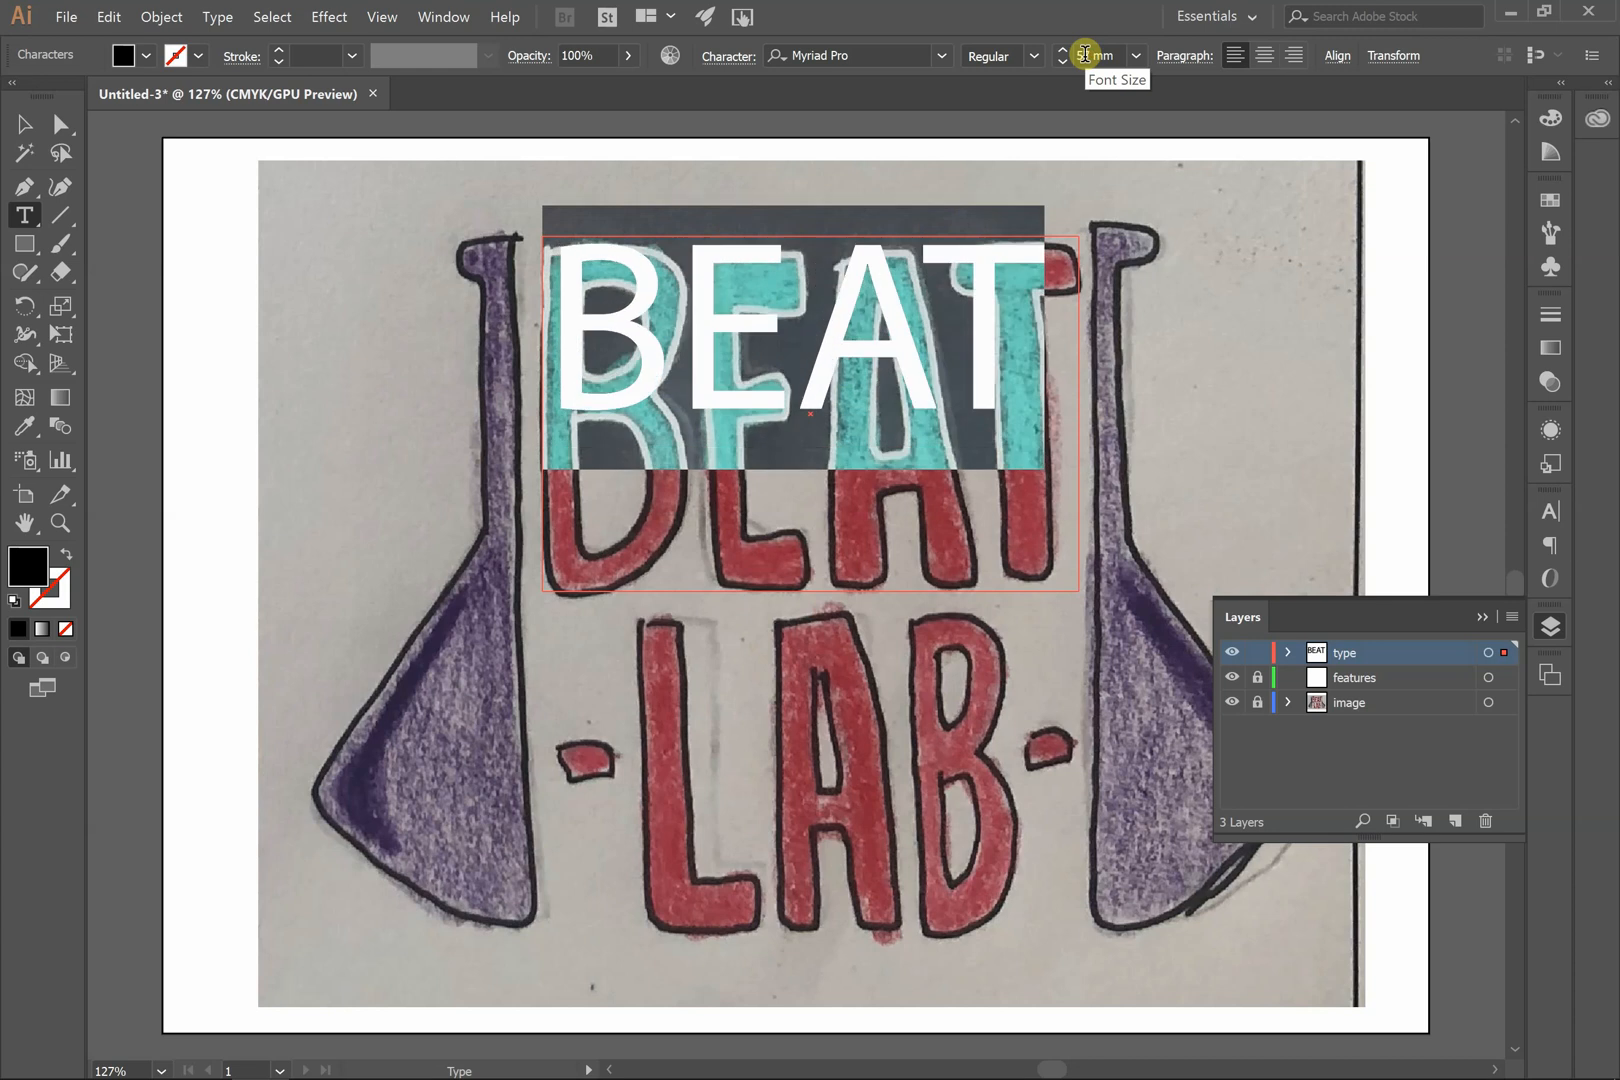
scroll(1085, 53, up, 1)
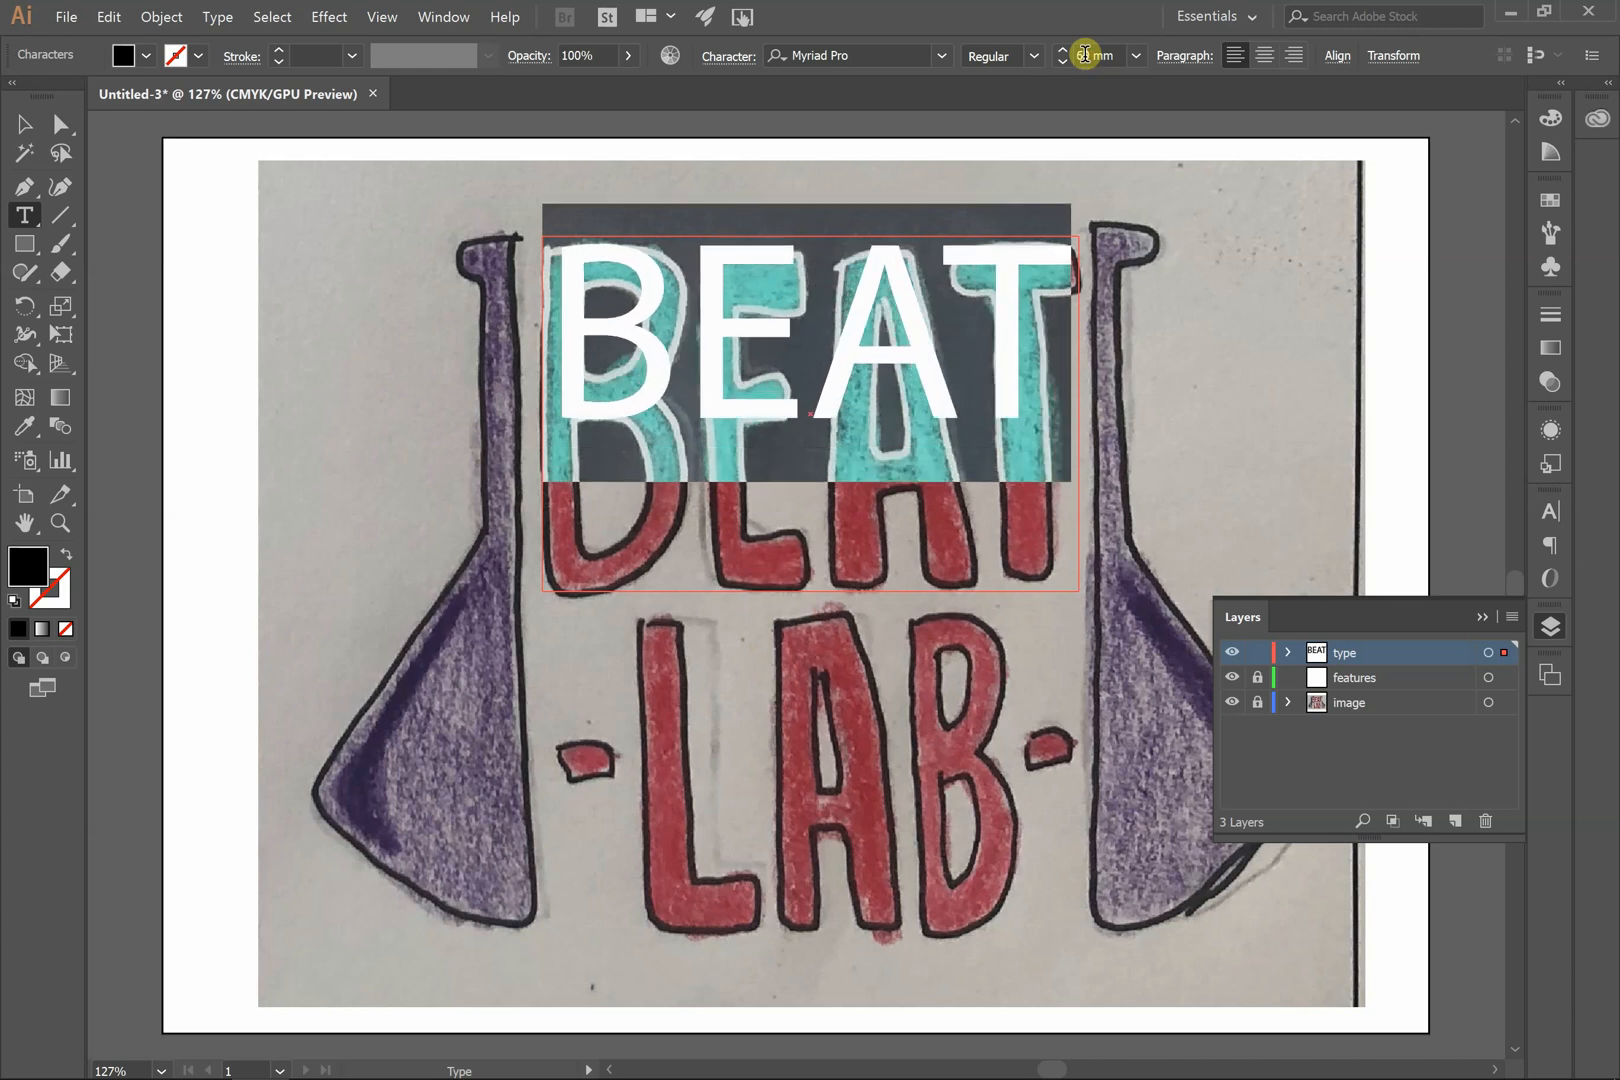
- Change the BEAT text's font to Gill Sans MT Condensed
click(941, 55)
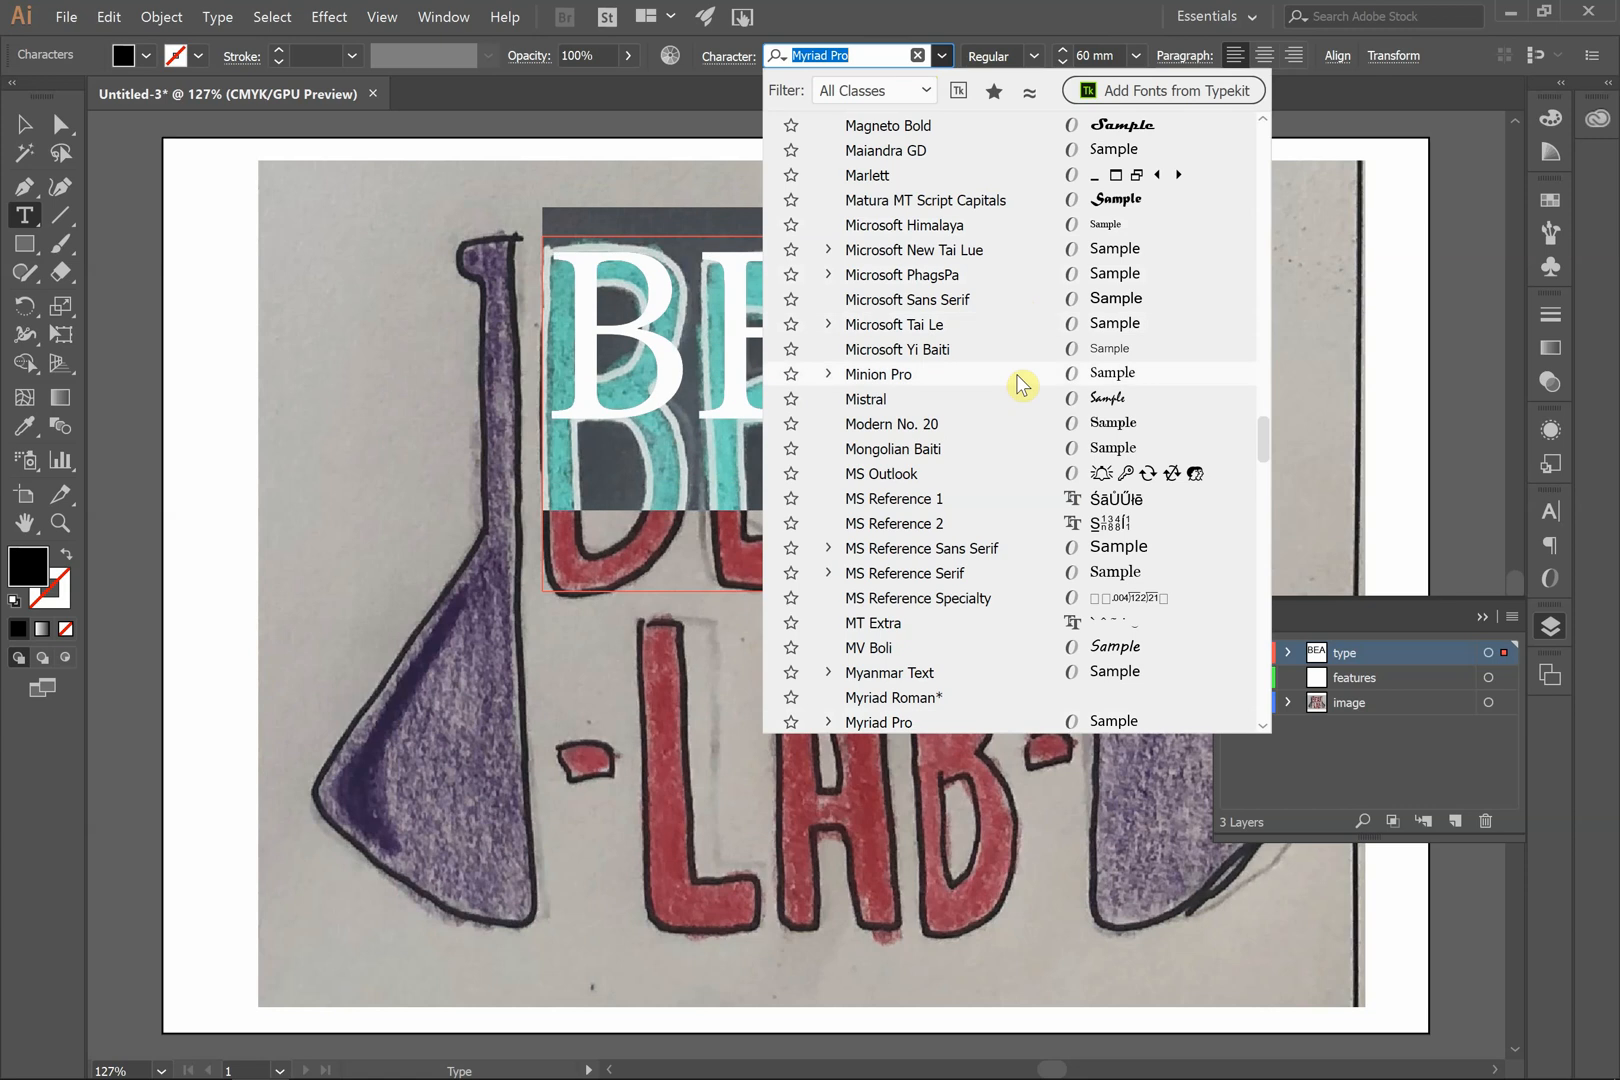
scroll(1060, 498, up, 2)
scroll(1062, 498, up, 8)
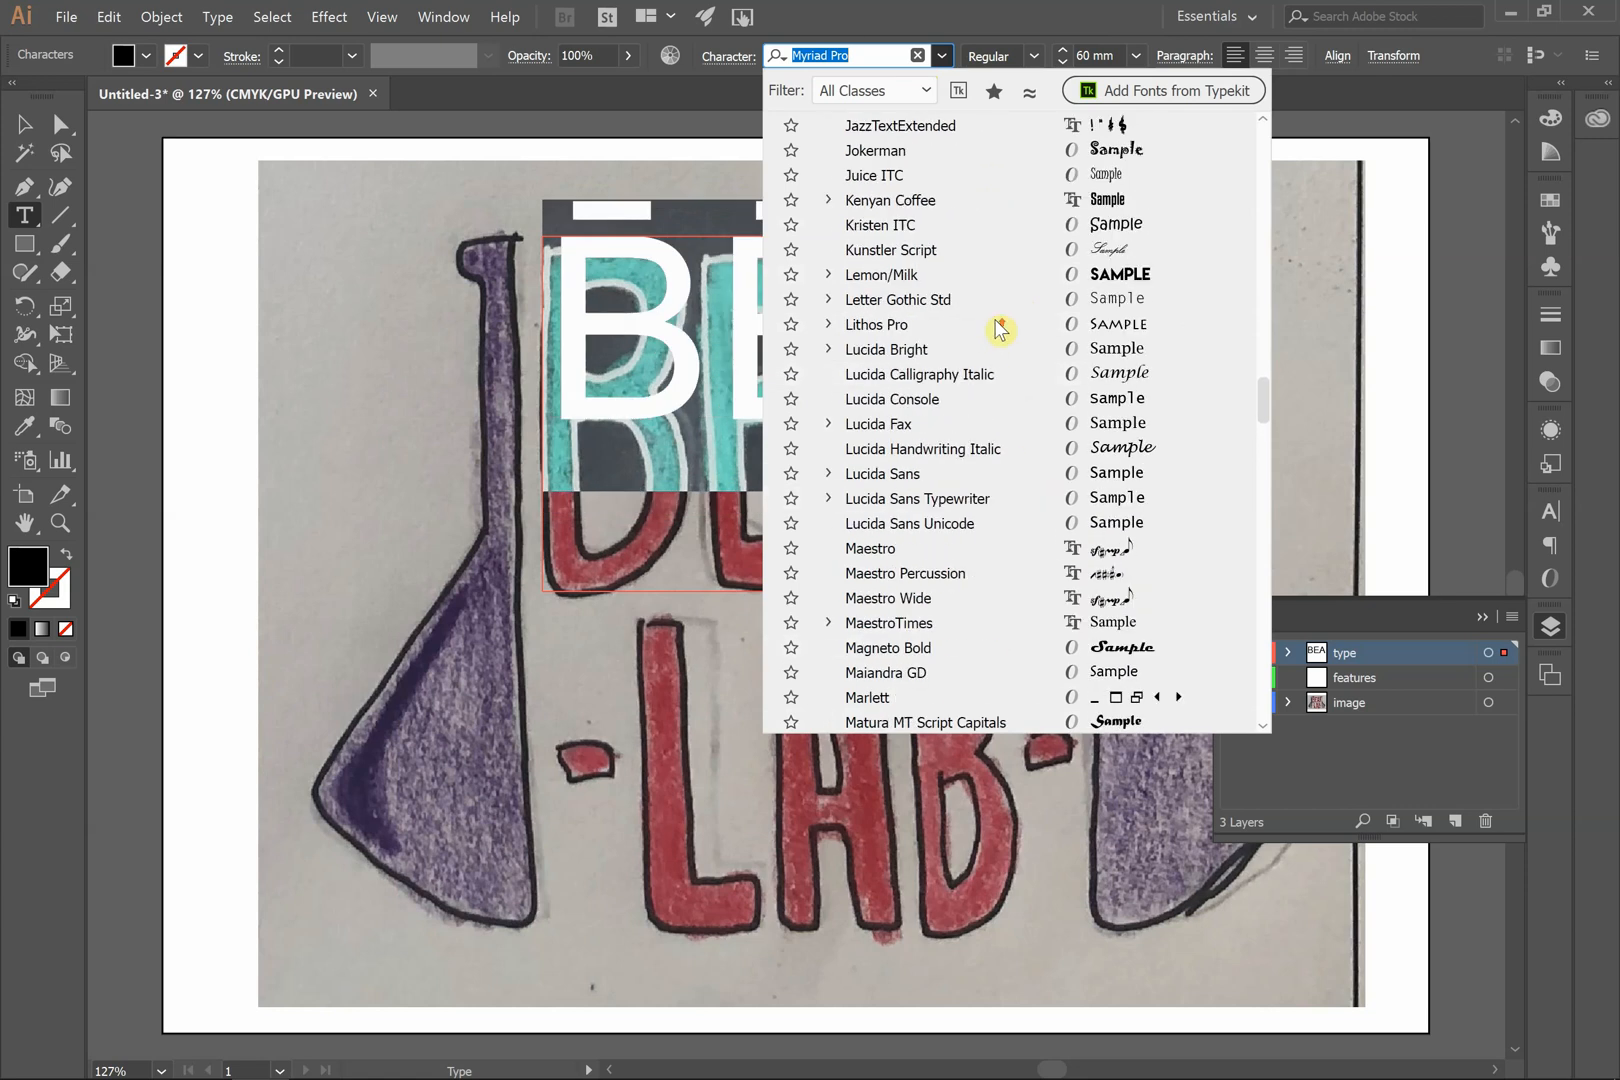
scroll(900, 230, up, 2)
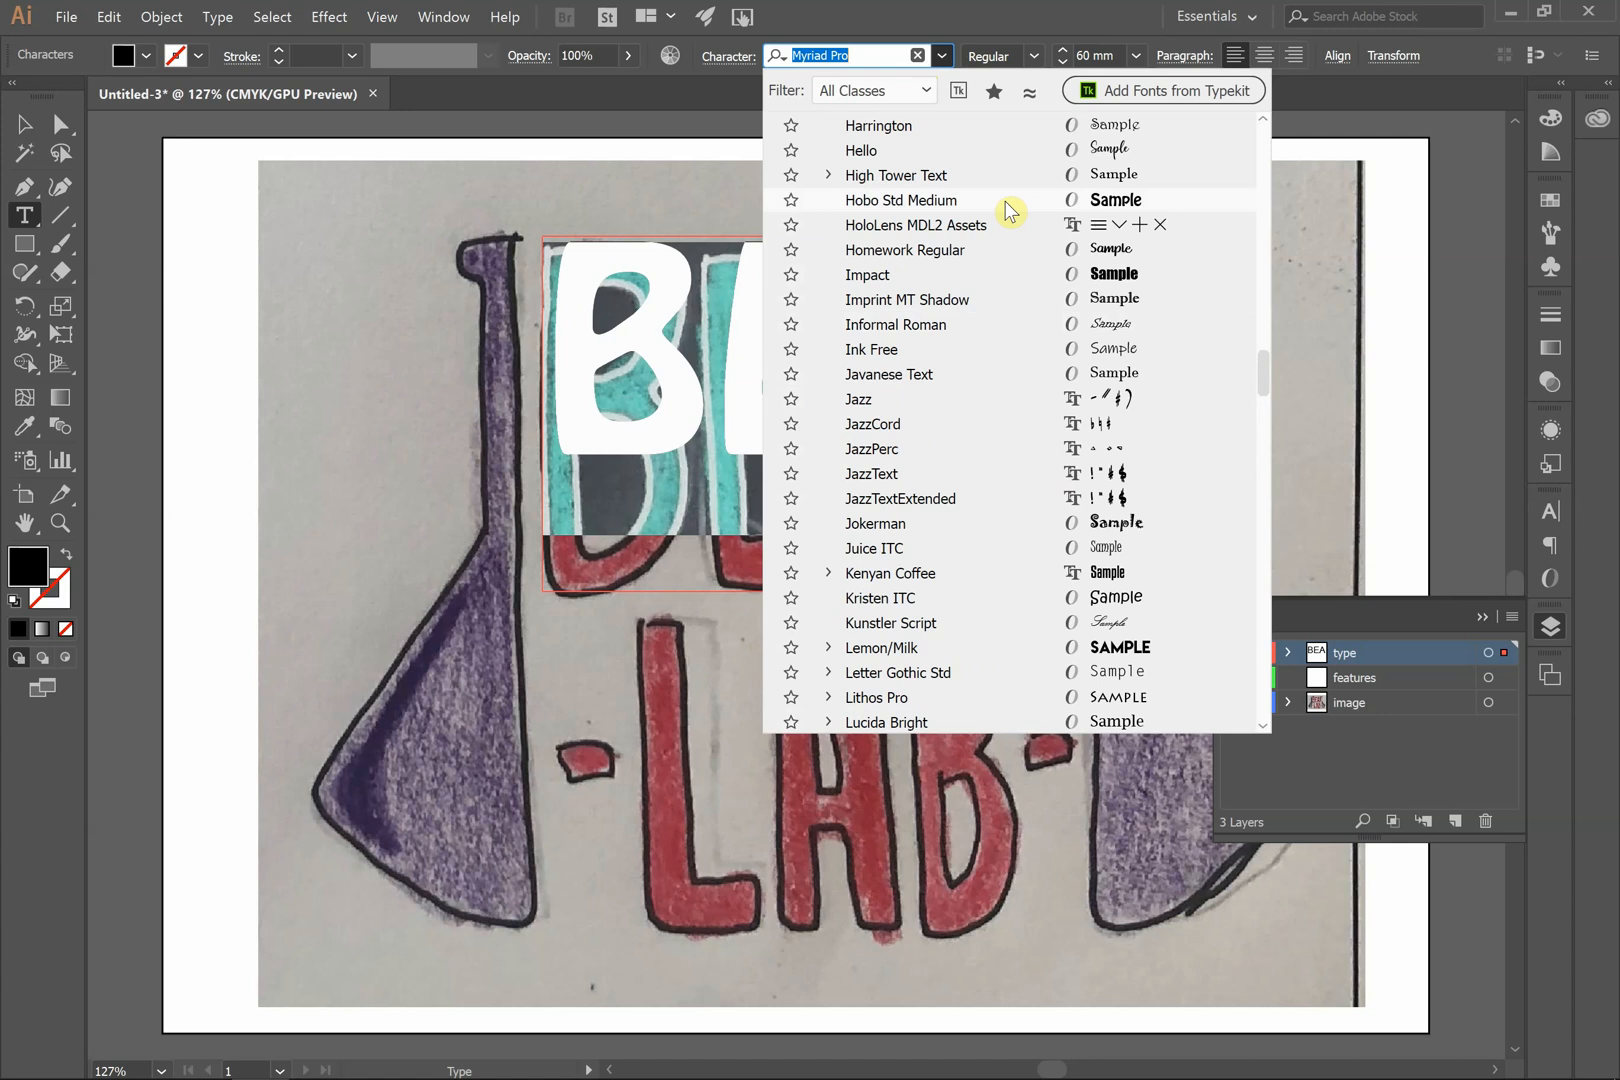
scroll(1010, 210, up, 4)
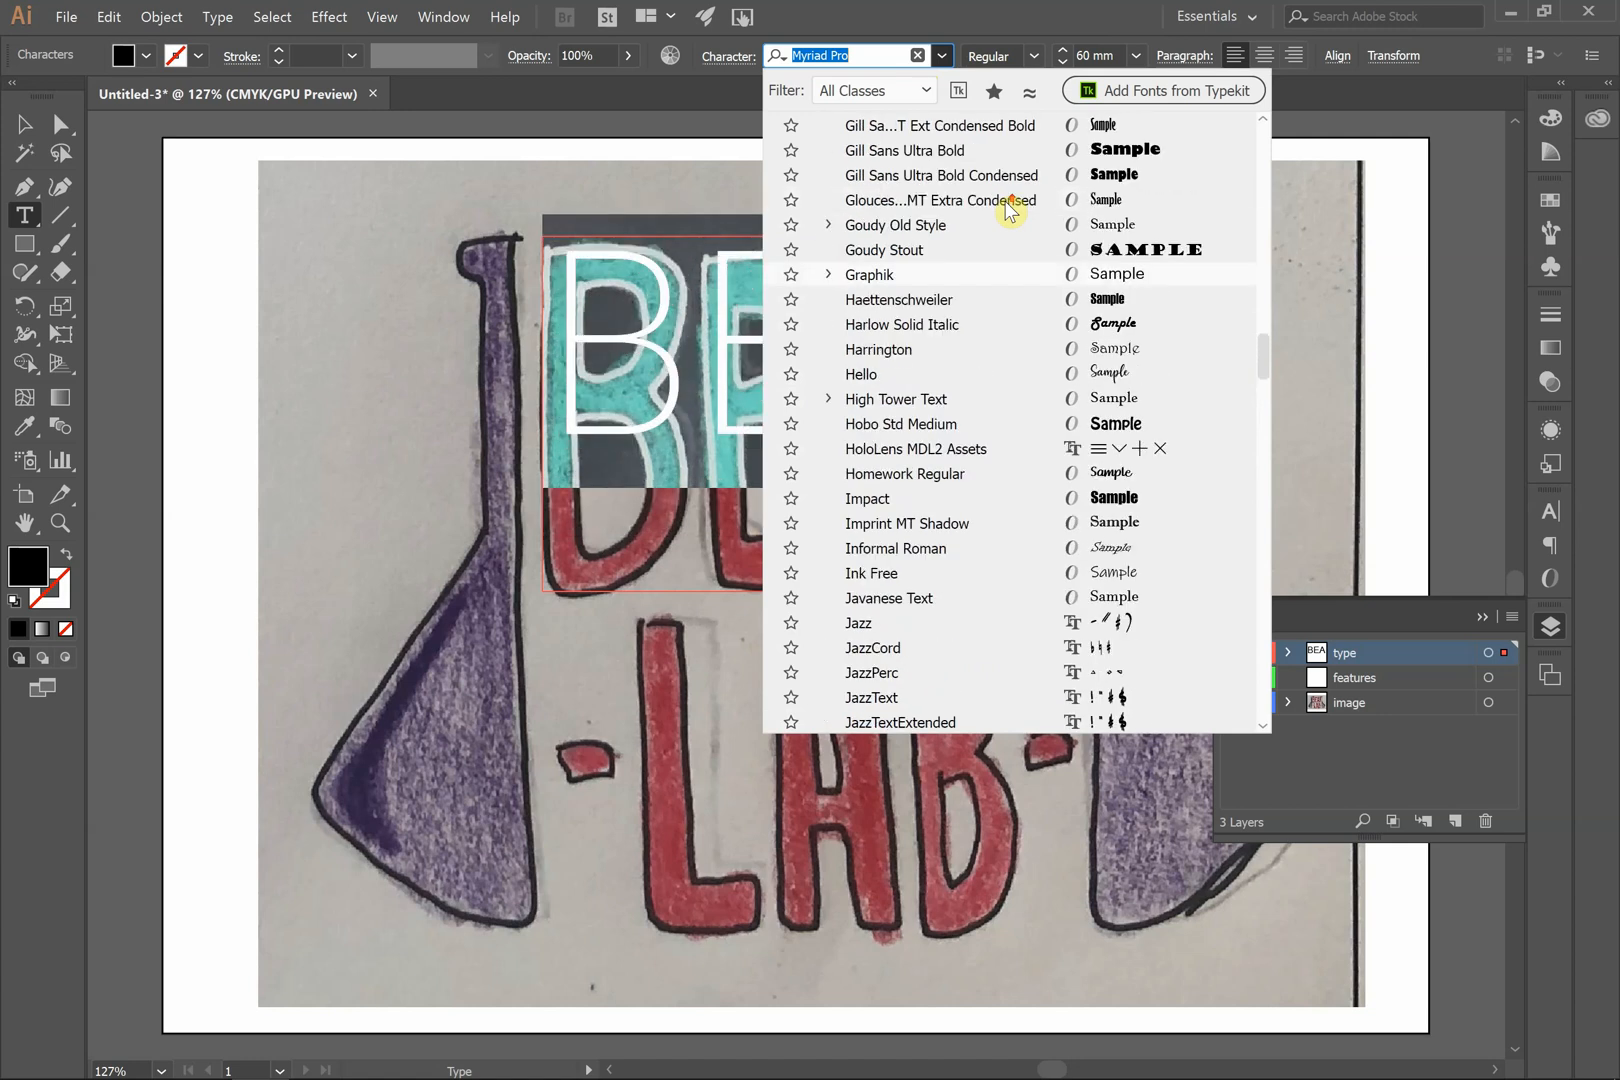
scroll(1010, 210, up, 2)
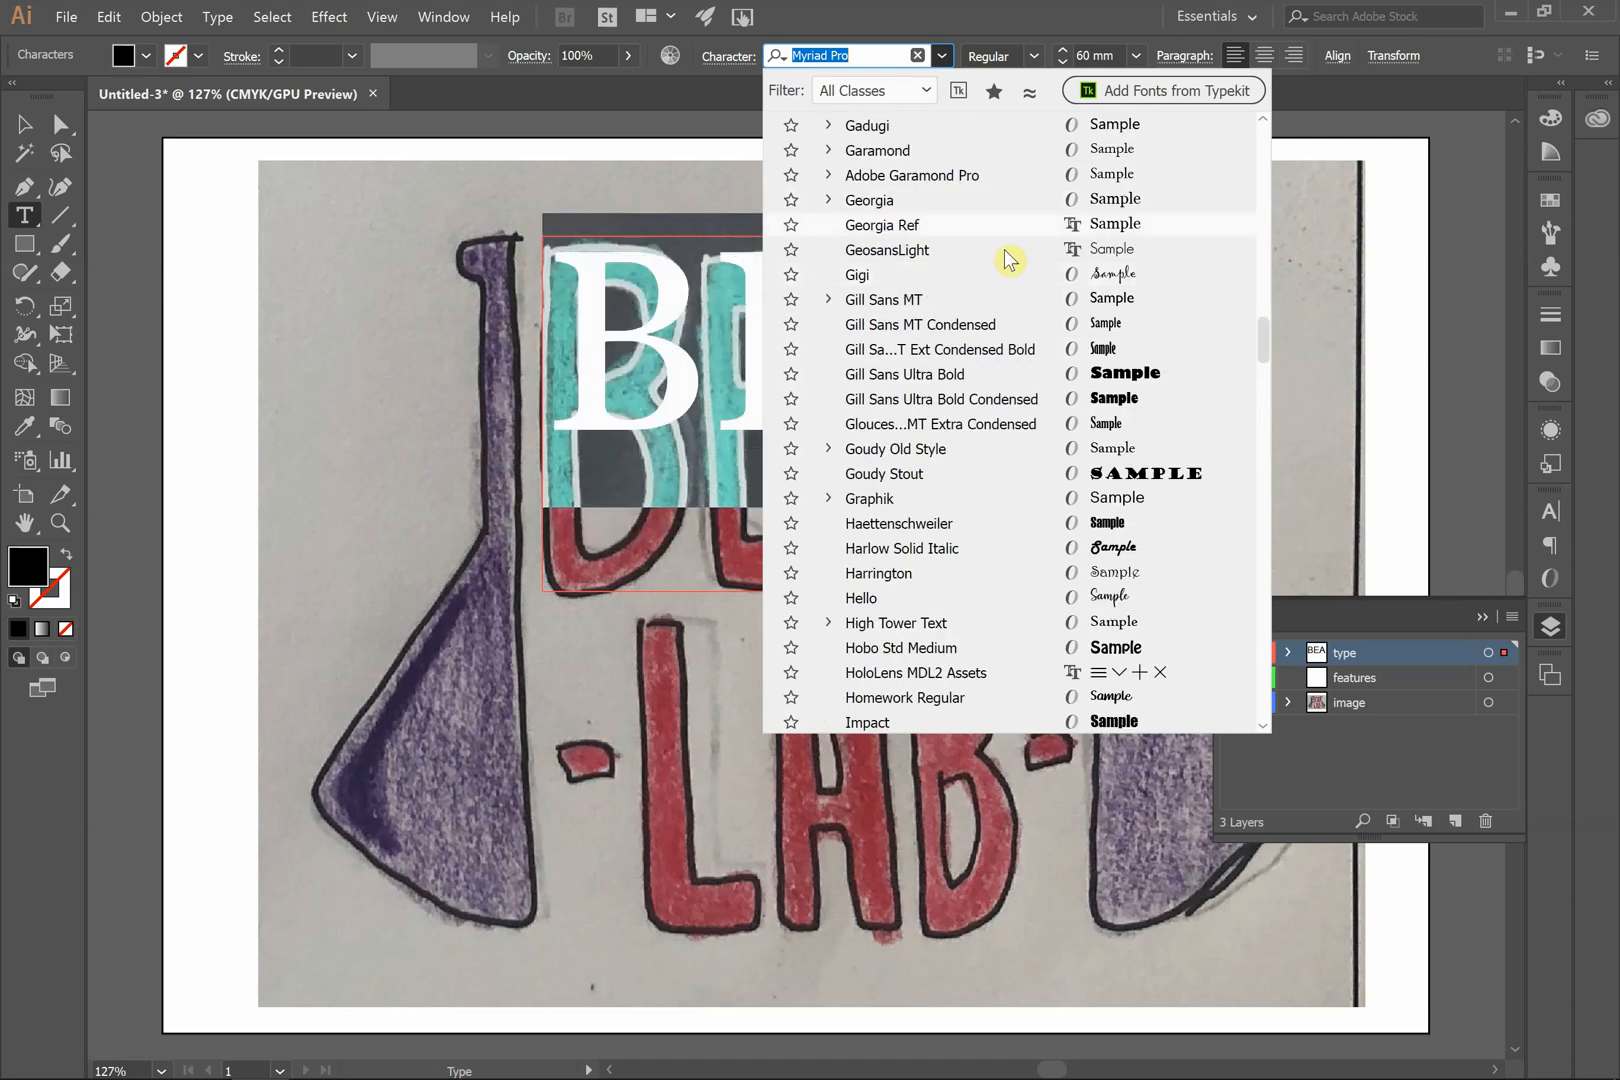
click(997, 323)
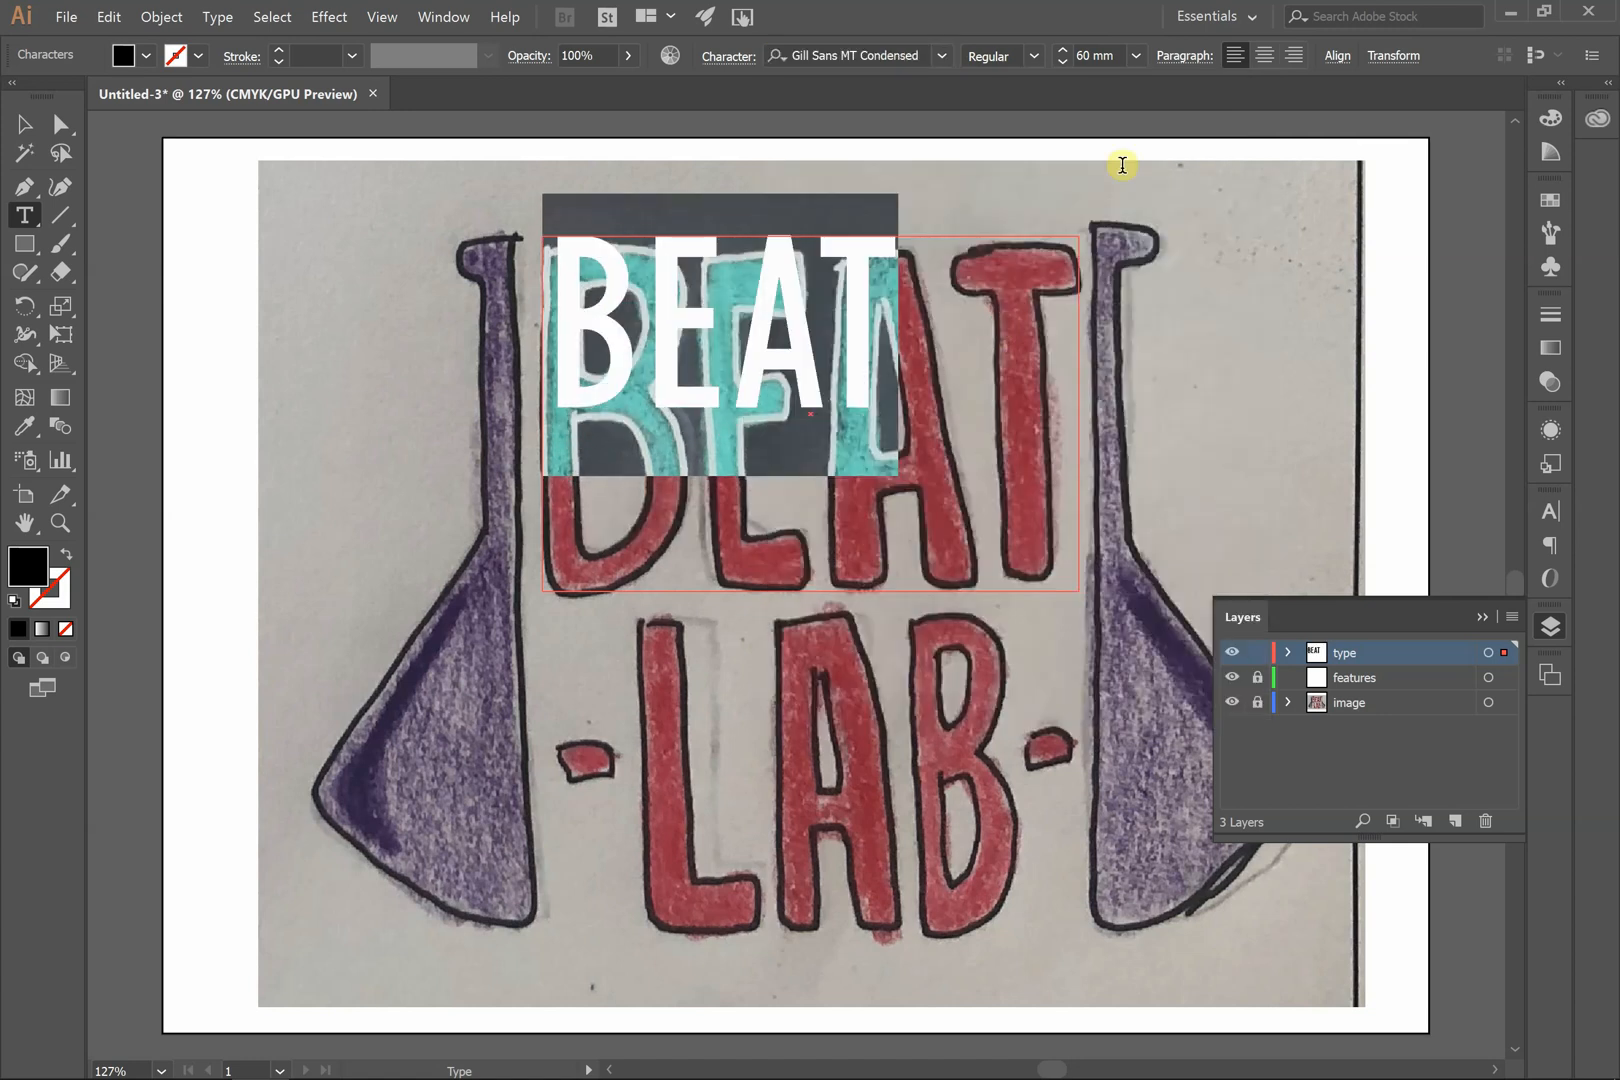
- Set the BEAT text's font size to 90 mm and move it down slightly to match the sketched letter tops
scroll(1101, 55, up, 19)
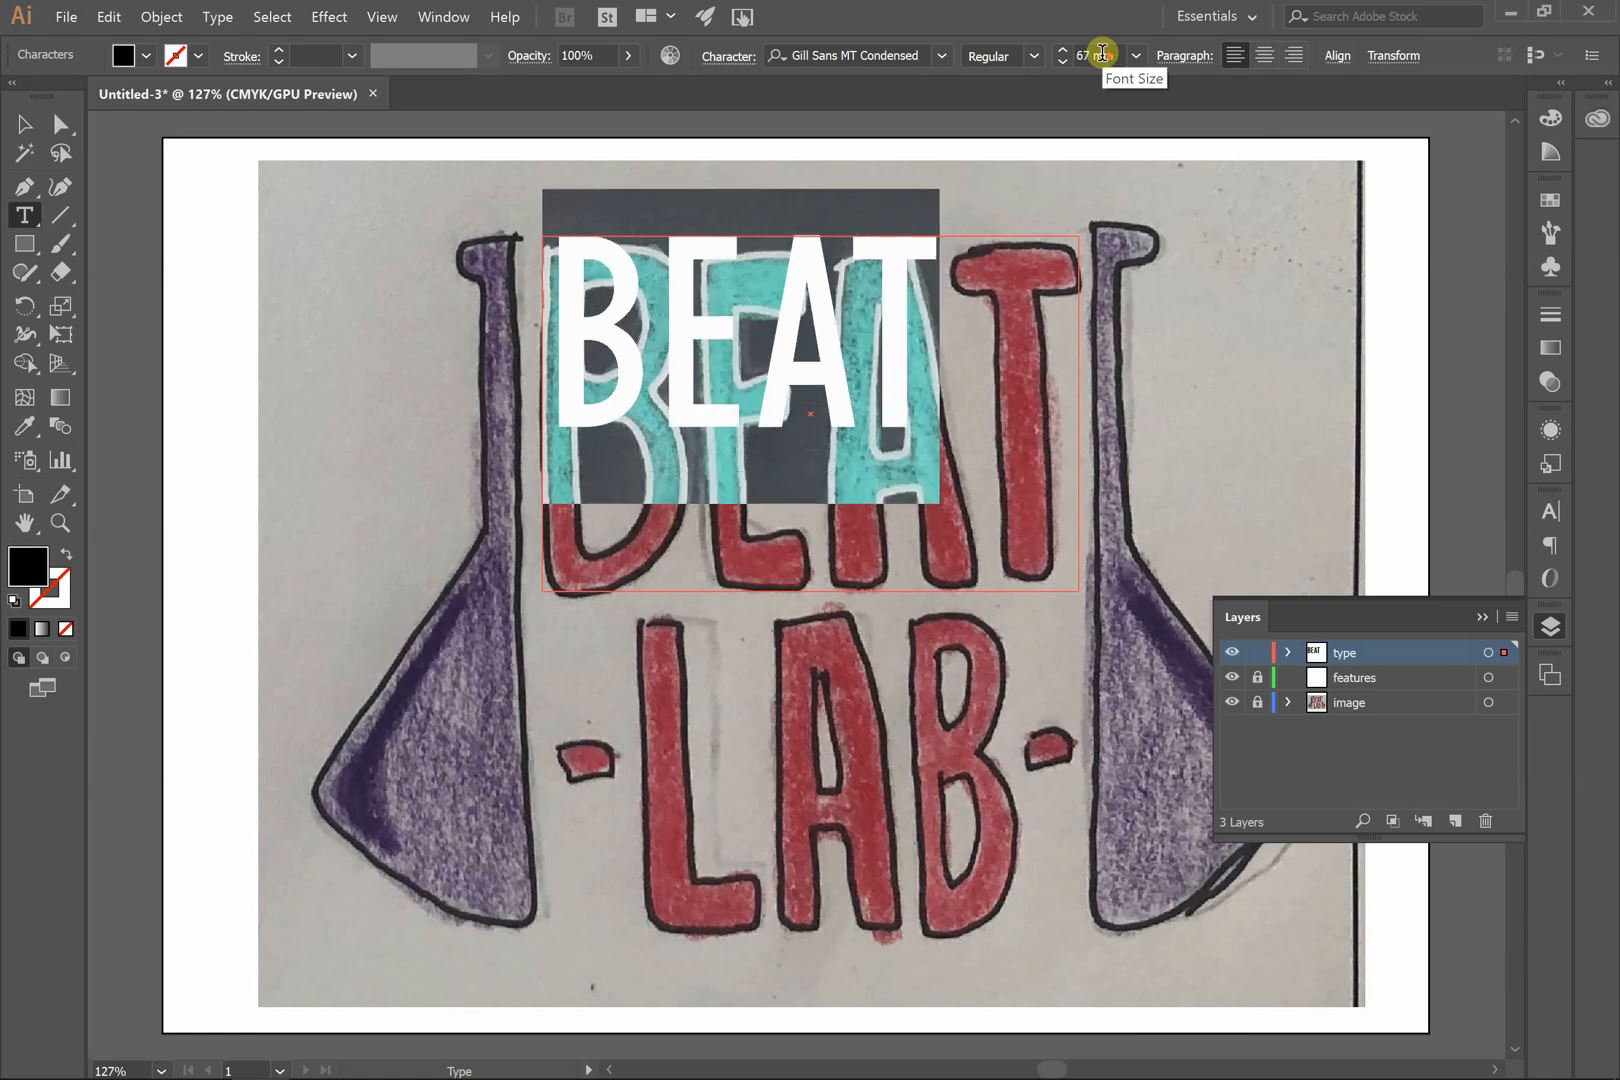
scroll(1101, 55, up, 10)
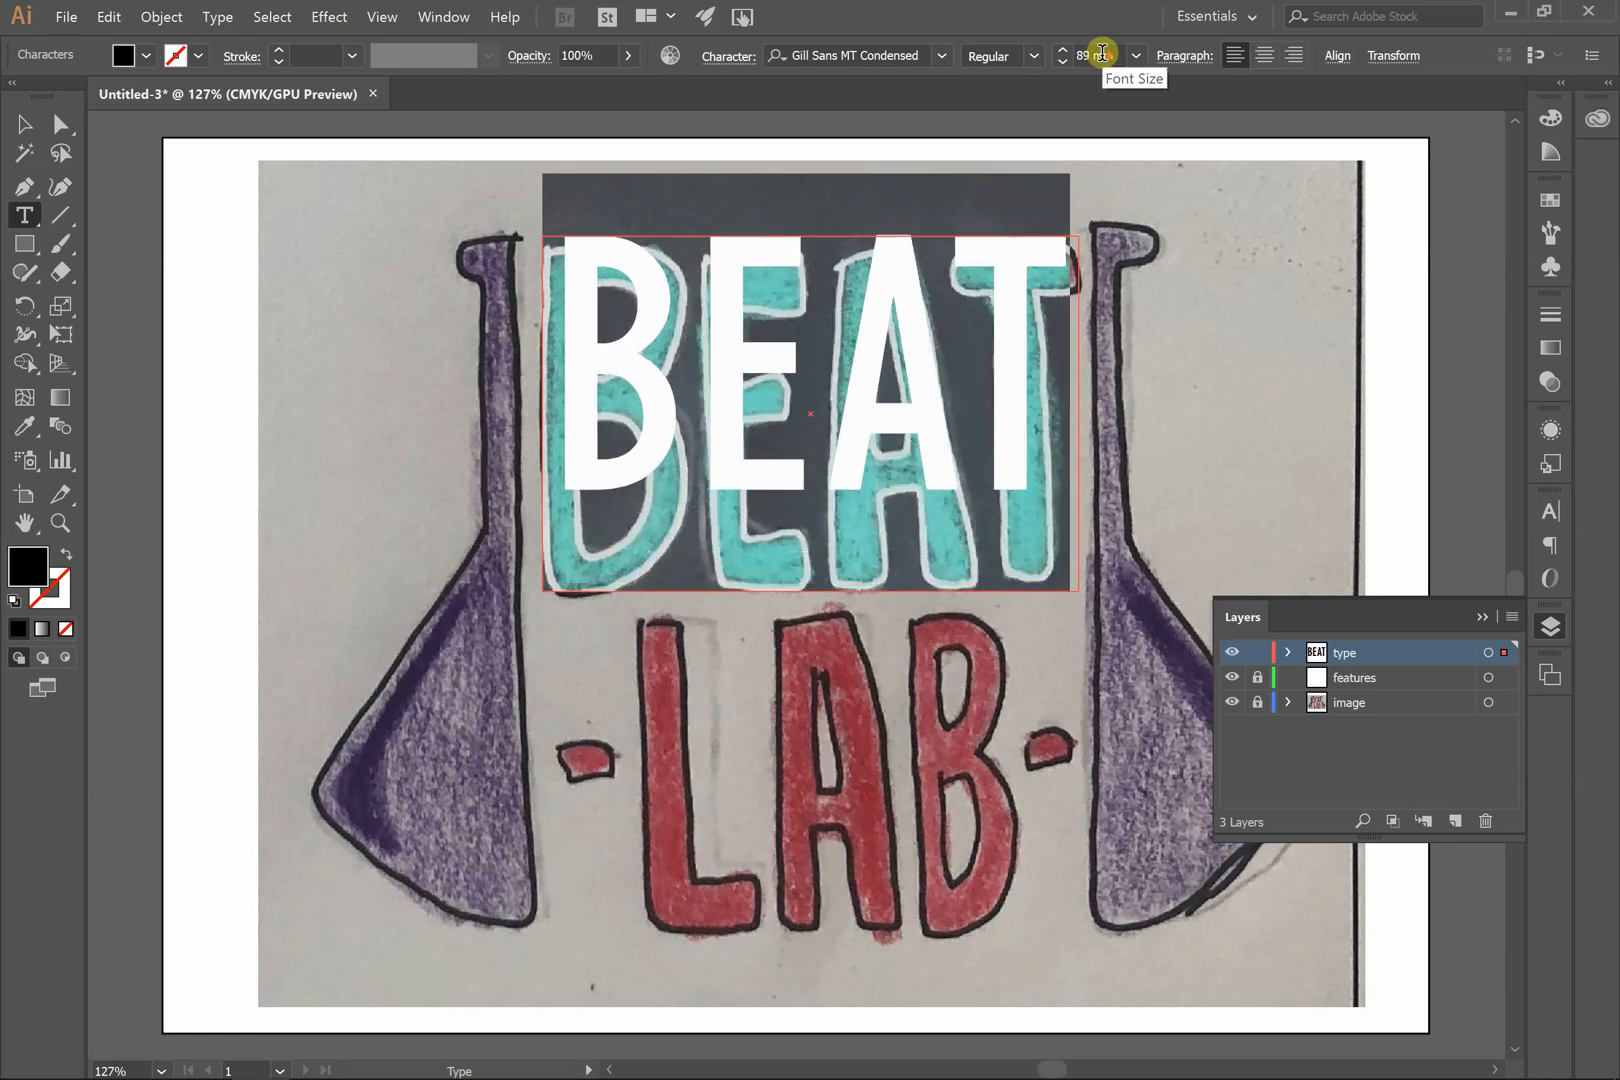
scroll(1101, 52, up, 1)
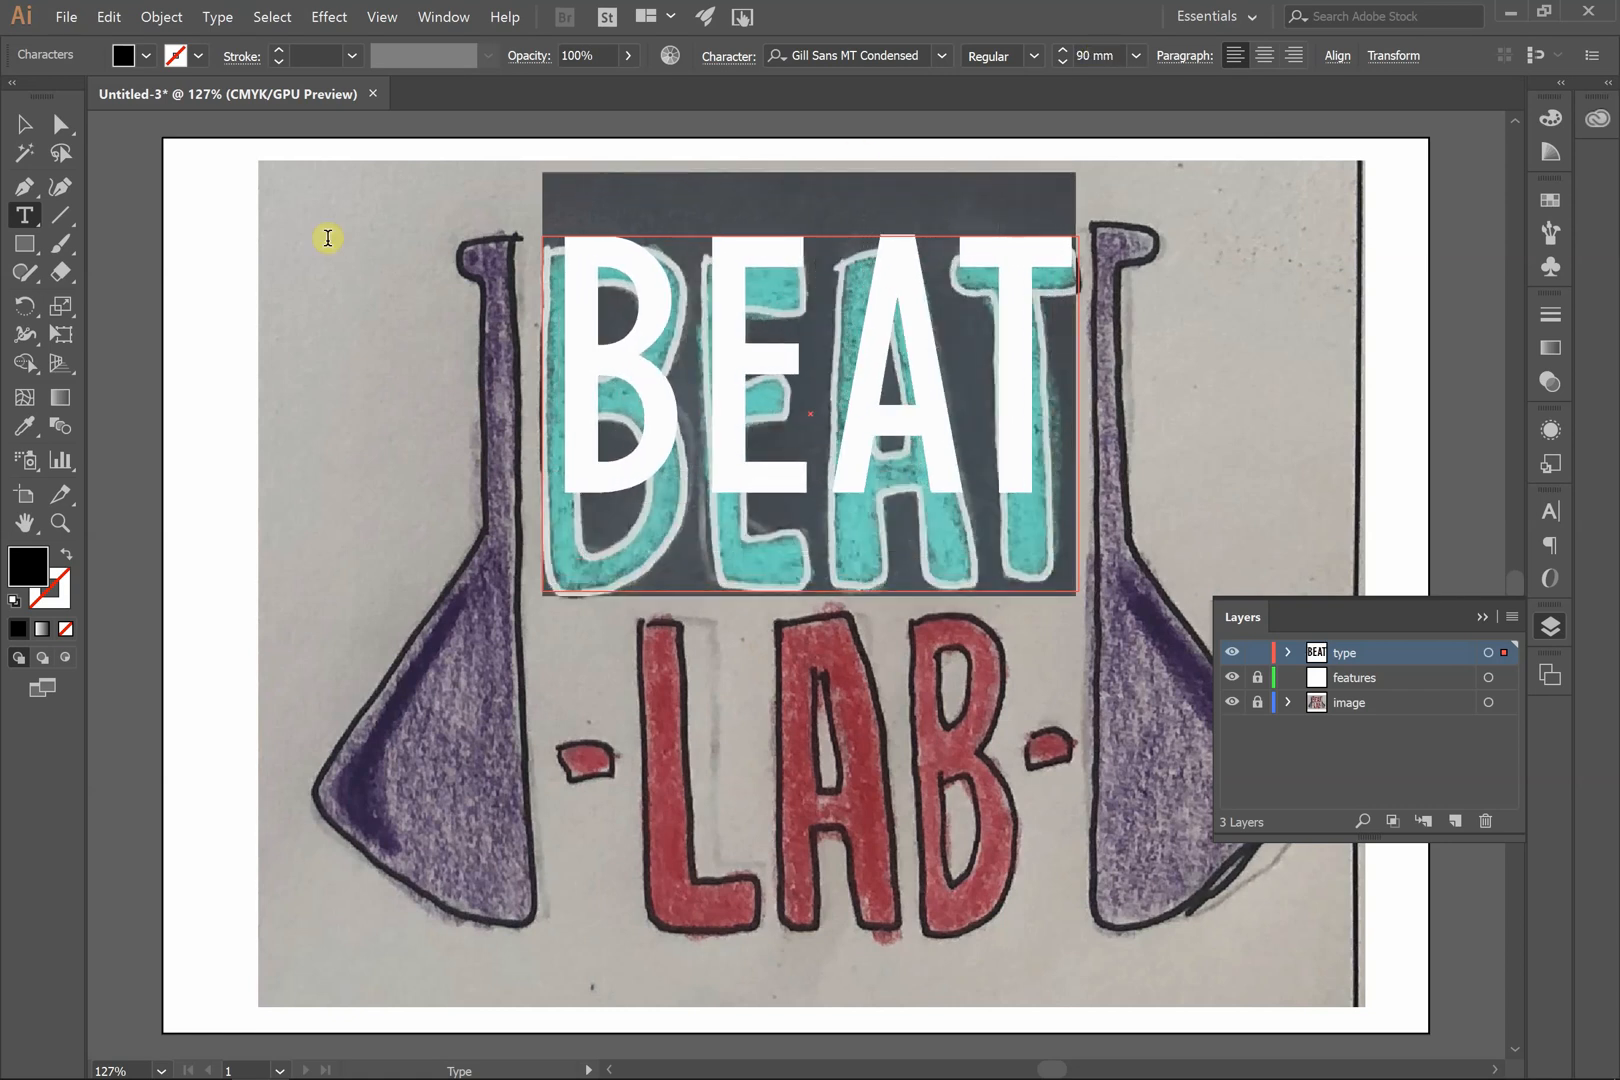
click(24, 124)
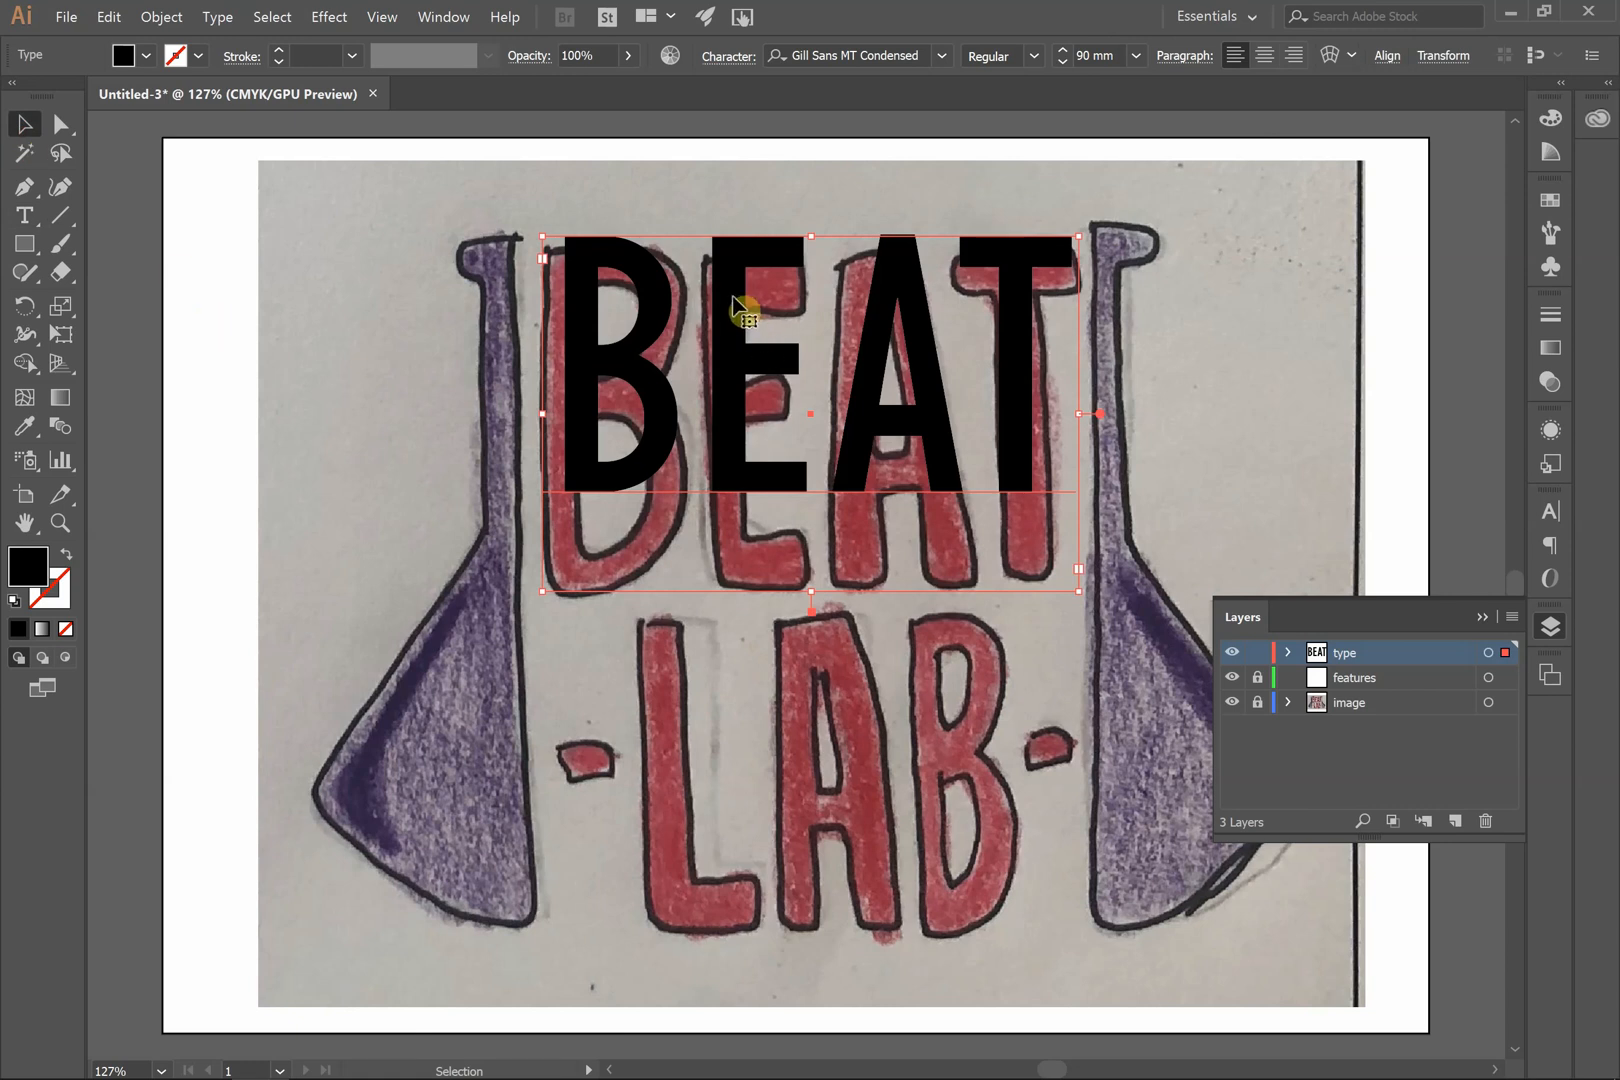
drag(728, 302, 729, 316)
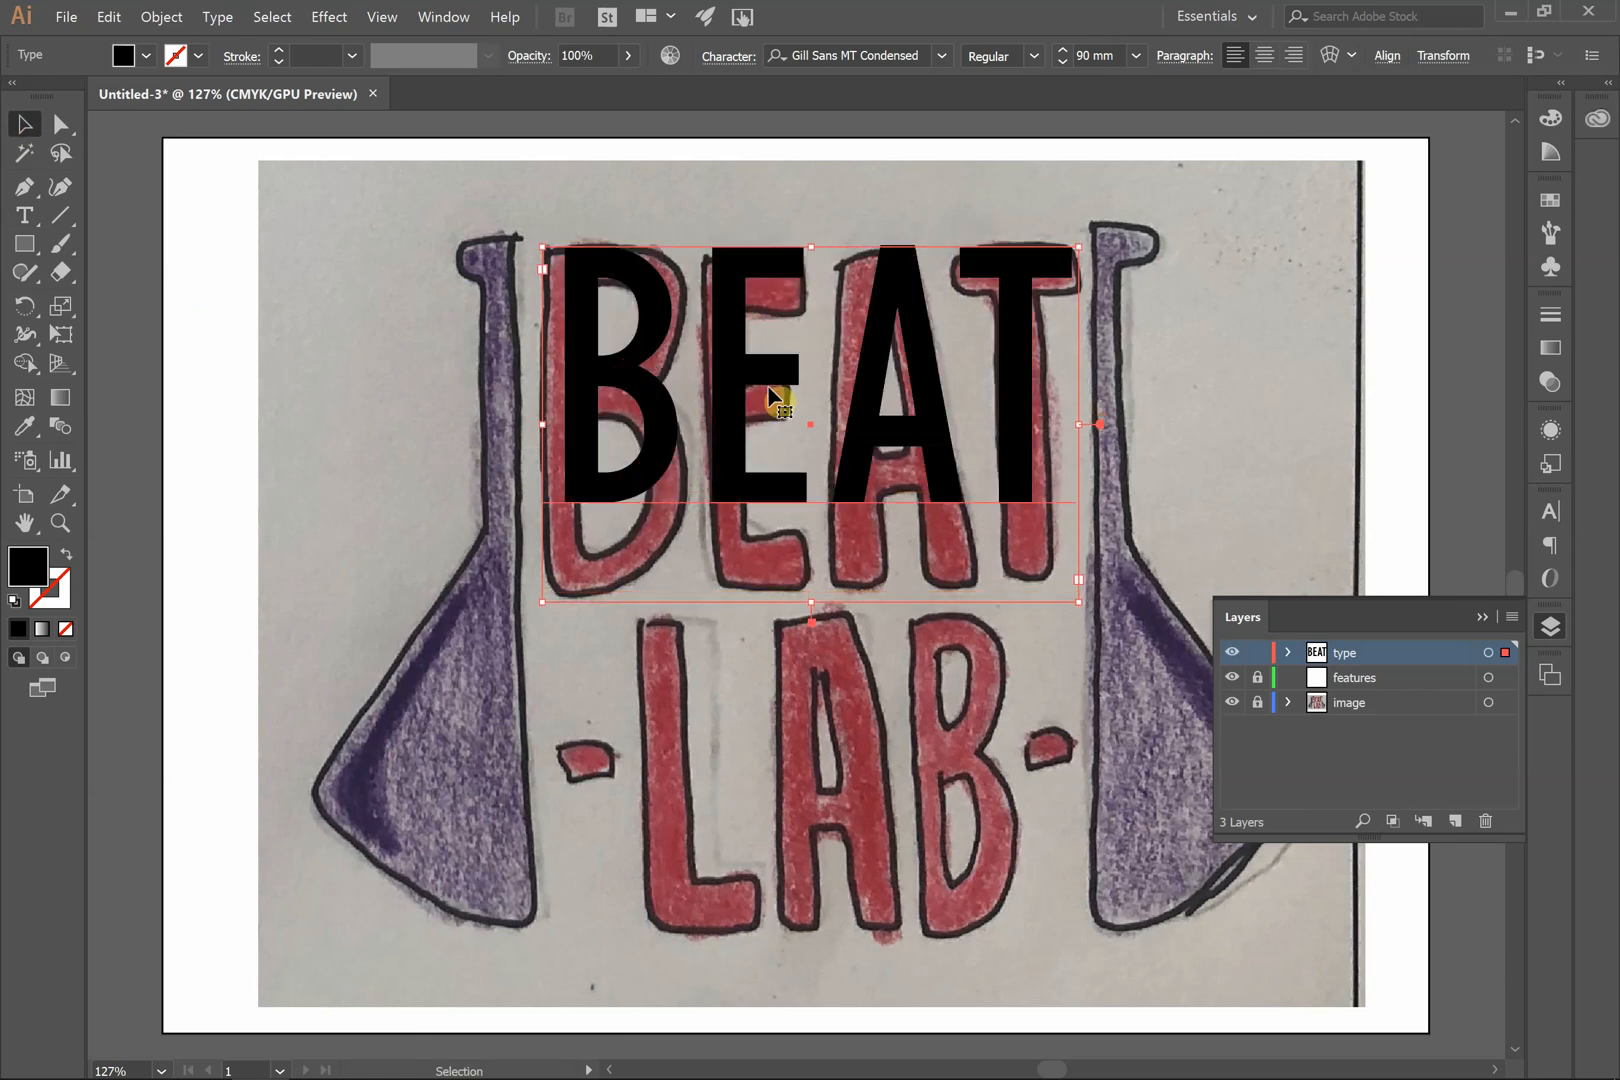
- Change the fill colour of the whole BEAT text to pink E50068
key(t)
double_click(714, 356)
click(47, 586)
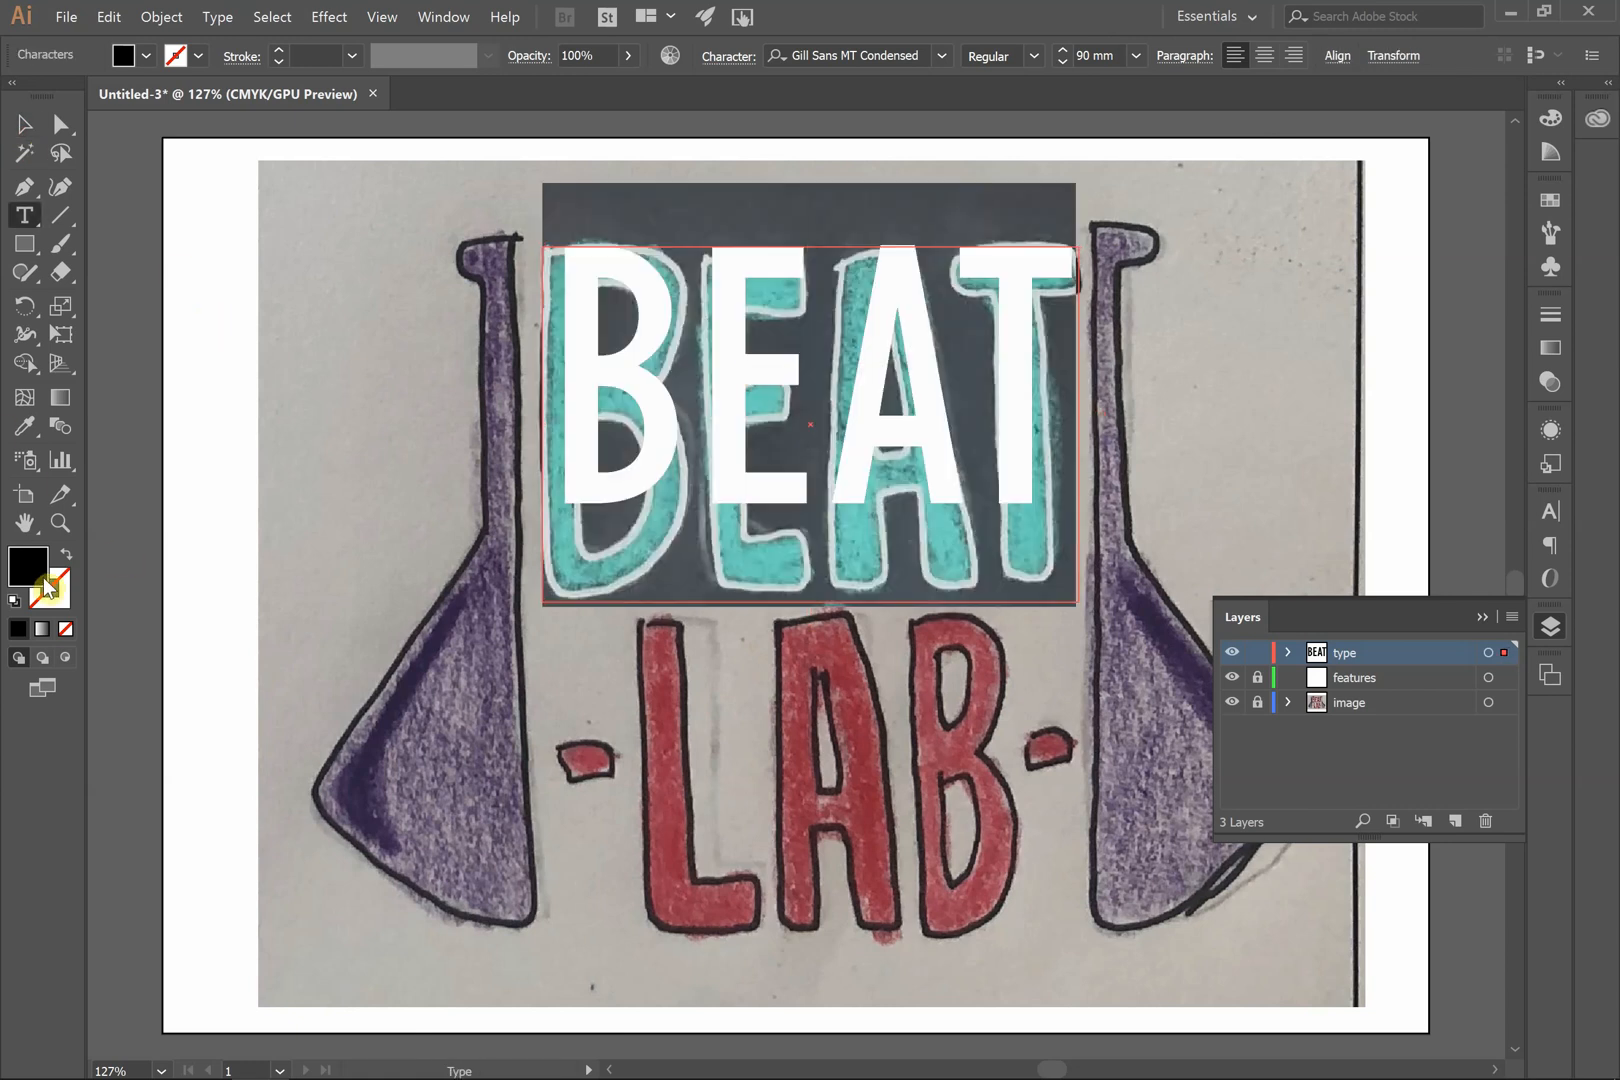
double_click(40, 583)
drag(853, 723, 851, 732)
drag(825, 663, 802, 469)
click(826, 464)
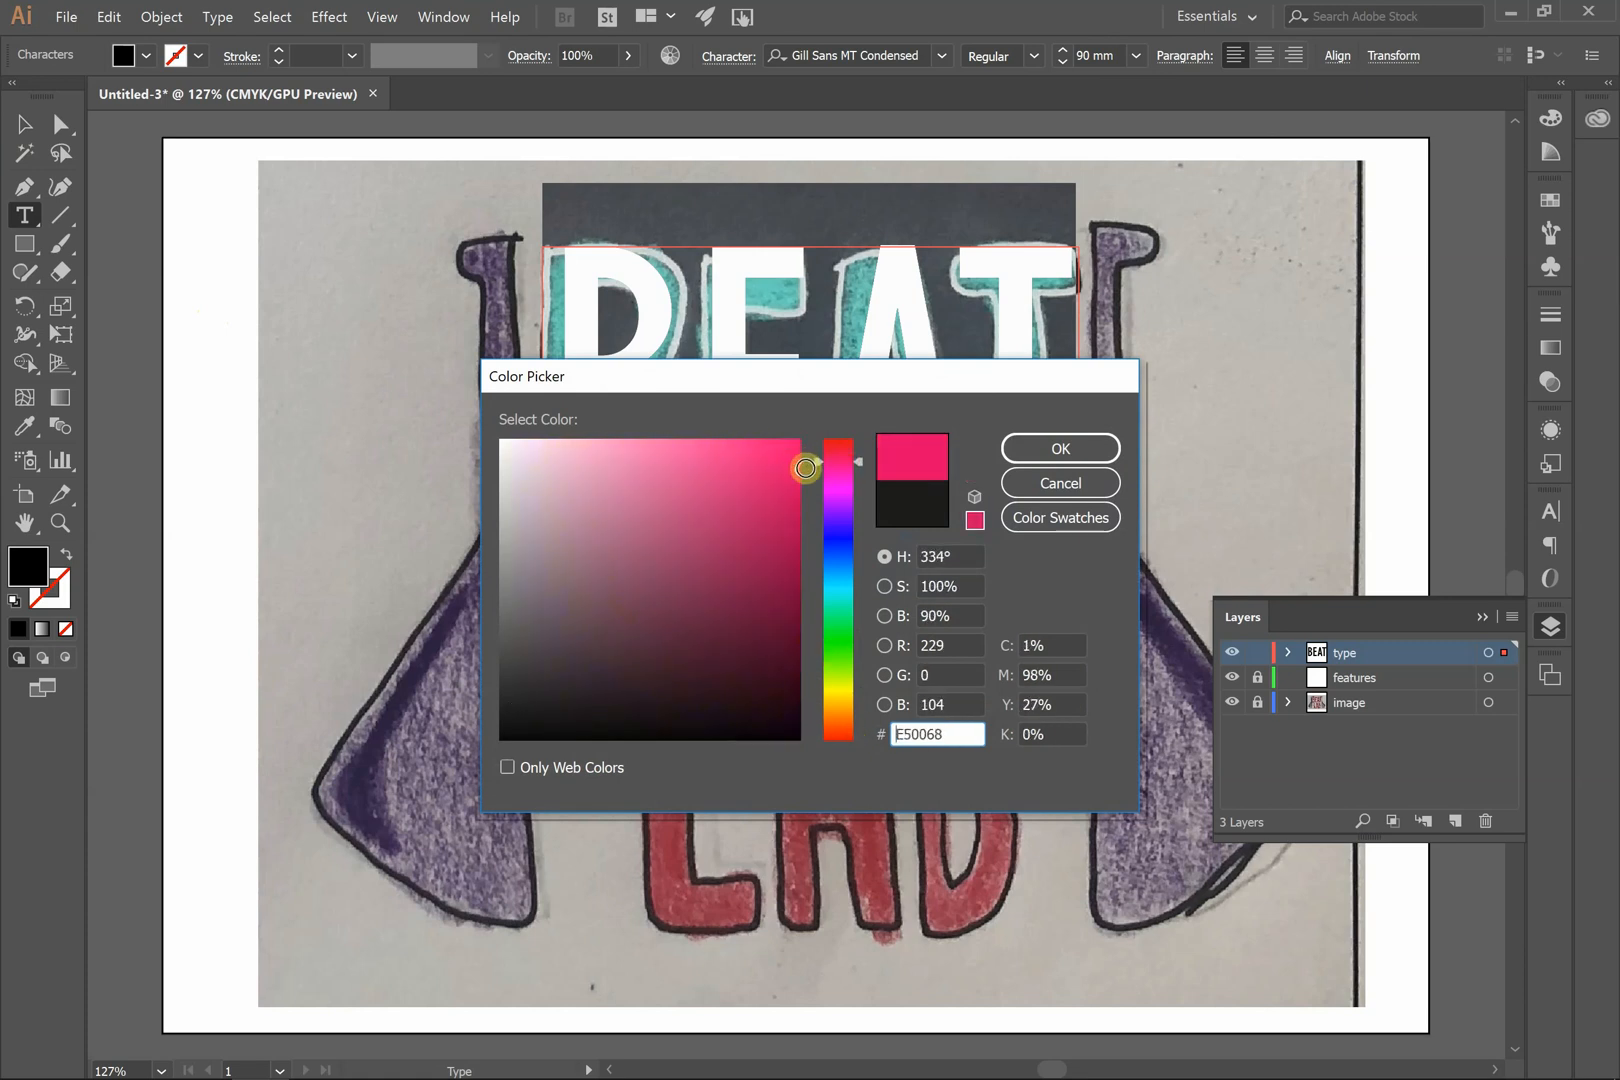
click(1030, 459)
click(879, 434)
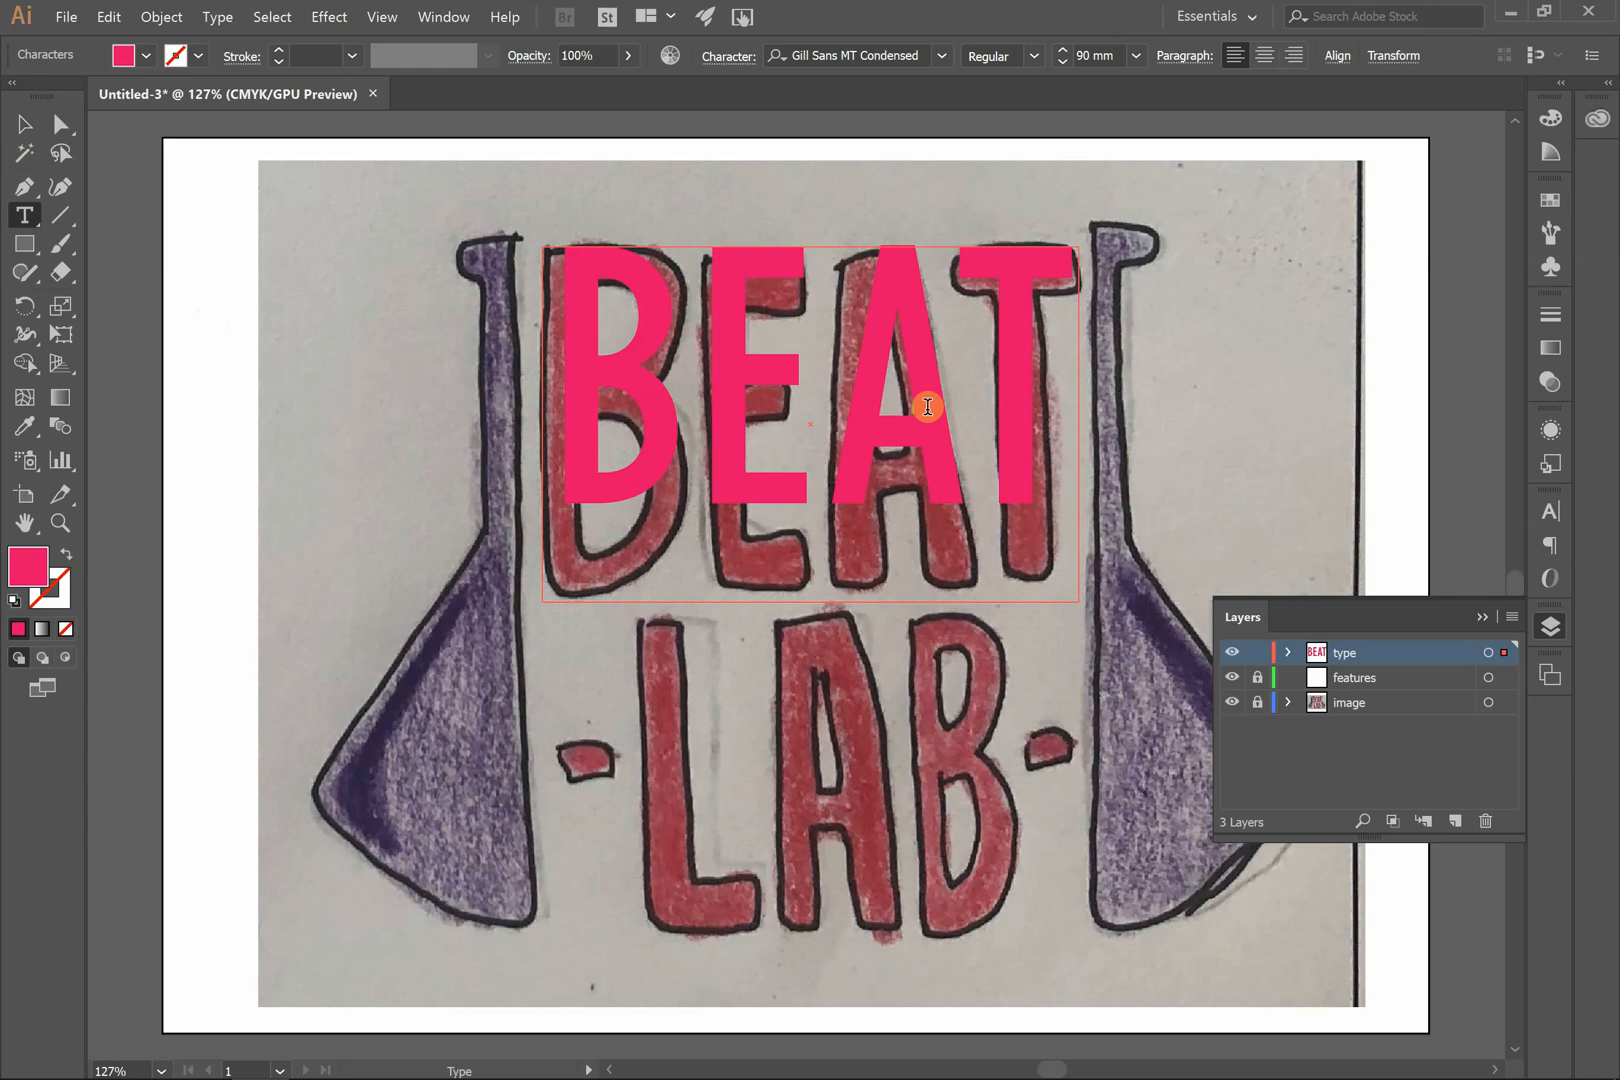
- Try a font size of 91 mm on the BEAT text and return it to 90 mm
drag(952, 408, 437, 347)
key(ctrl+a)
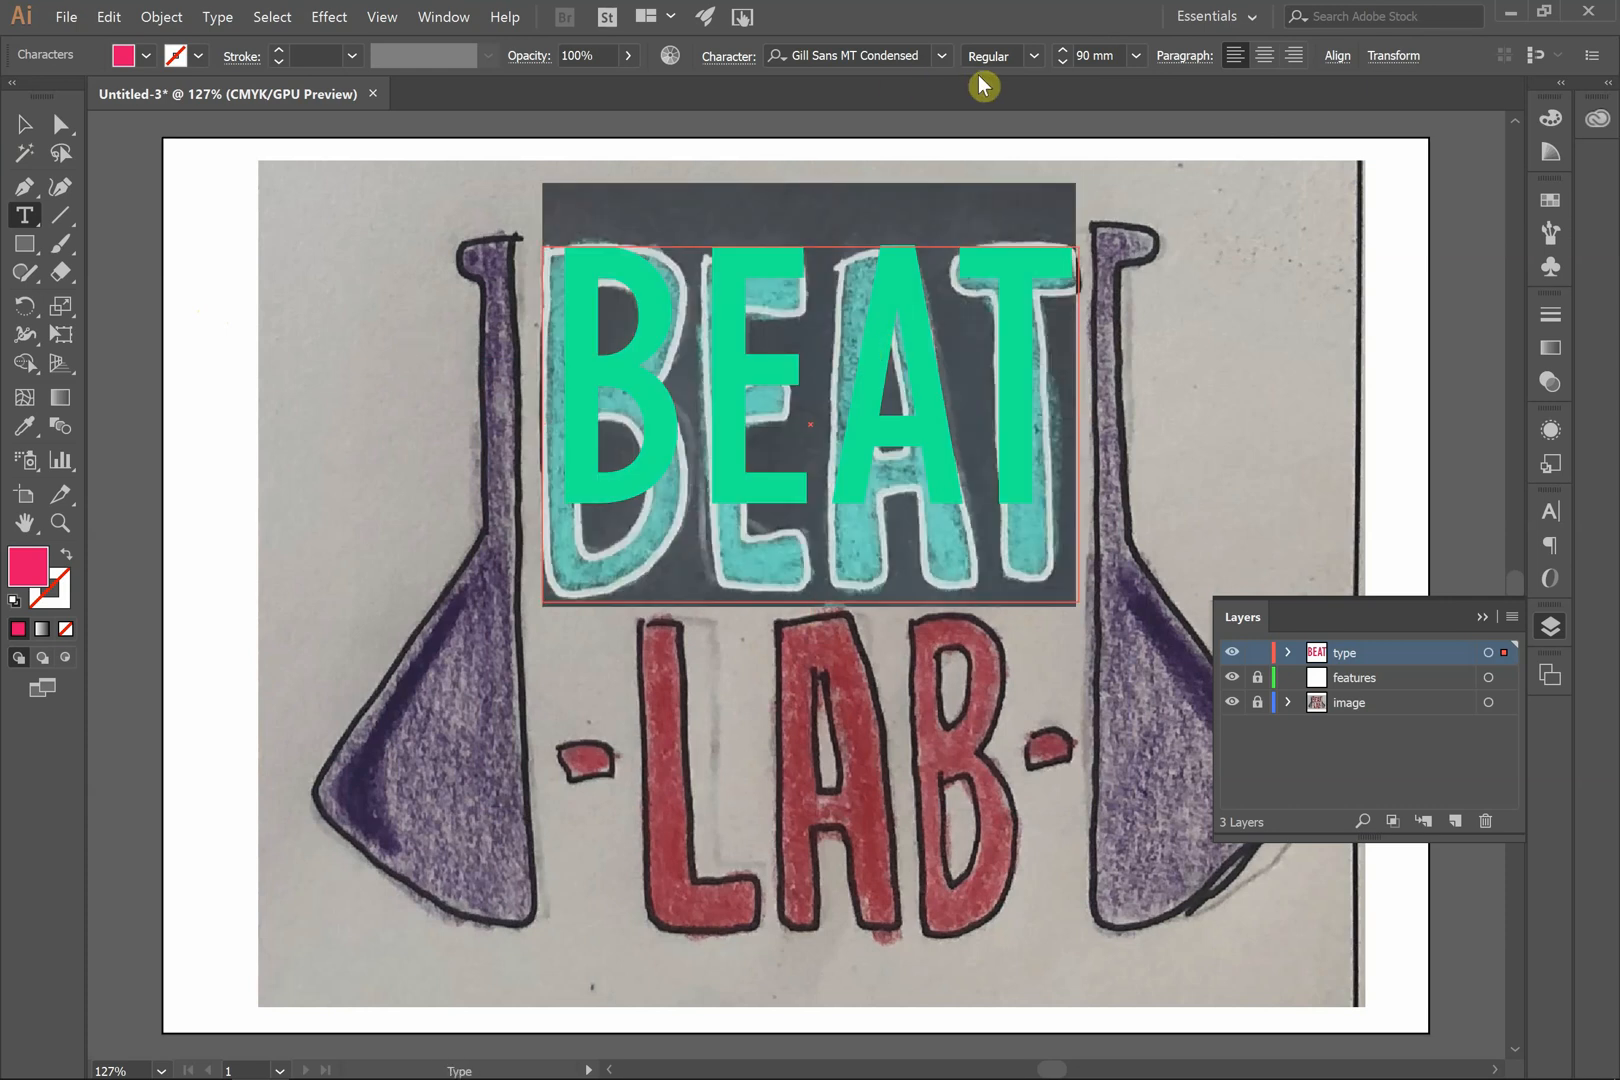
click(1064, 48)
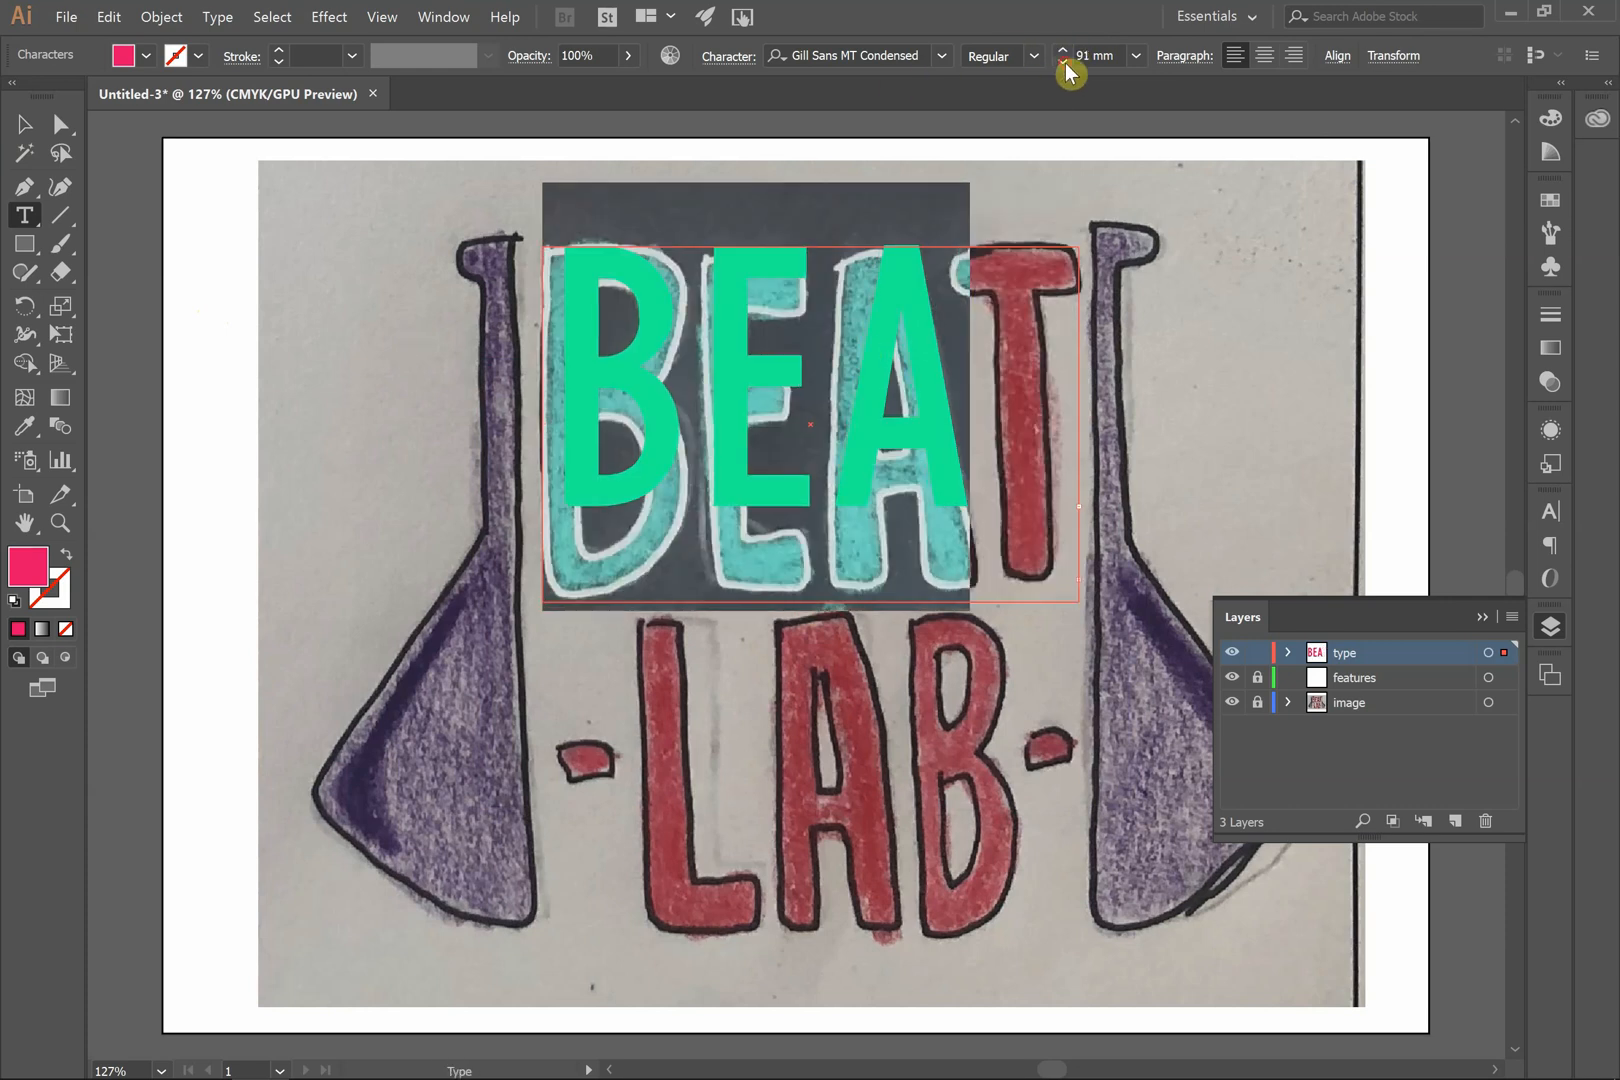
click(1064, 63)
click(22, 130)
click(137, 304)
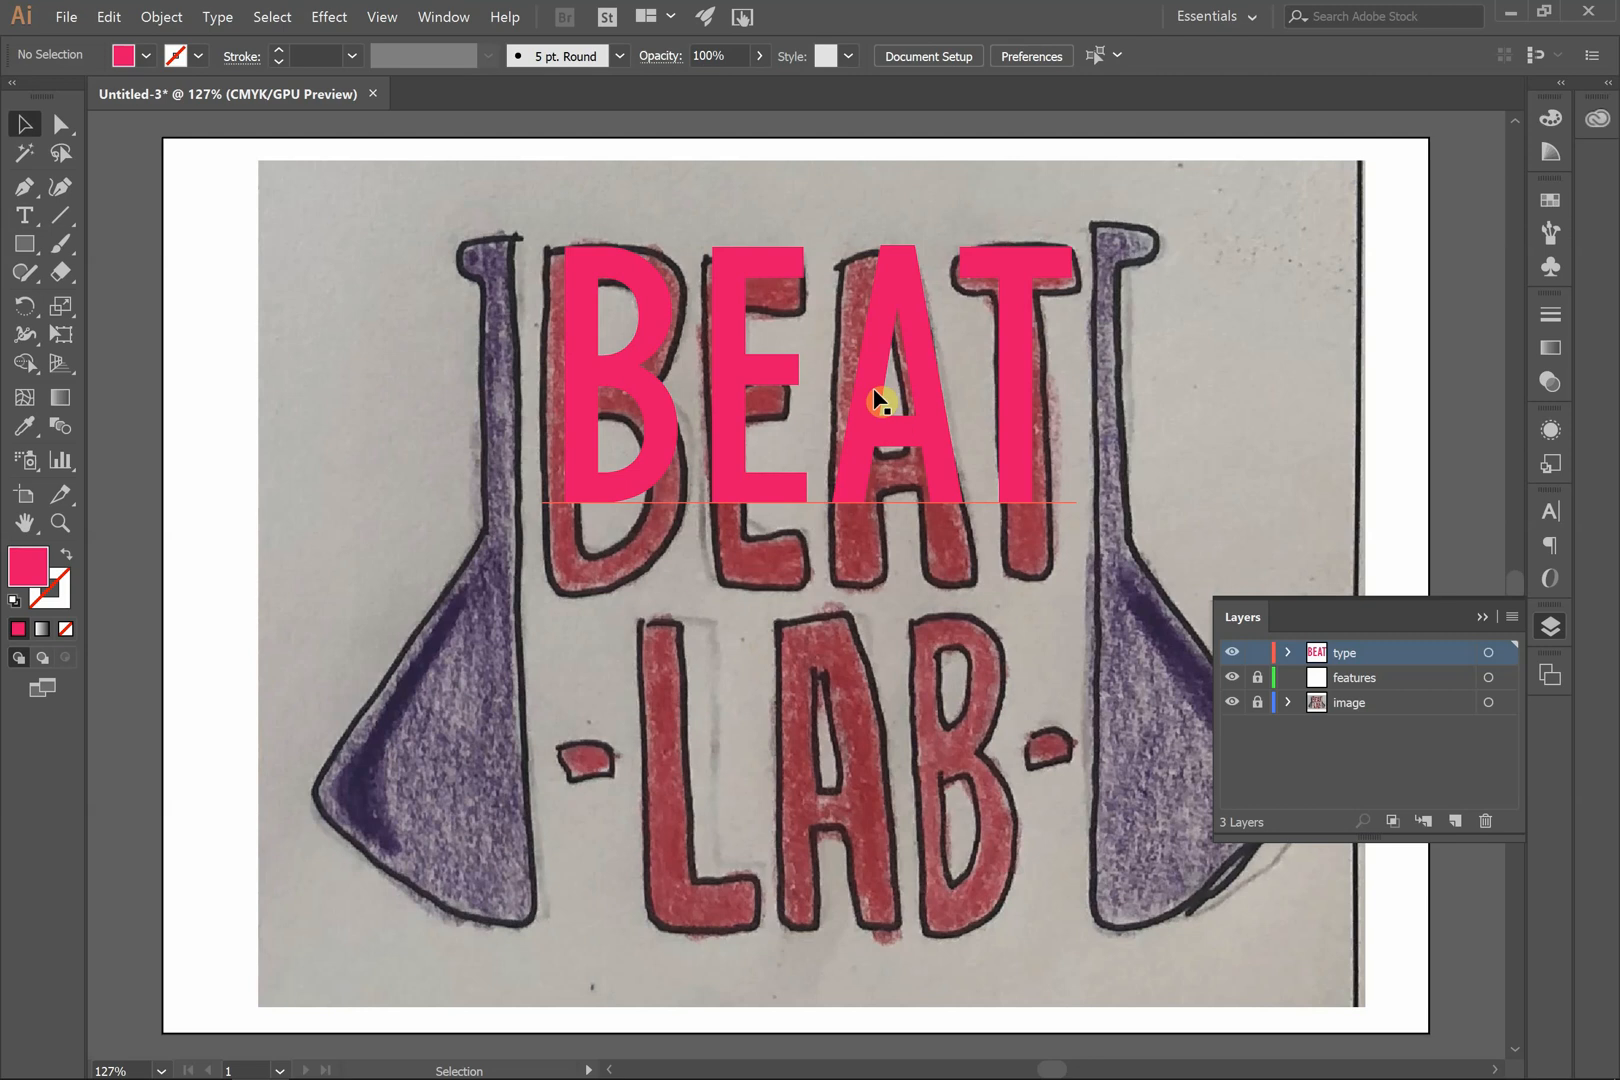
- Create an area text box over the sketched word LAB and enter "LAB"
key(t)
drag(564, 633, 1066, 933)
text(LEA)
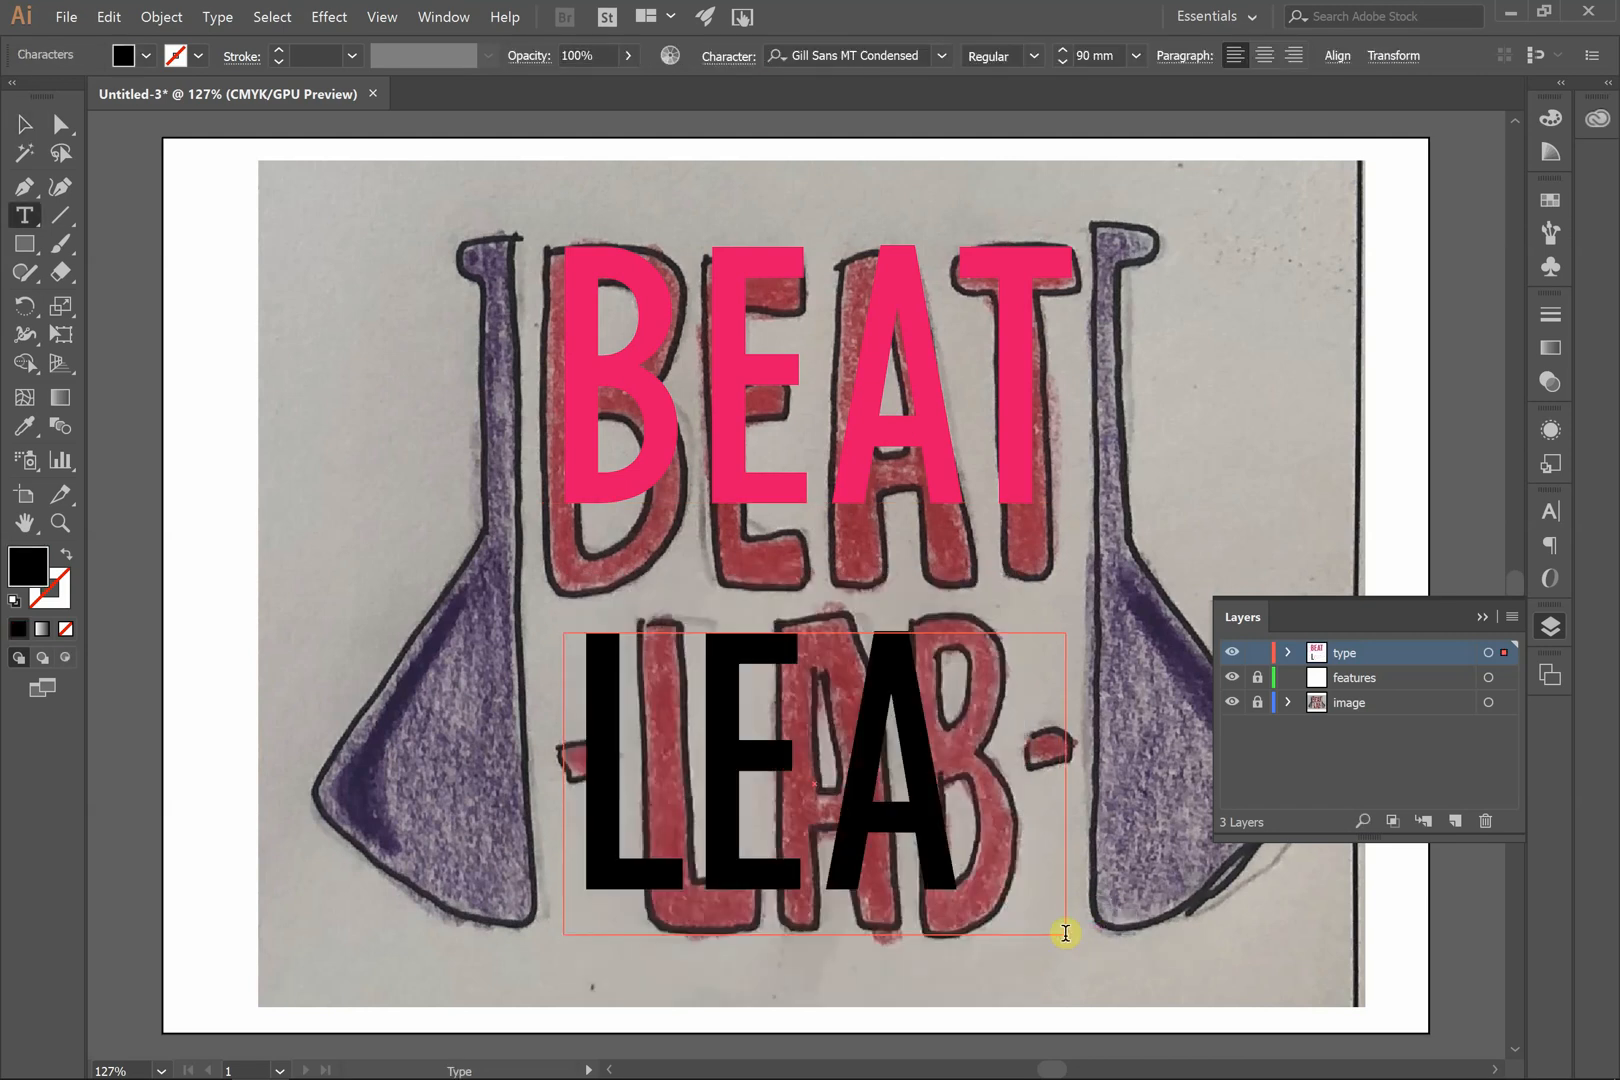
key(BackSpace)
key(BackSpace)
text(AB)
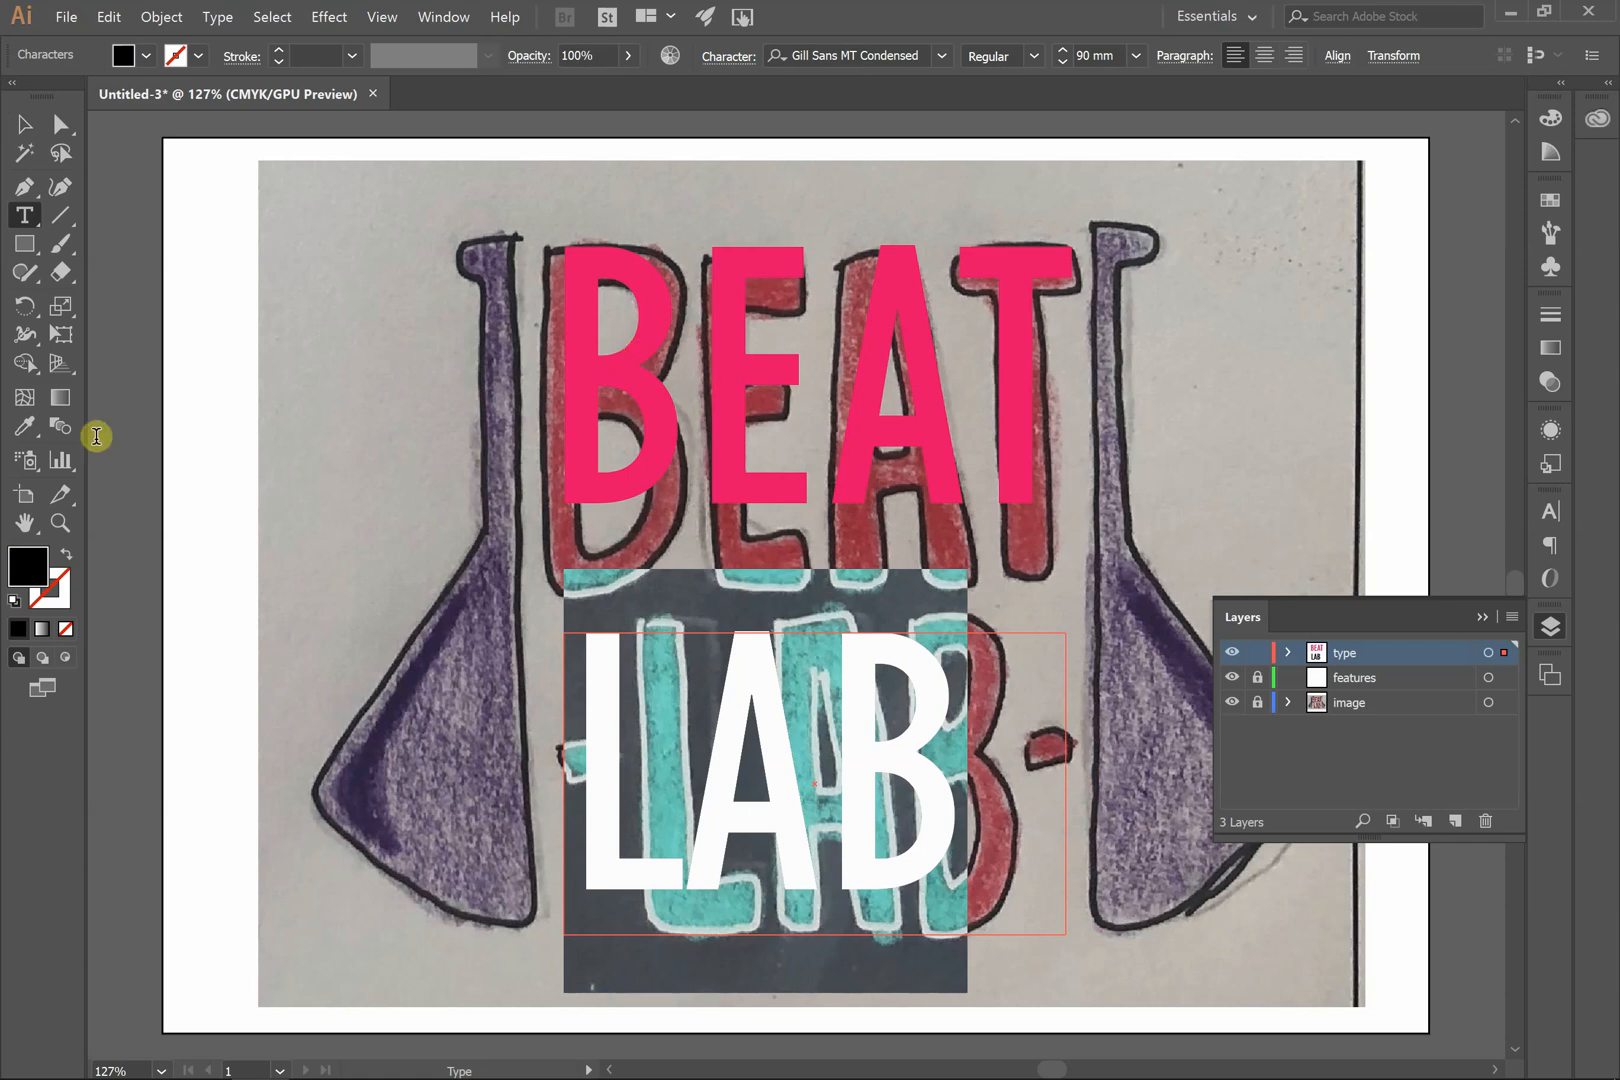
- Copy BEAT's pink fill onto the LAB text with the Eyedropper
click(30, 427)
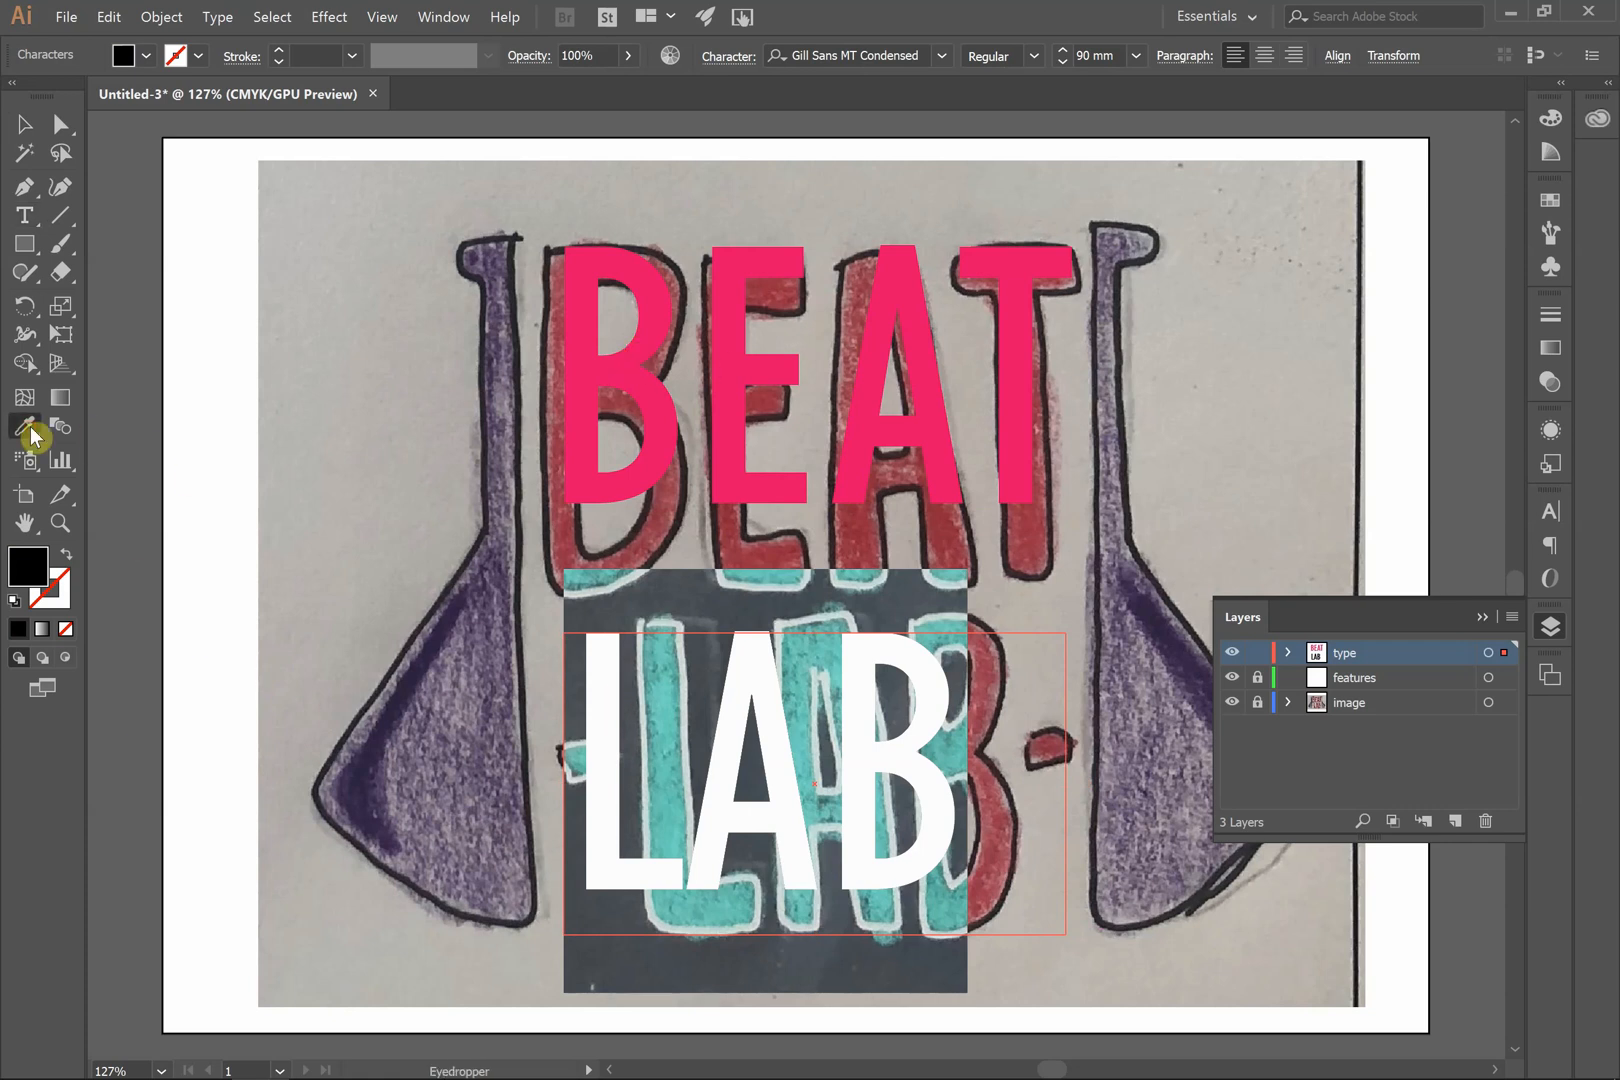
click(660, 392)
click(22, 127)
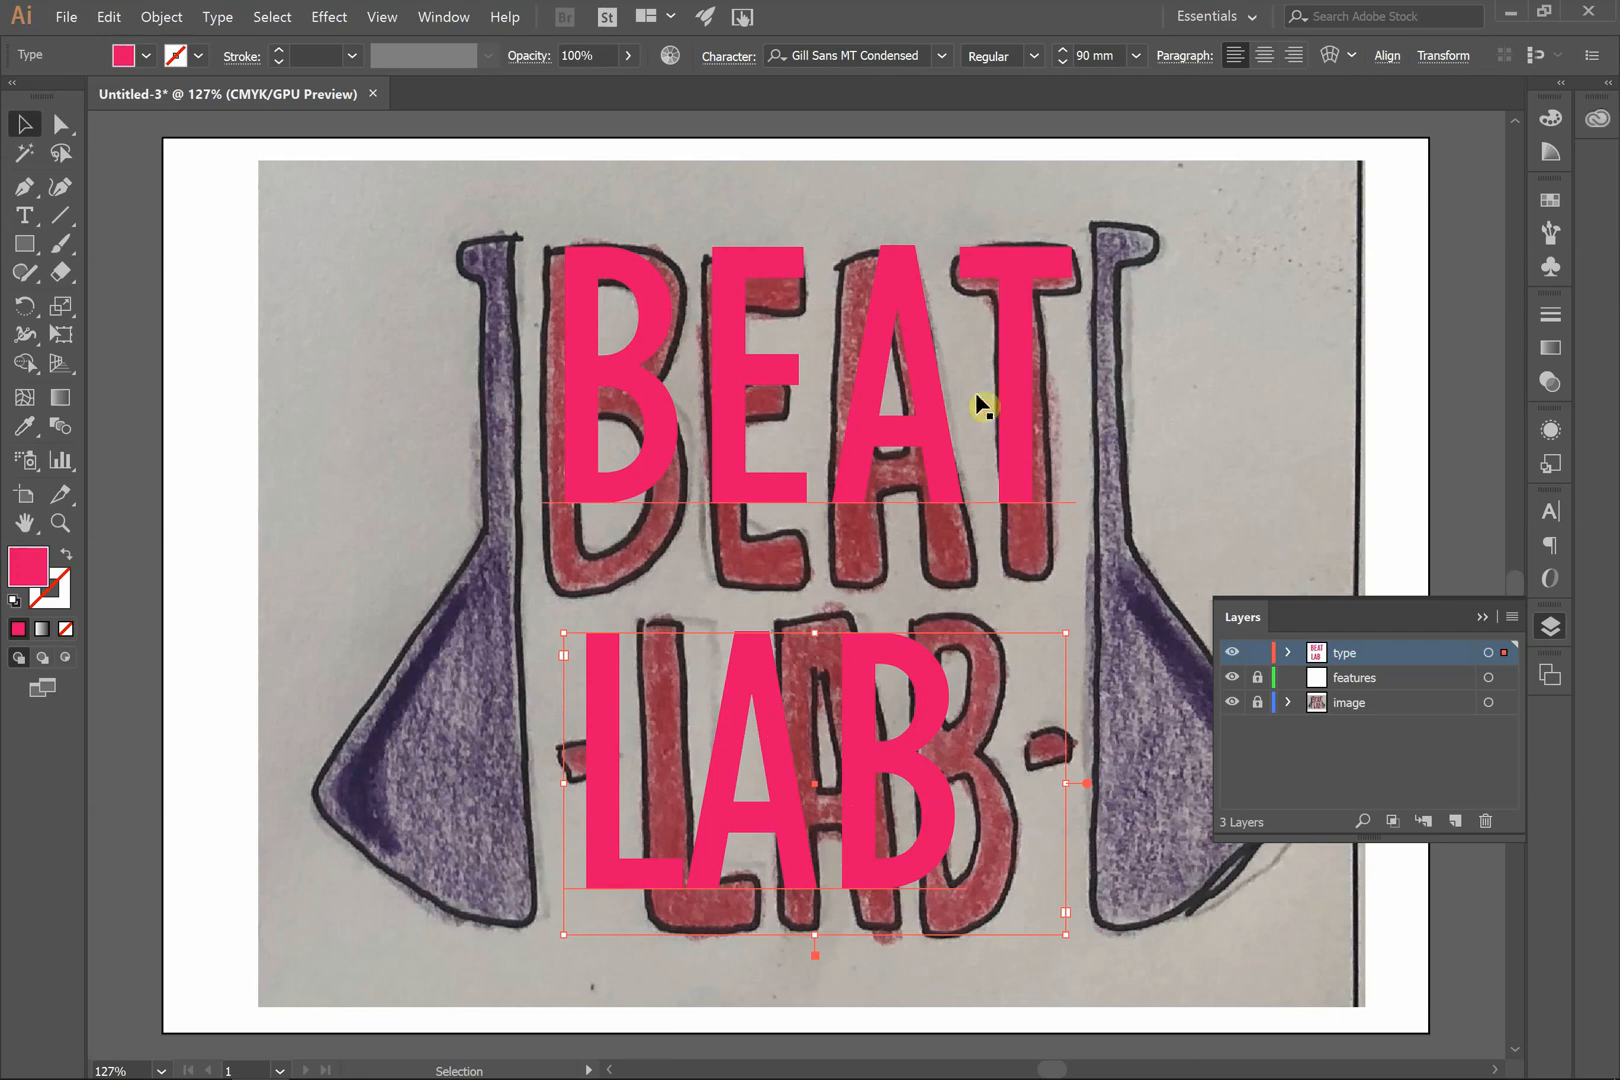
- Narrow the LAB text box to fit the word and move it over the sketched LAB beneath BEAT
drag(1064, 783, 974, 764)
drag(880, 665, 916, 680)
click(1229, 523)
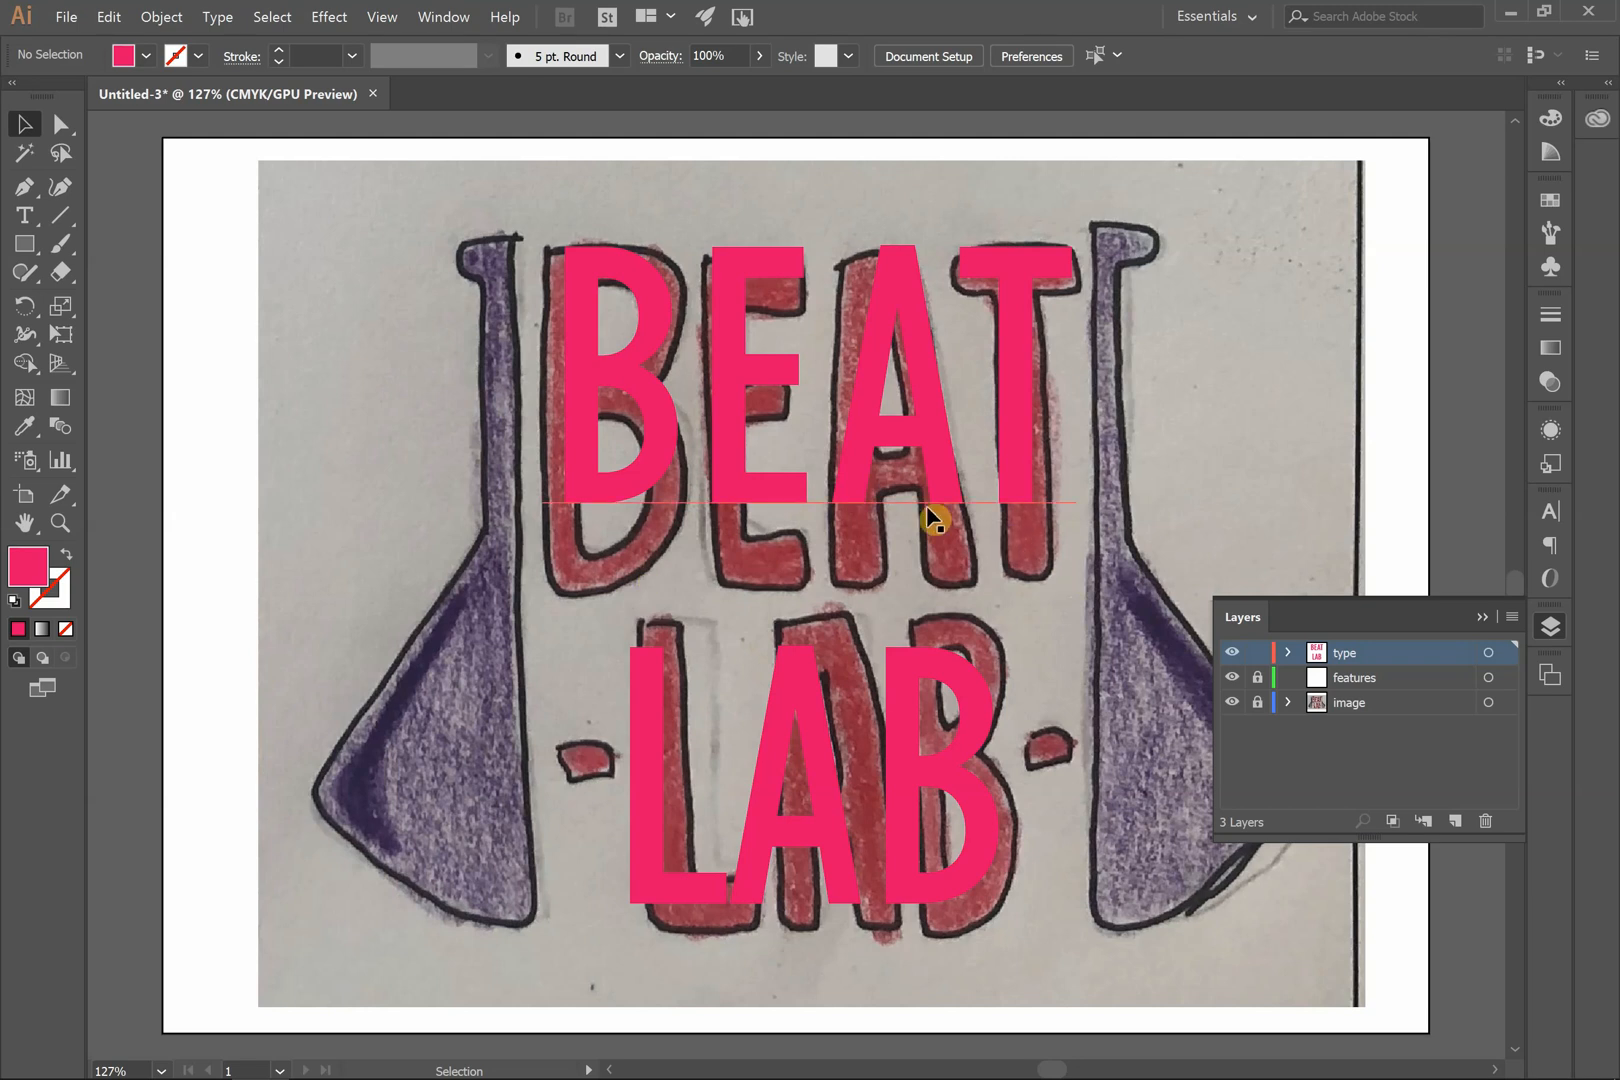
- Convert the BEAT text to outlines and stretch it downward and sideways to the extents of the sketched word
click(908, 338)
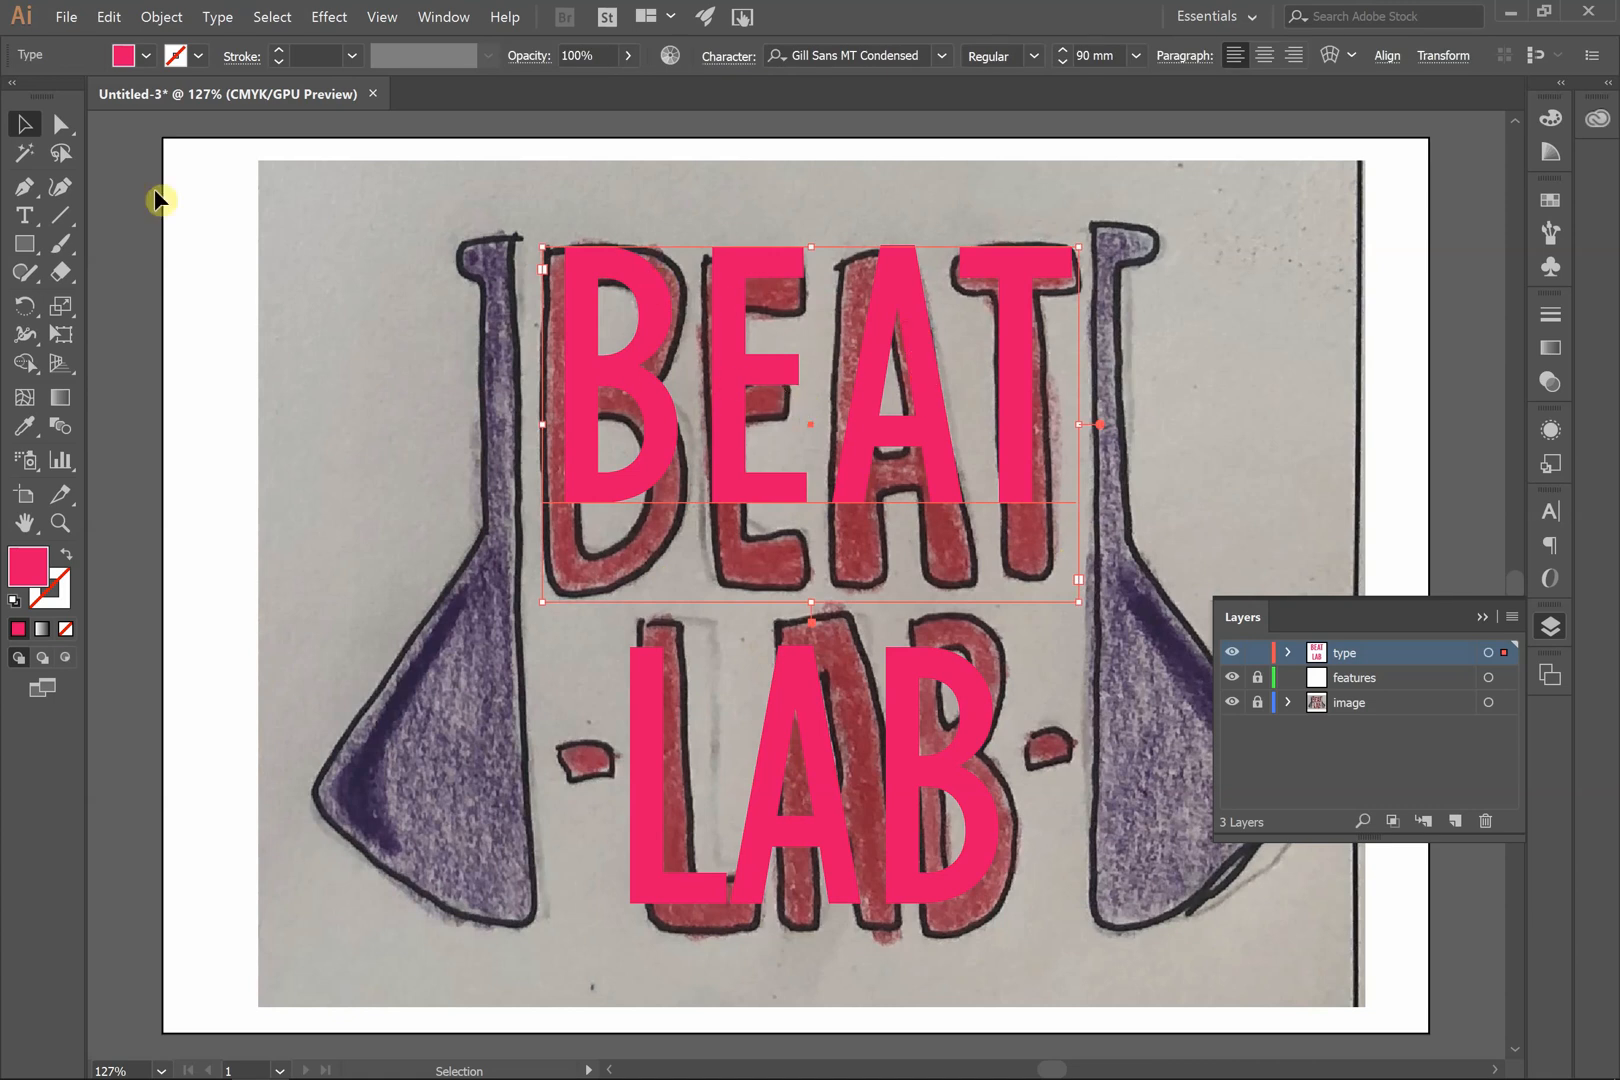
right_click(742, 360)
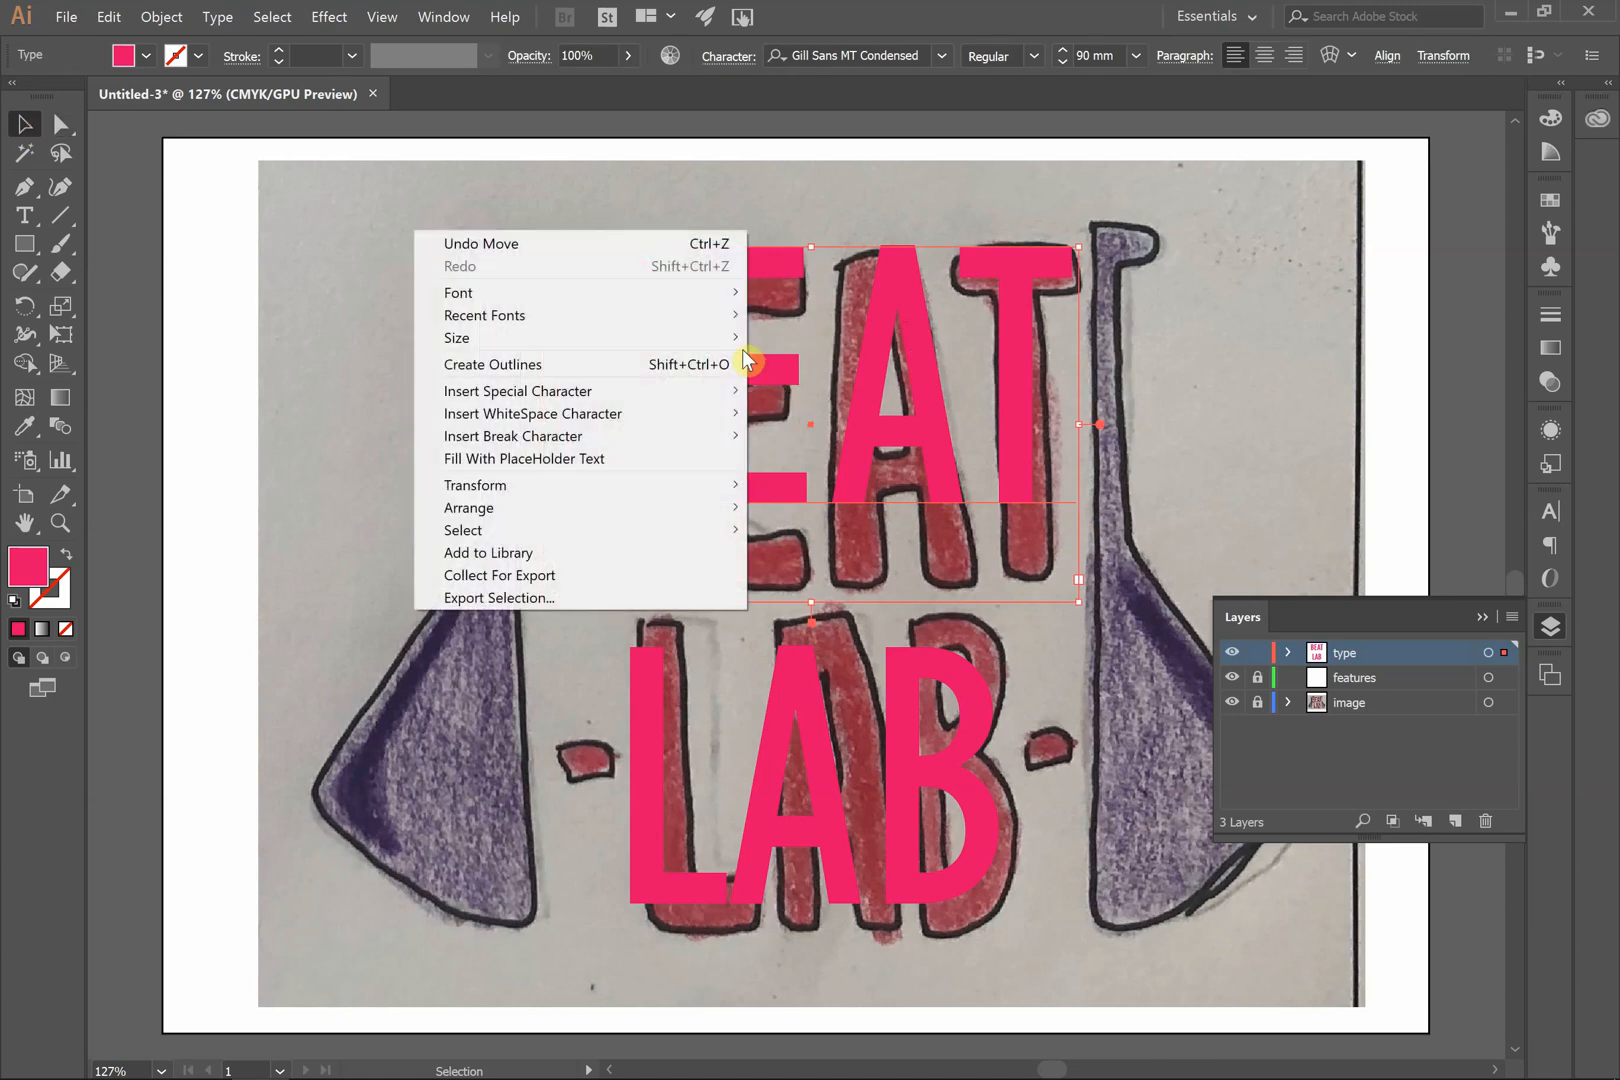
click(640, 371)
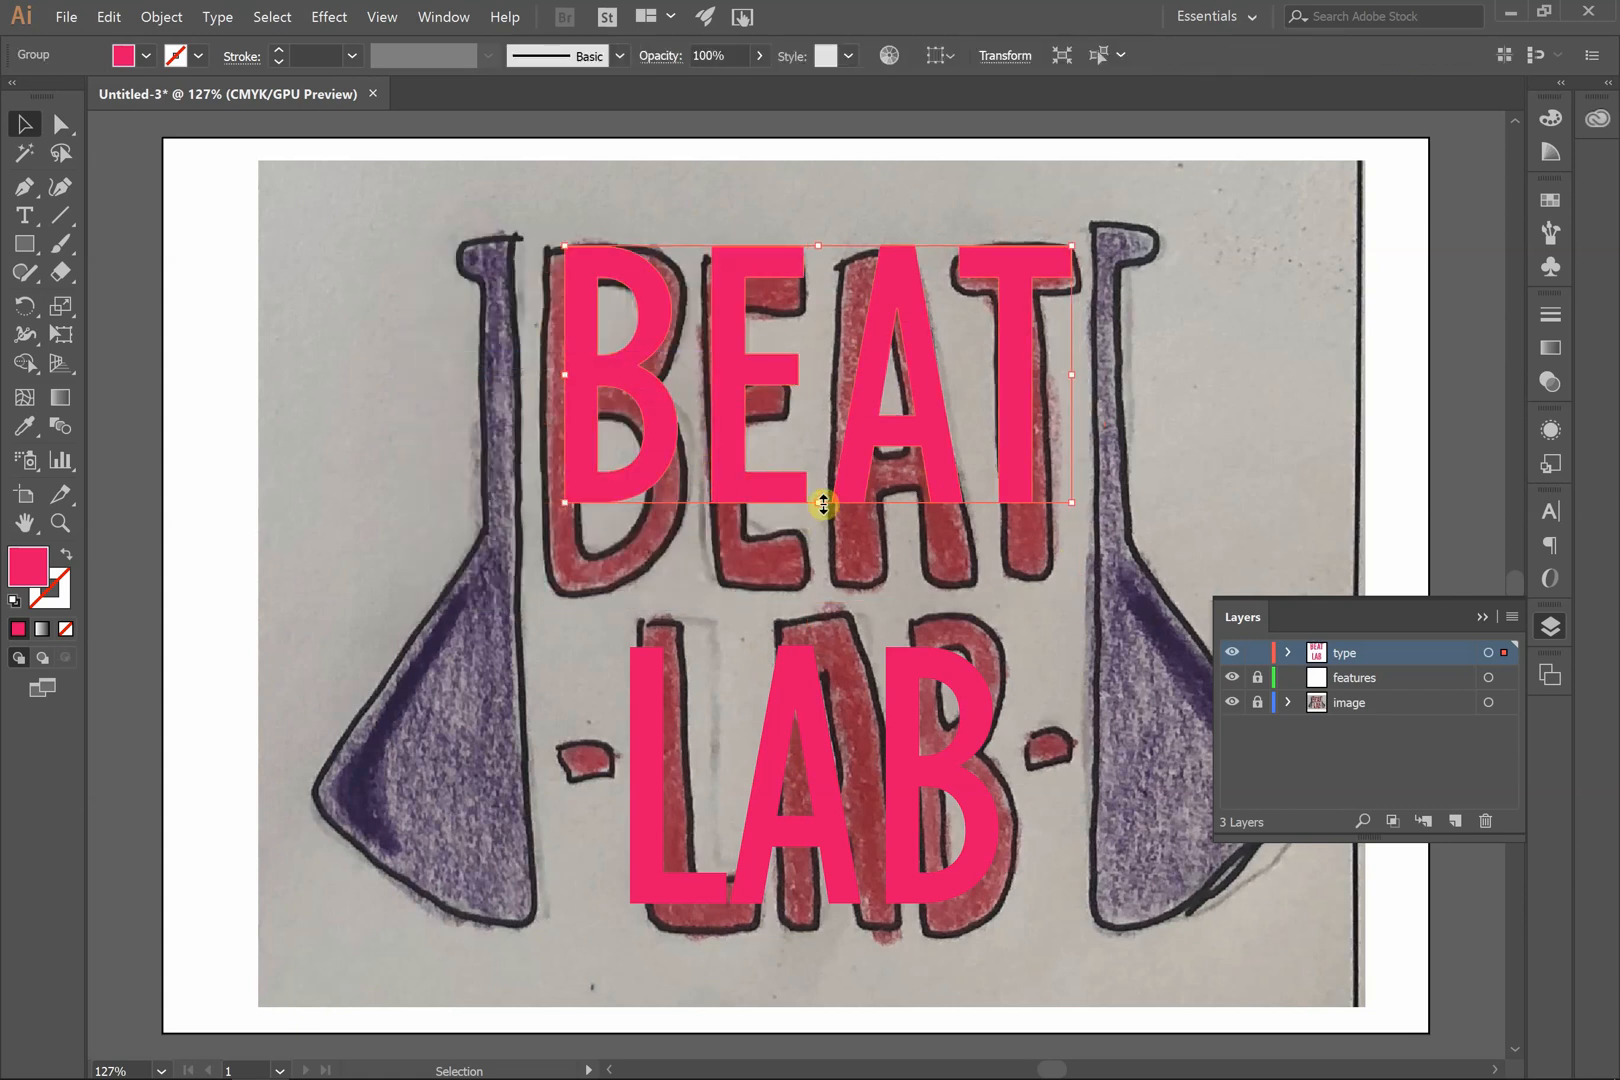
drag(823, 505, 827, 581)
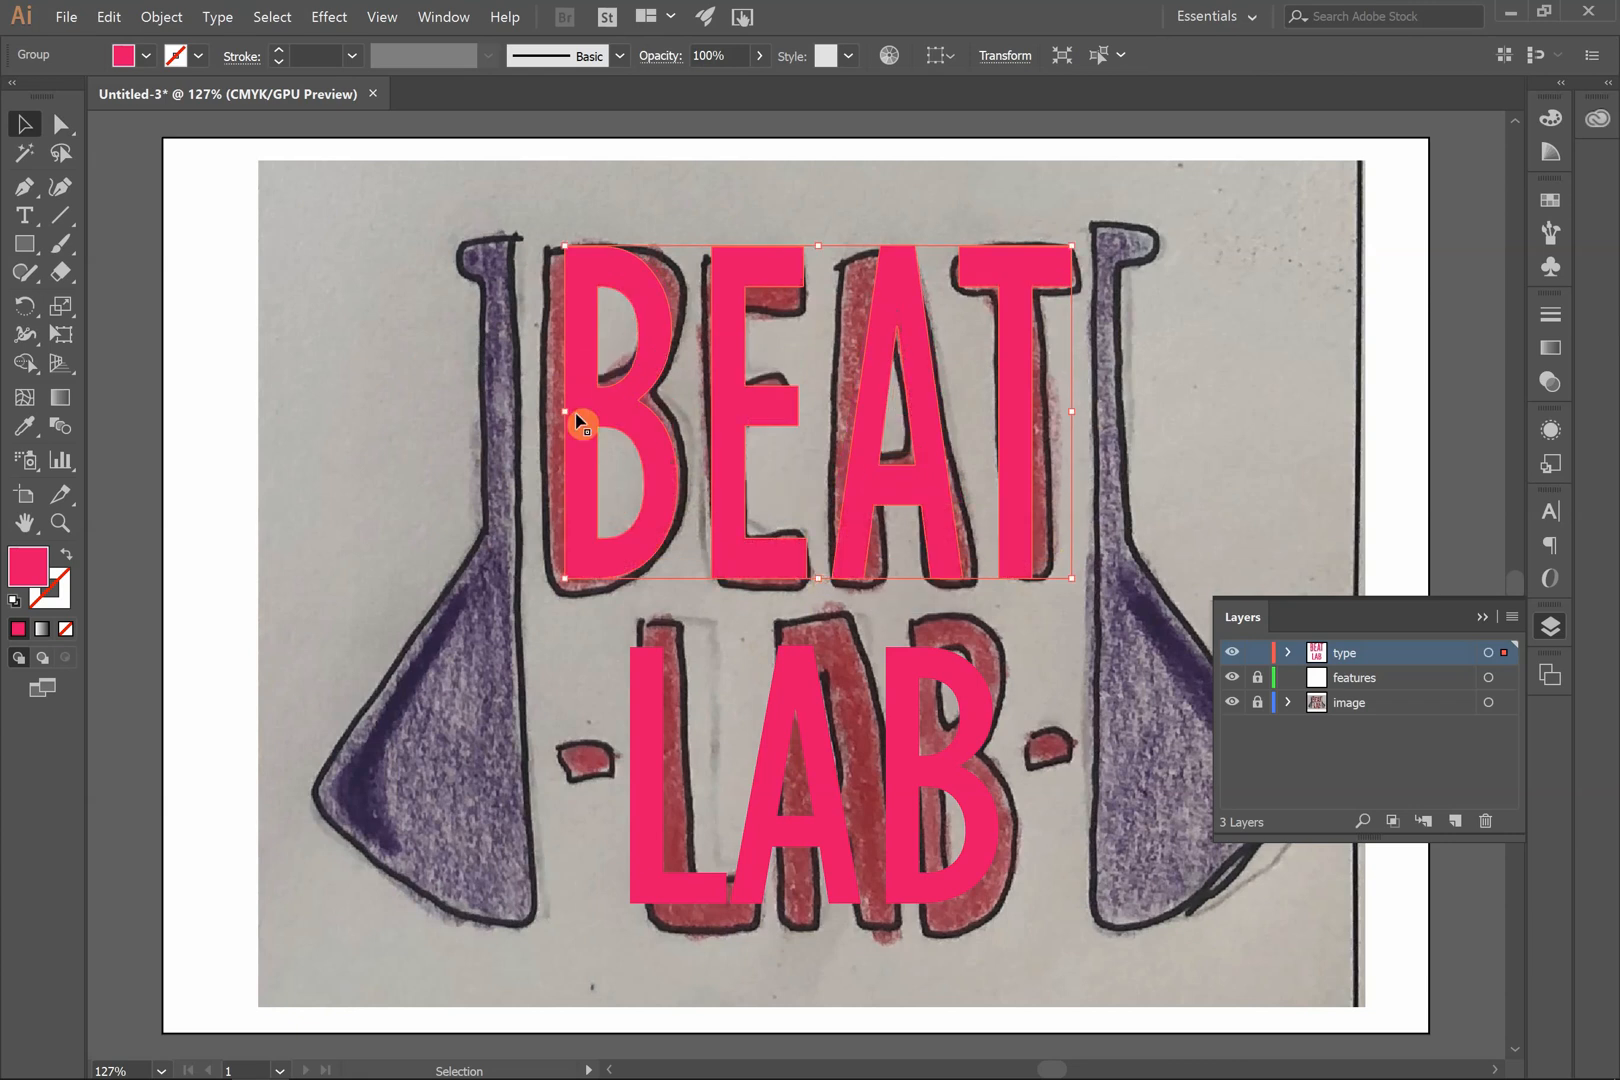
drag(557, 415, 542, 412)
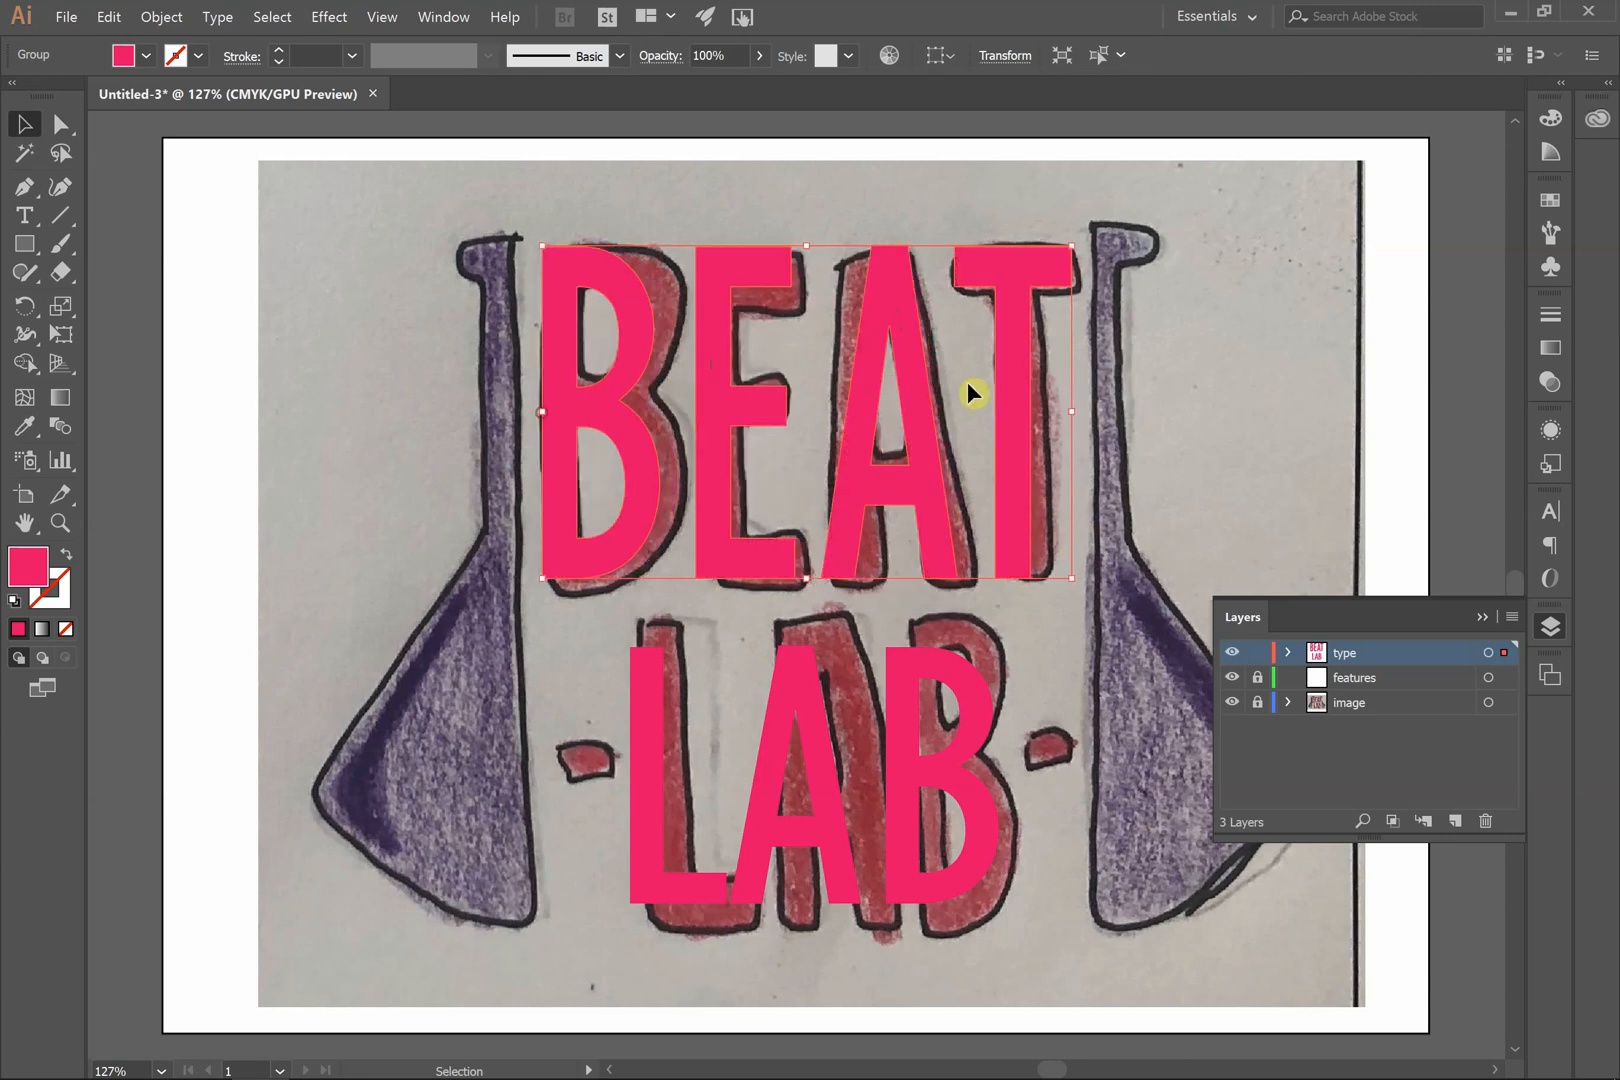
drag(1074, 412, 1085, 410)
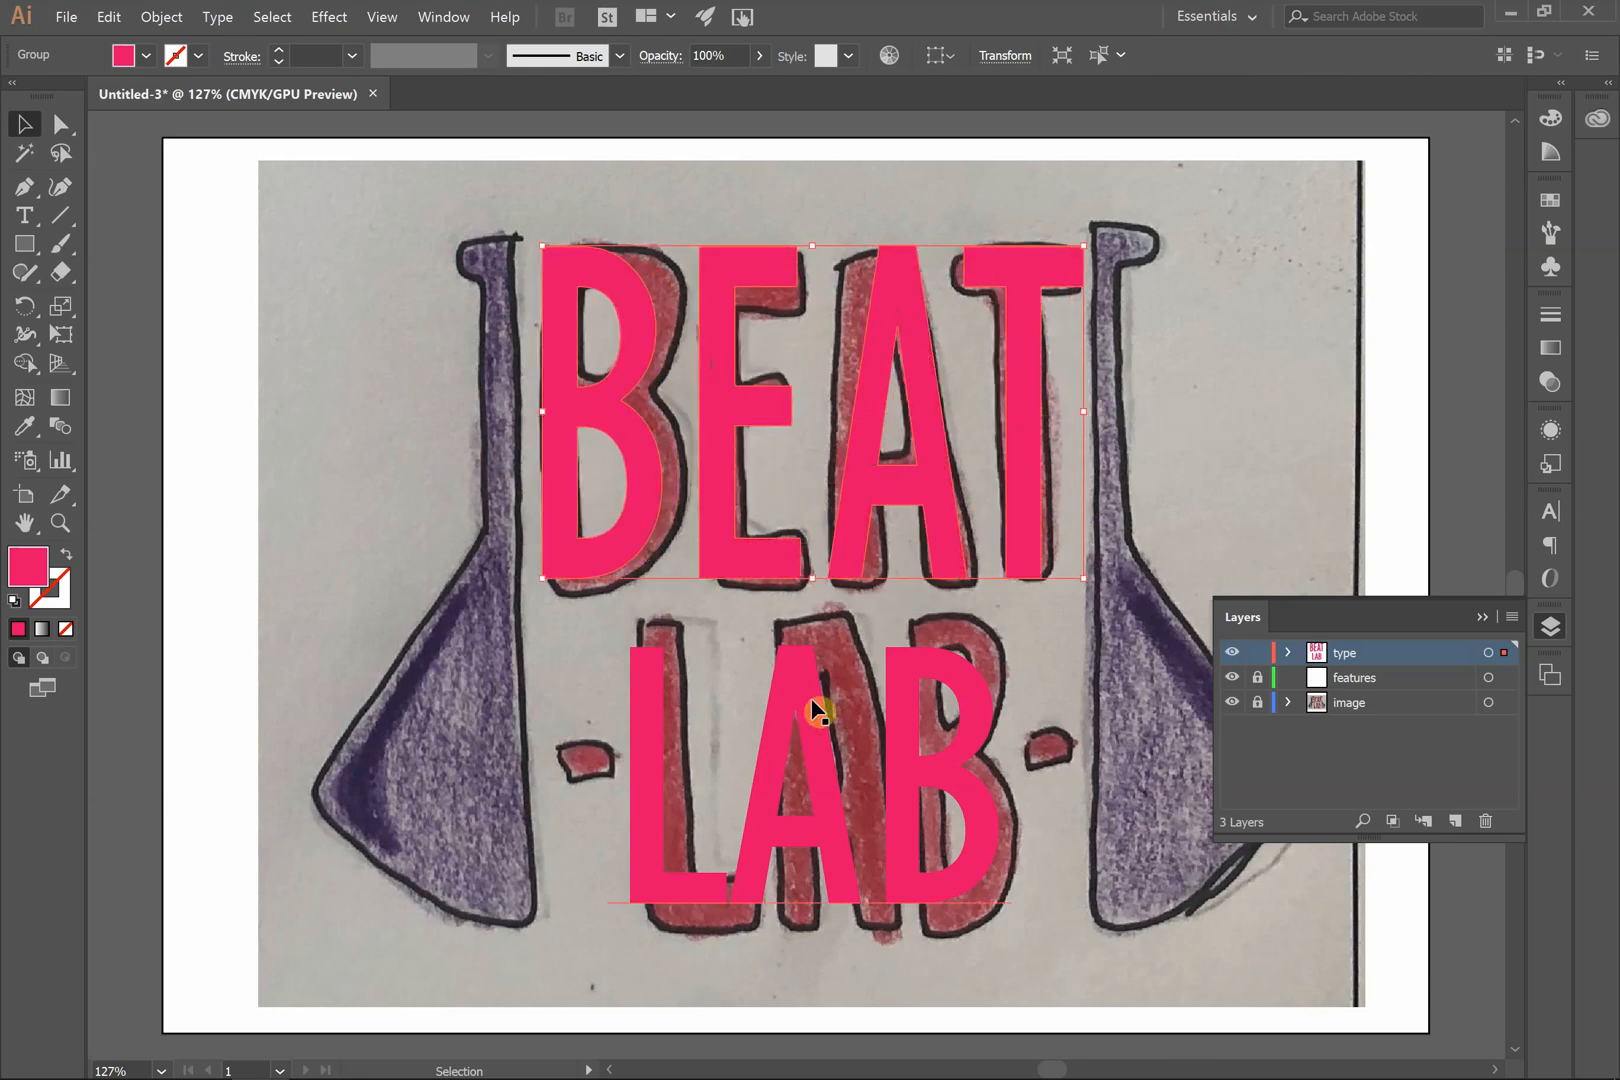
- Align LAB with the sketched letter tops, convert it to outlines and stretch it to the sketched word's height and width
drag(816, 704, 811, 672)
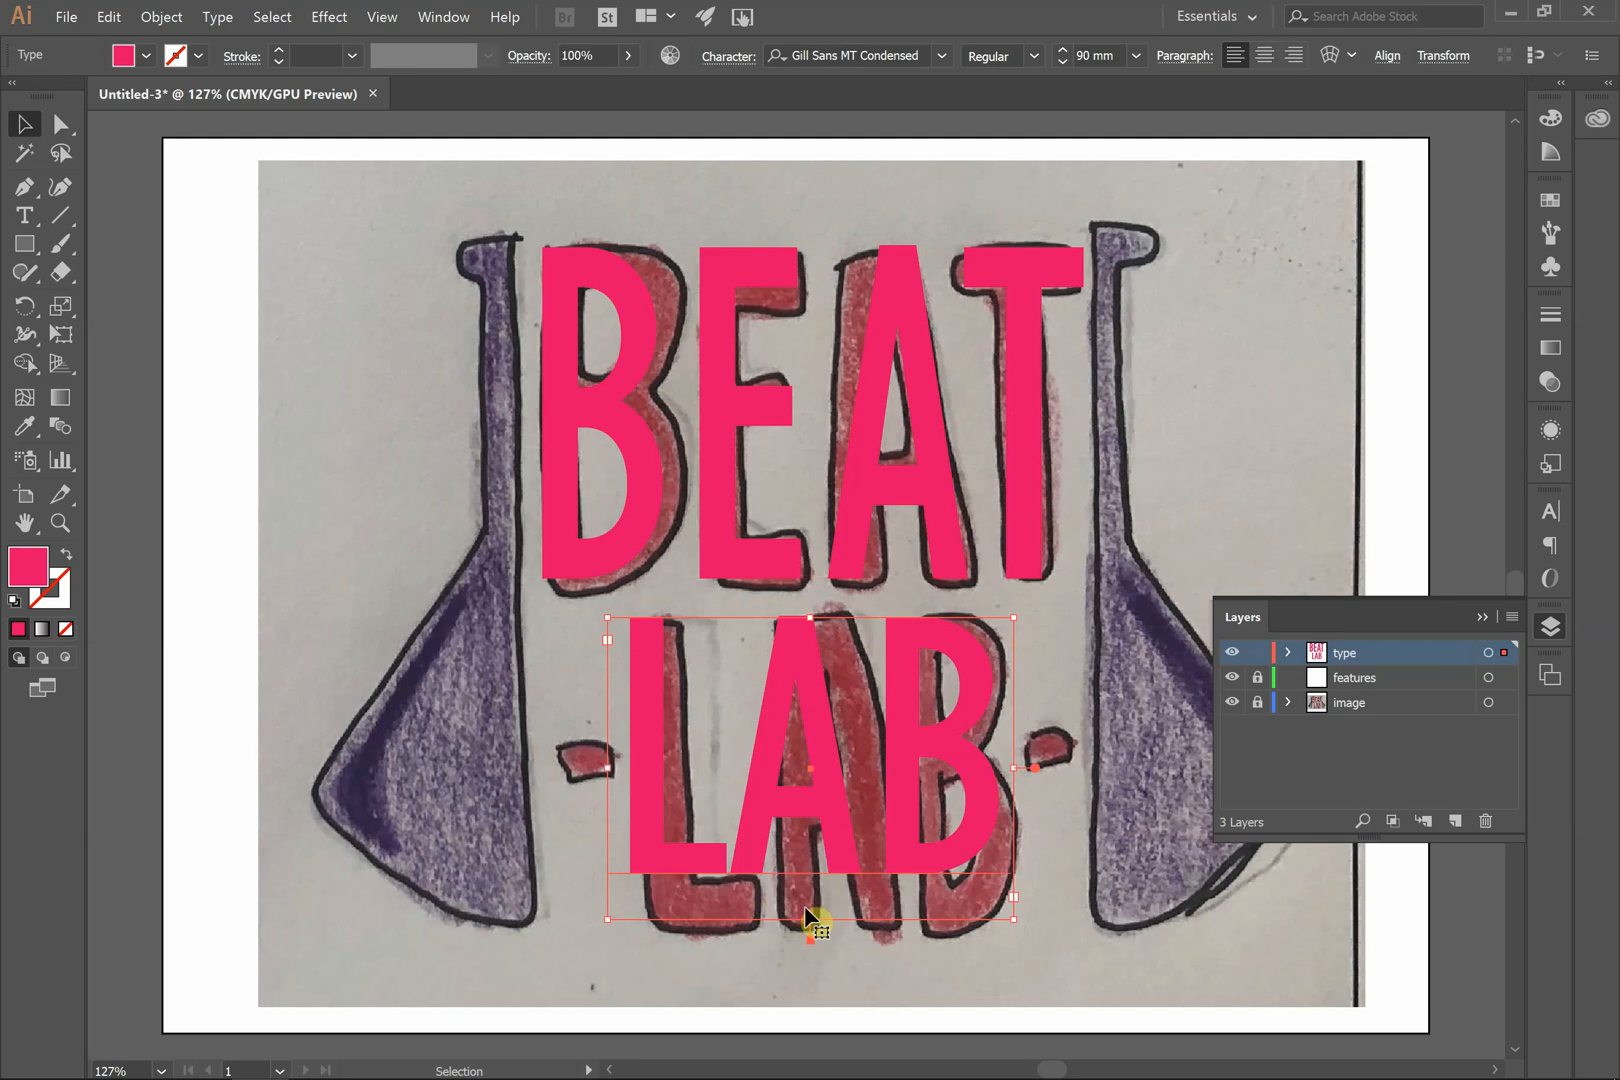
right_click(823, 714)
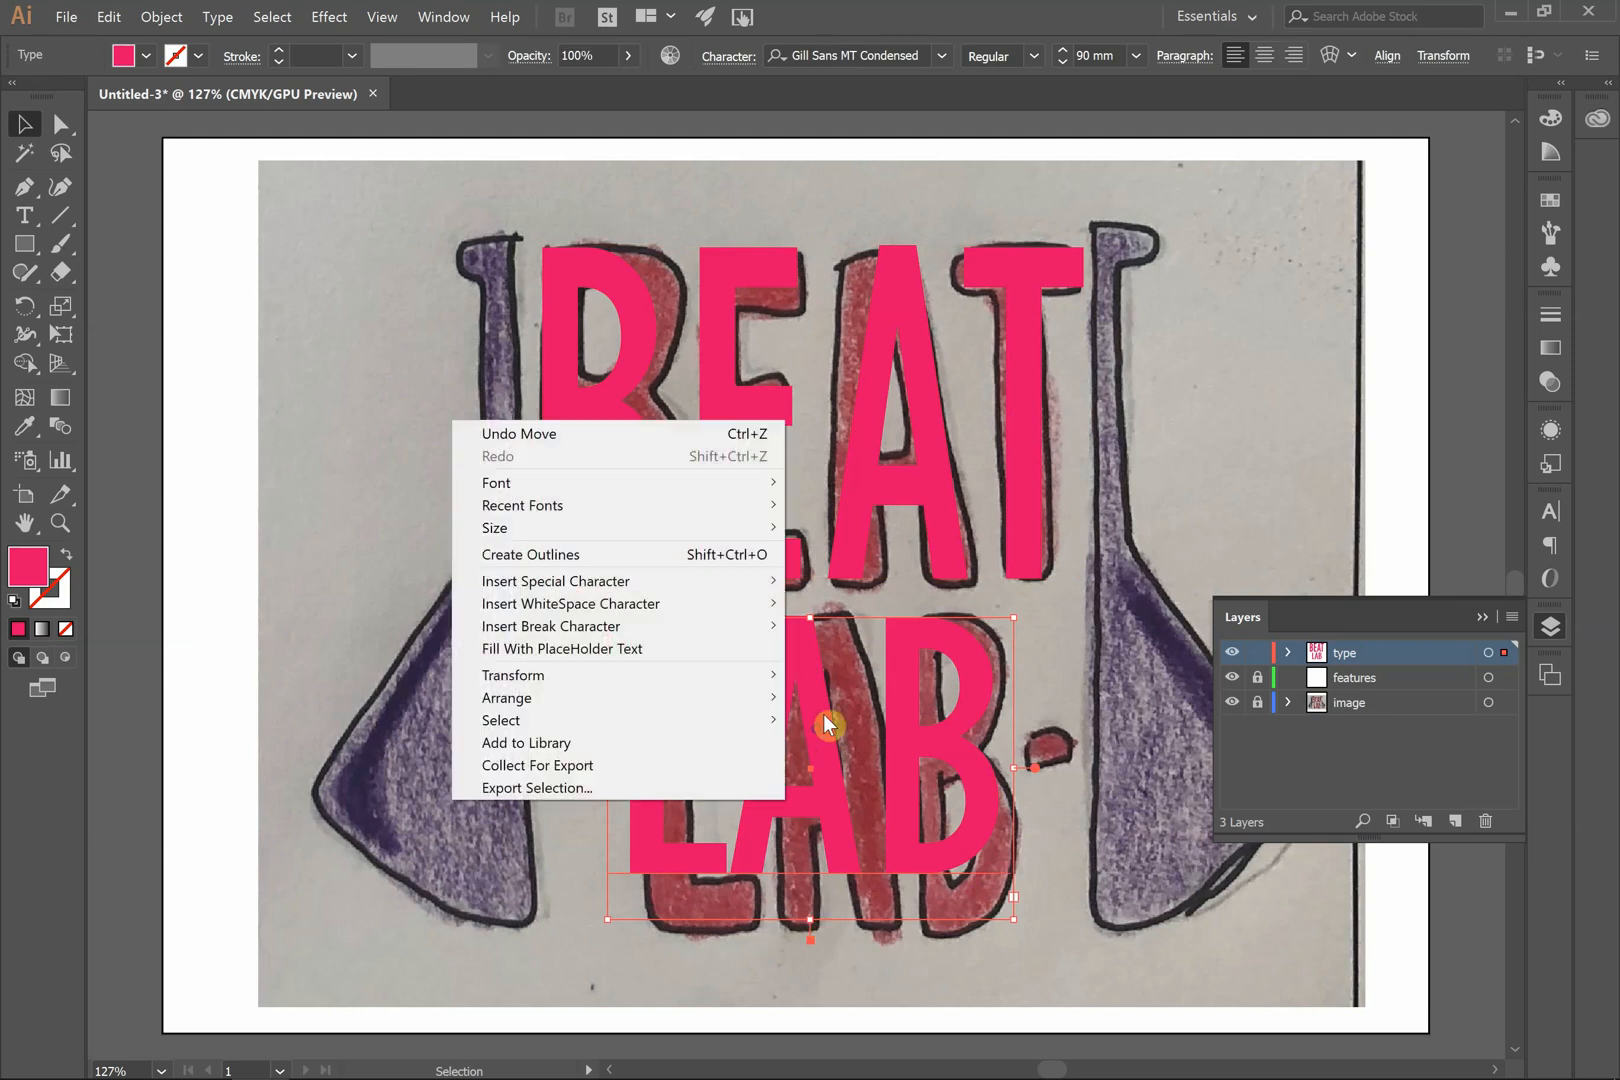
click(590, 554)
drag(815, 873, 815, 928)
drag(1005, 773, 1021, 784)
drag(633, 770, 628, 775)
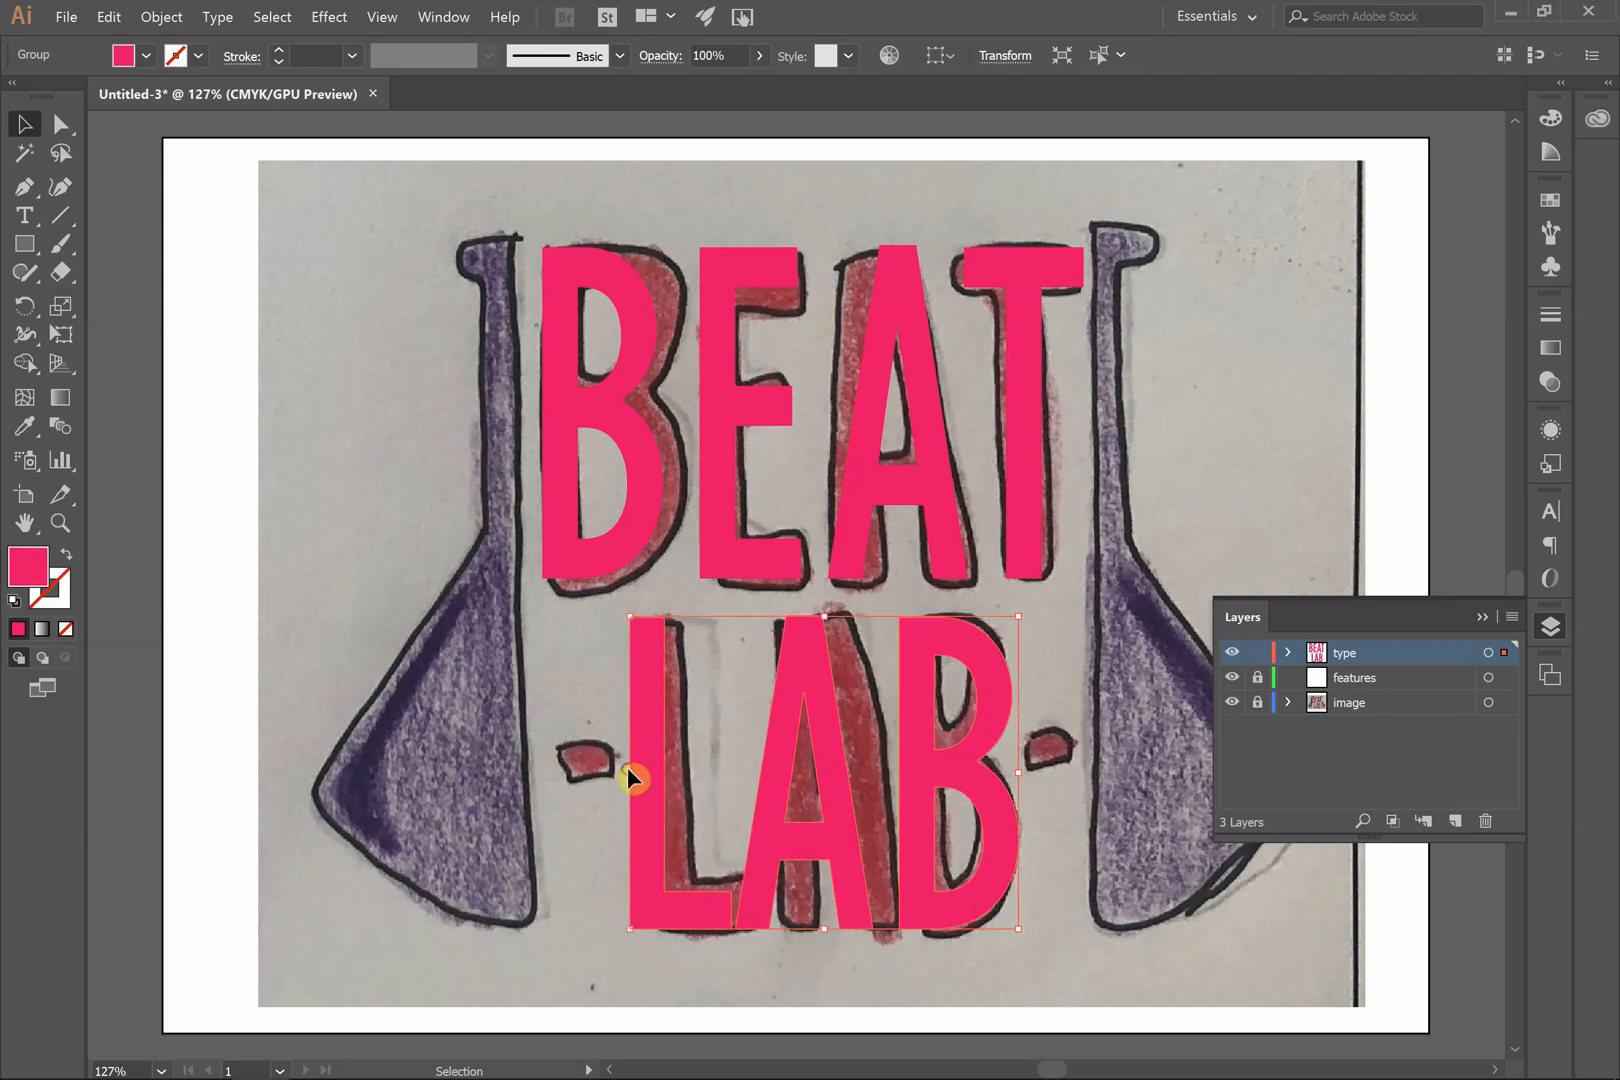
- Centre the LAB outlines beneath BEAT with the image layer hidden, and show the image layer again
click(1232, 702)
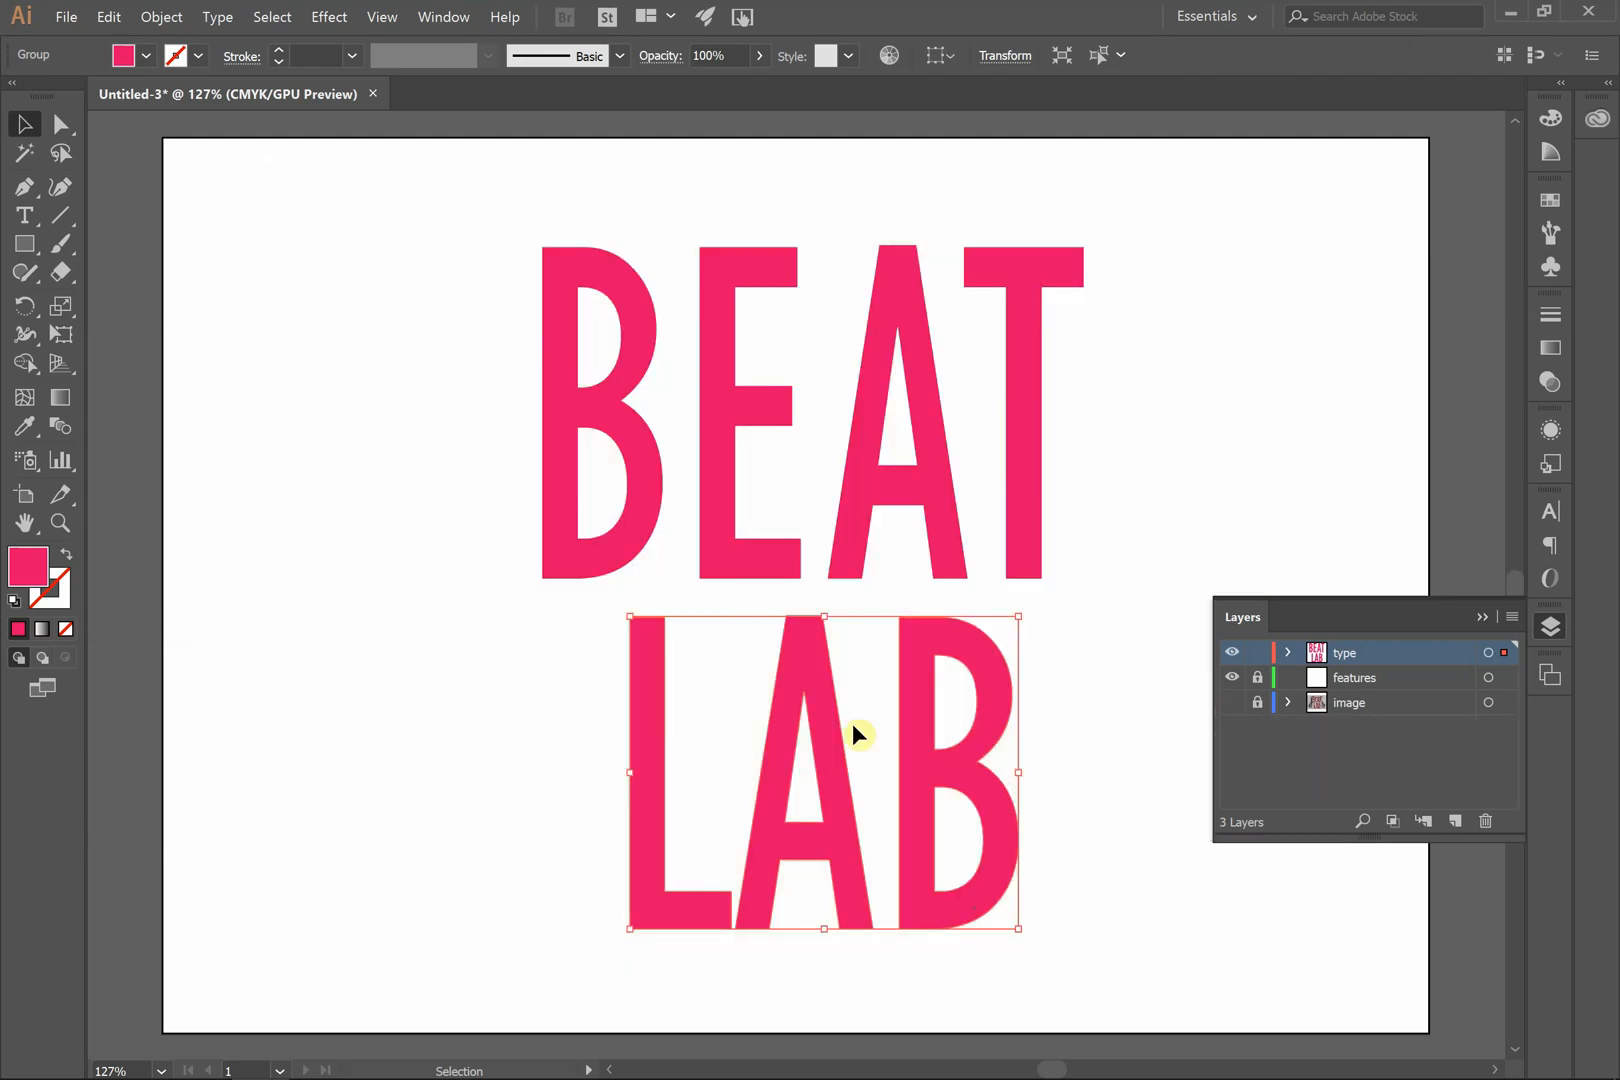
drag(808, 703, 800, 697)
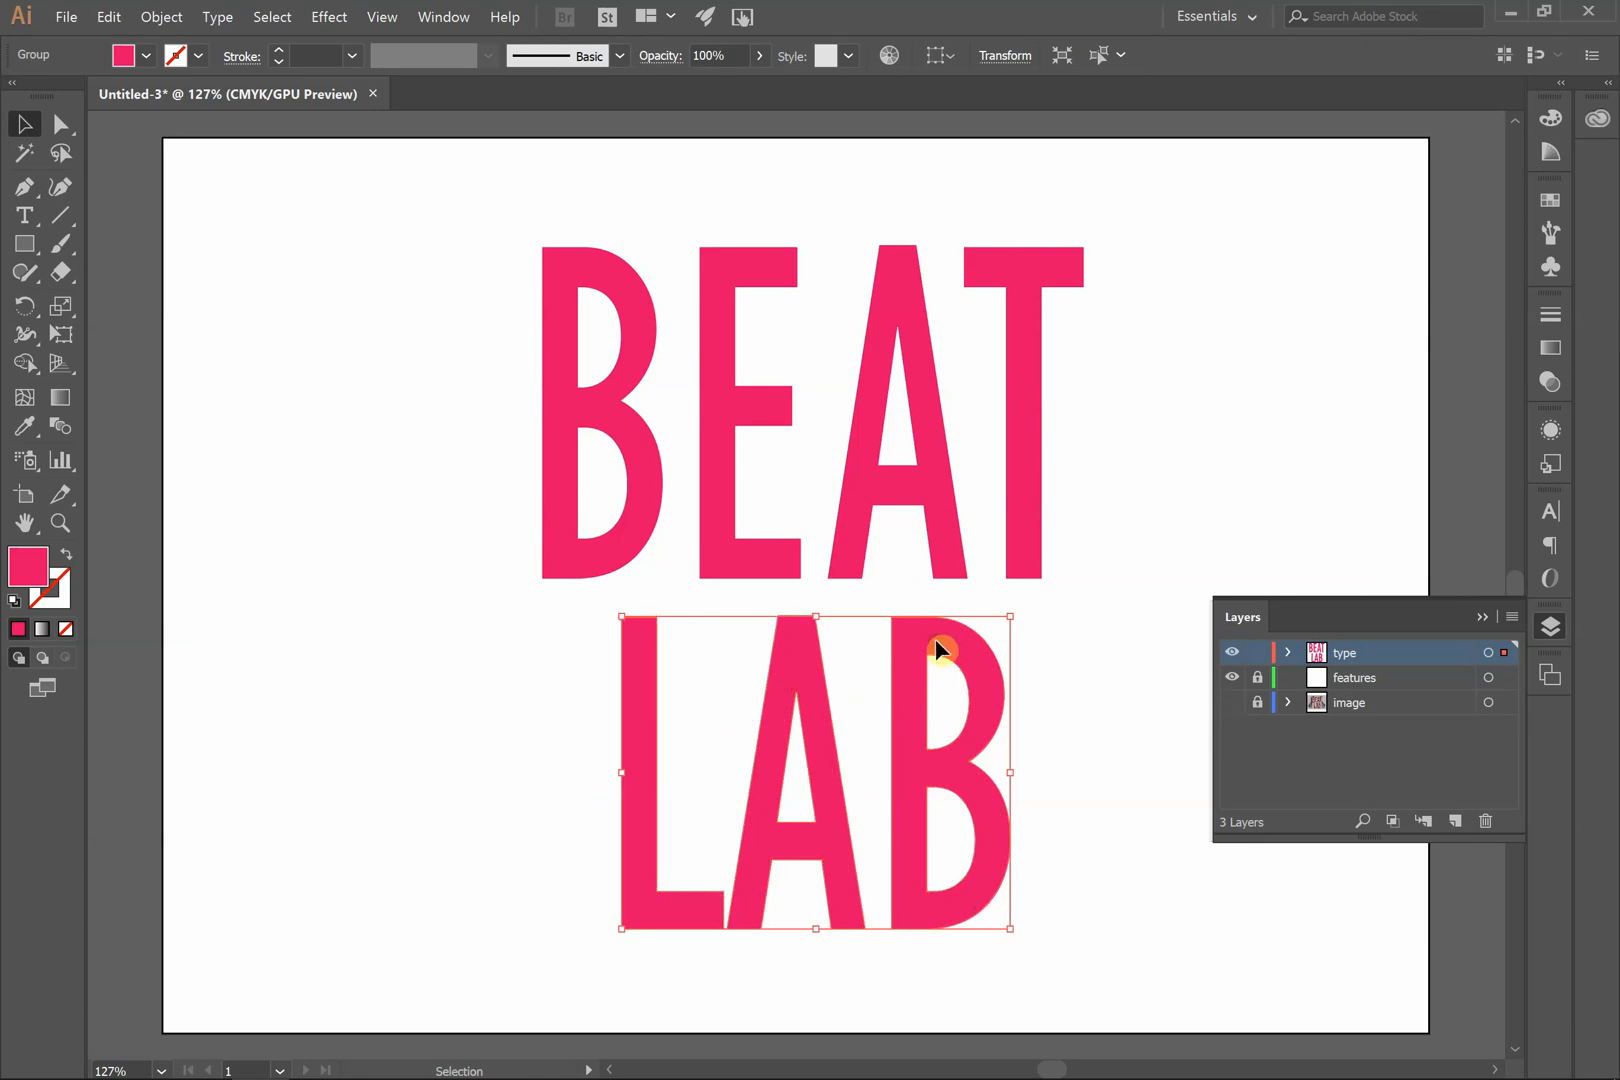
drag(937, 650, 926, 645)
click(1232, 704)
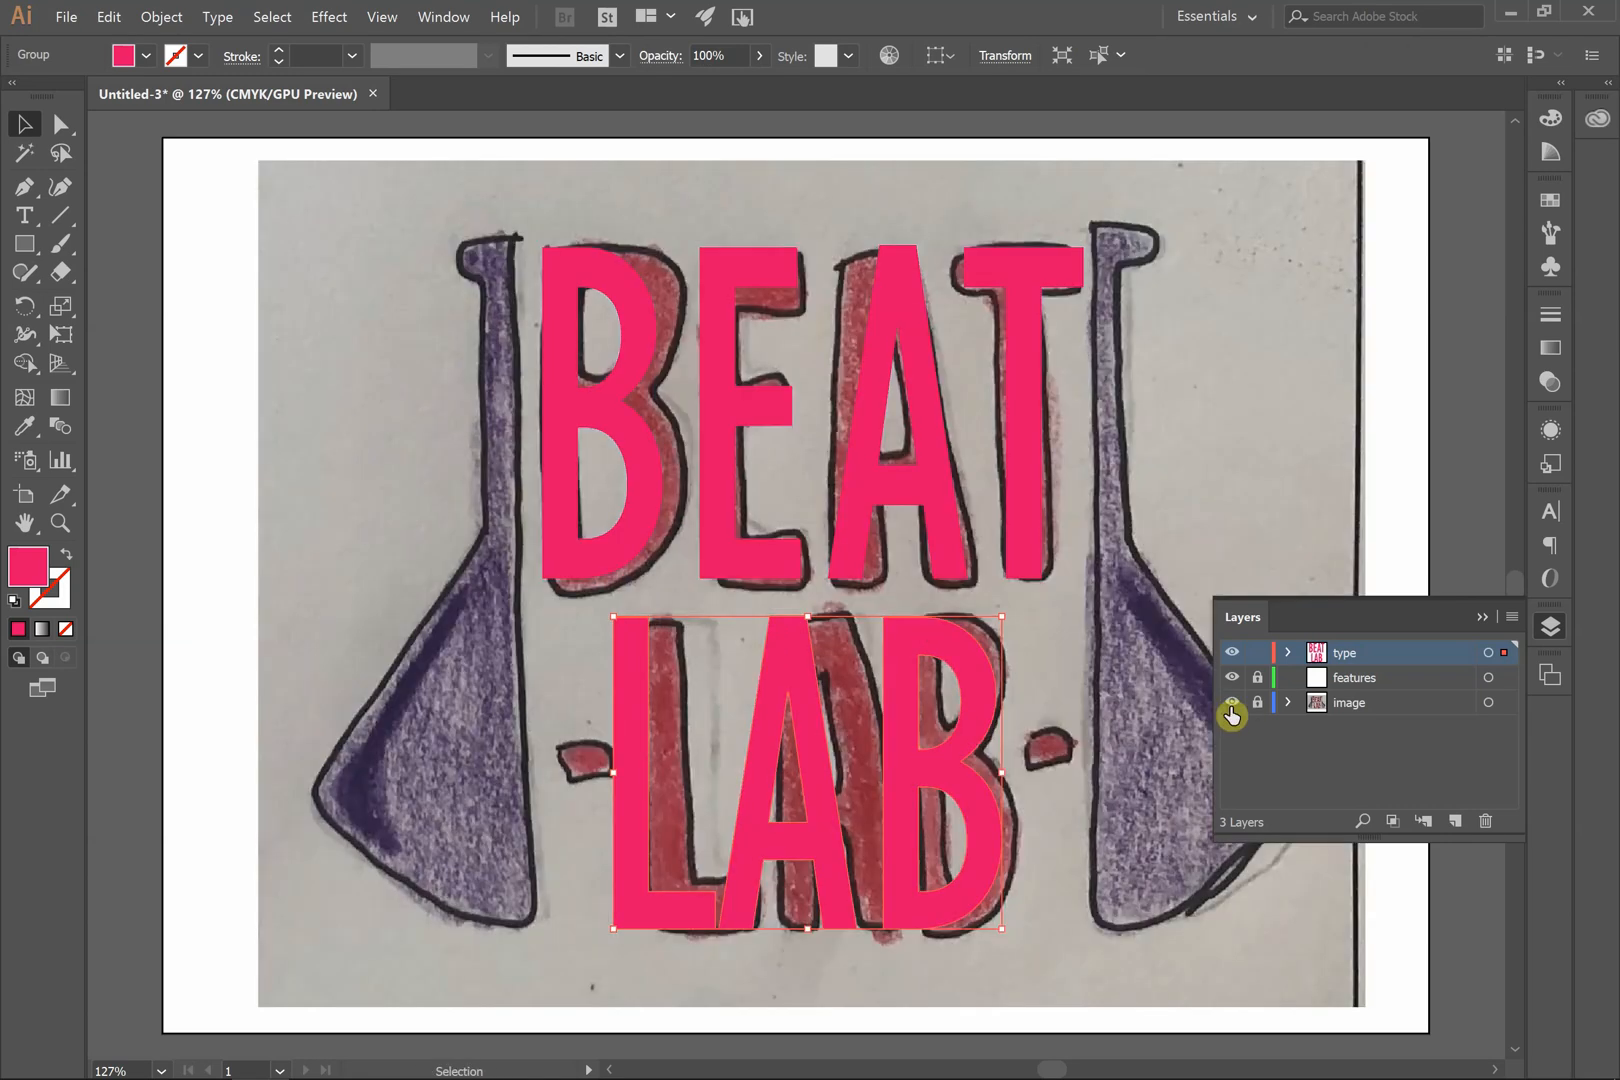
click(1232, 704)
click(1232, 704)
click(1065, 615)
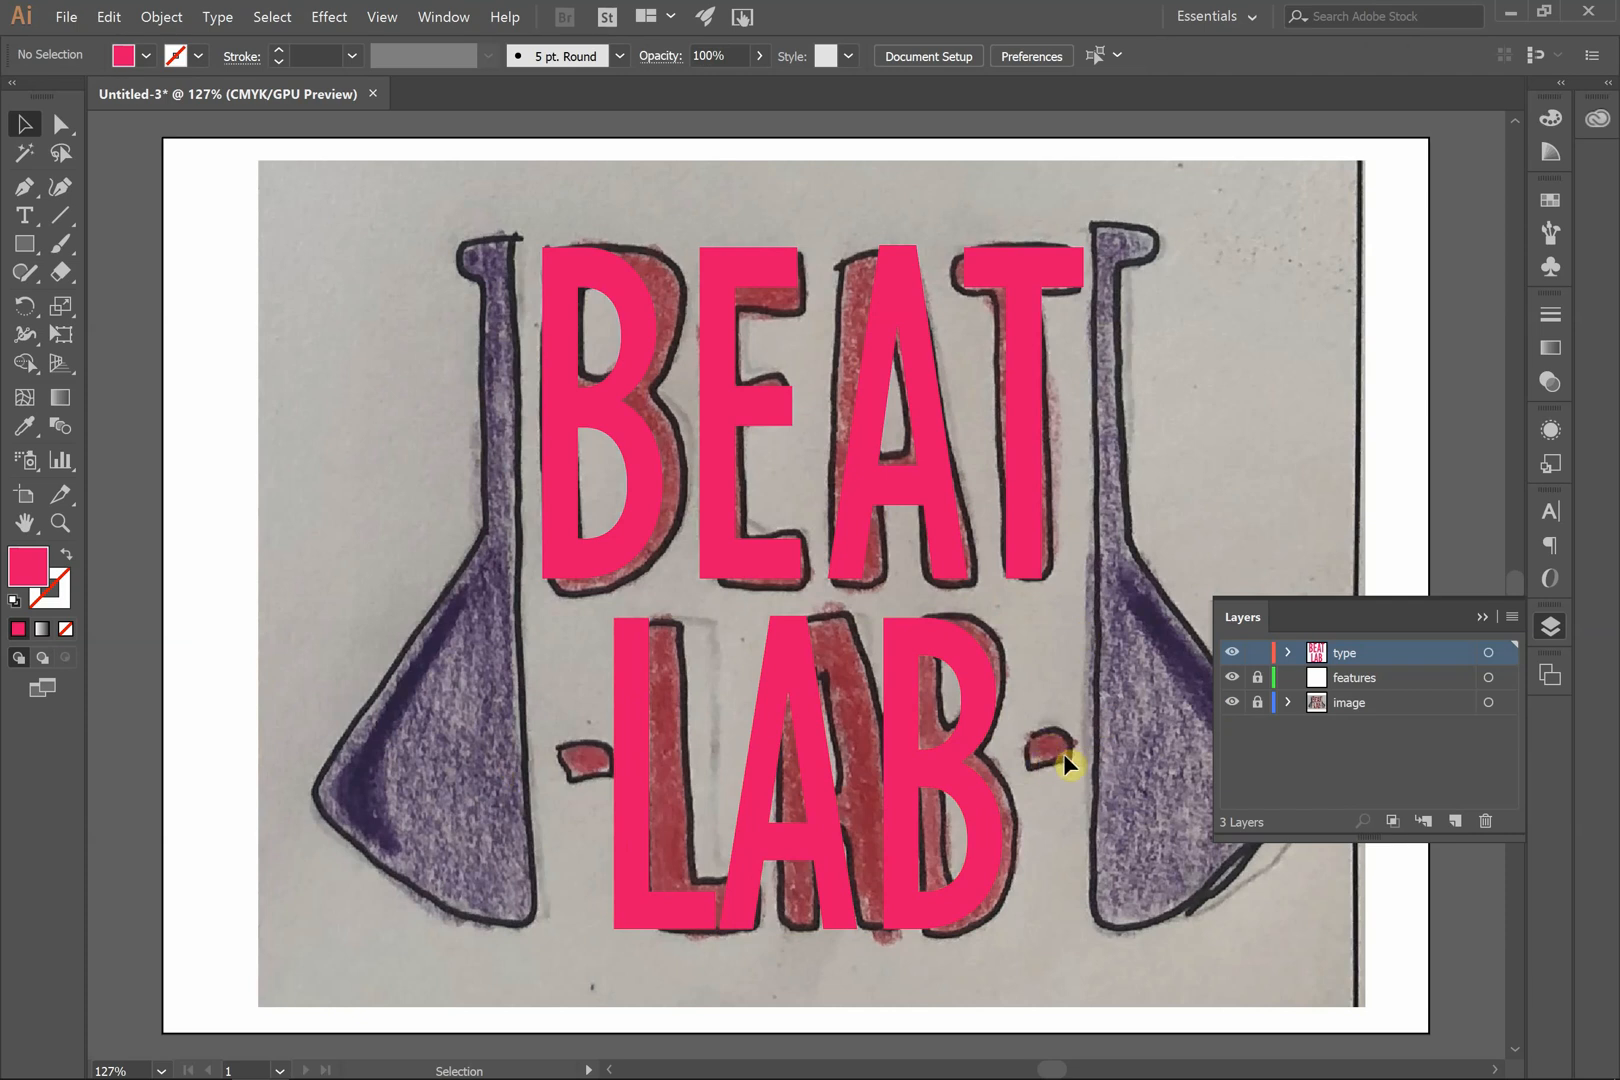
- Draw a small pink rectangle over the sketched dash after LAB
click(30, 250)
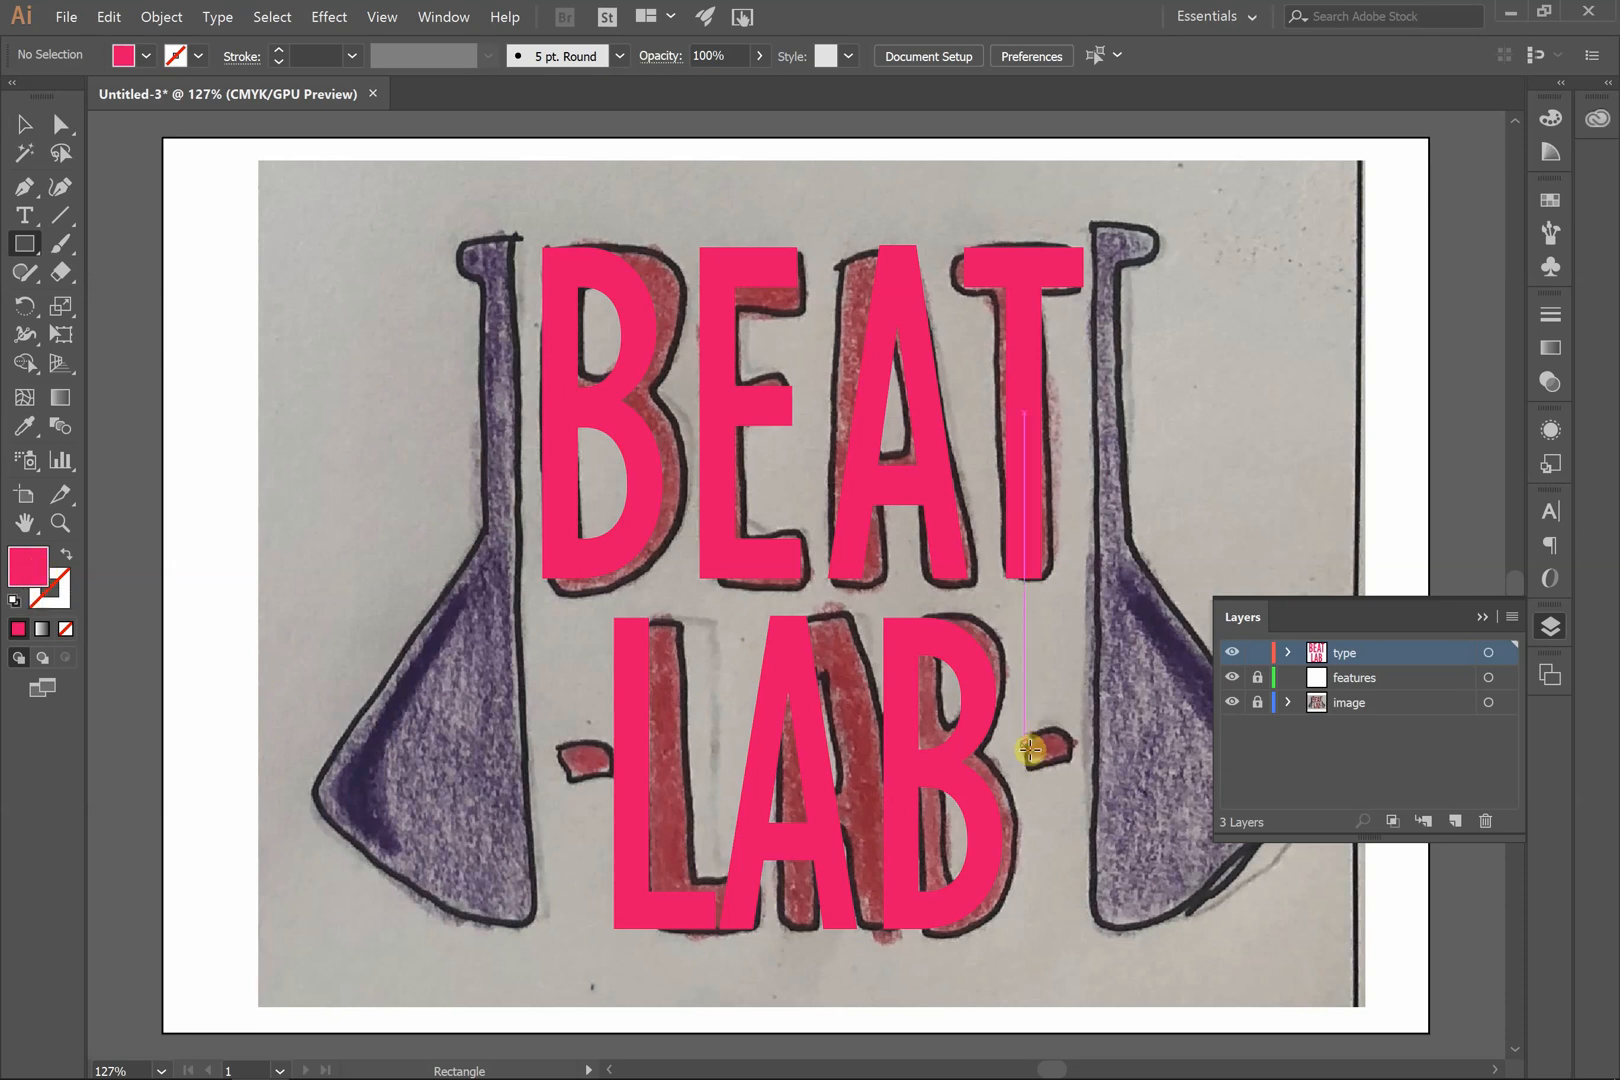
drag(1024, 745, 1075, 776)
click(24, 124)
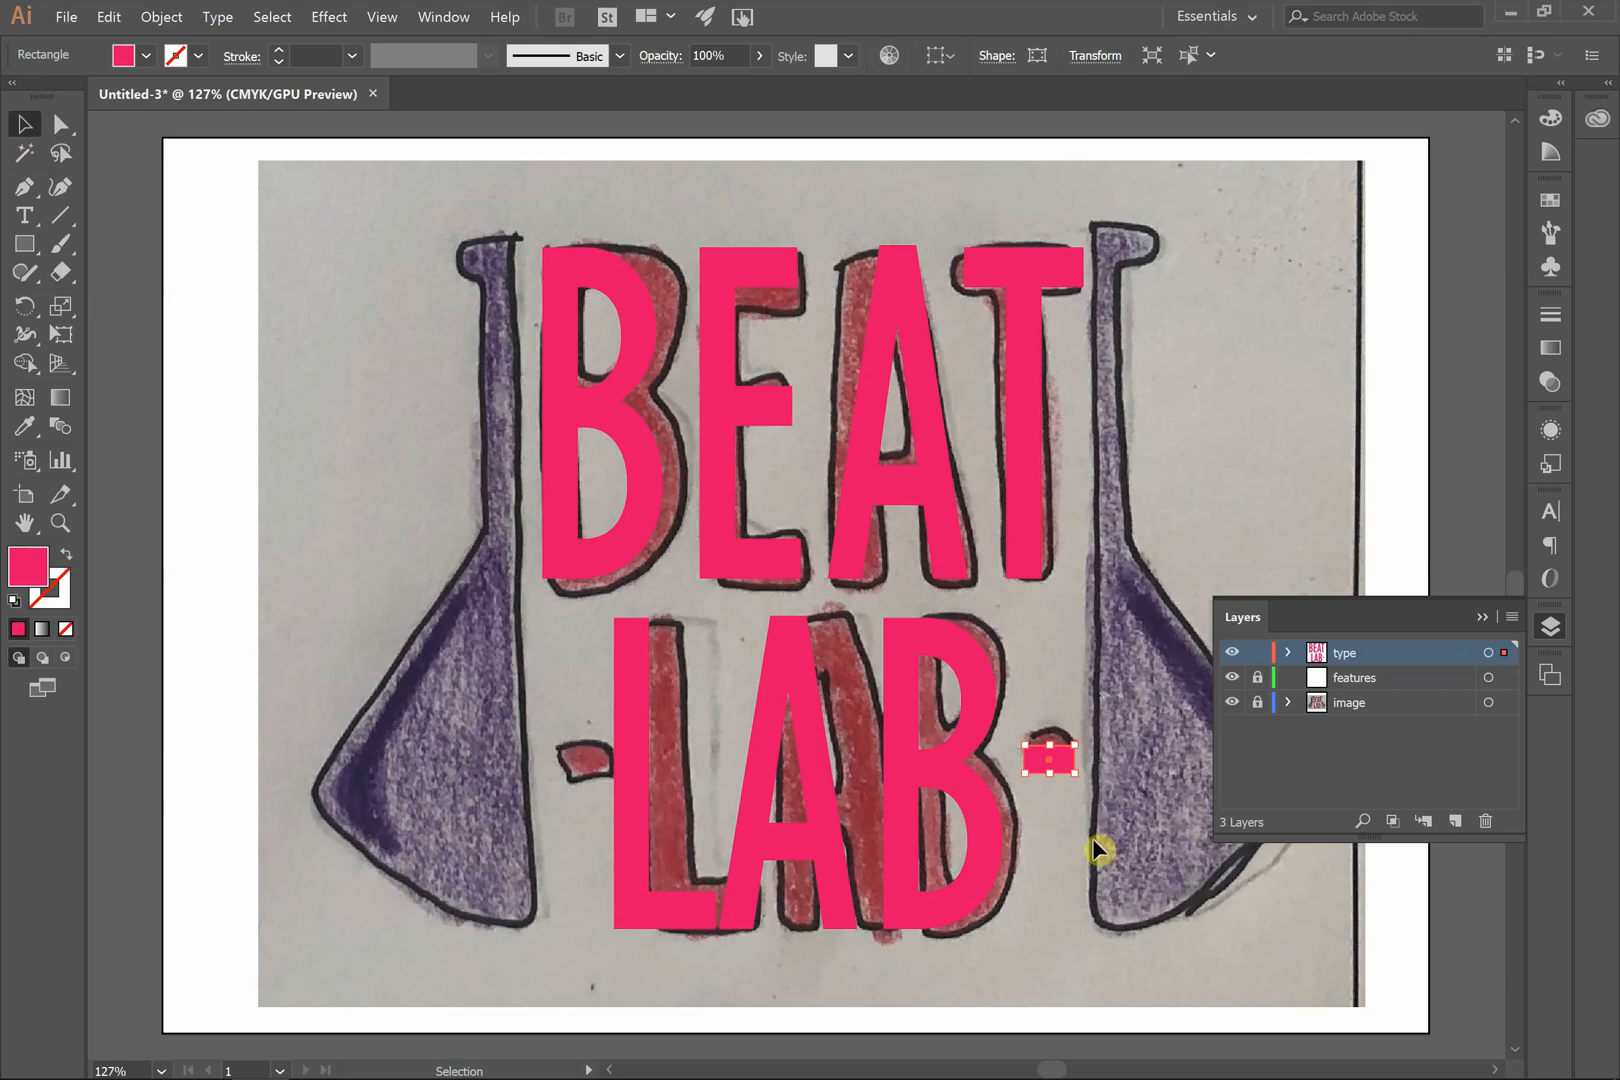
click(526, 387)
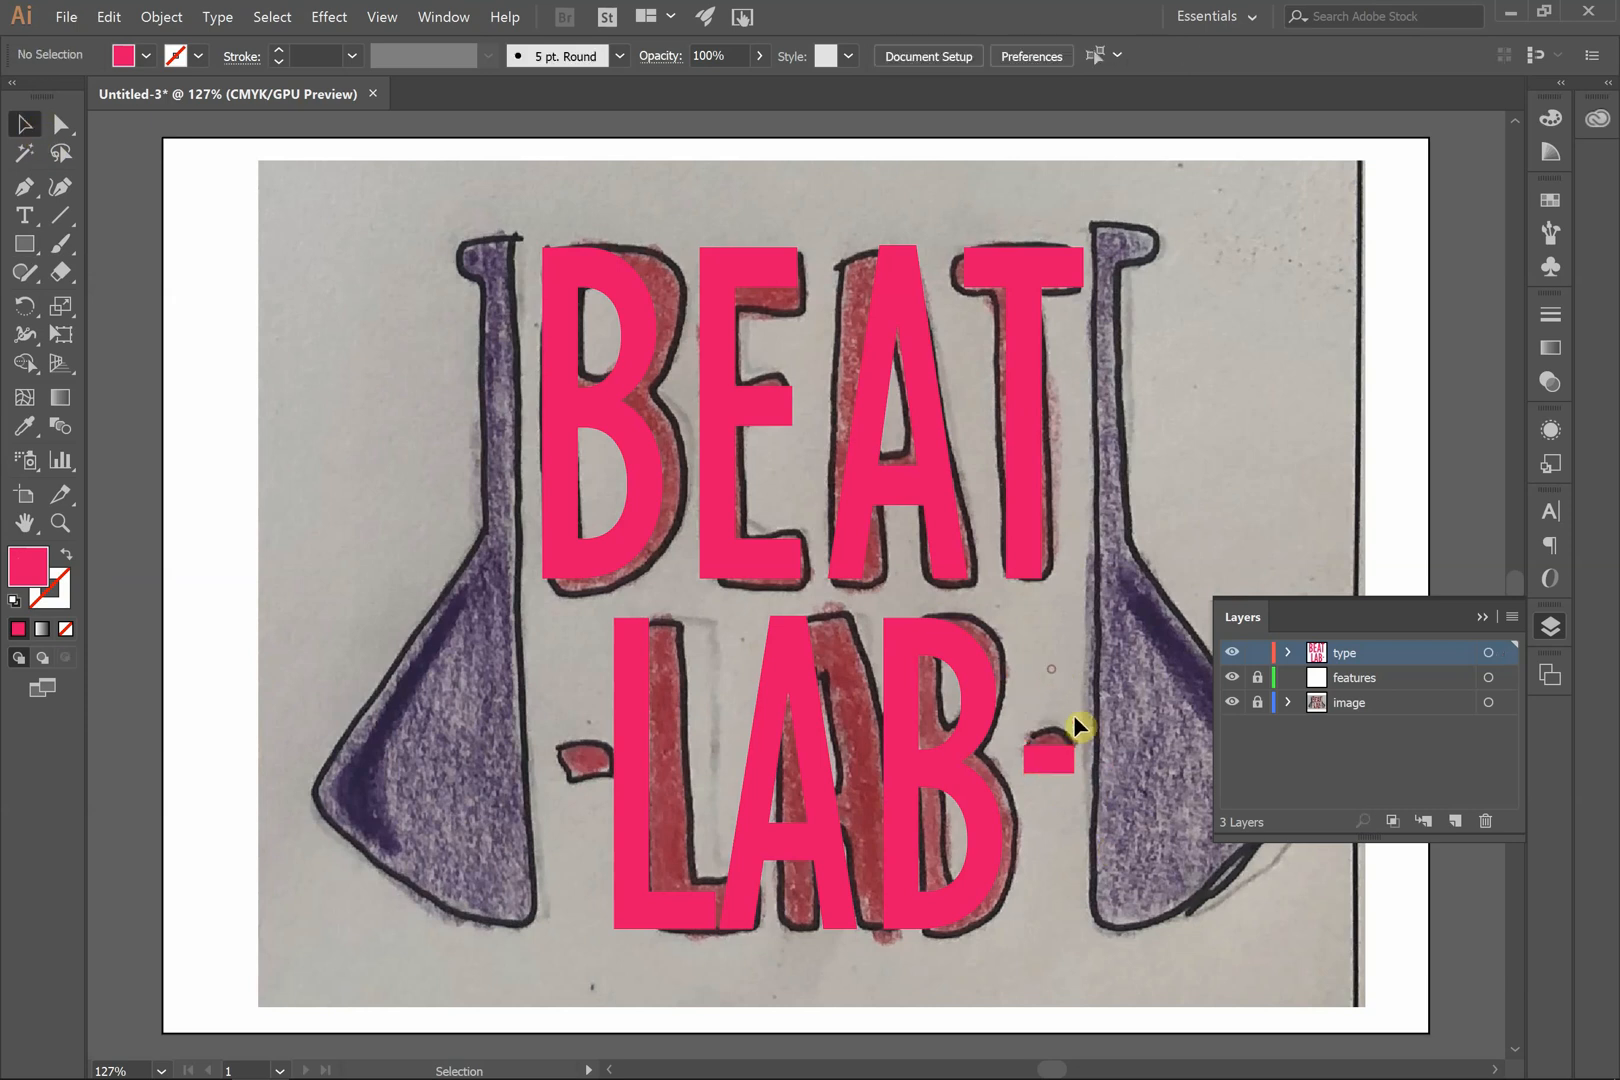
- Duplicate the dash rectangle horizontally onto the sketched dash before LAB
click(1058, 768)
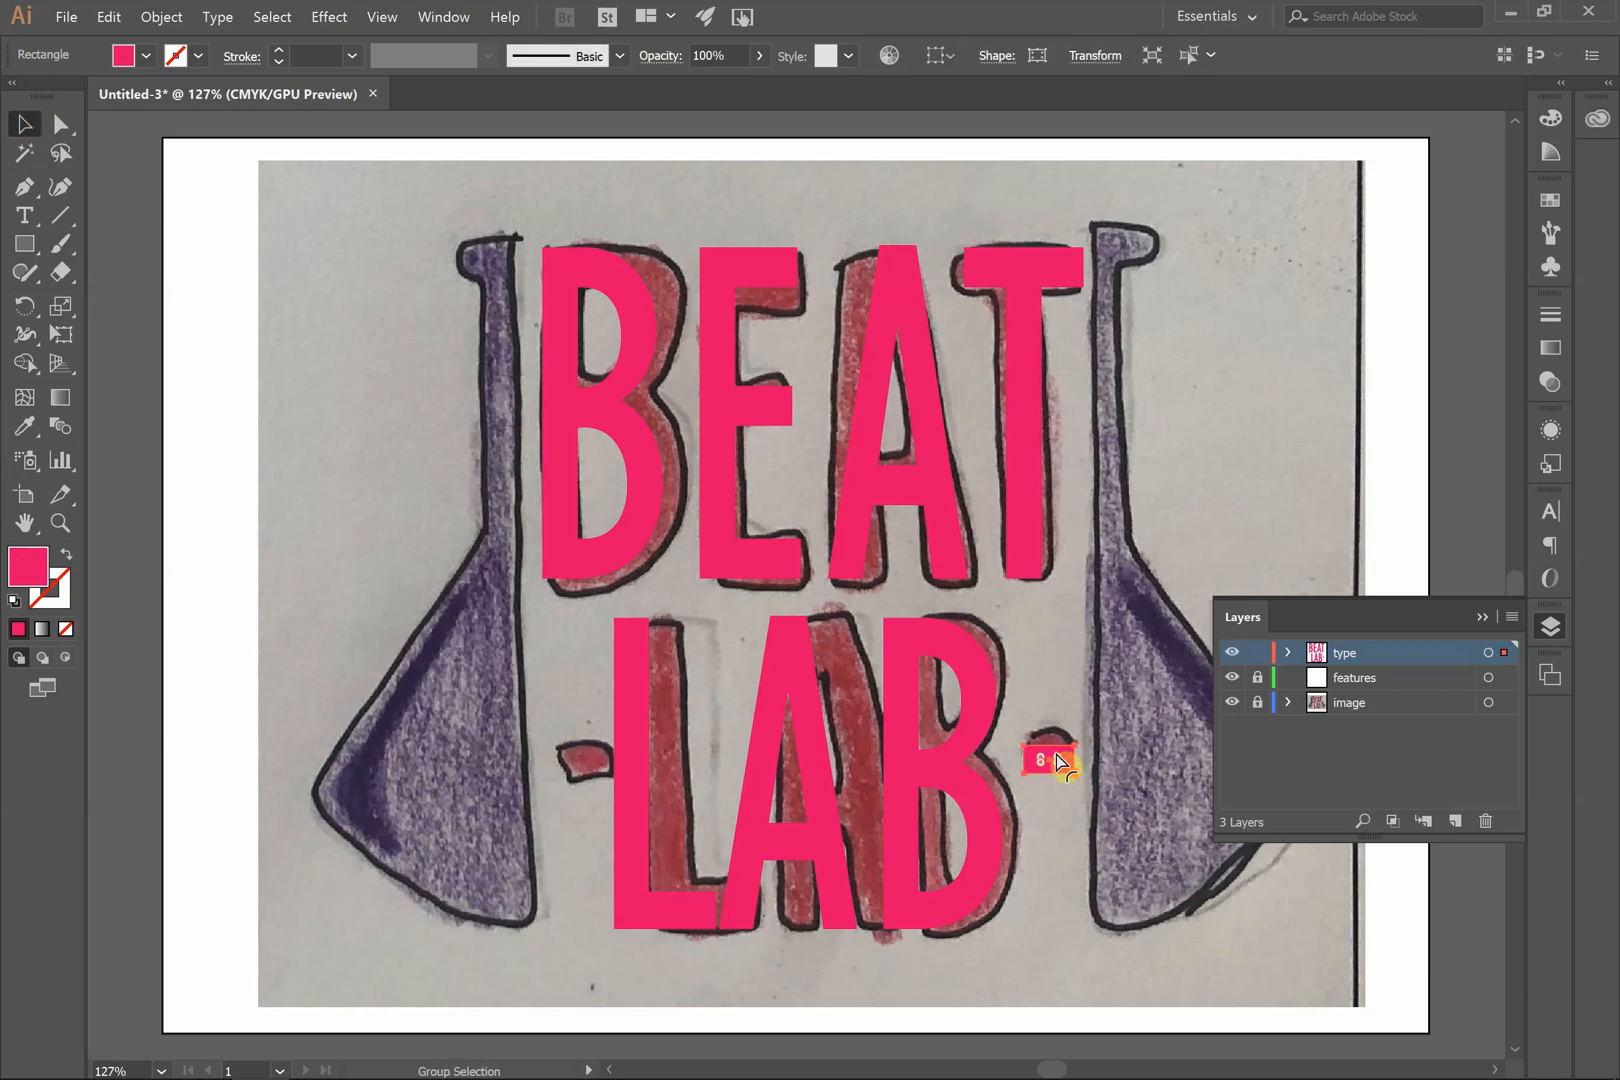
drag(1060, 762, 879, 763)
scroll(1050, 756, up, 1)
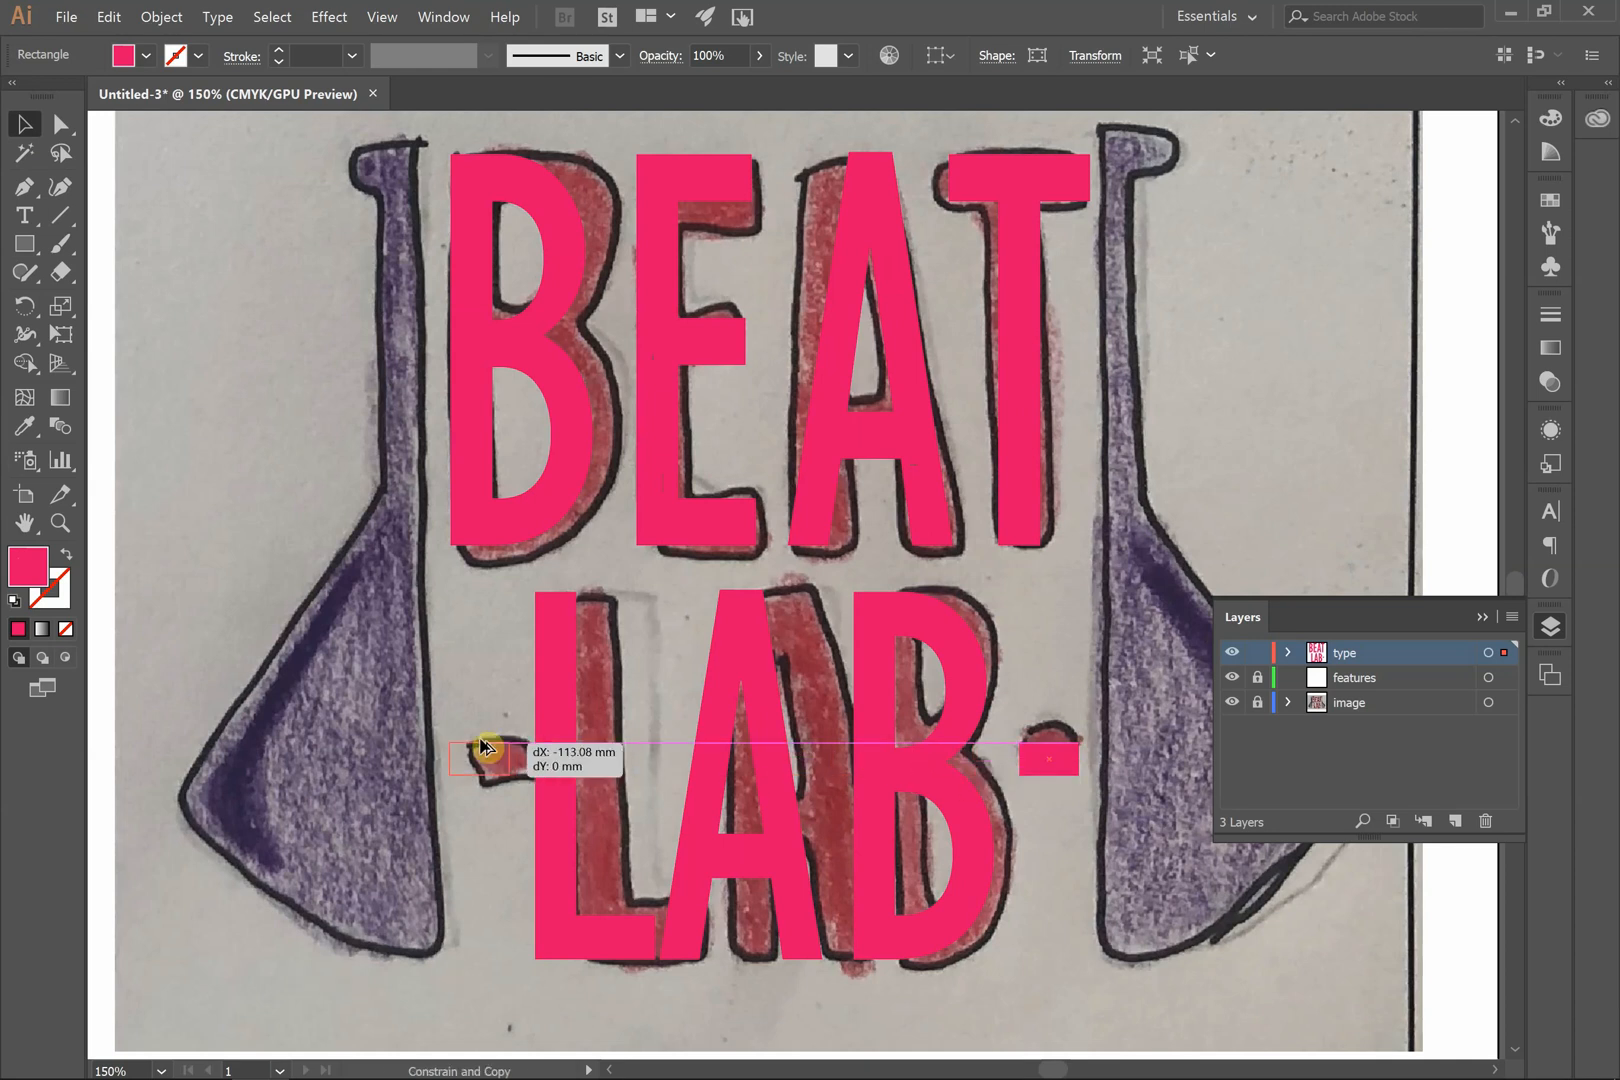
drag(483, 746, 493, 760)
click(495, 671)
key(w)
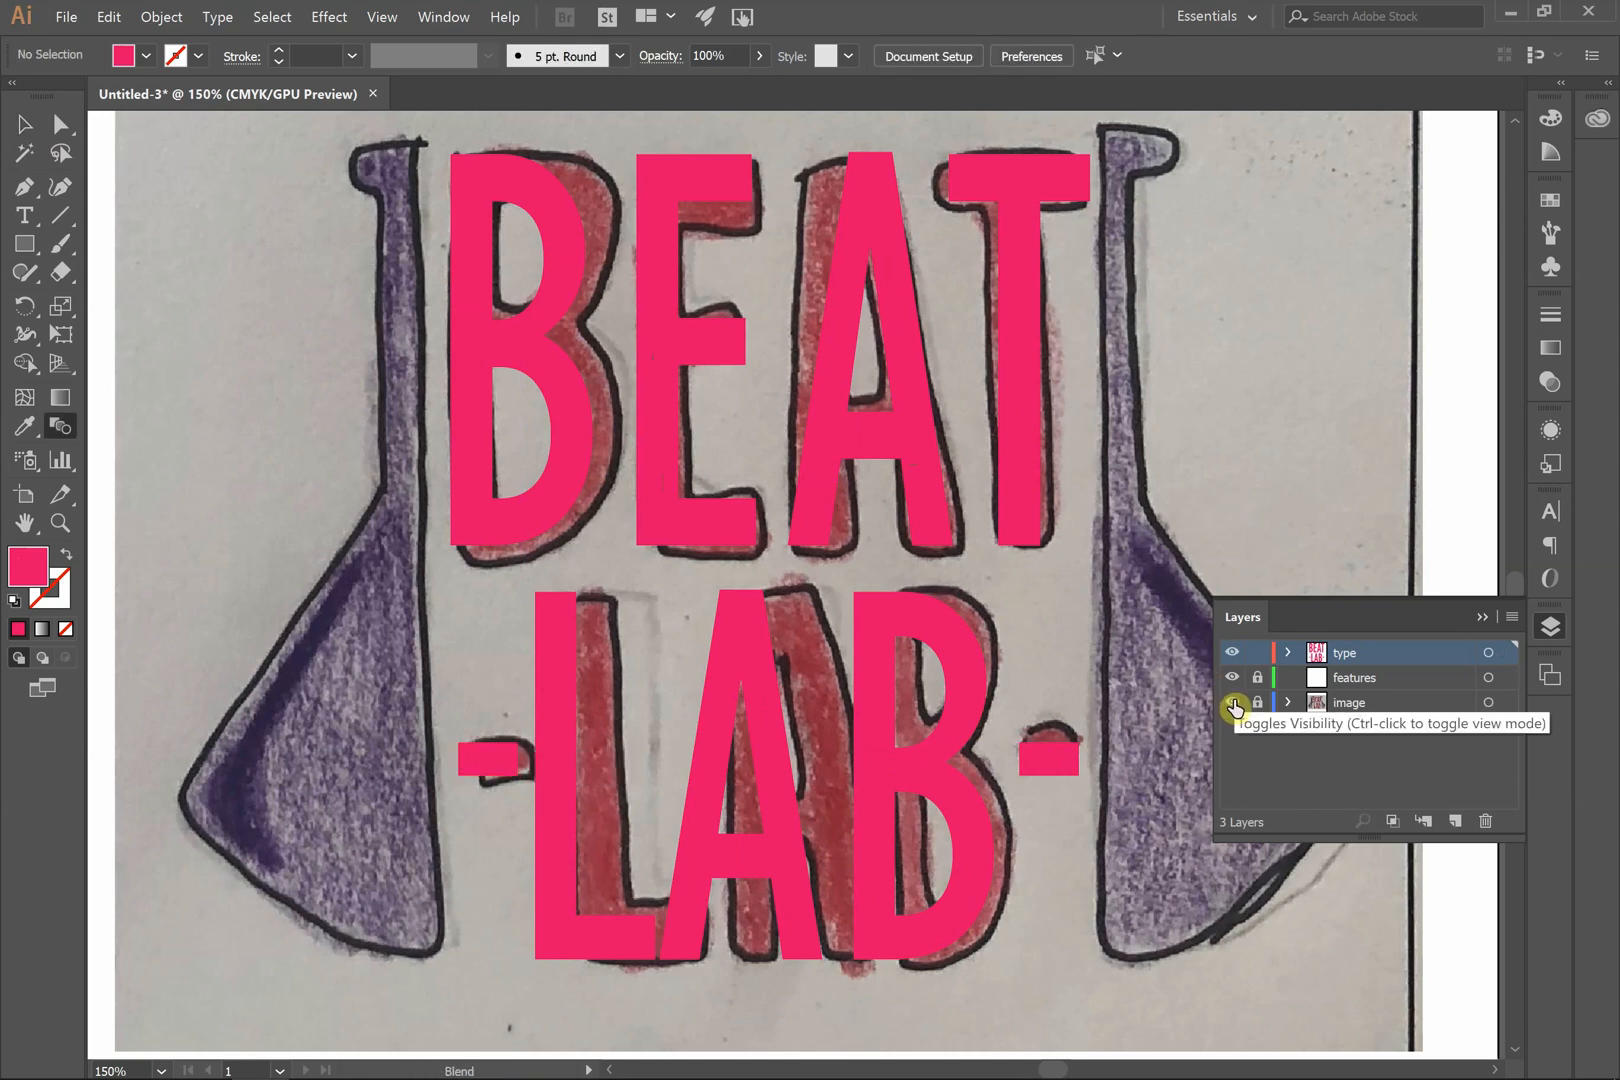
- Nudge the LAB outlines slightly to the right between the dashes with the image layer hidden, and show the image layer again
click(1232, 703)
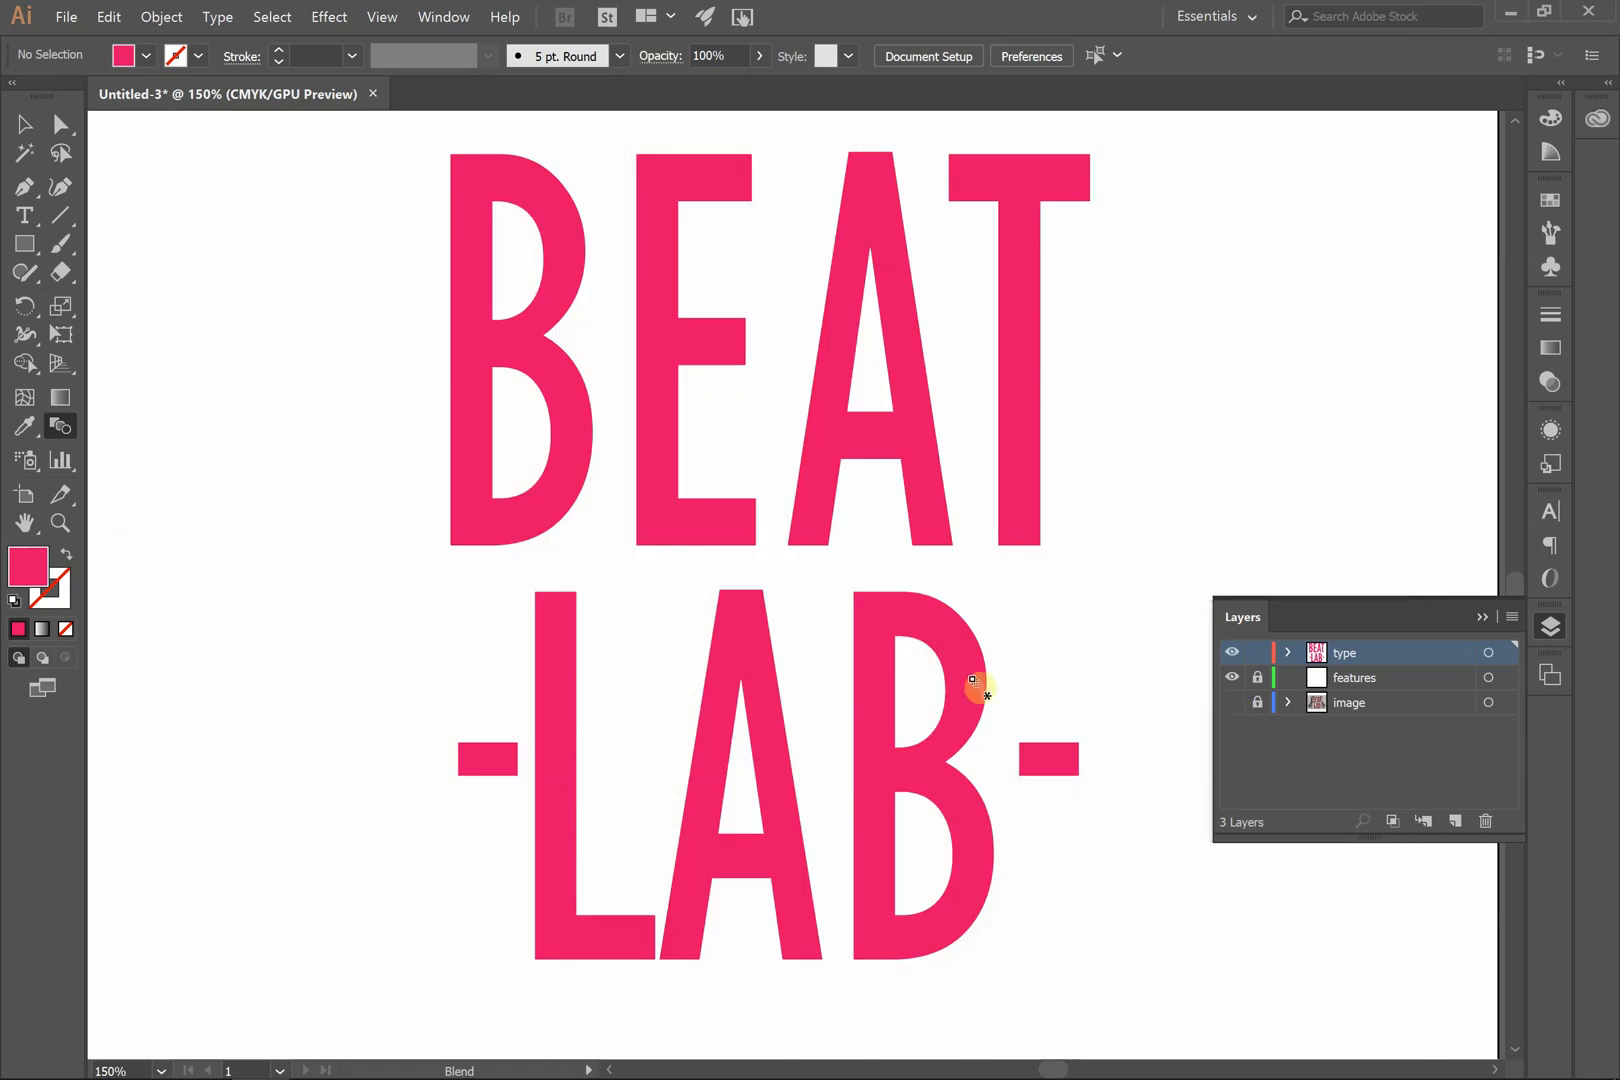
key(v)
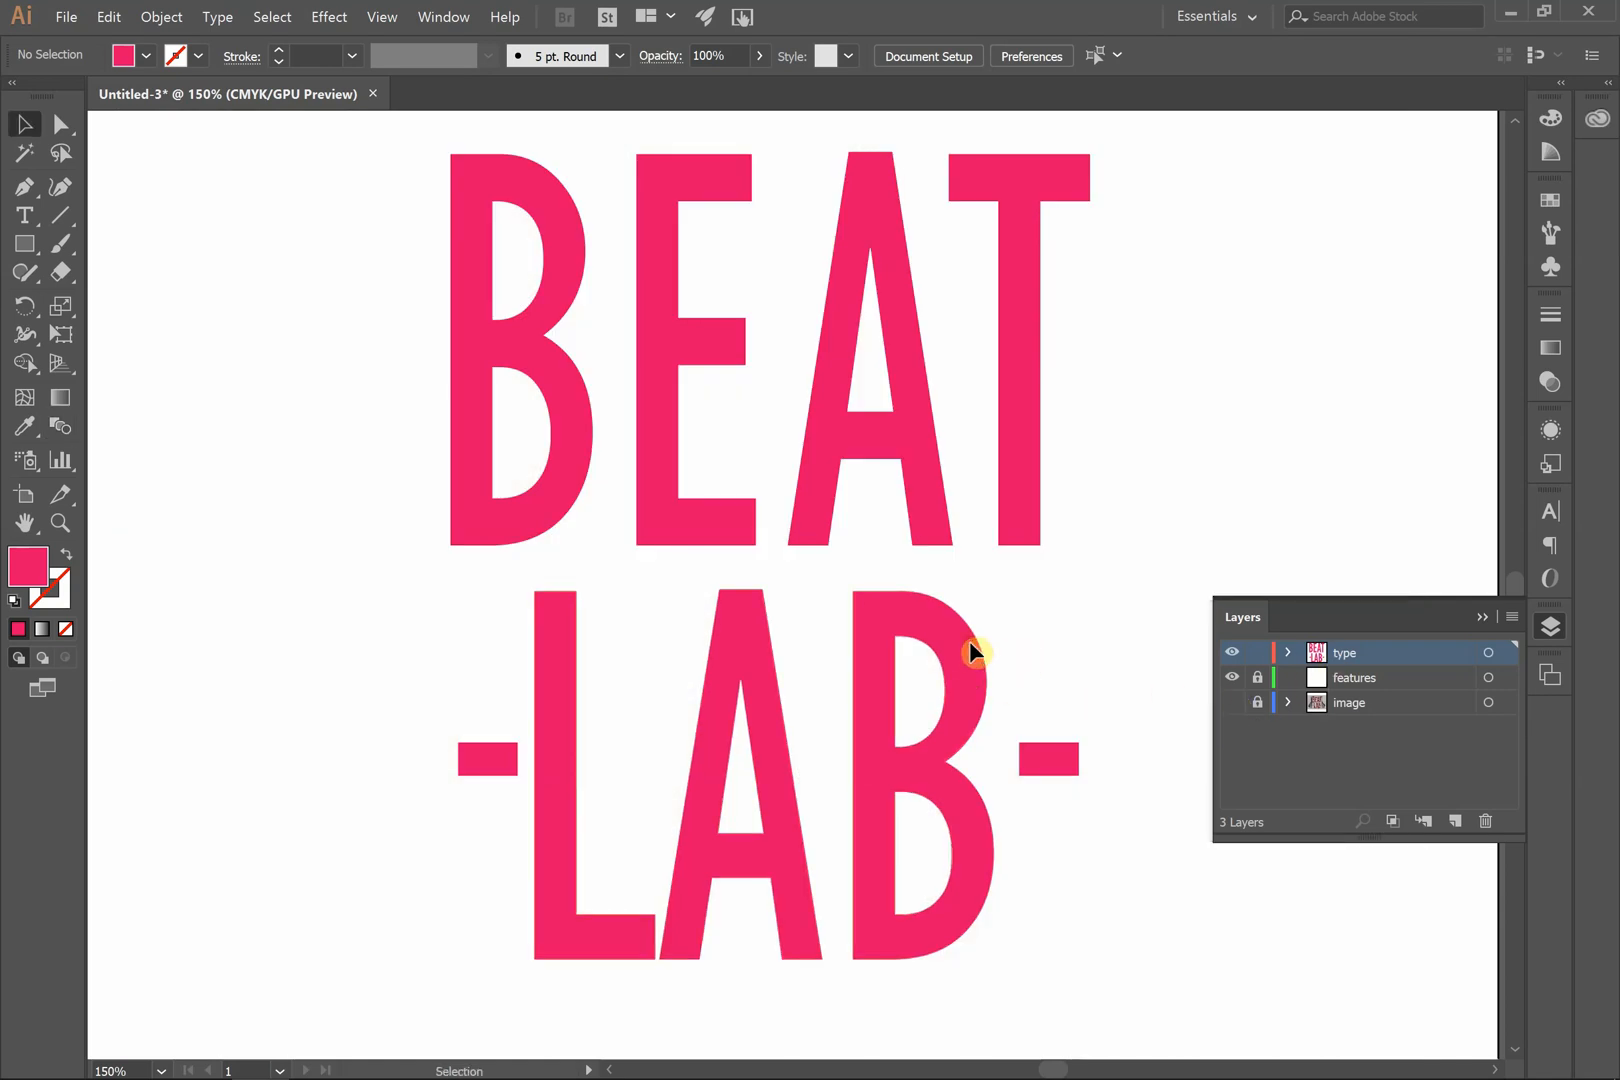
click(970, 645)
key(Right)
key(Right)
key(Right)
key(Right)
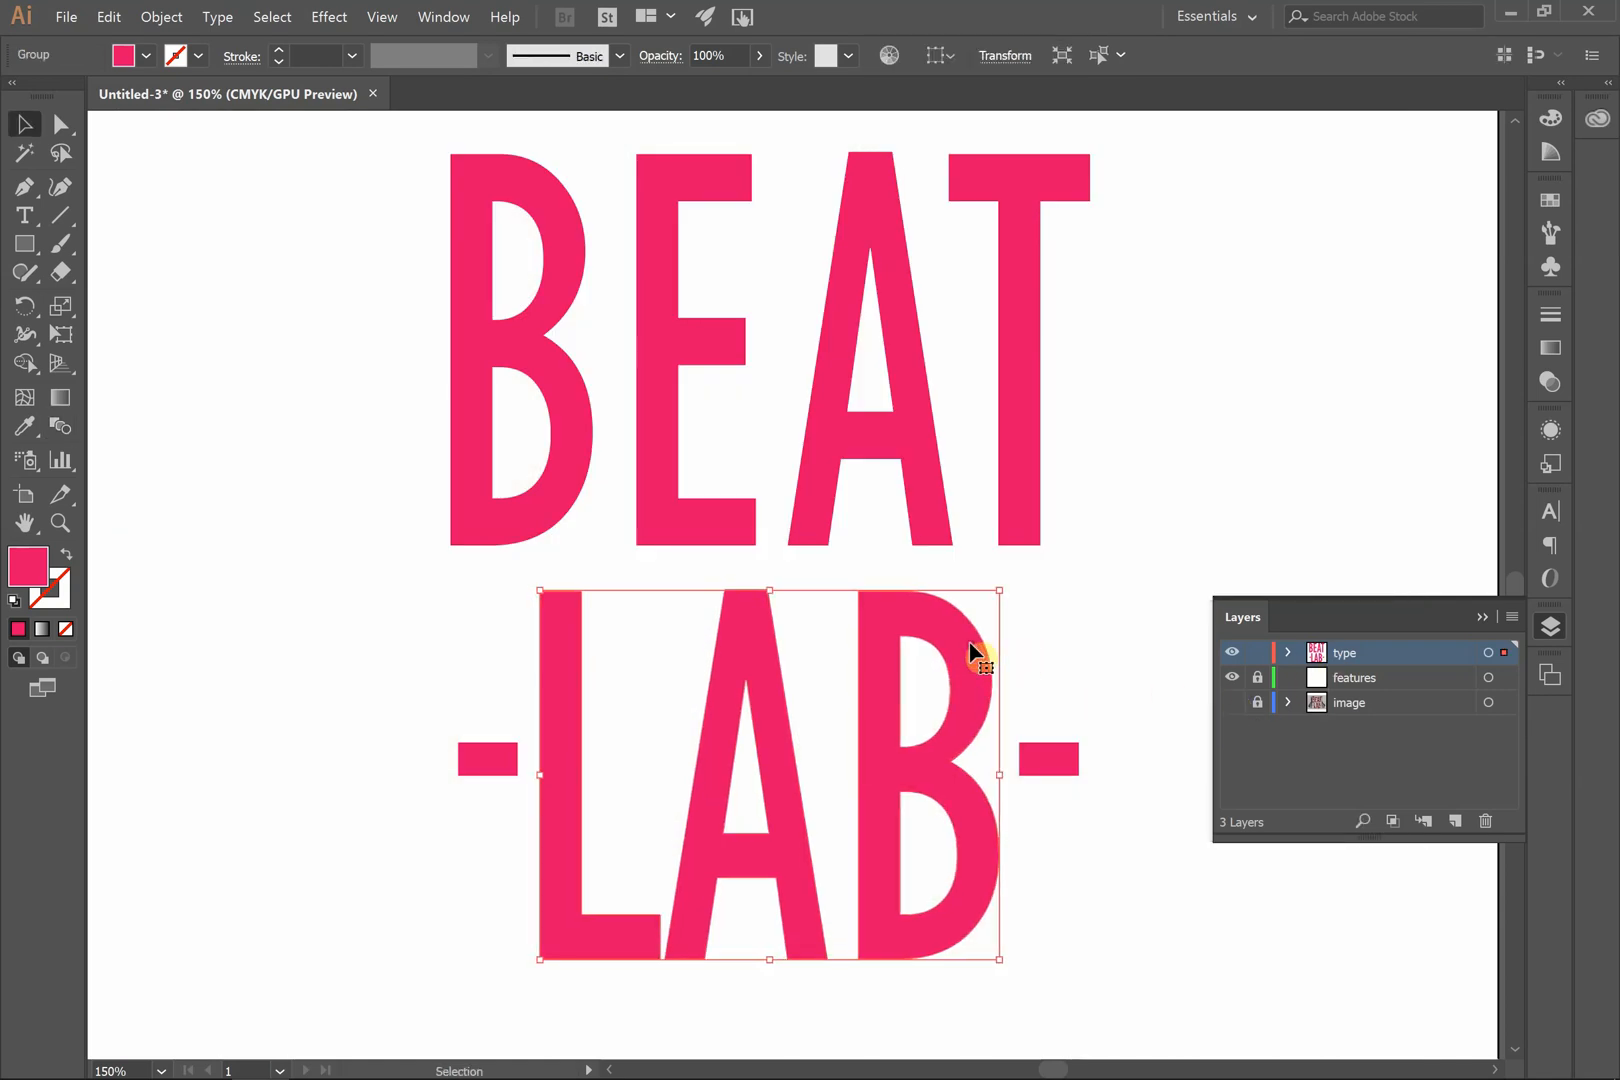
click(1231, 703)
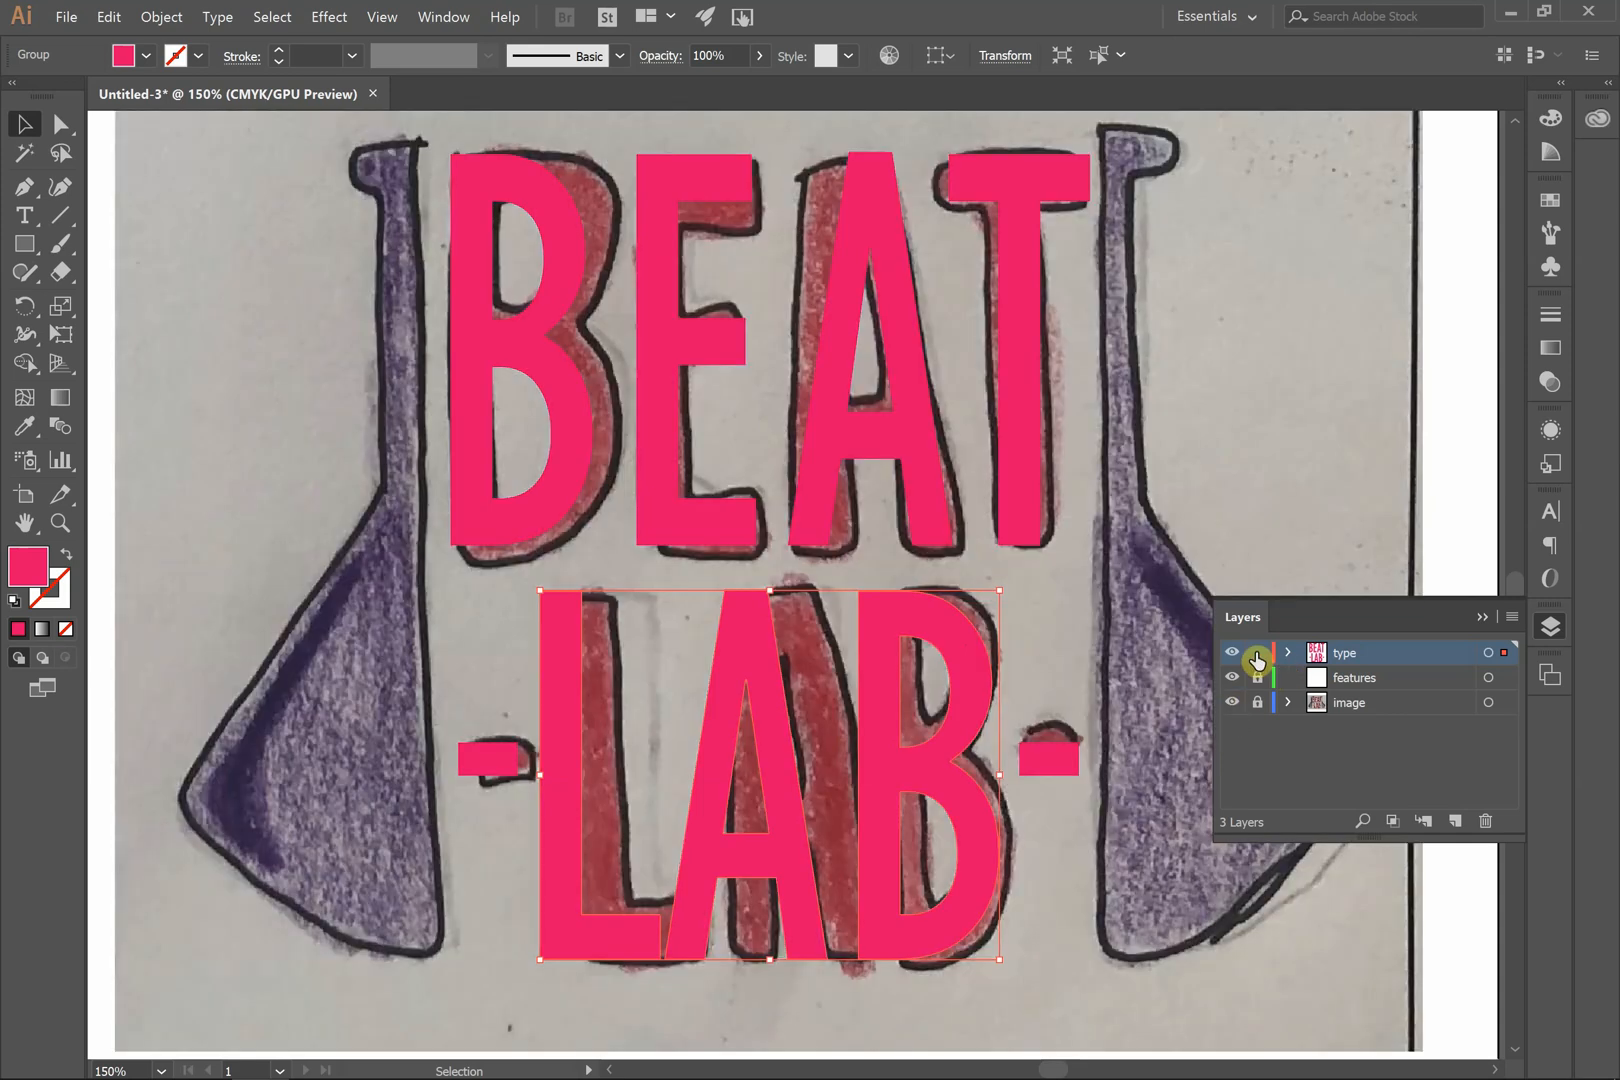
- Lock the type layer, unlock the features layer and make it the active layer for drawing with the Pen tool
click(1257, 655)
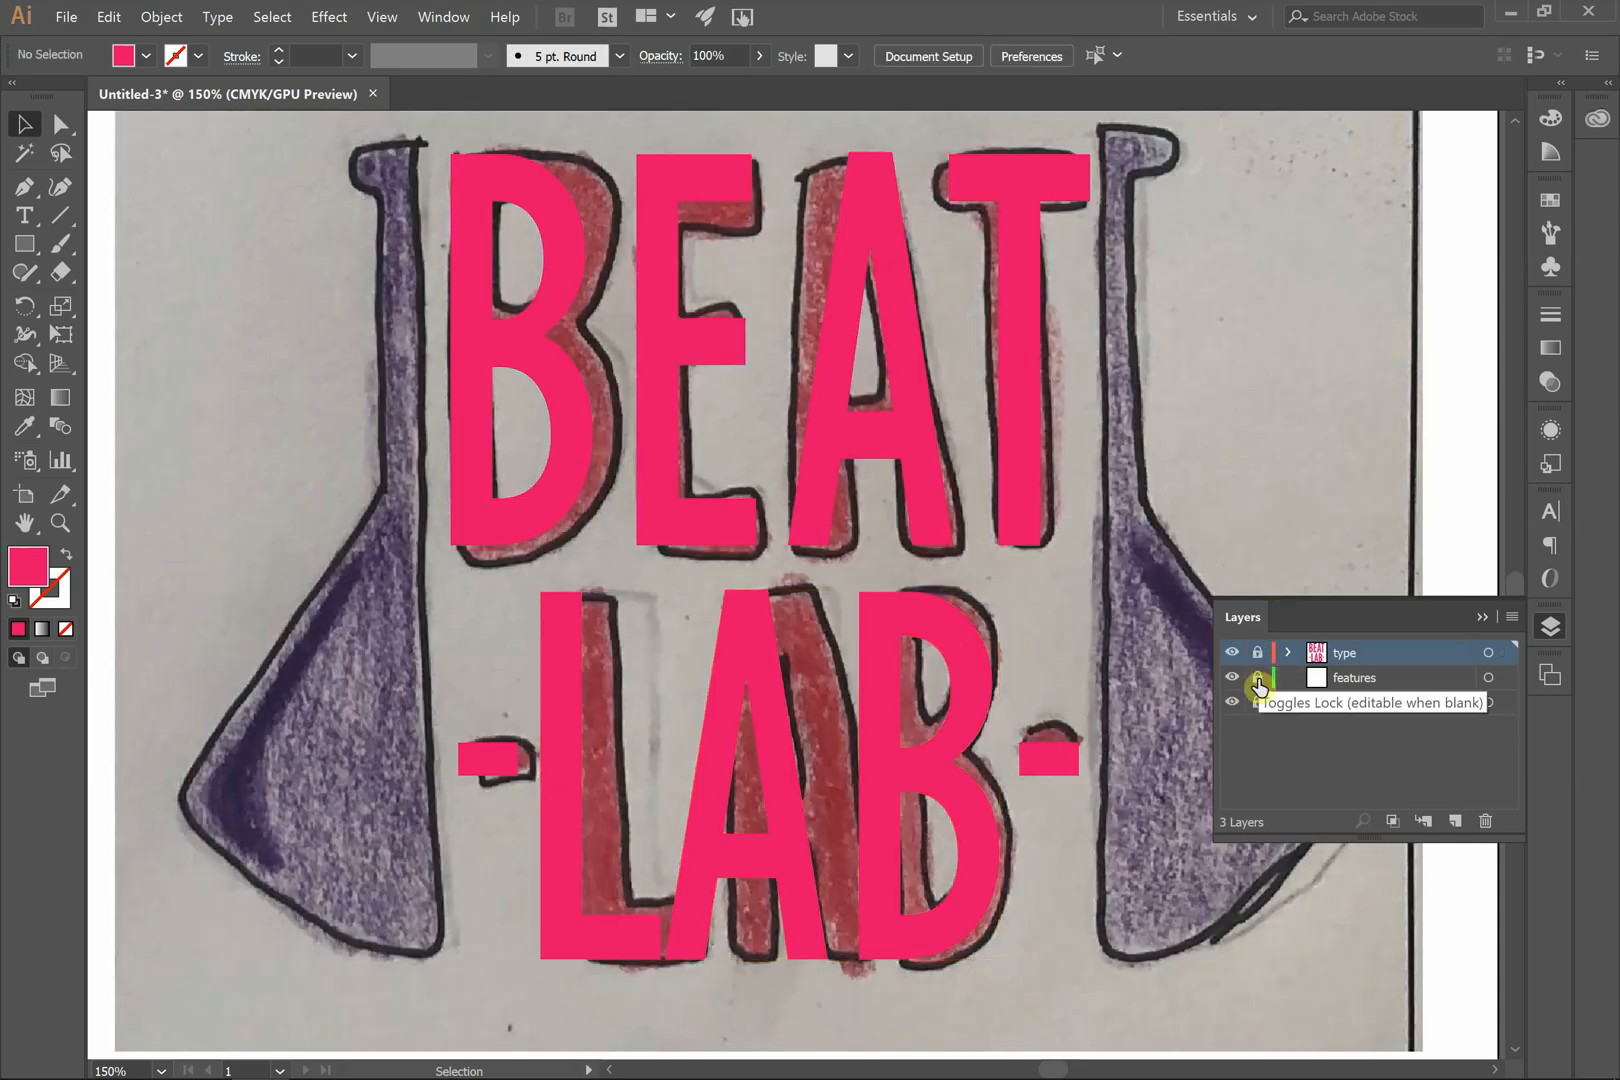
click(1366, 688)
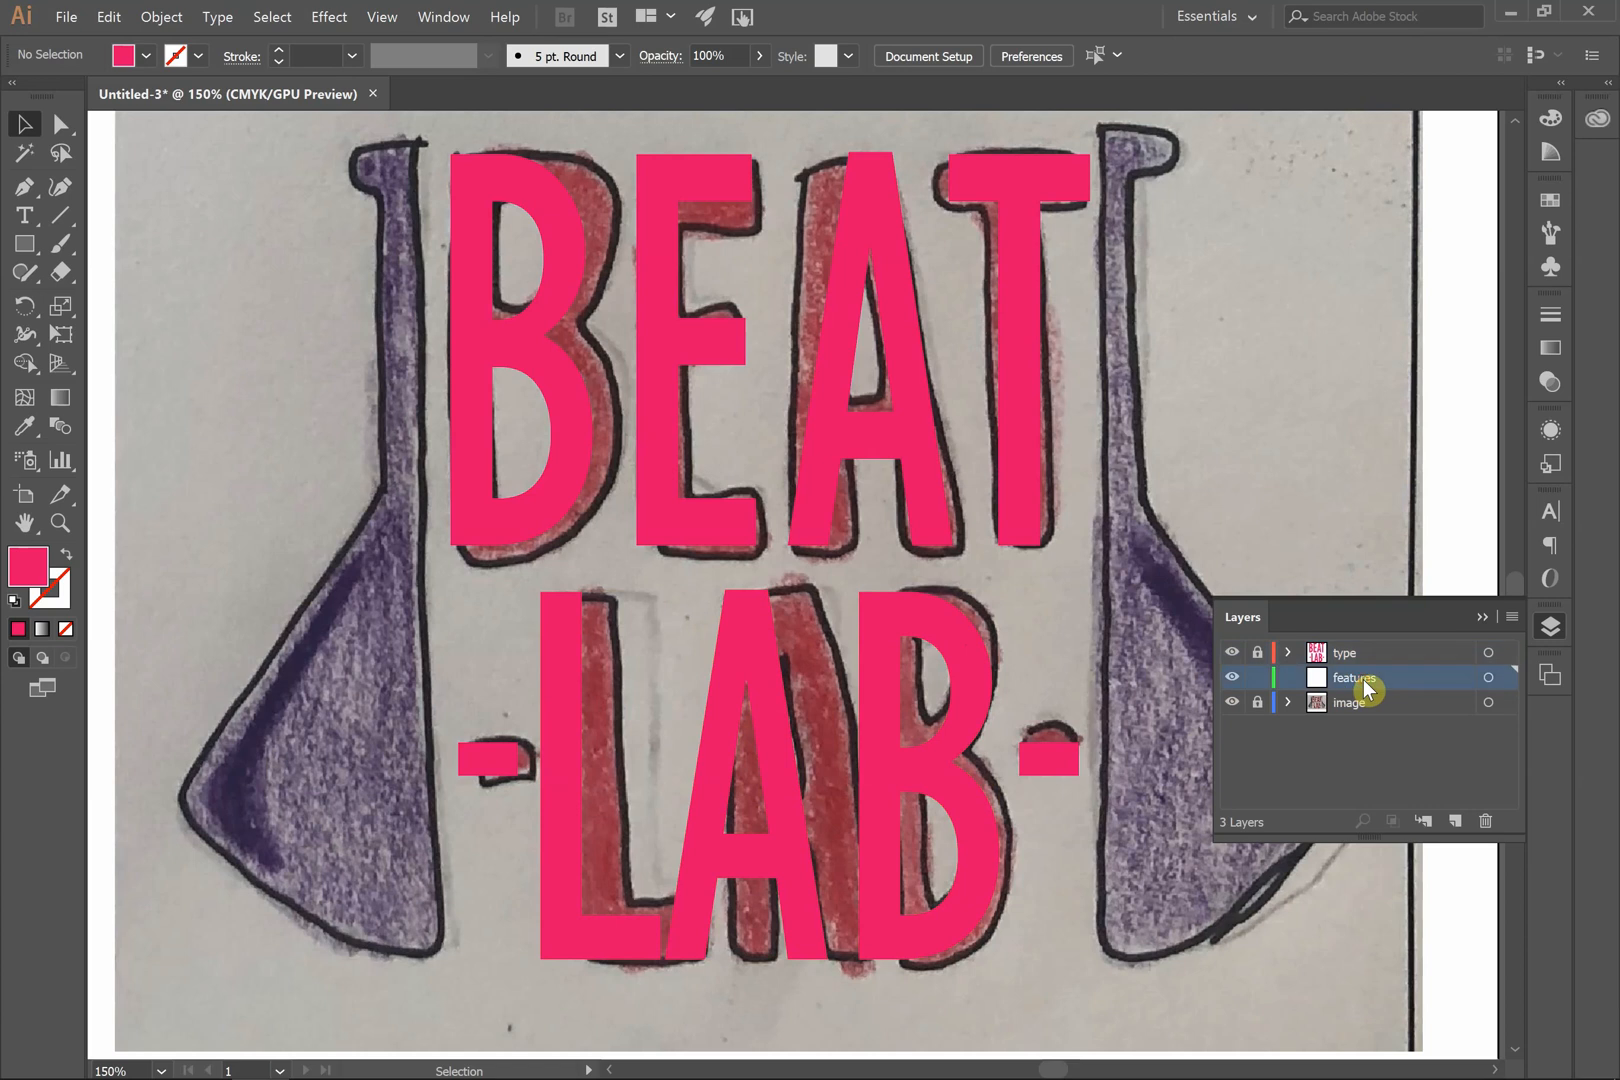
click(1308, 651)
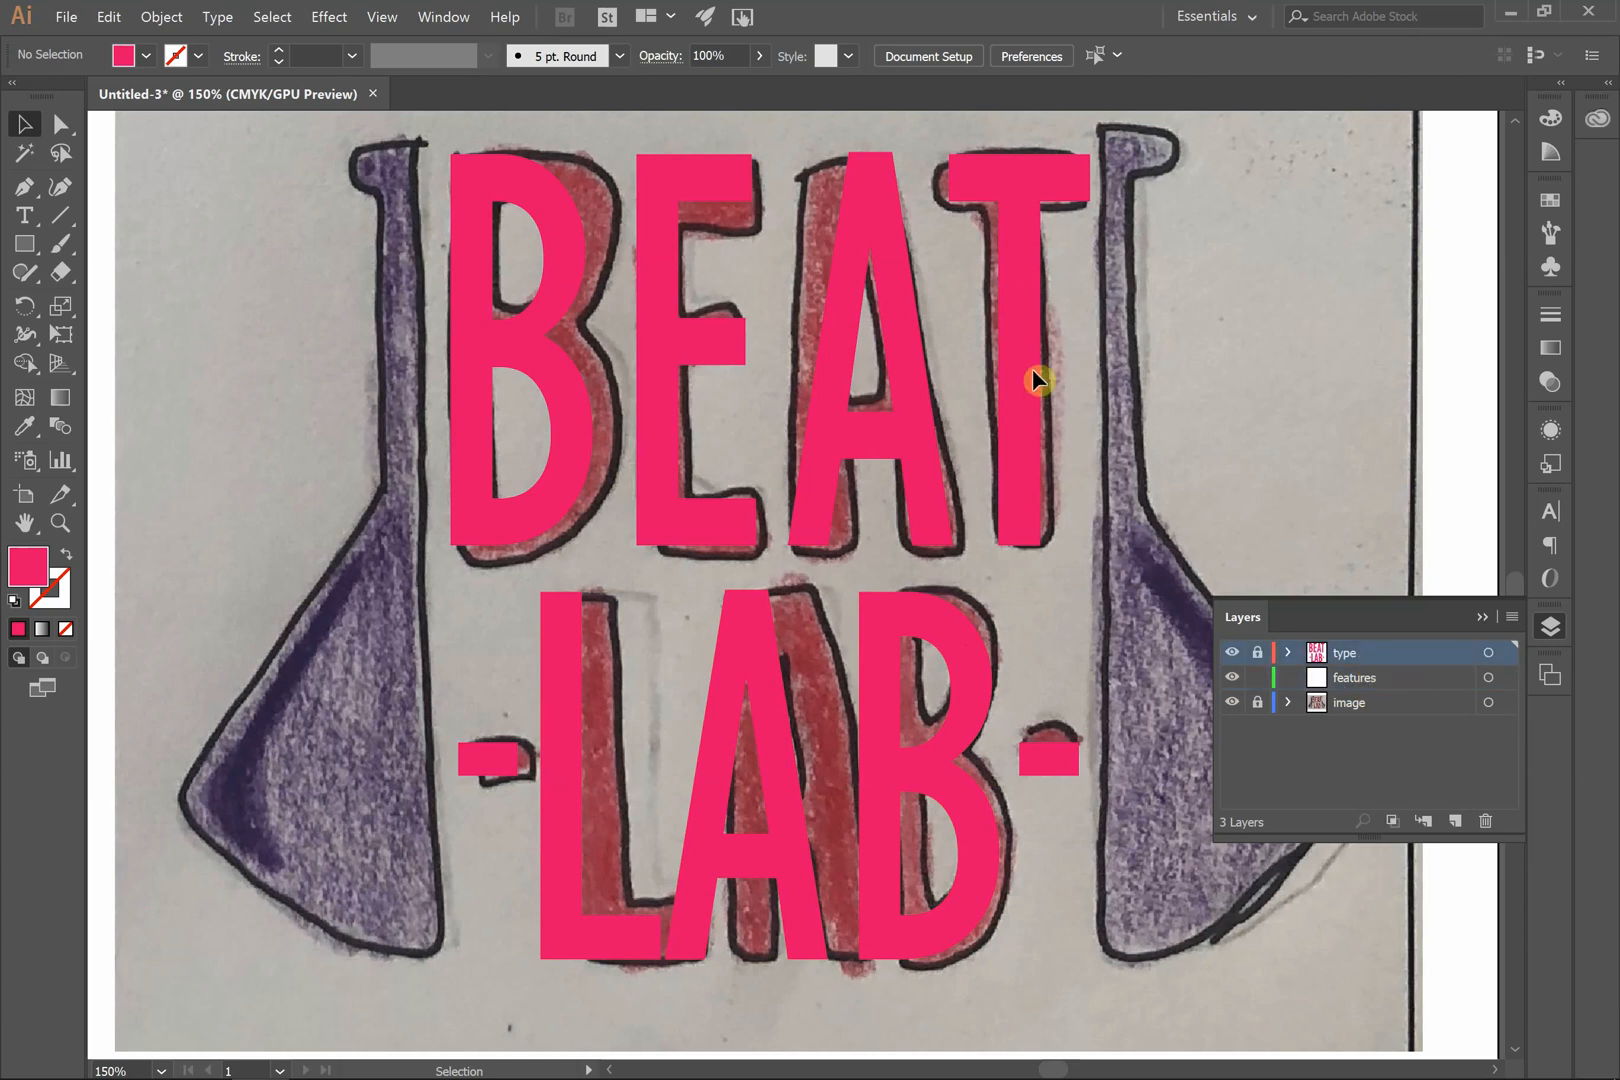
click(24, 186)
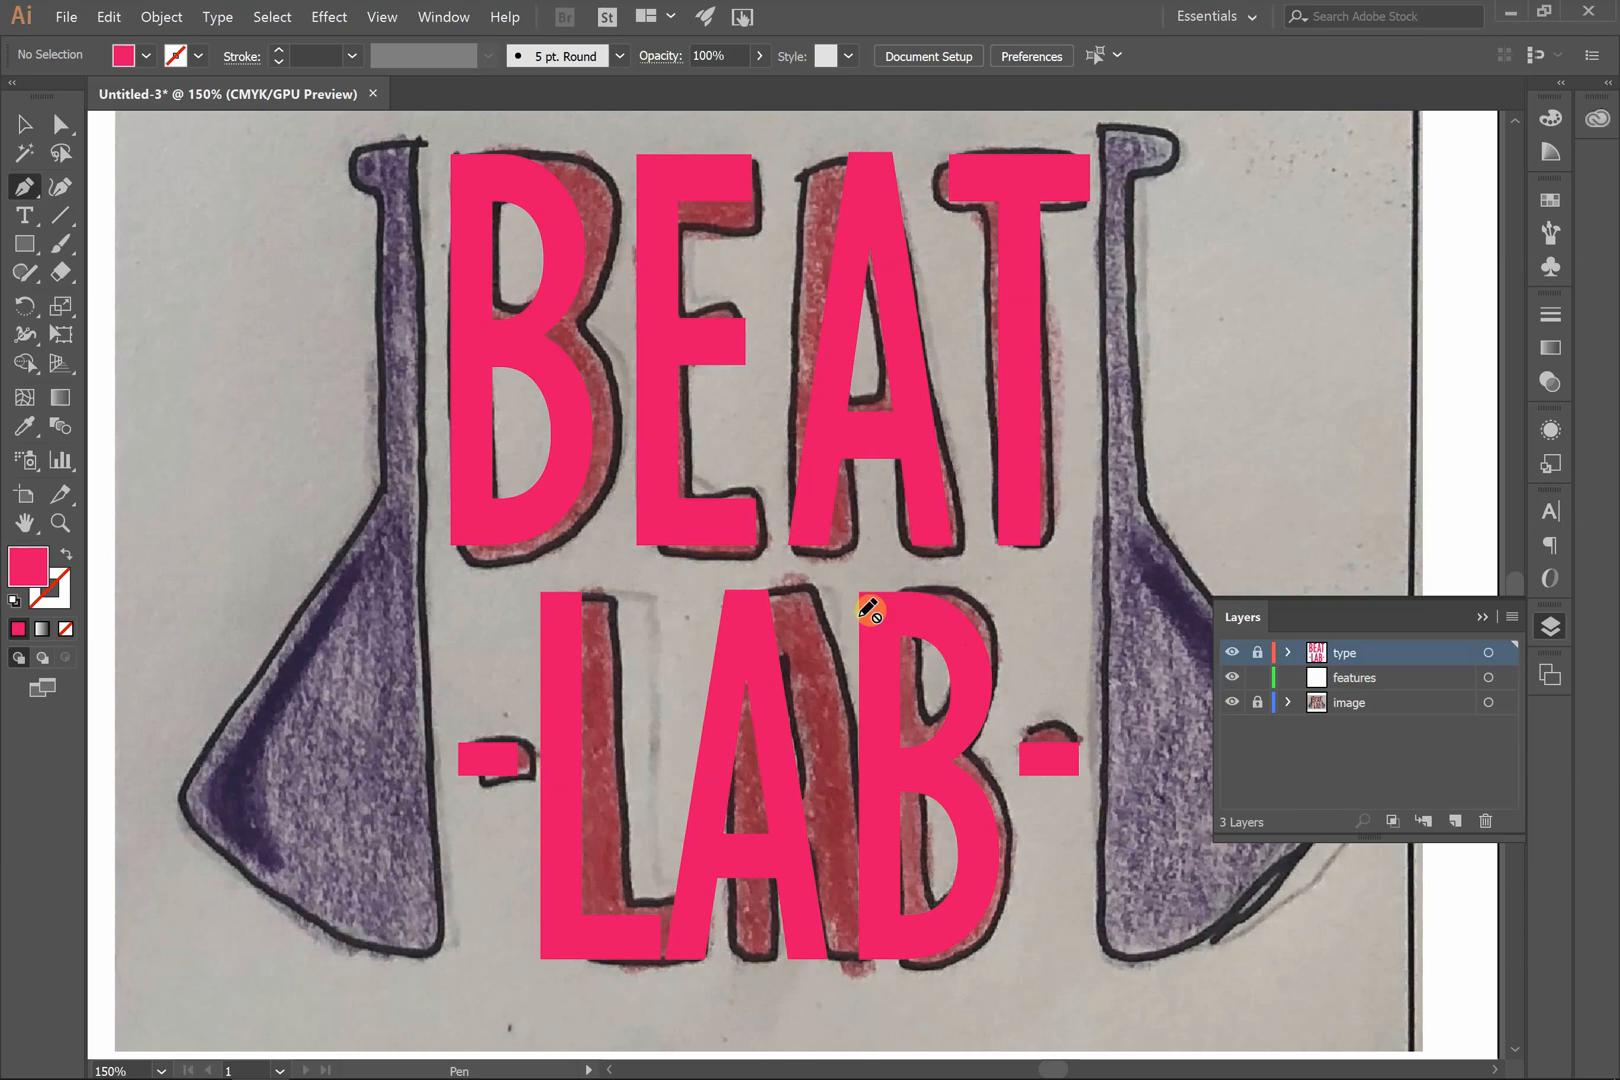
click(1374, 678)
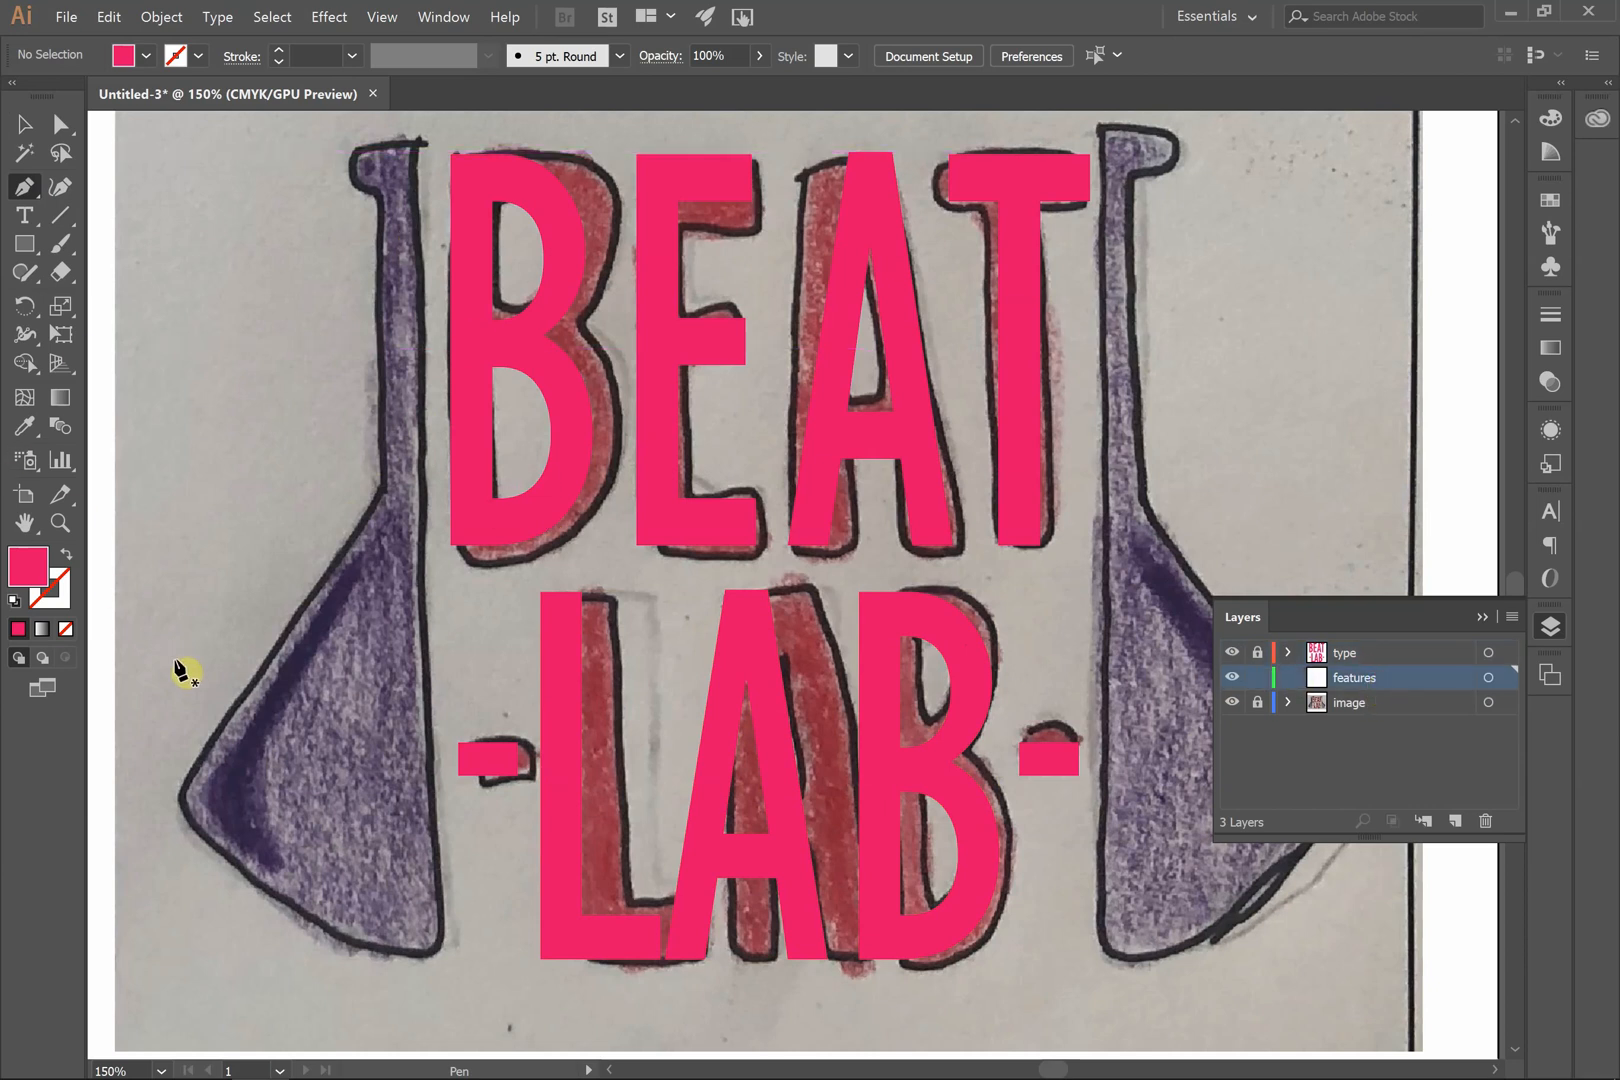
- Change the fill colour from the lettering's pink to a medium blue
double_click(33, 566)
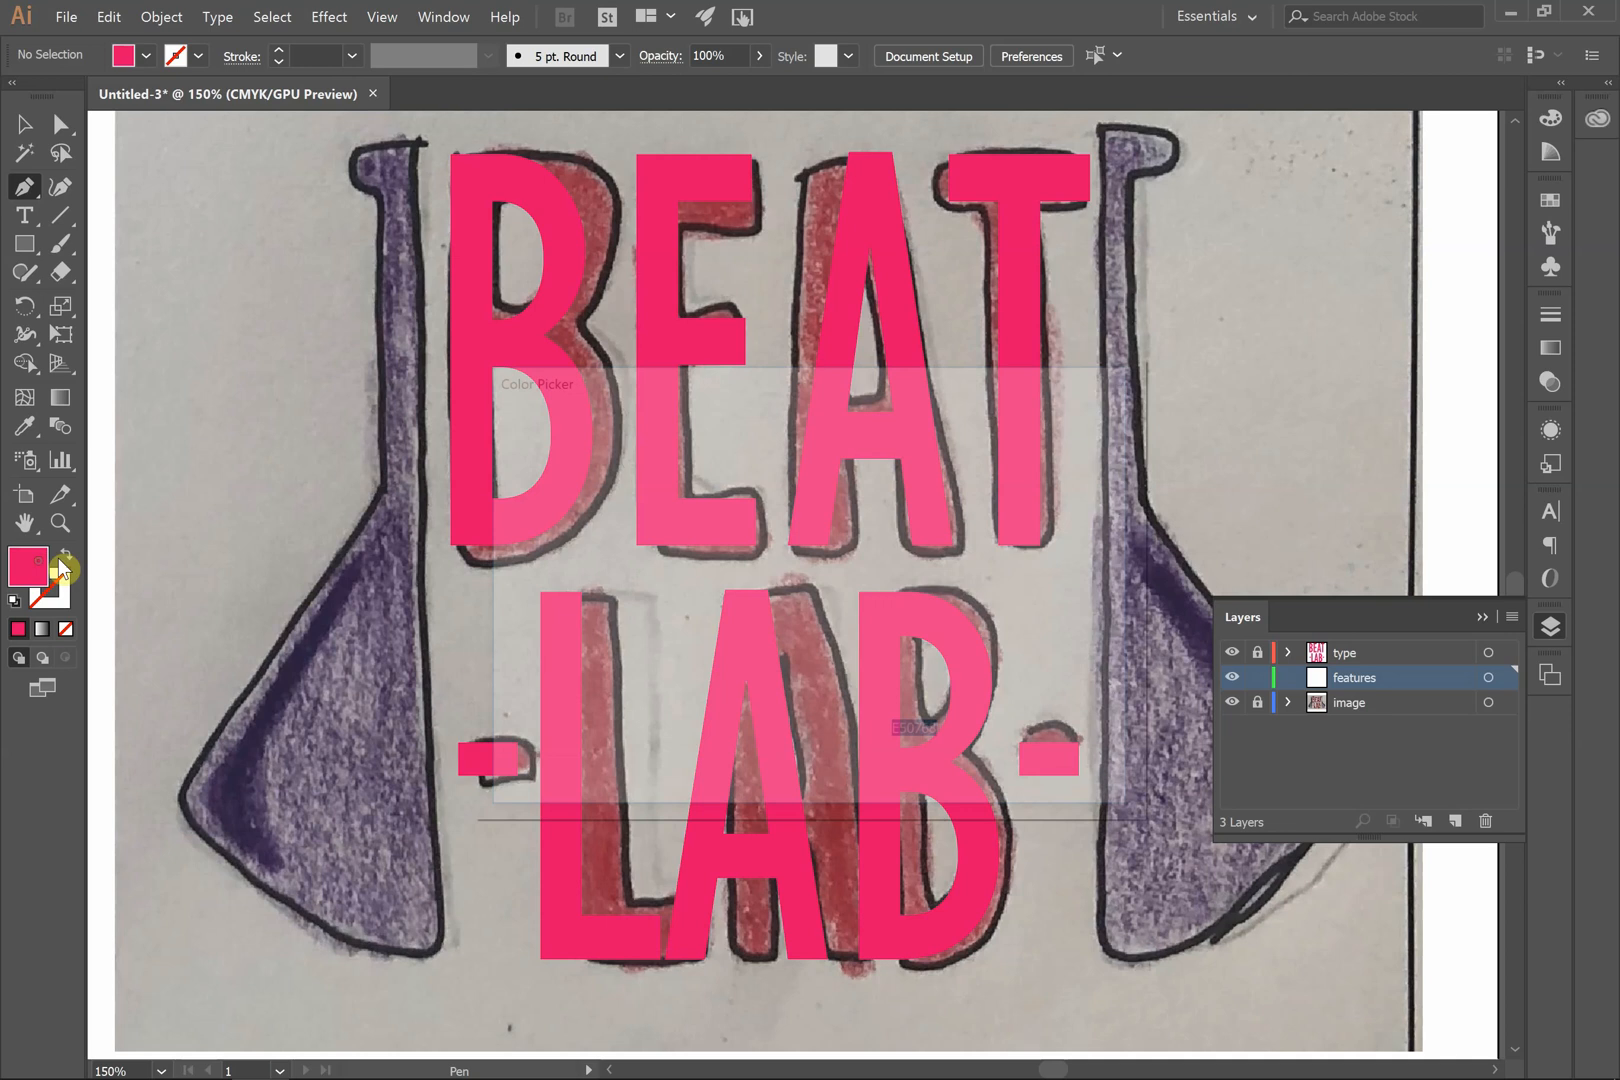
mouse_move(840, 552)
mouse_down()
mouse_move(844, 506)
mouse_move(845, 519)
mouse_move(764, 463)
mouse_up()
drag(856, 519, 850, 558)
click(1058, 449)
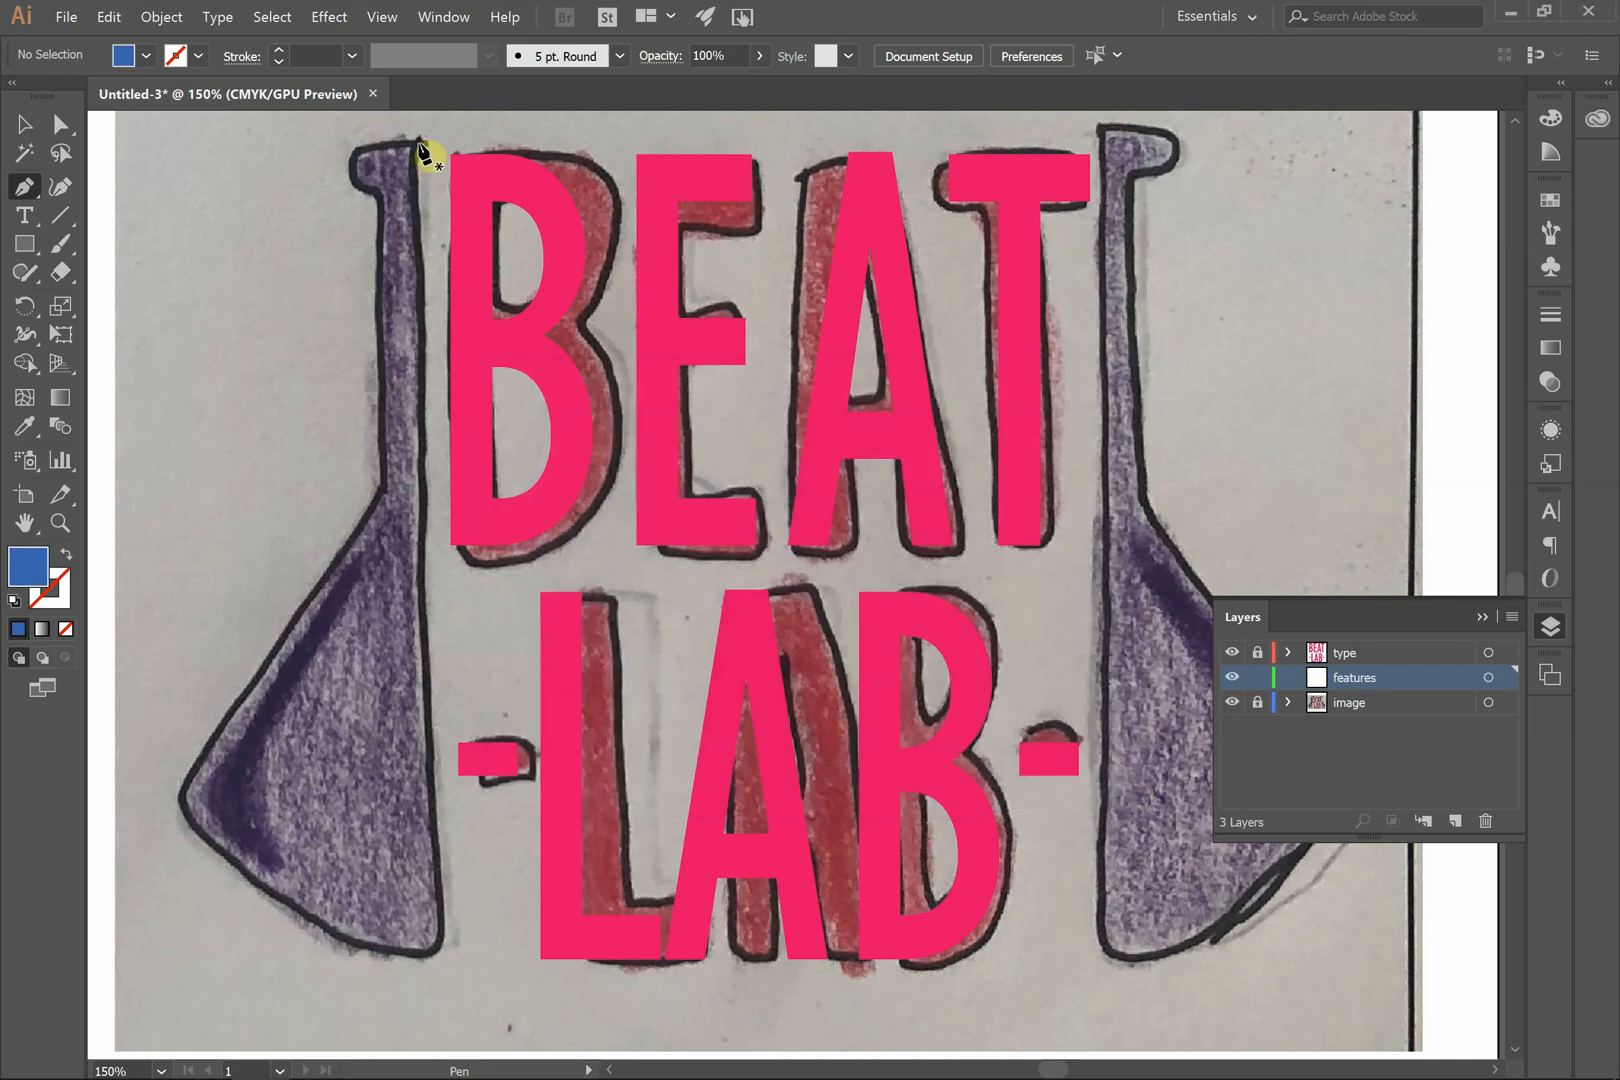
- Trace the sketched flask before BEAT from its neck top down the straight inner side, around the curved base and up to the neck's start
click(419, 142)
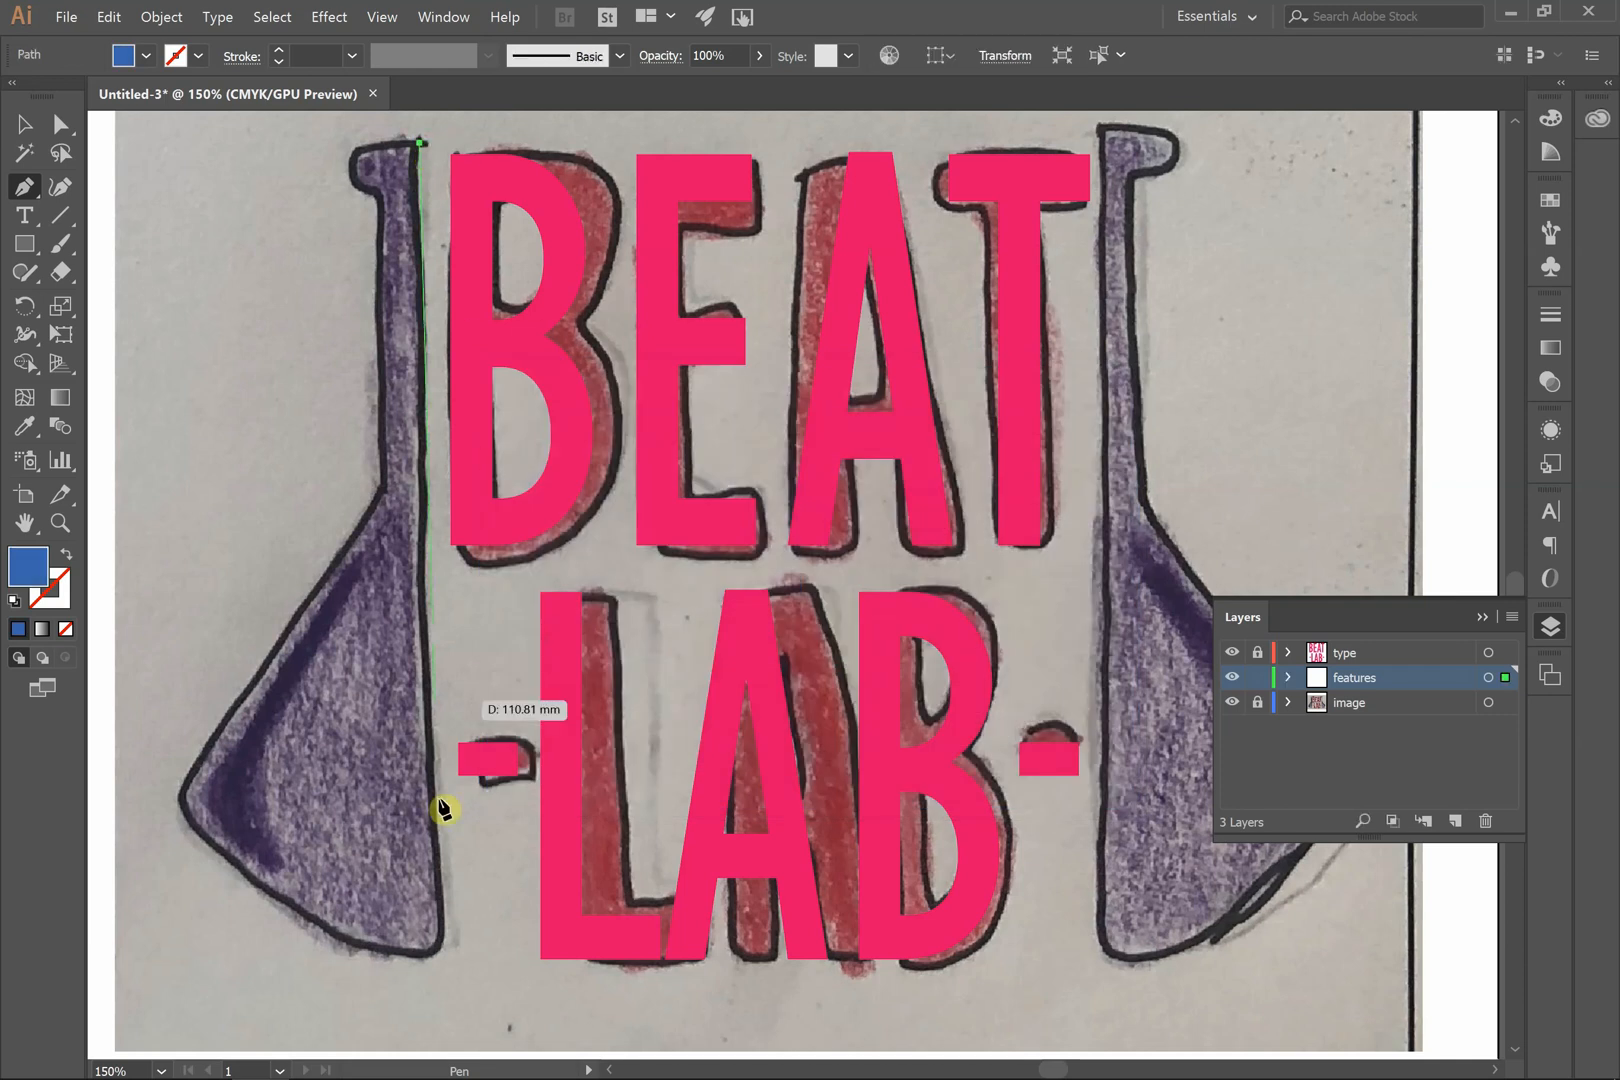
click(420, 958)
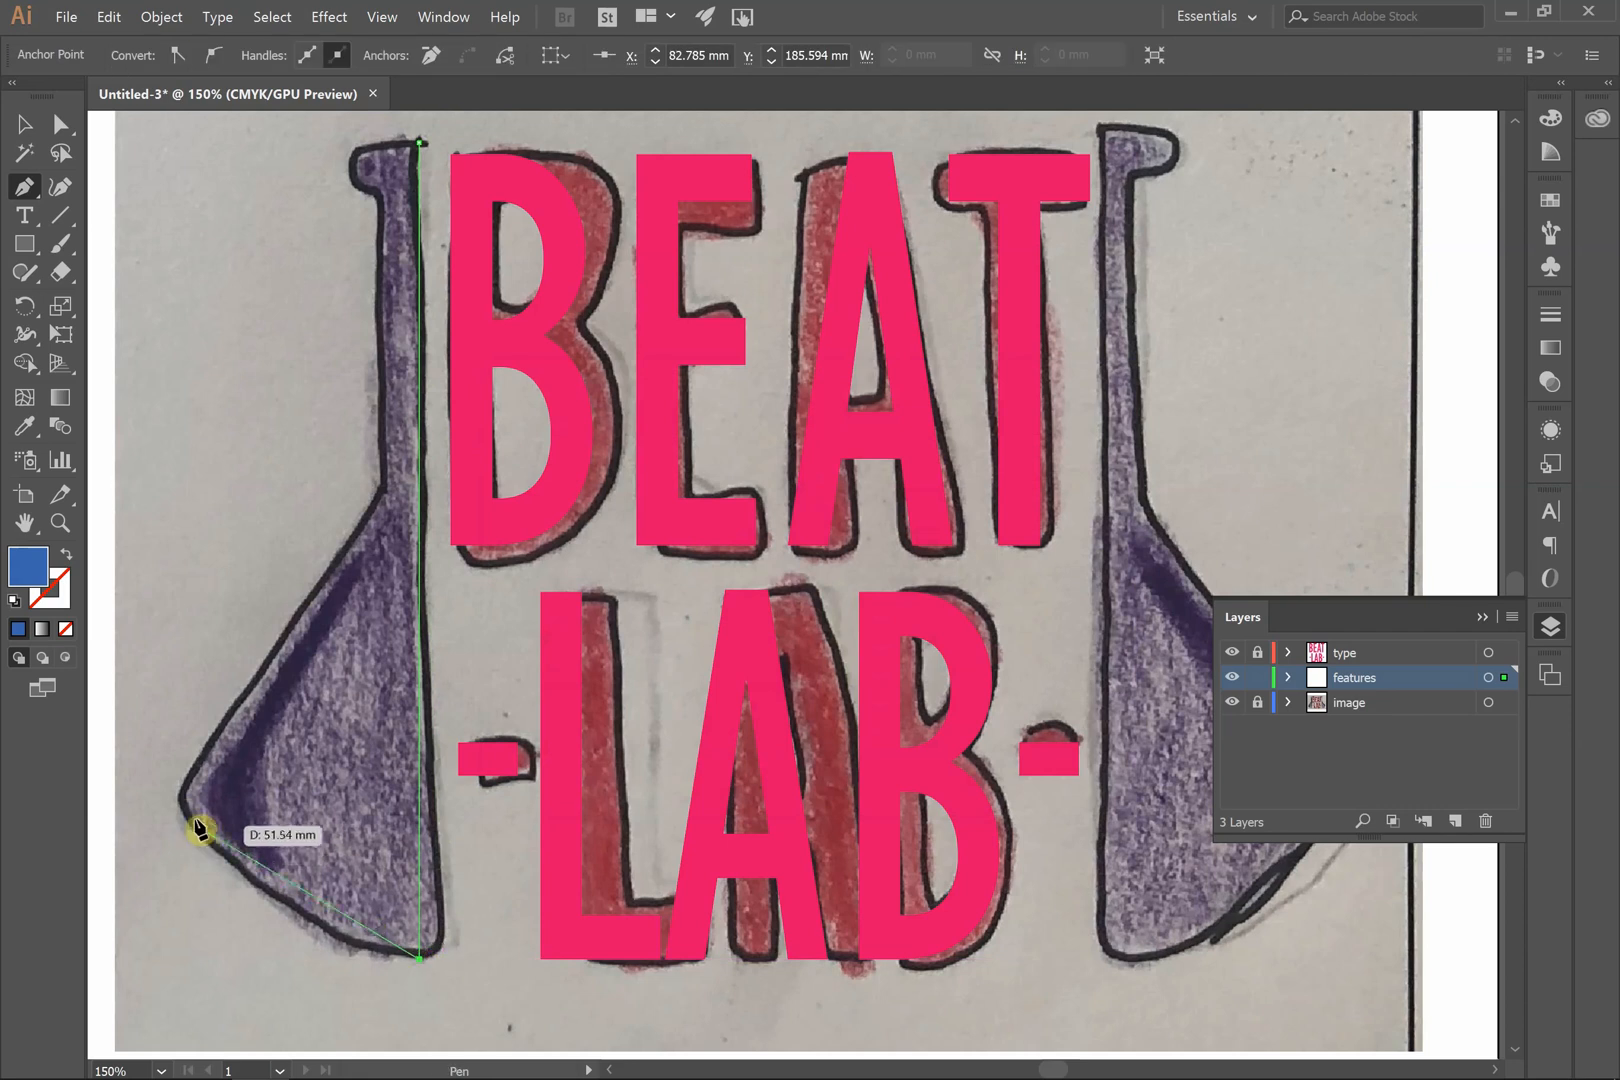
drag(184, 795, 132, 644)
click(186, 794)
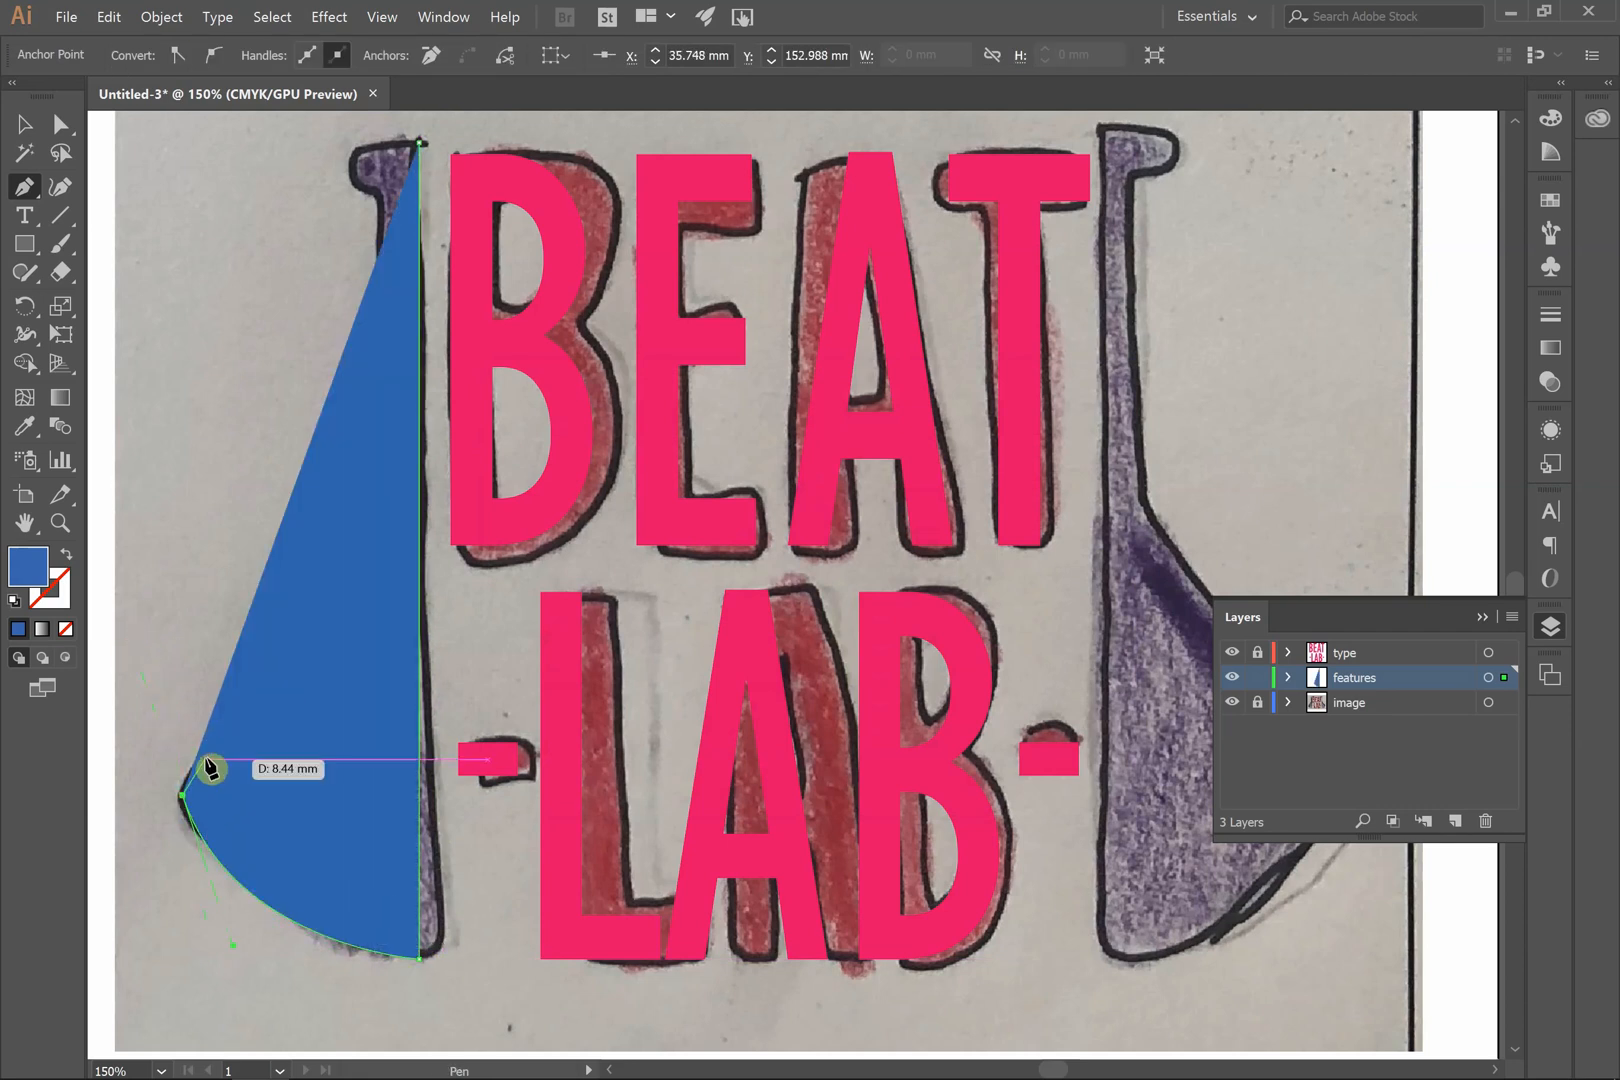
drag(231, 733, 207, 754)
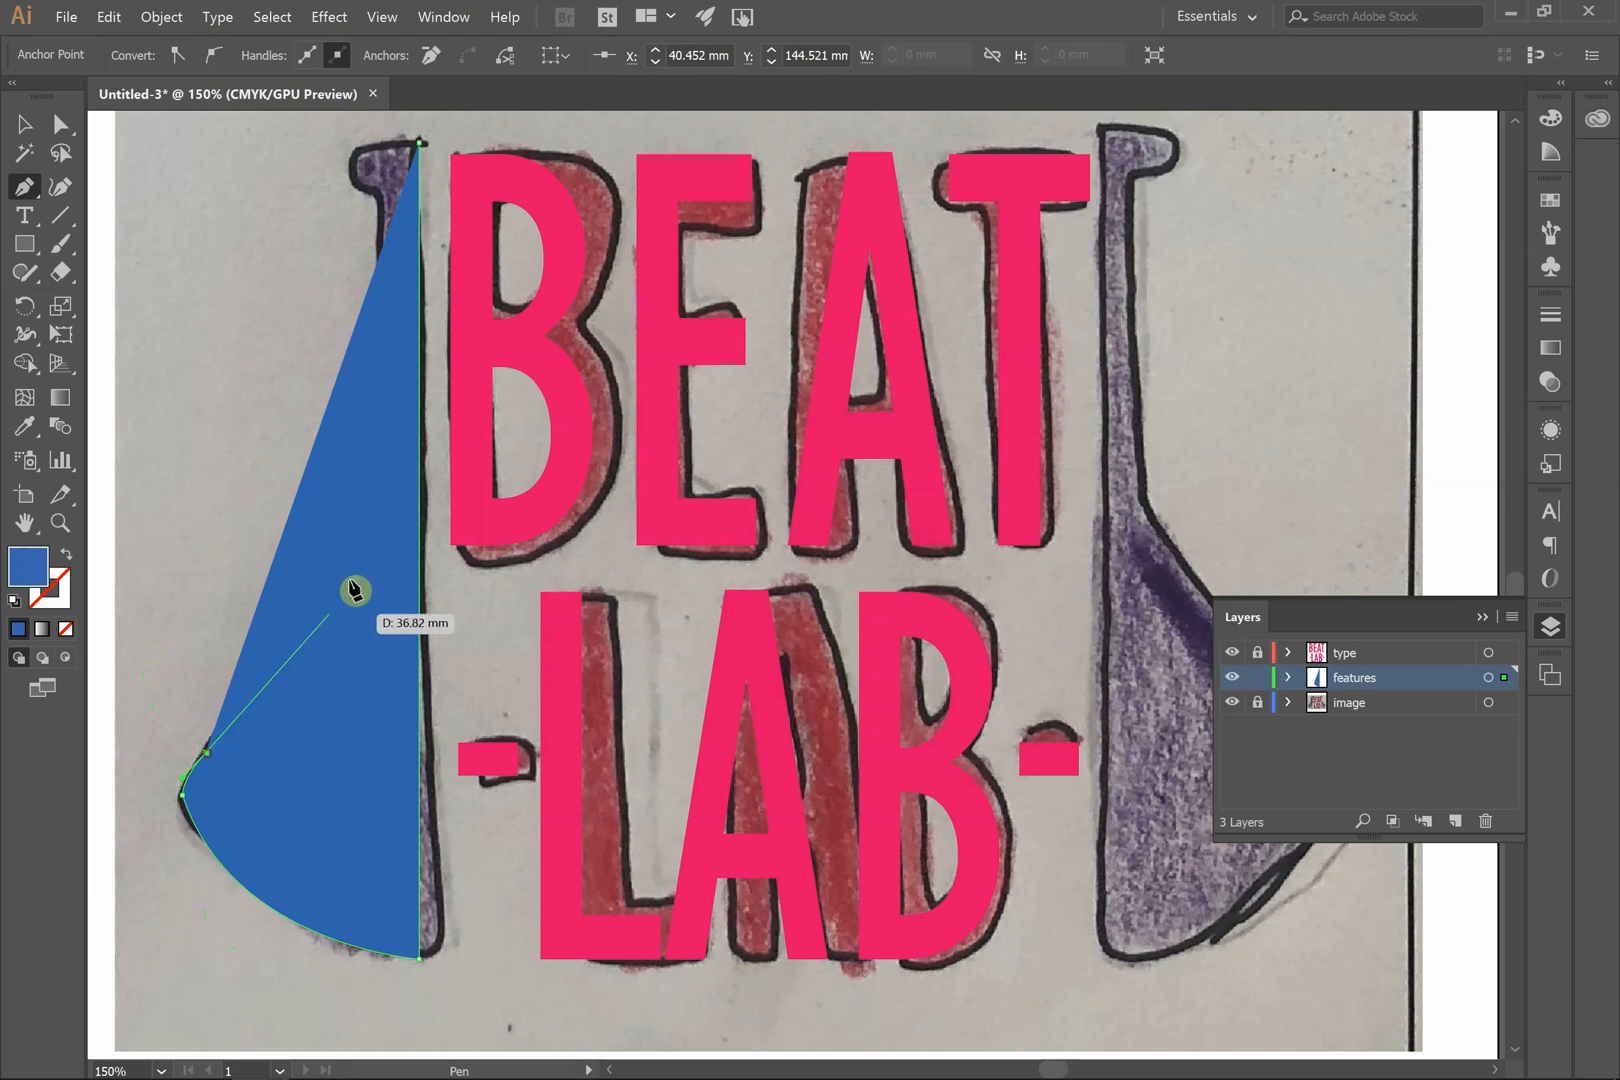
click(368, 551)
key(ctrl+z)
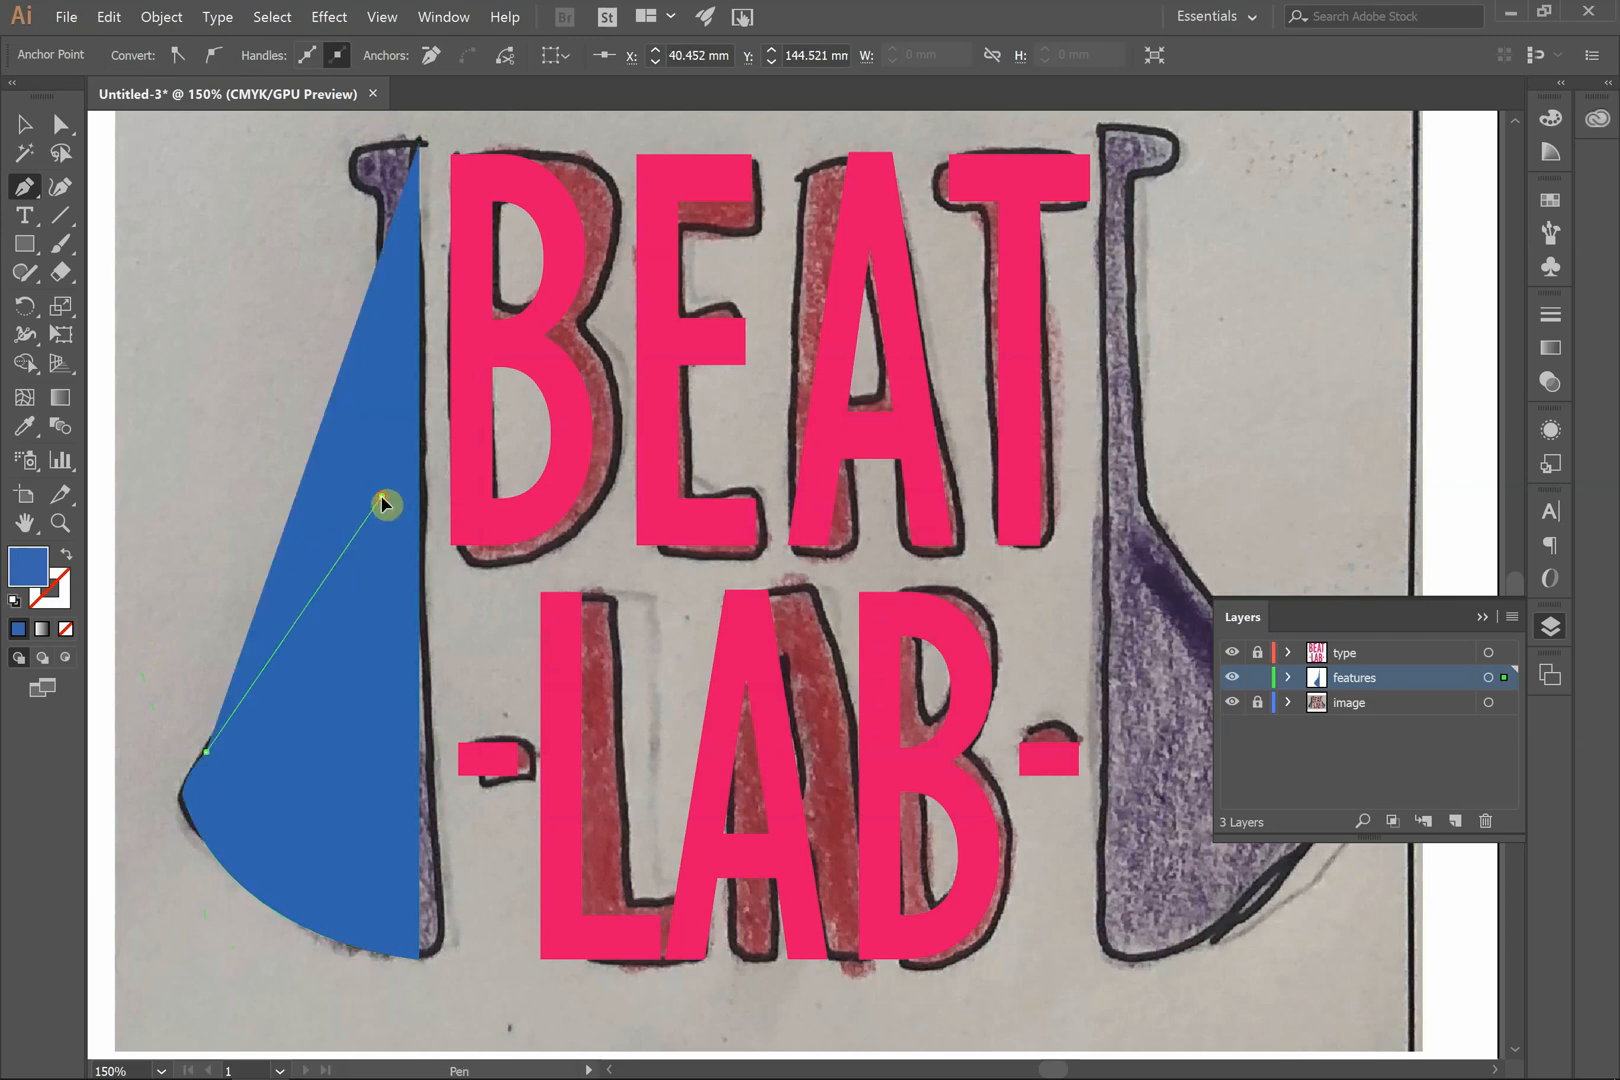
click(381, 496)
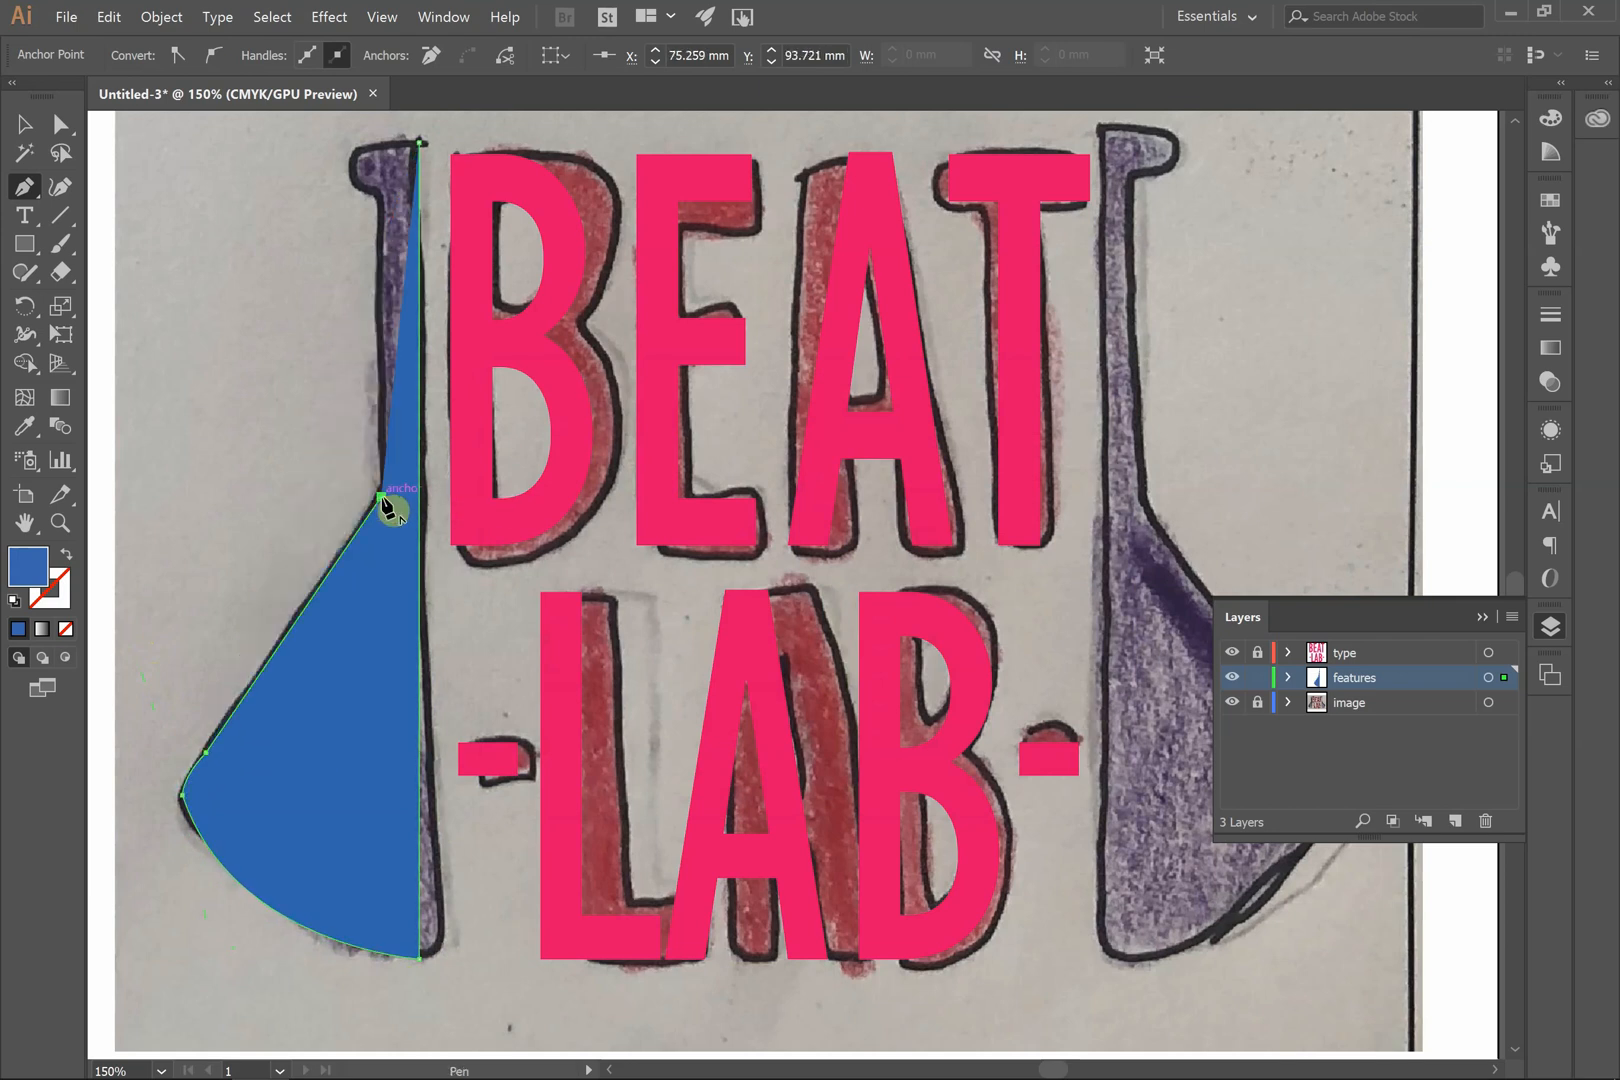
- Trace the flask's neck and rounded lip with curved anchor points, close the path at its starting point and deselect it
click(383, 193)
scroll(381, 195, up, 1)
scroll(385, 200, up, 3)
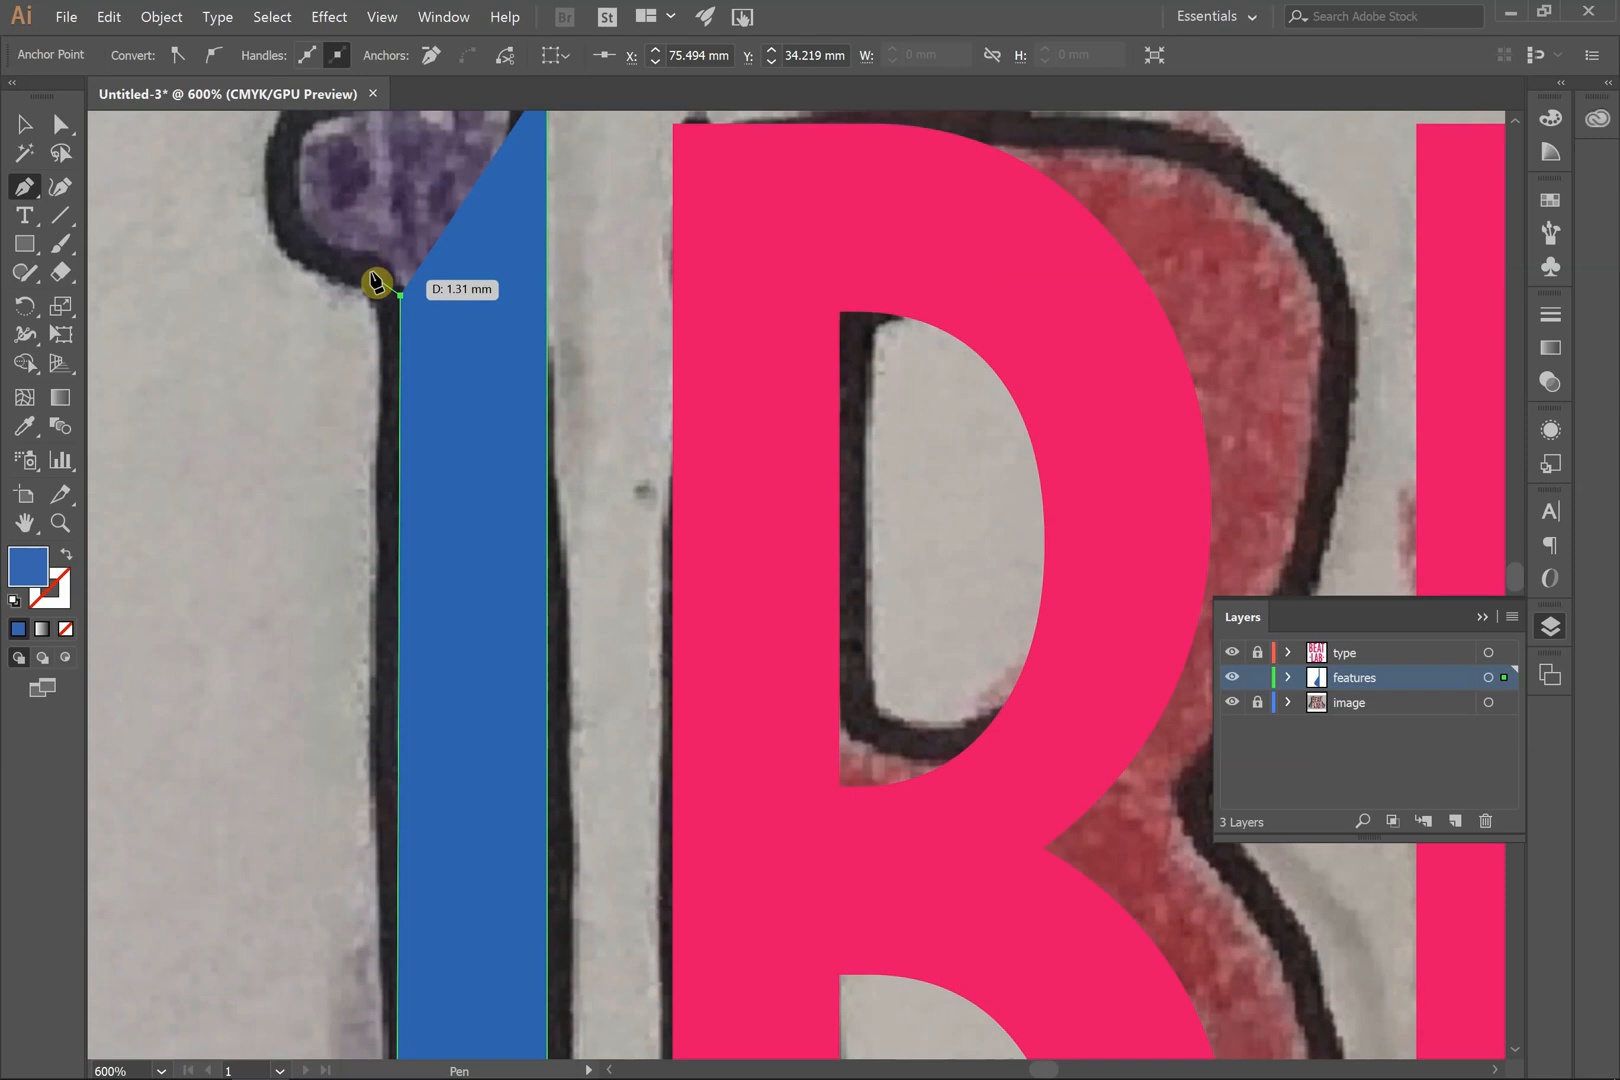
click(353, 272)
scroll(318, 275, up, 2)
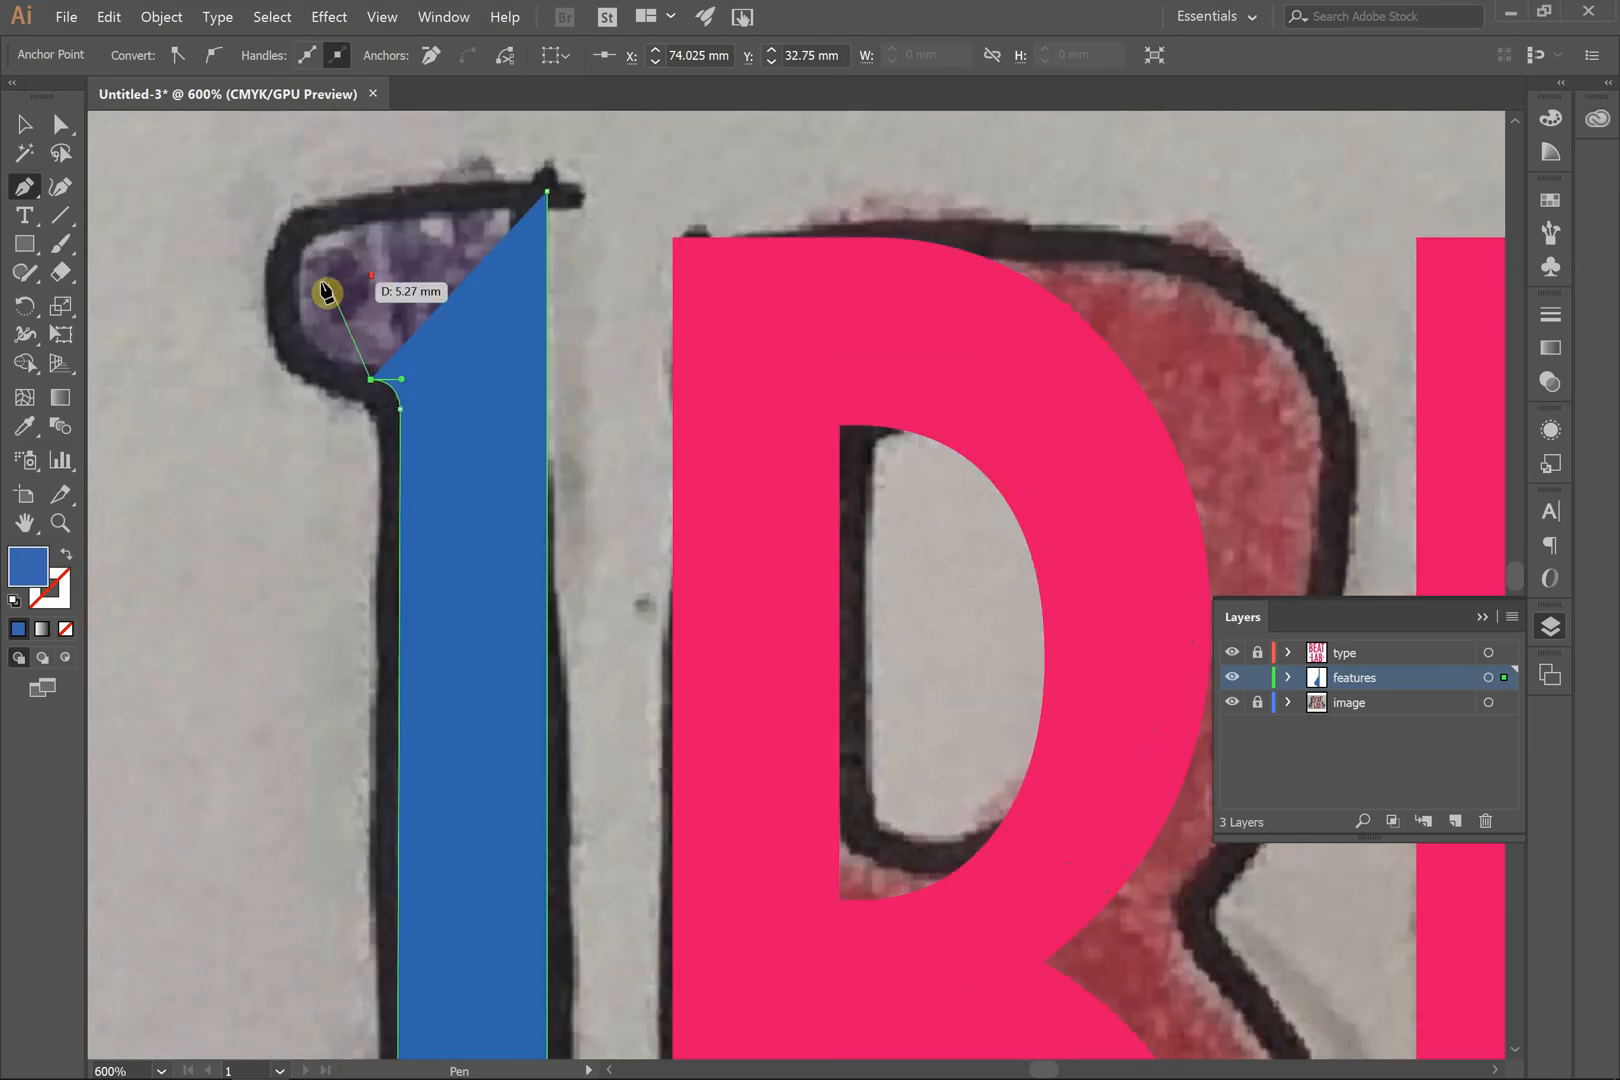
drag(282, 300, 281, 216)
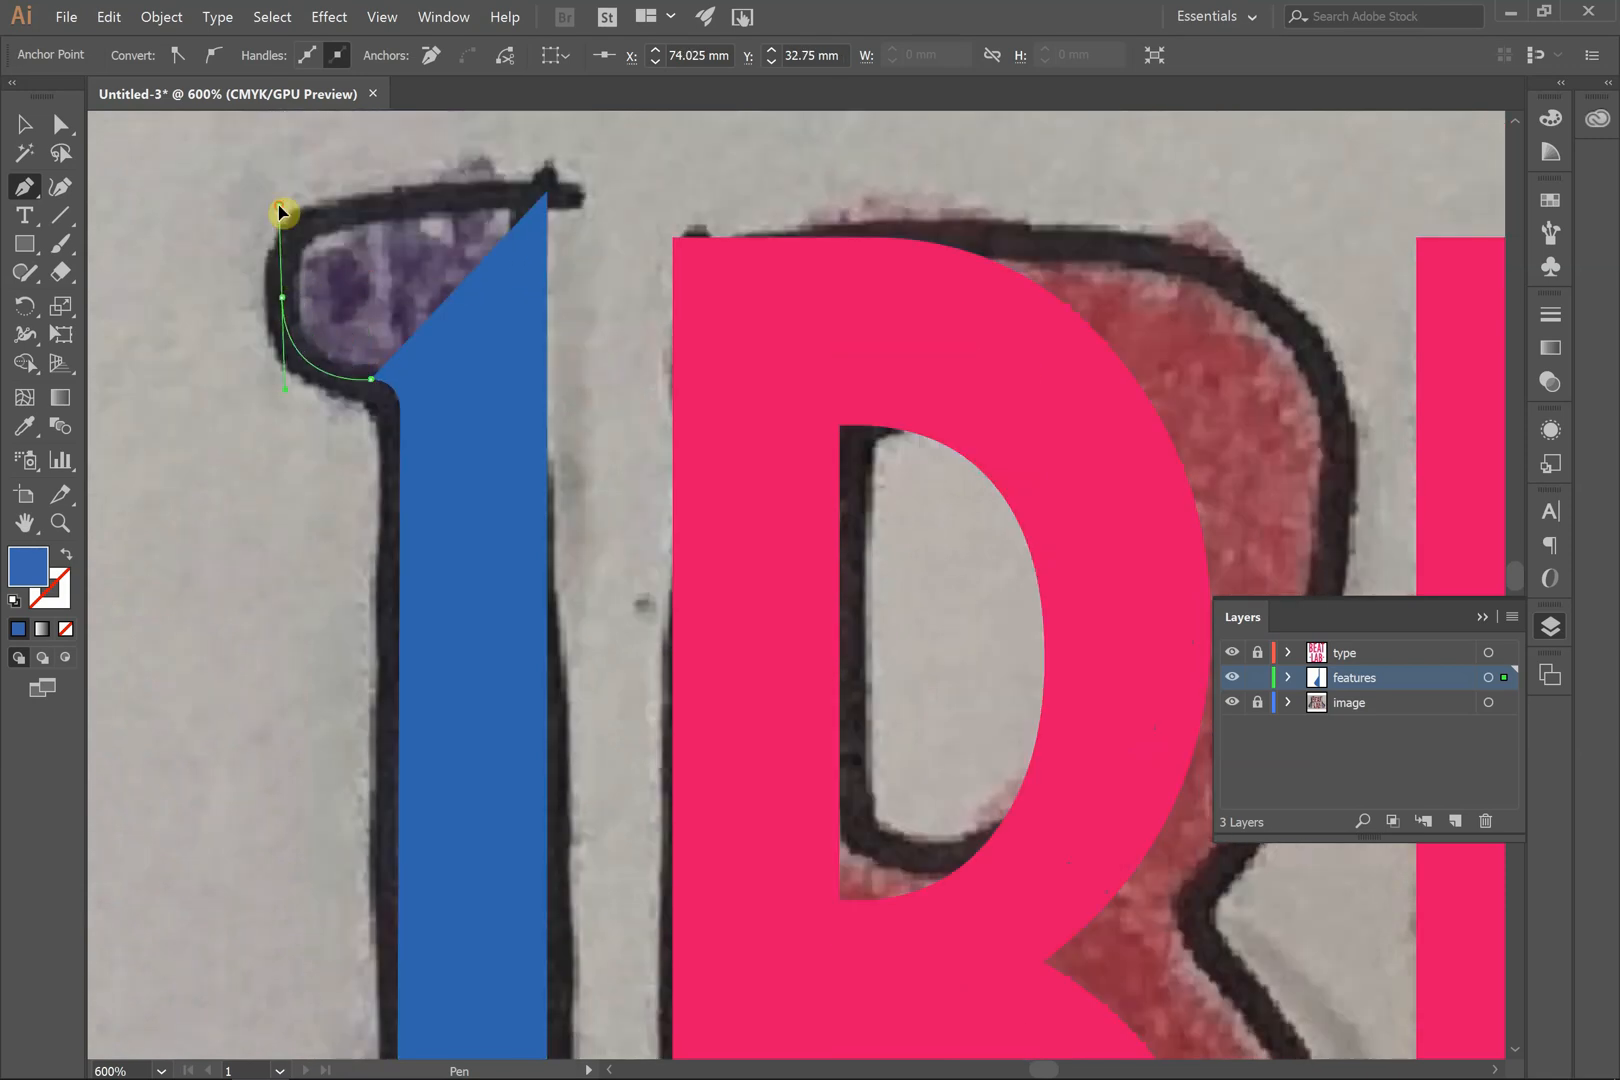
click(282, 299)
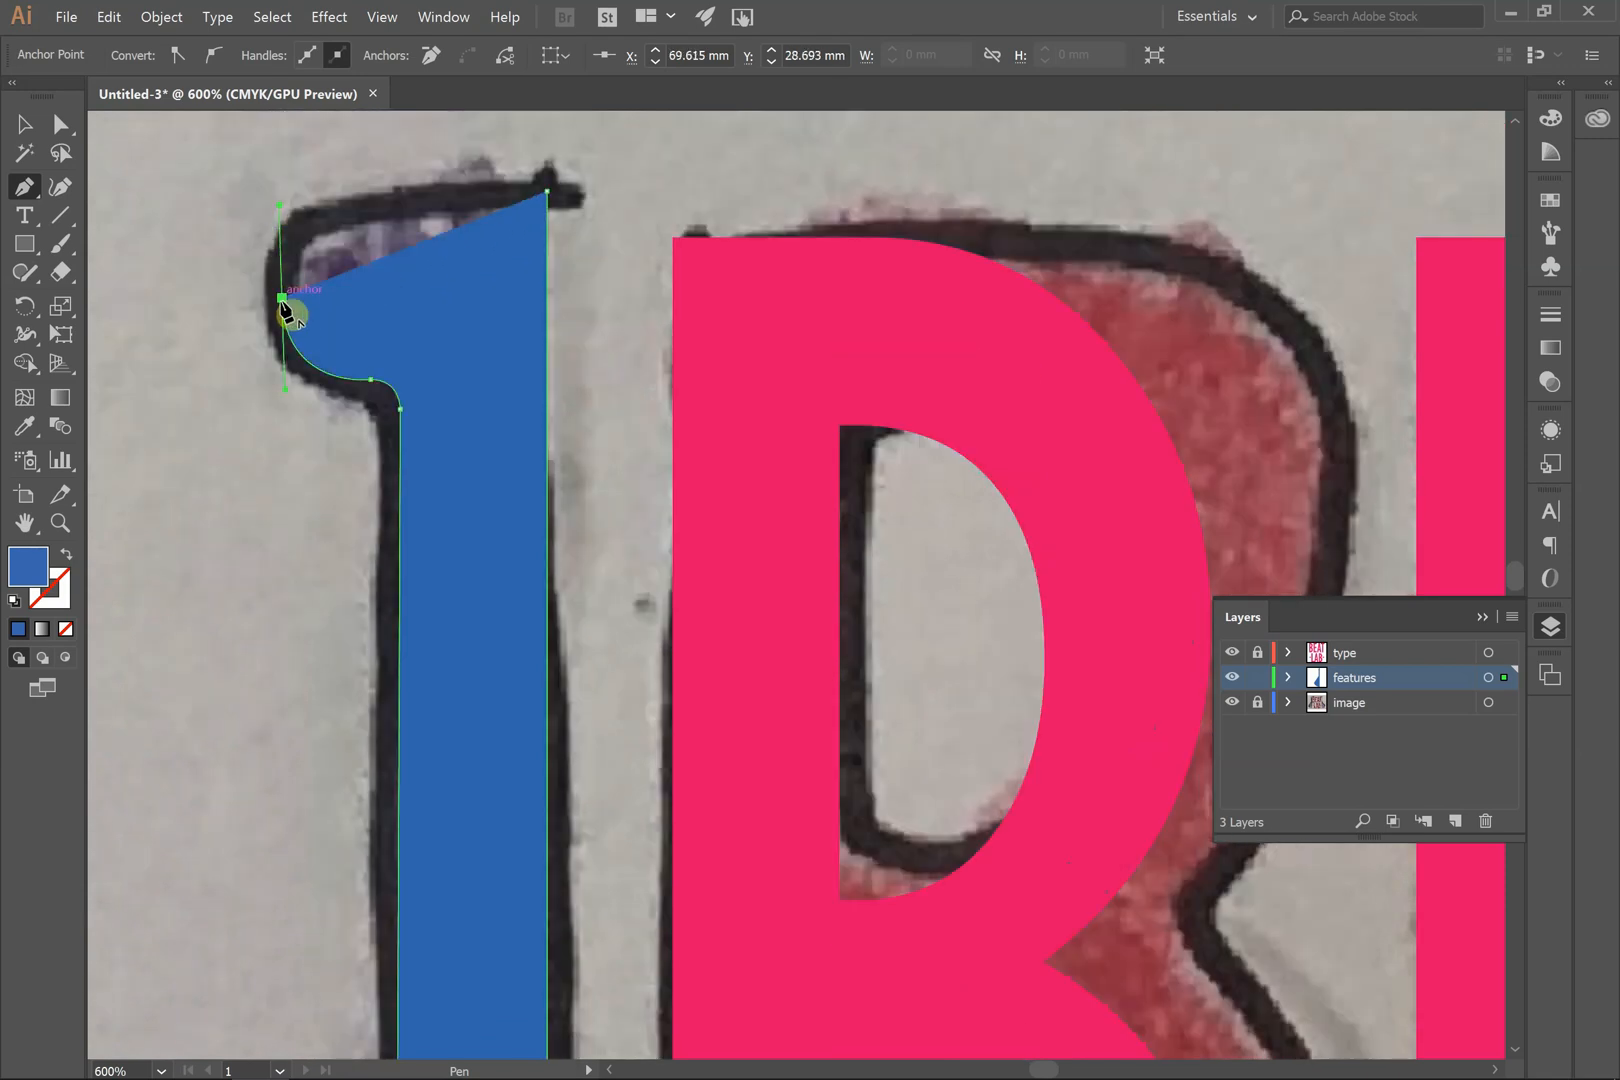
drag(349, 191, 427, 189)
click(352, 196)
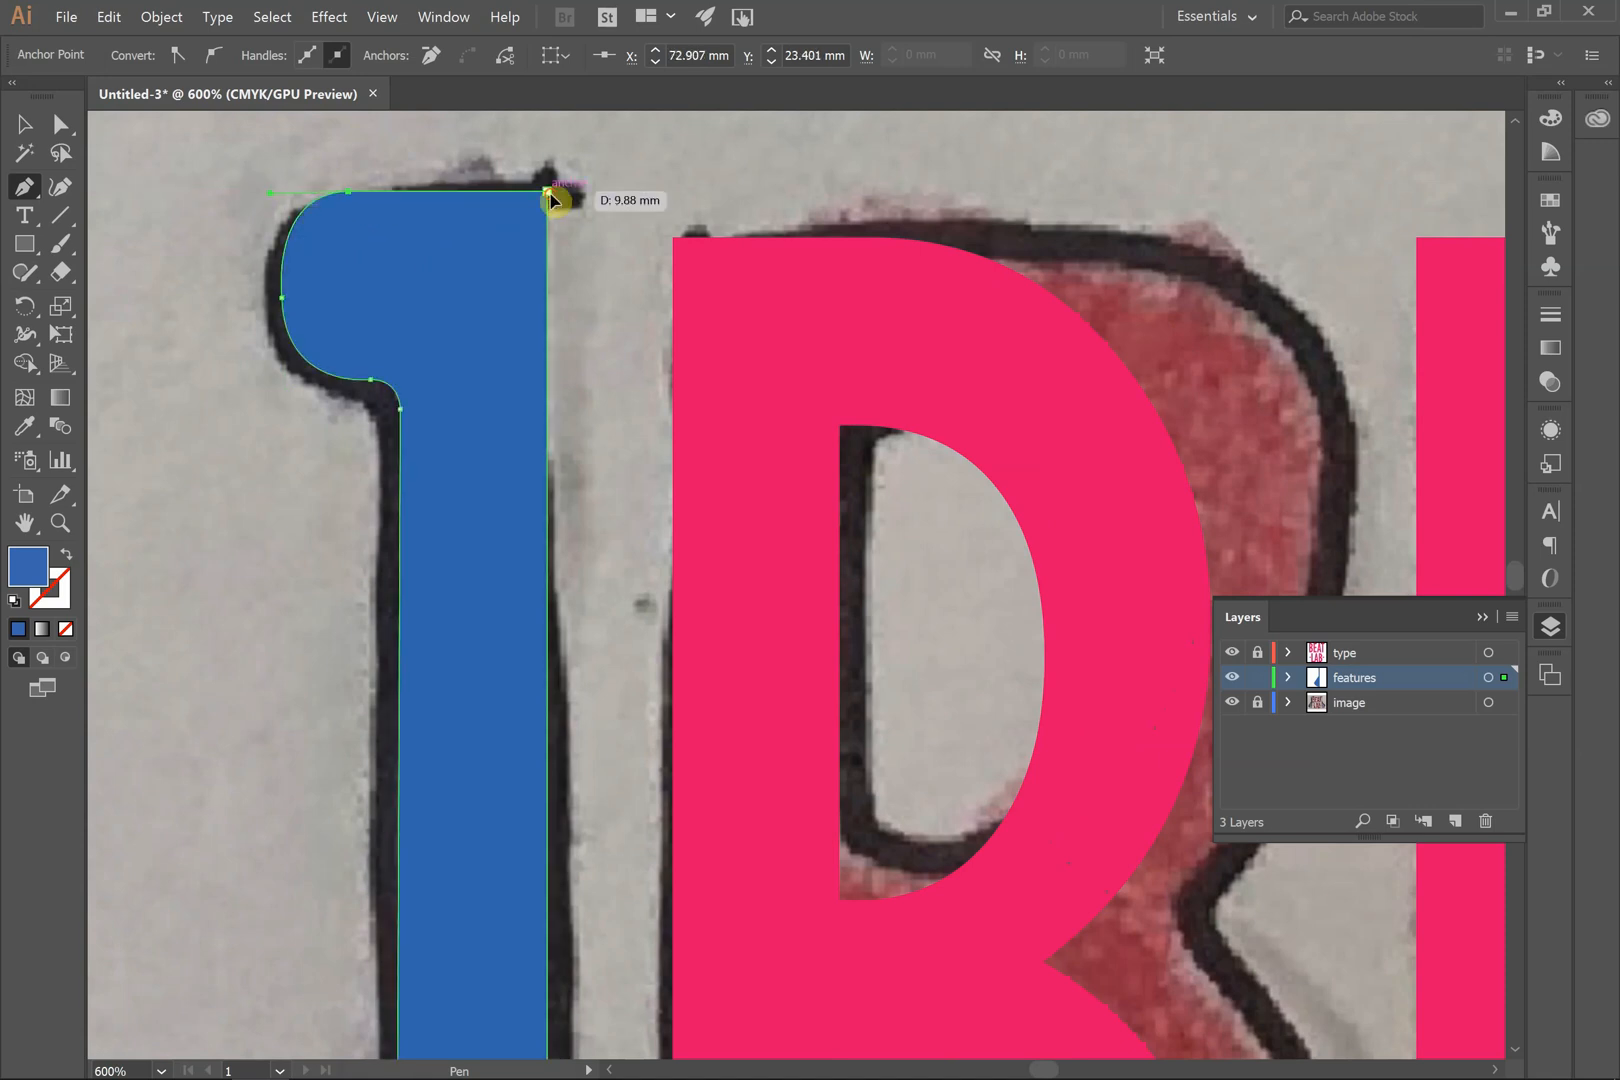
click(549, 193)
click(24, 124)
click(190, 429)
- Check the blue flask beside the lettering with the image layer hidden, and show the image layer again
scroll(288, 560, down, 4)
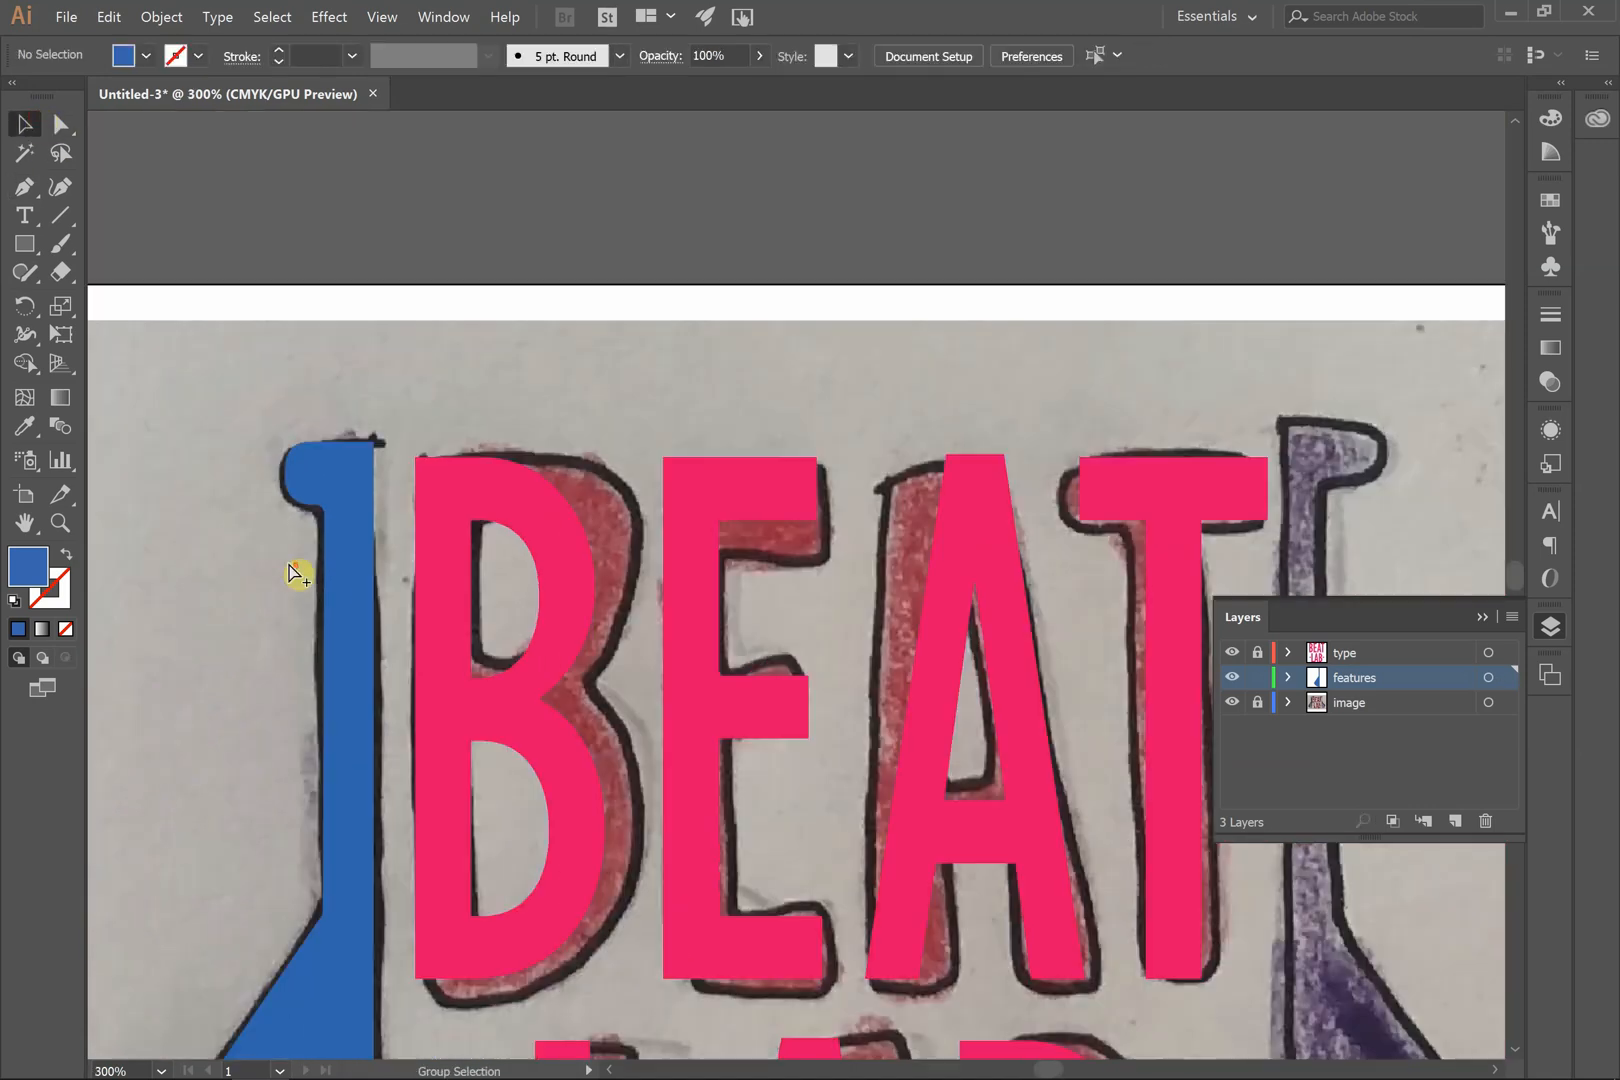
scroll(311, 590, down, 1)
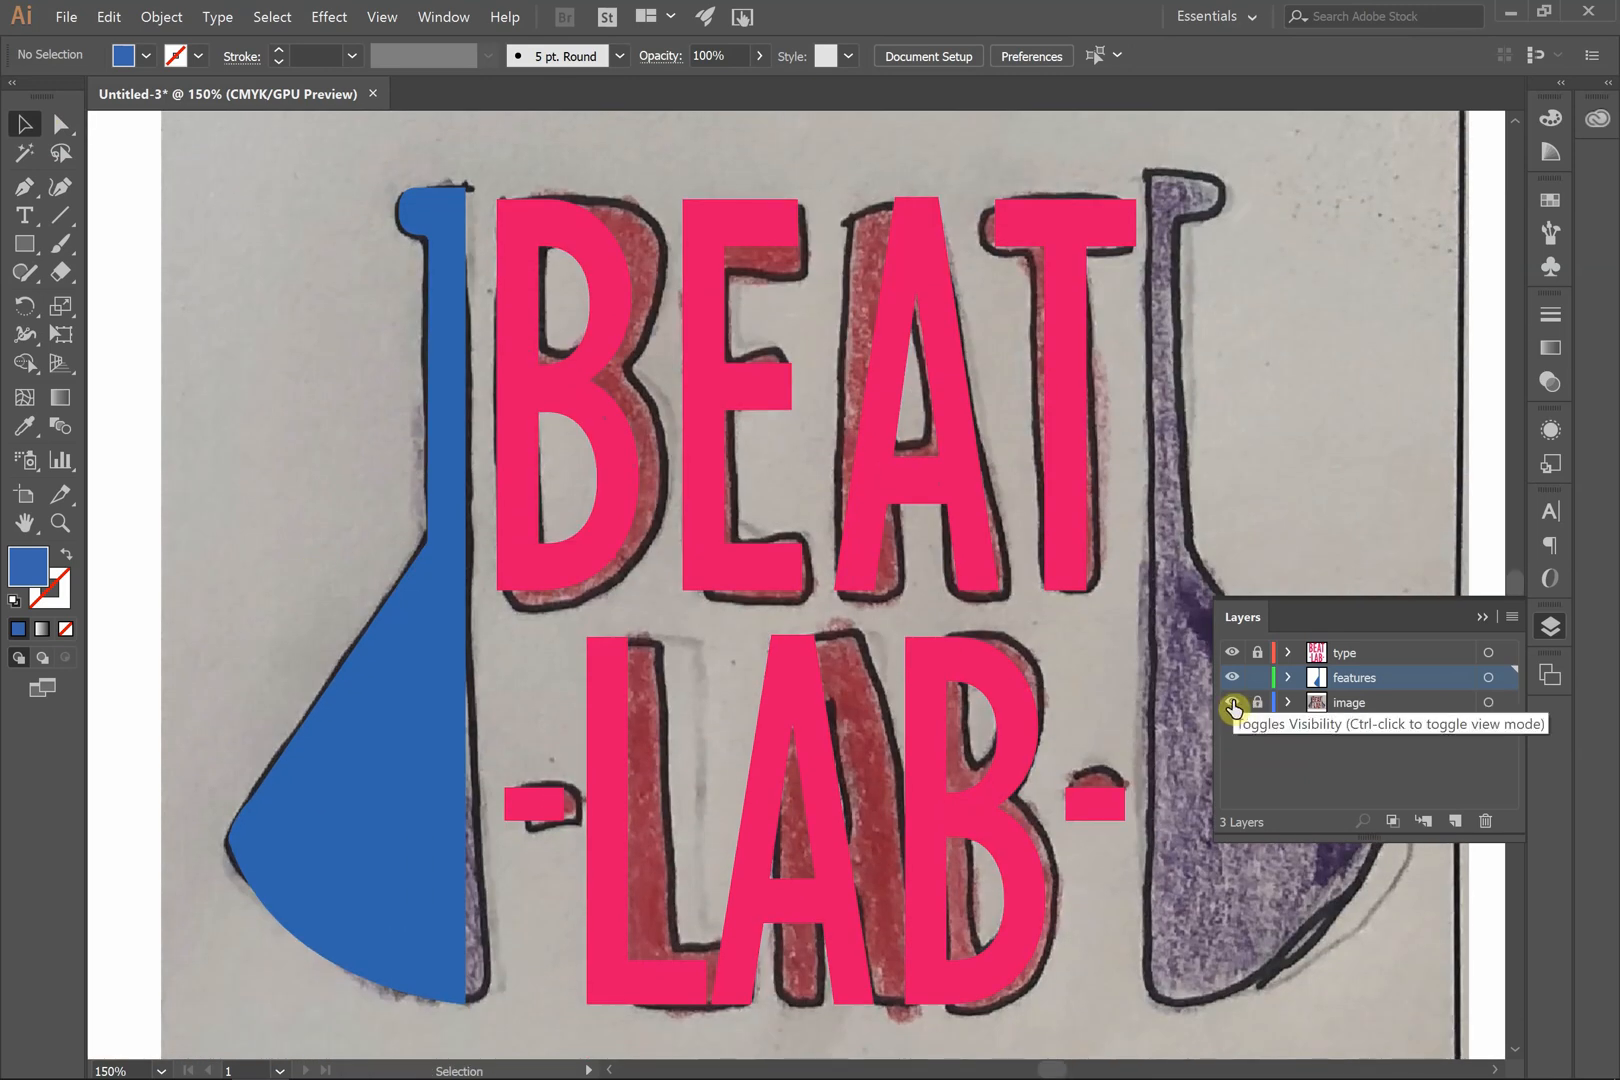
click(1232, 704)
scroll(705, 492, down, 1)
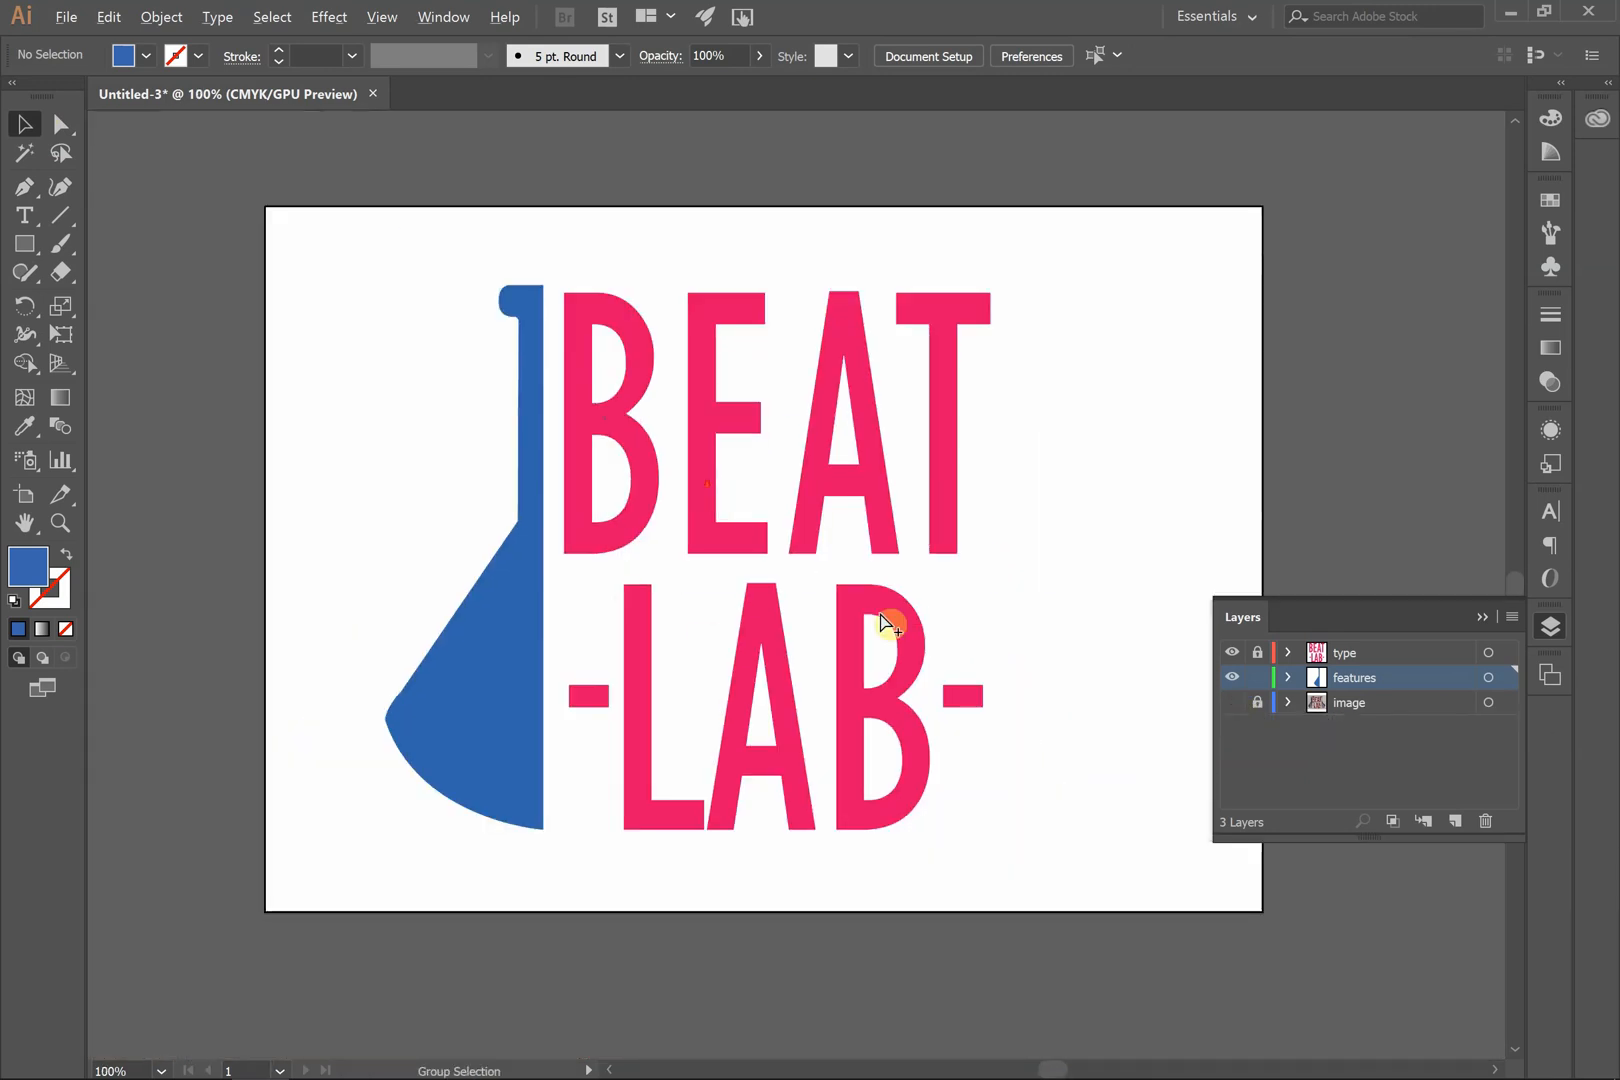
scroll(910, 618, right, 1)
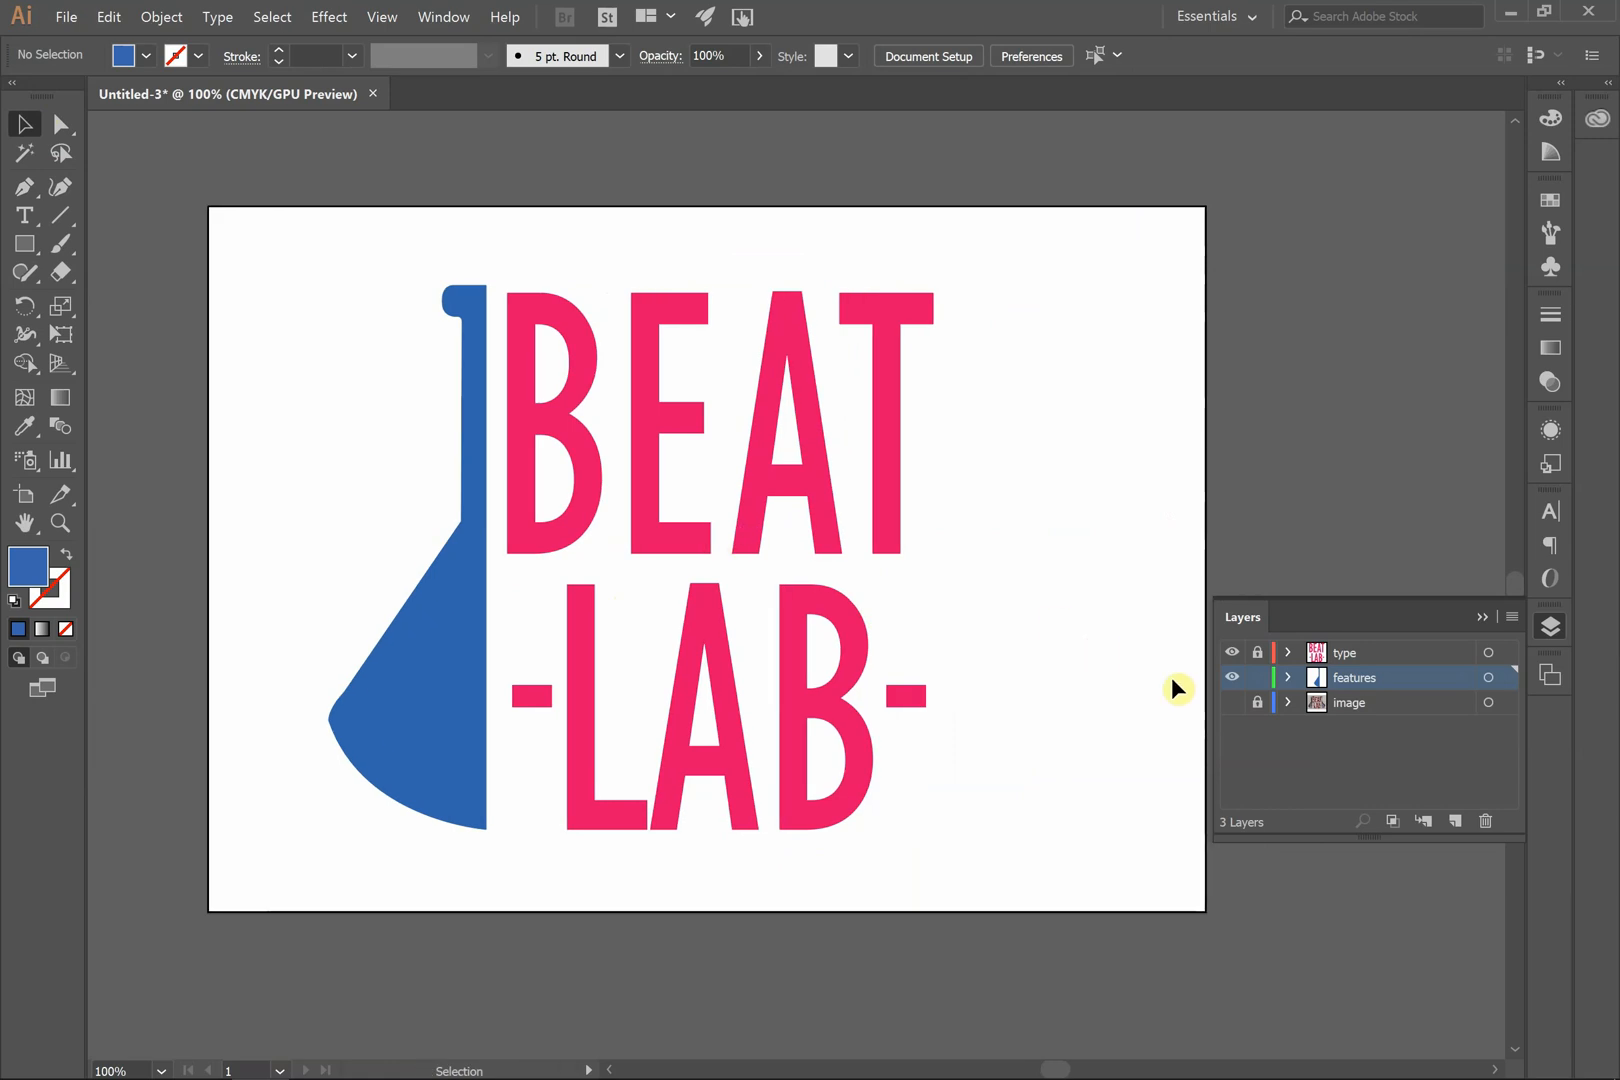
click(1232, 702)
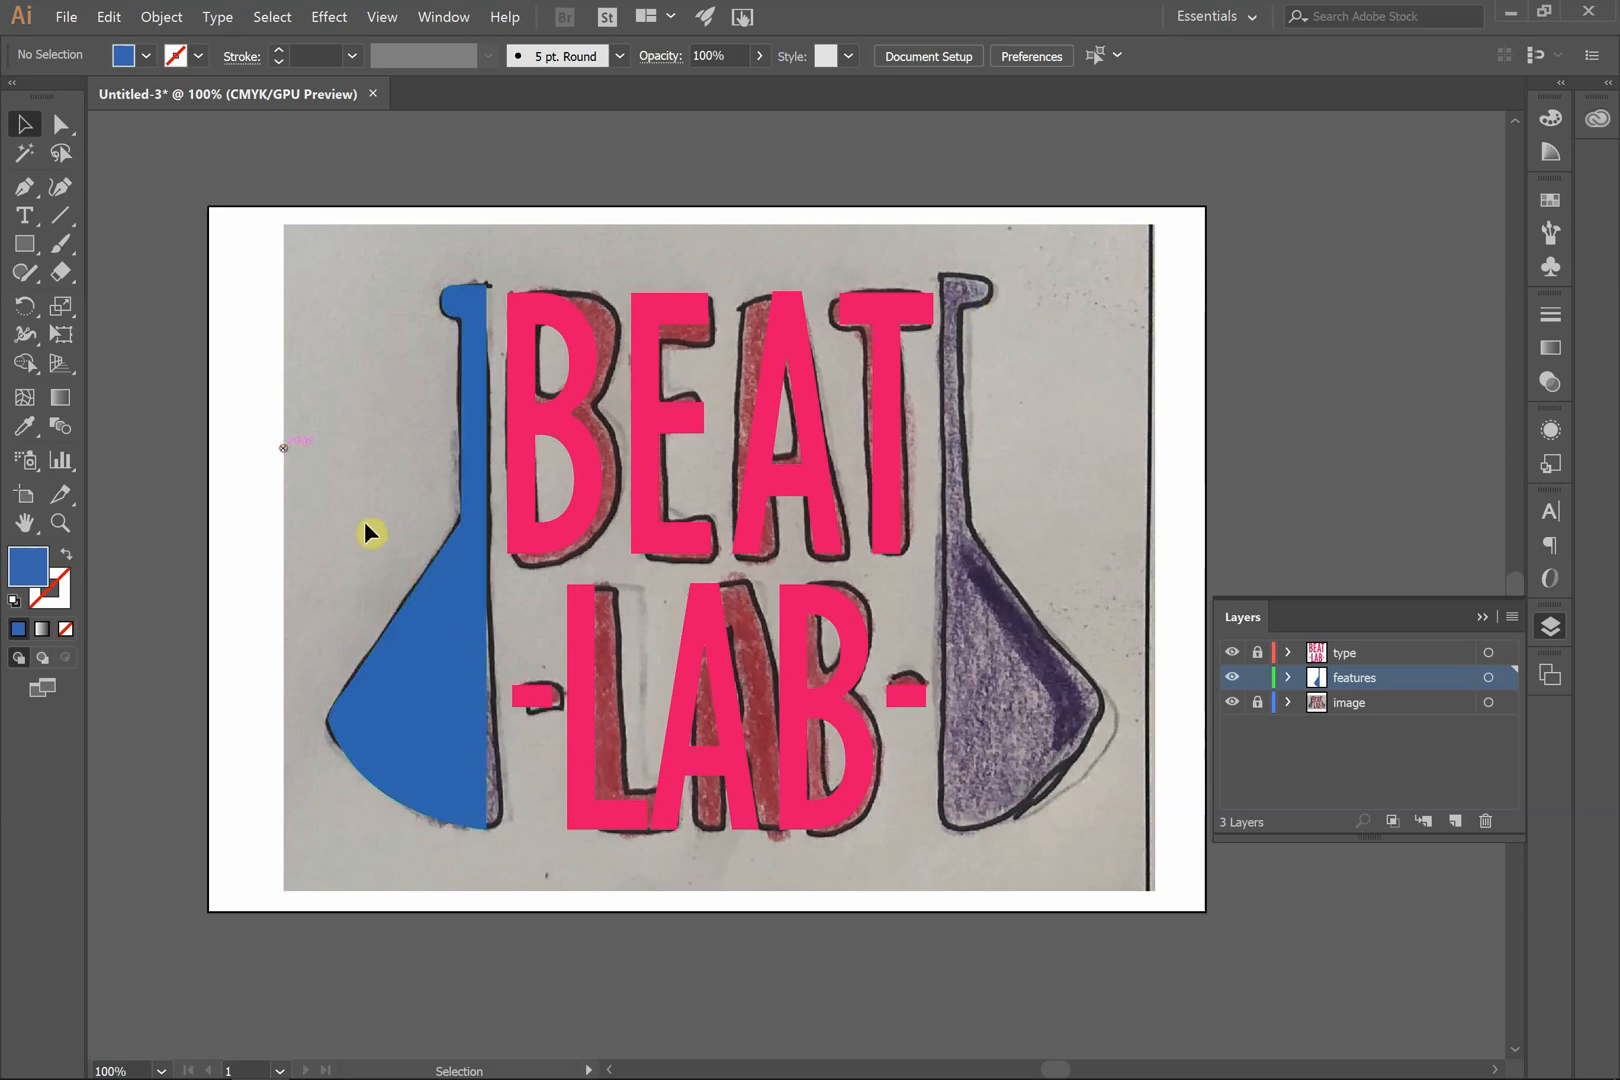
click(427, 673)
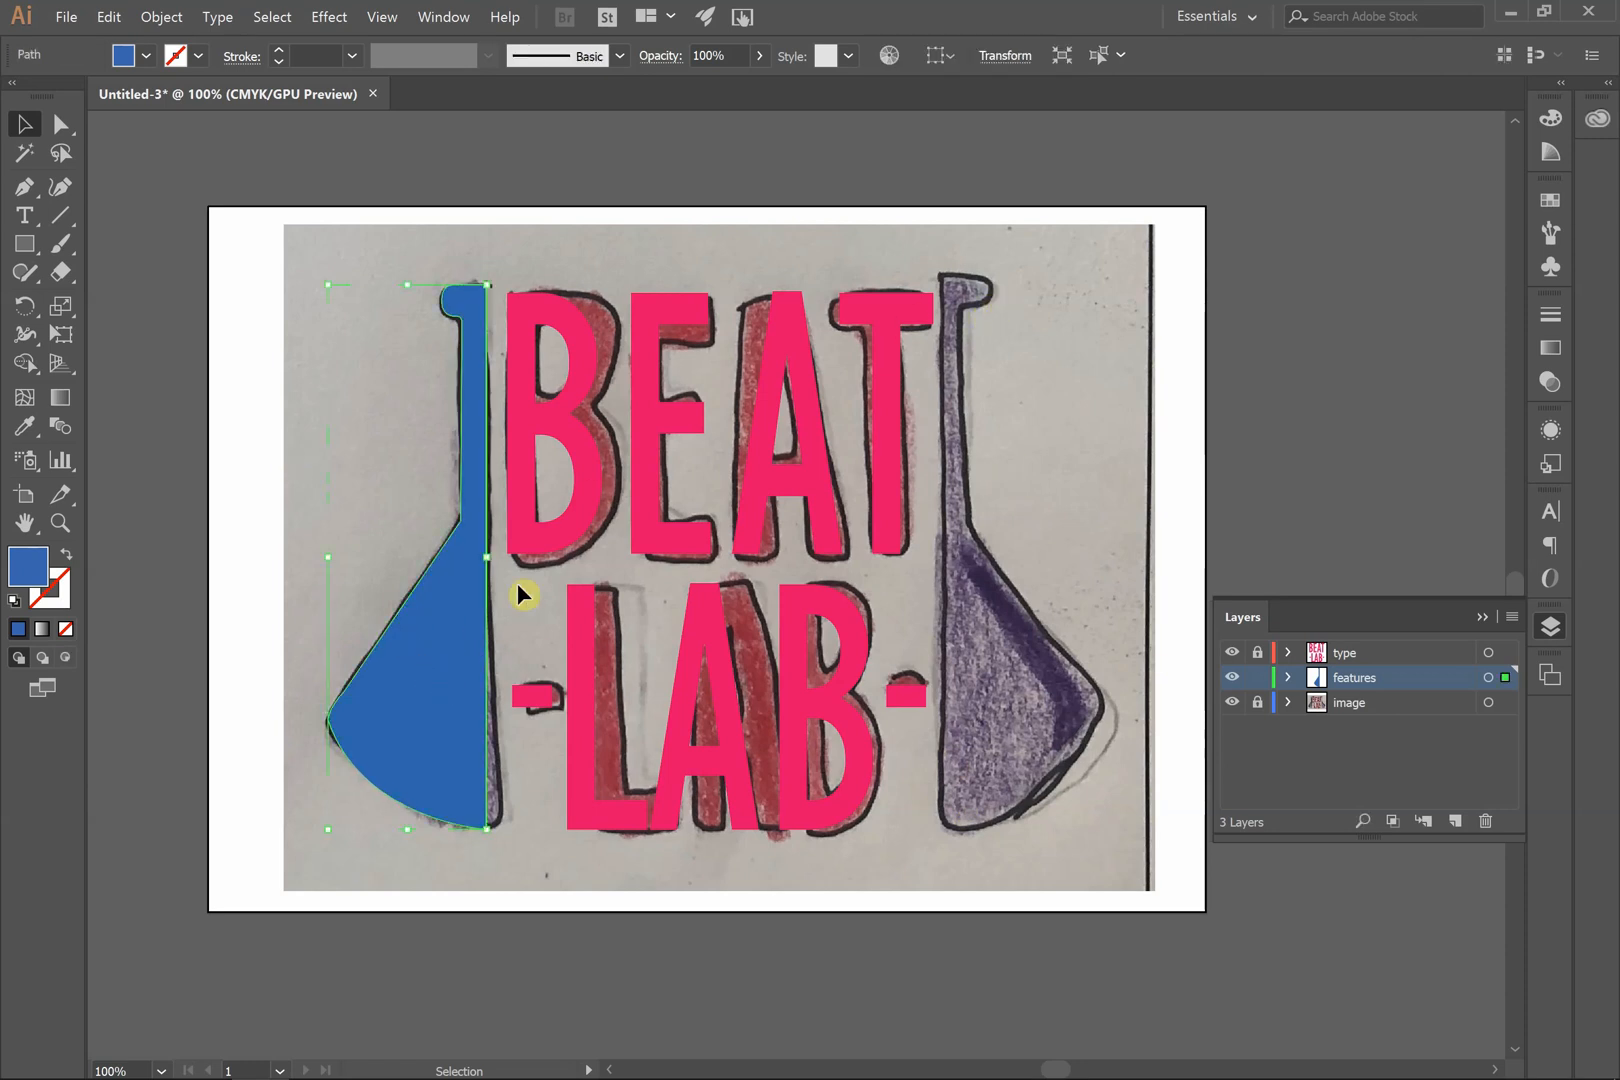
ctrl+alt+click(425, 678)
drag(419, 674, 1050, 677)
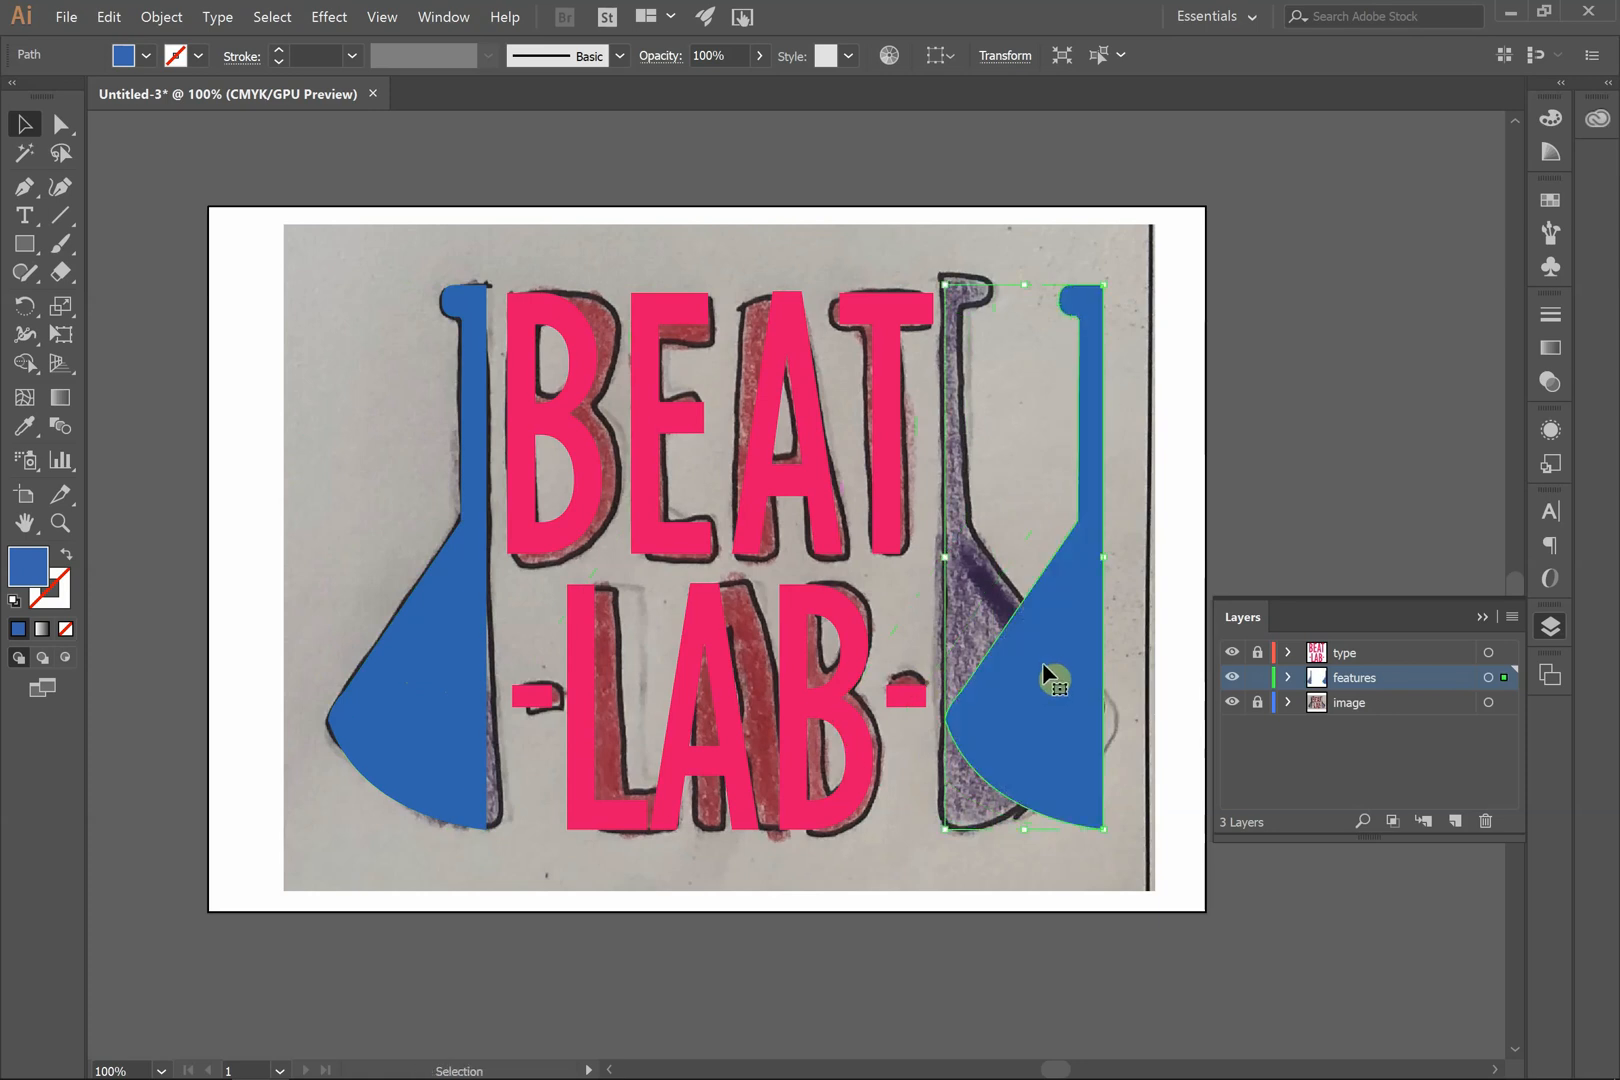
key(Delete)
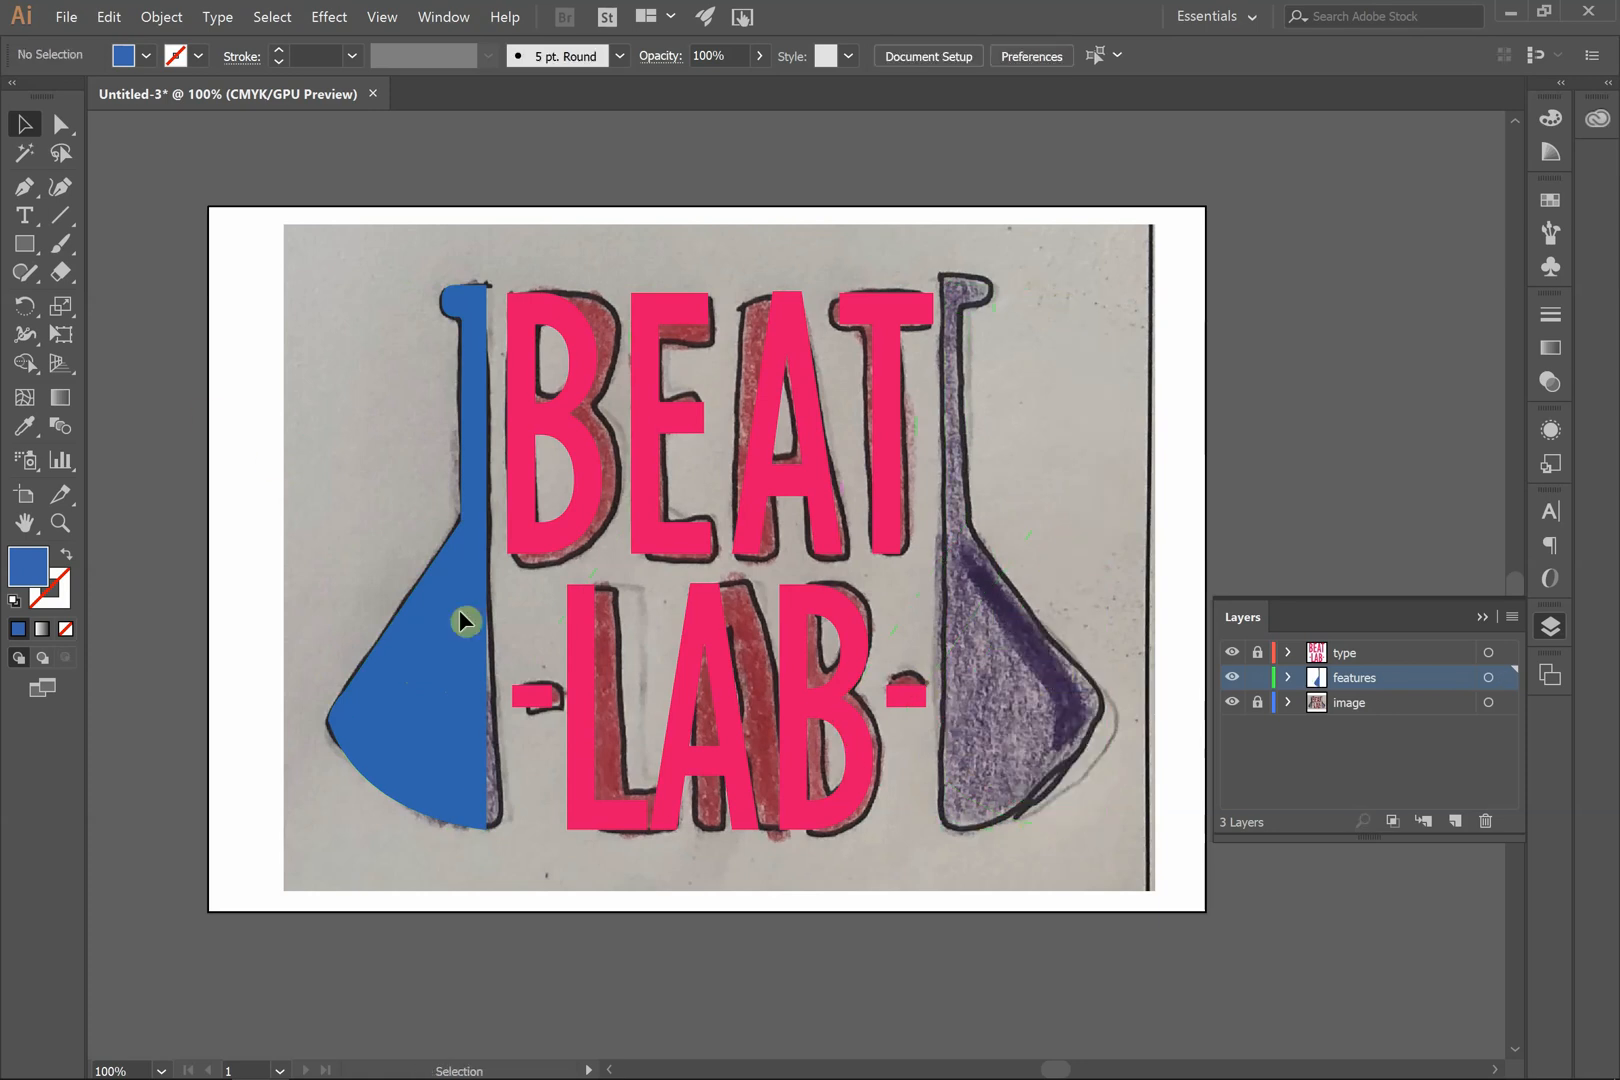
- Duplicate the blue flask horizontally onto the sketched flask on the other side of the lettering
ctrl+alt+click(448, 656)
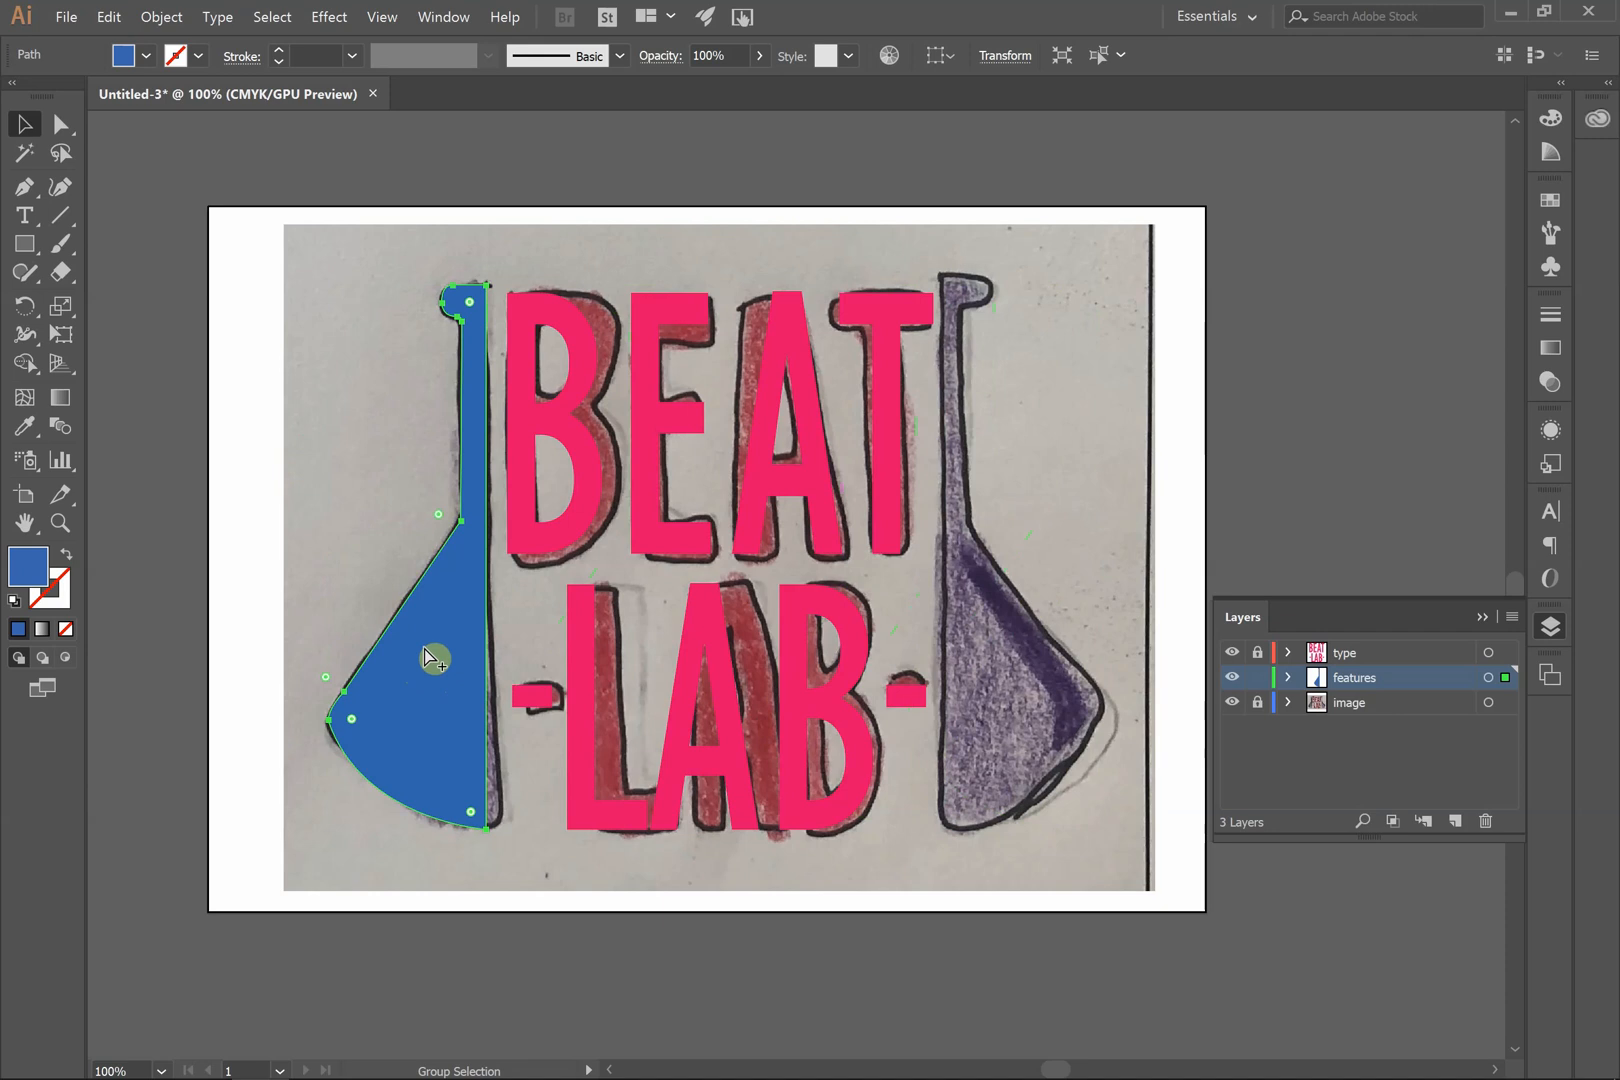
drag(424, 648, 1046, 693)
click(1190, 461)
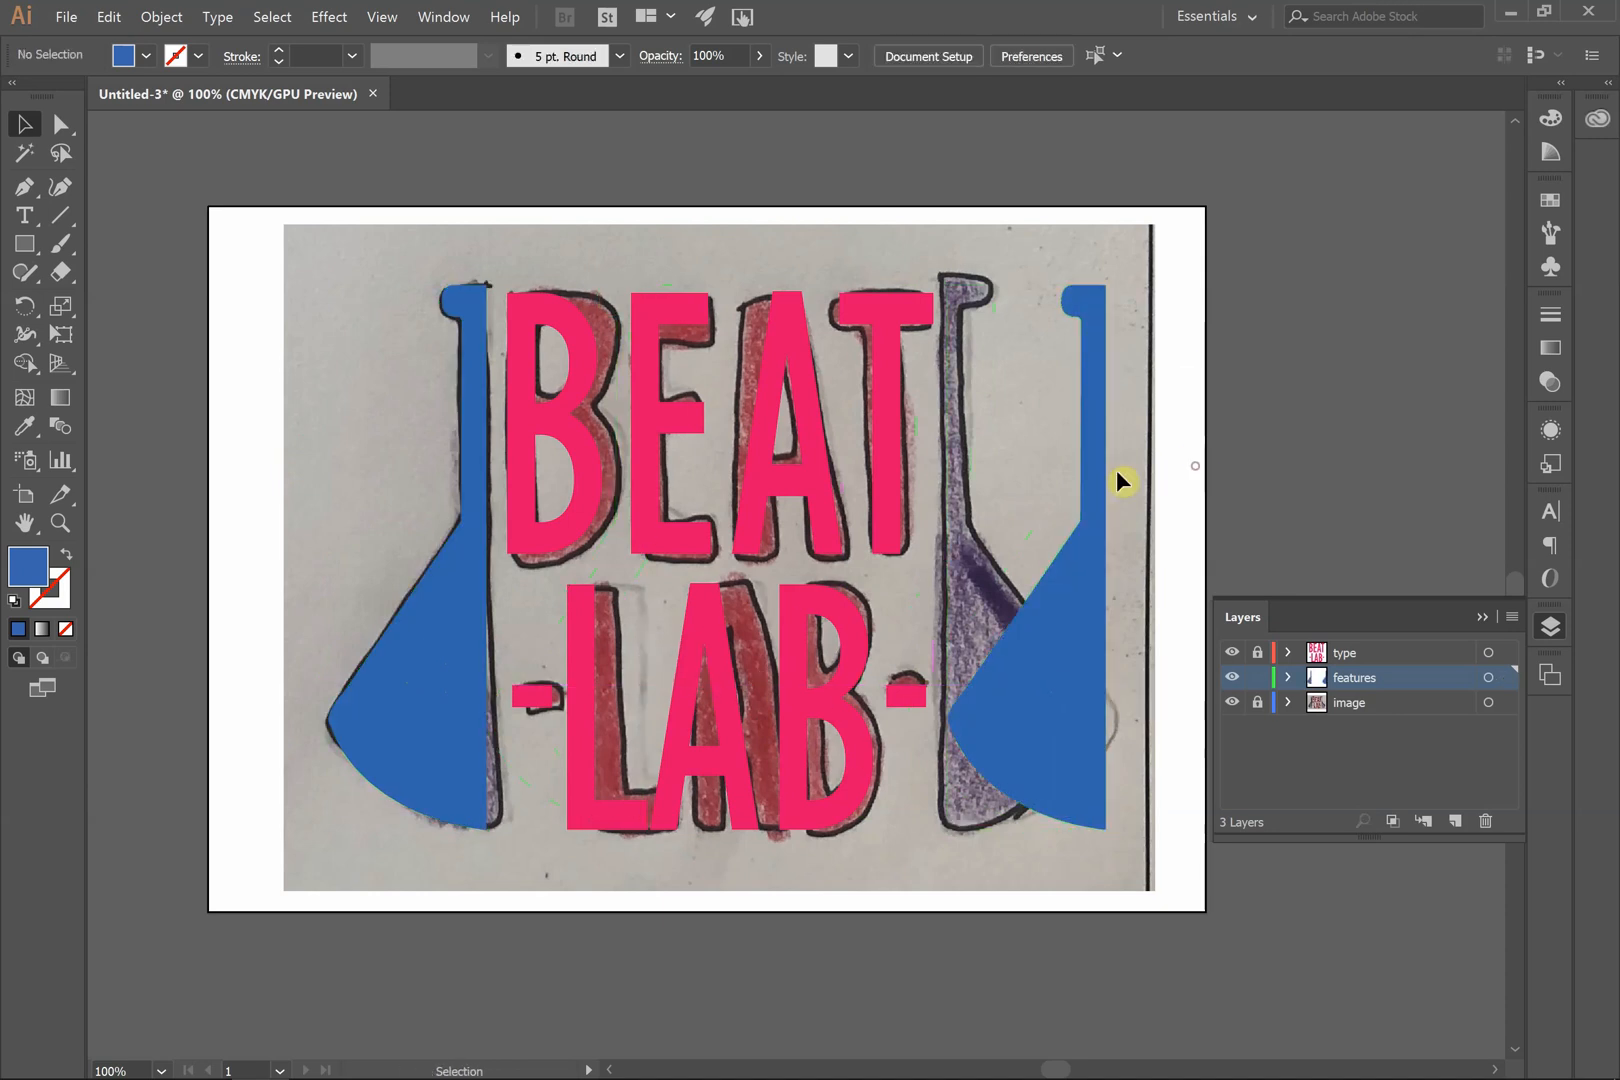
- Reflect the duplicated flask across the vertical axis so it mirrors the original, and deselect it
click(1064, 645)
right_click(1060, 658)
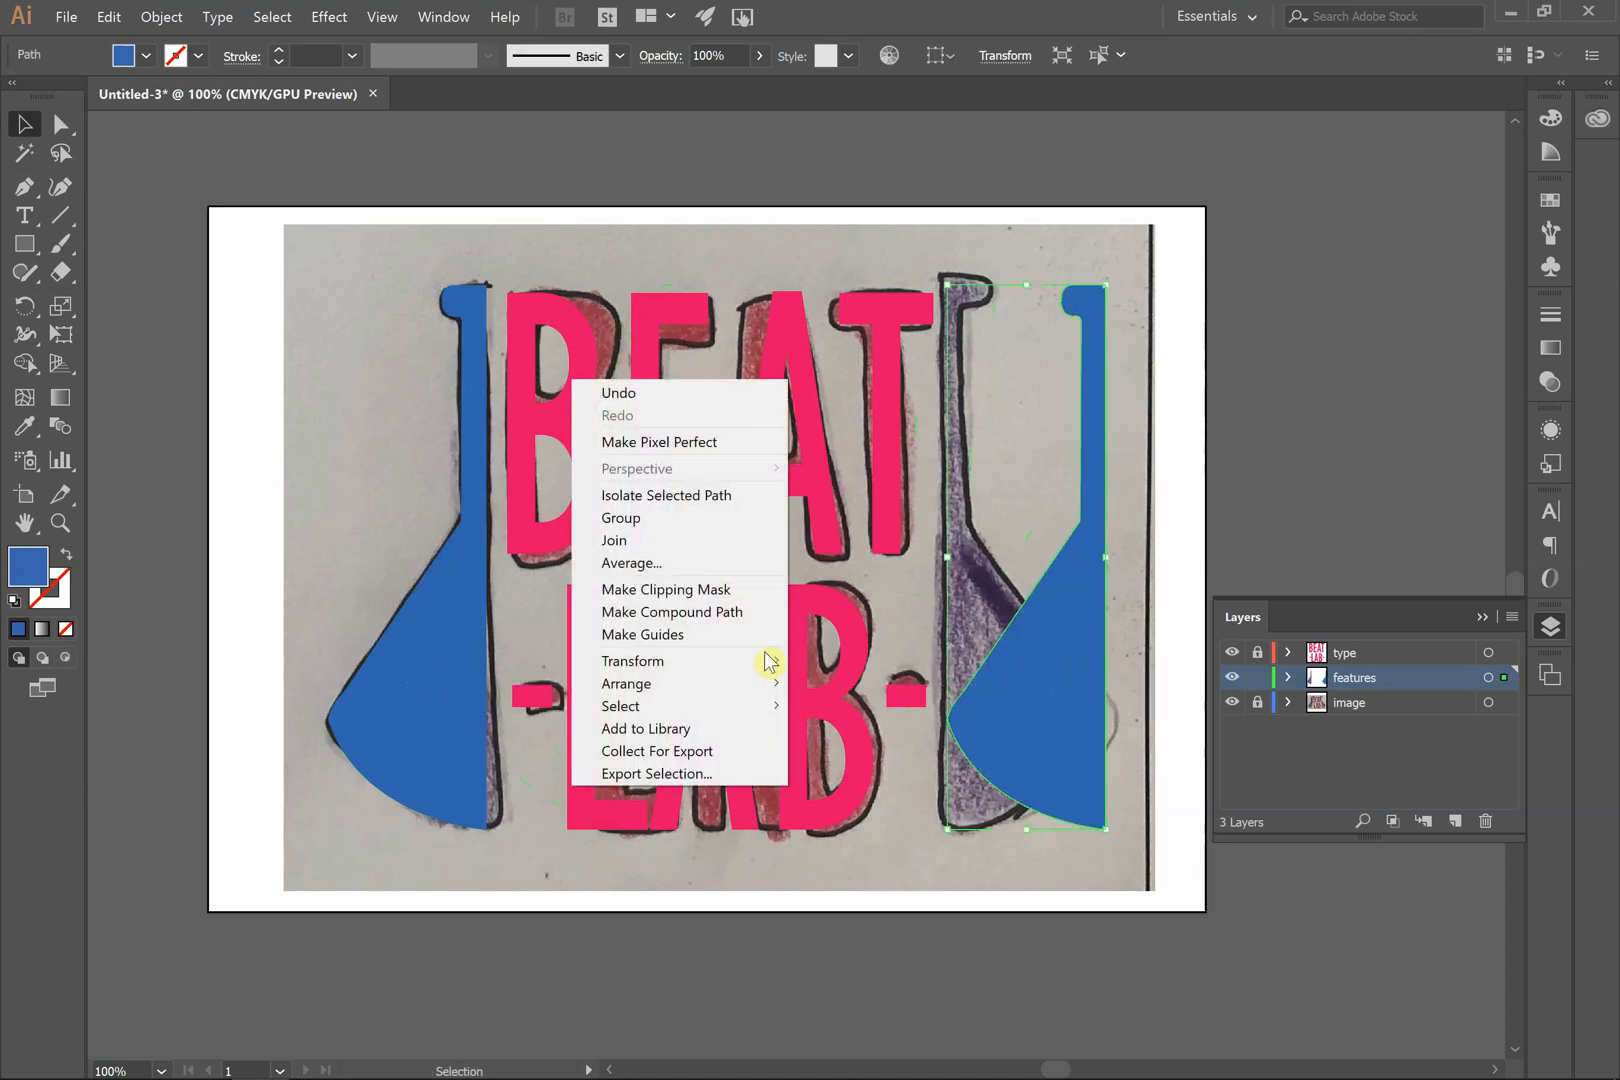
mouse_move(687, 661)
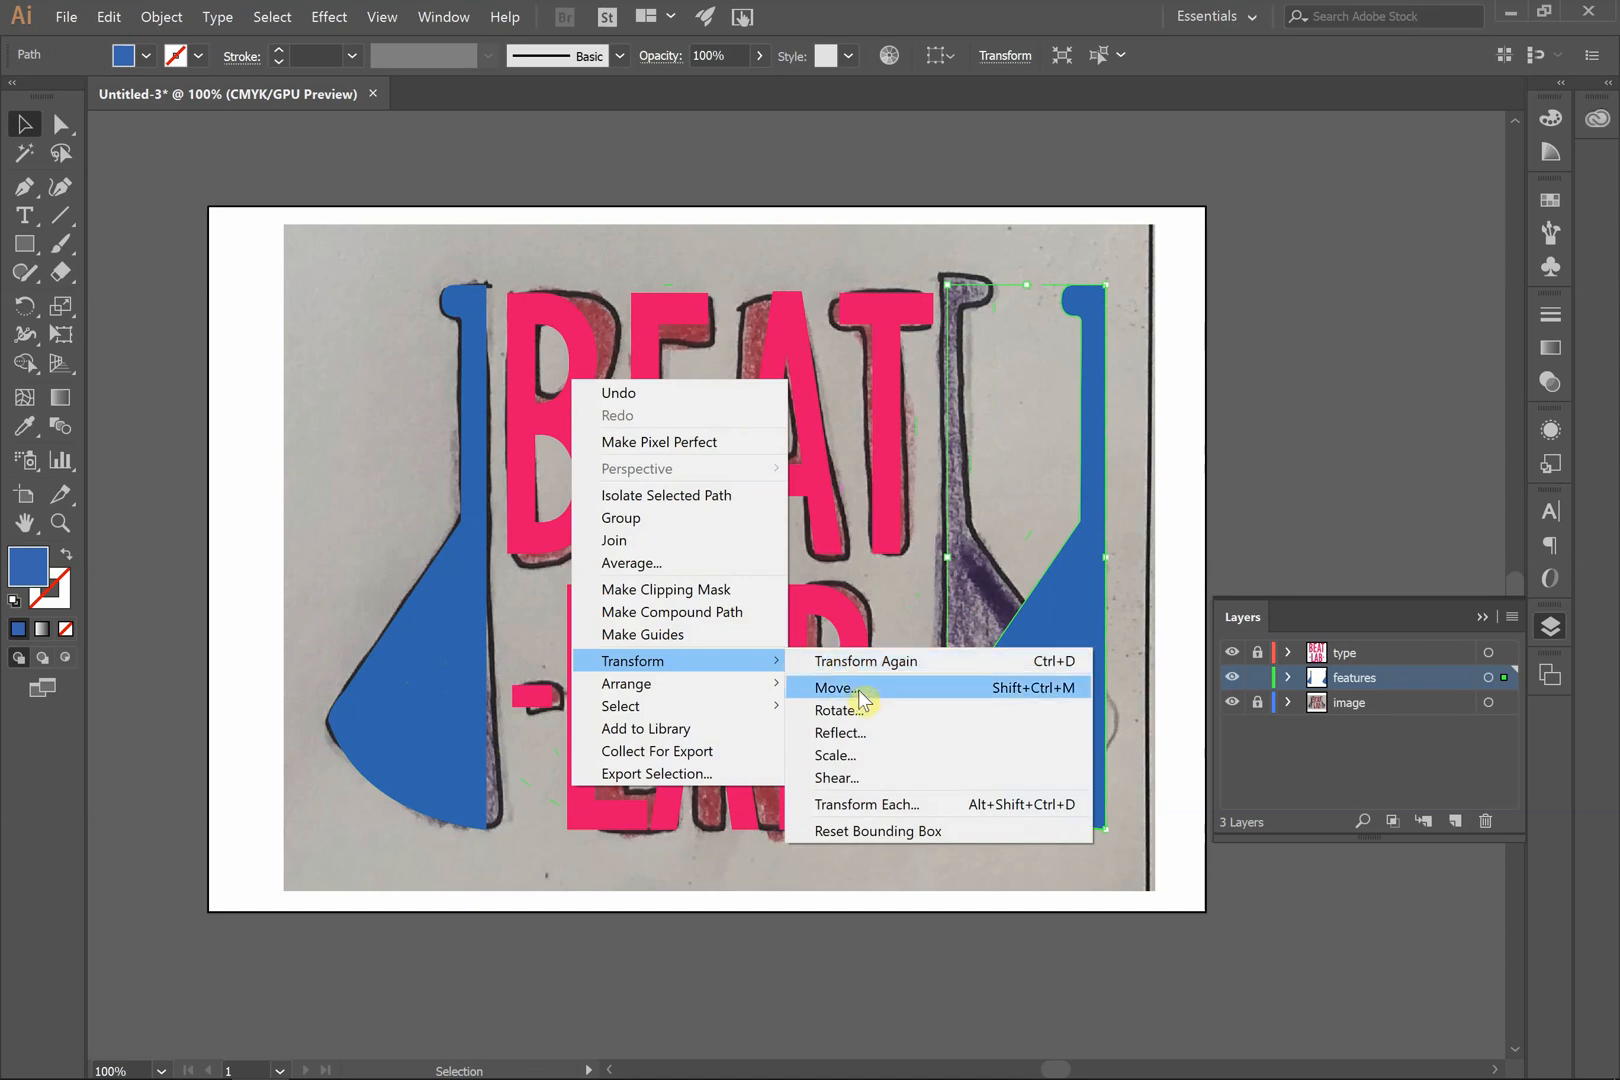
click(891, 732)
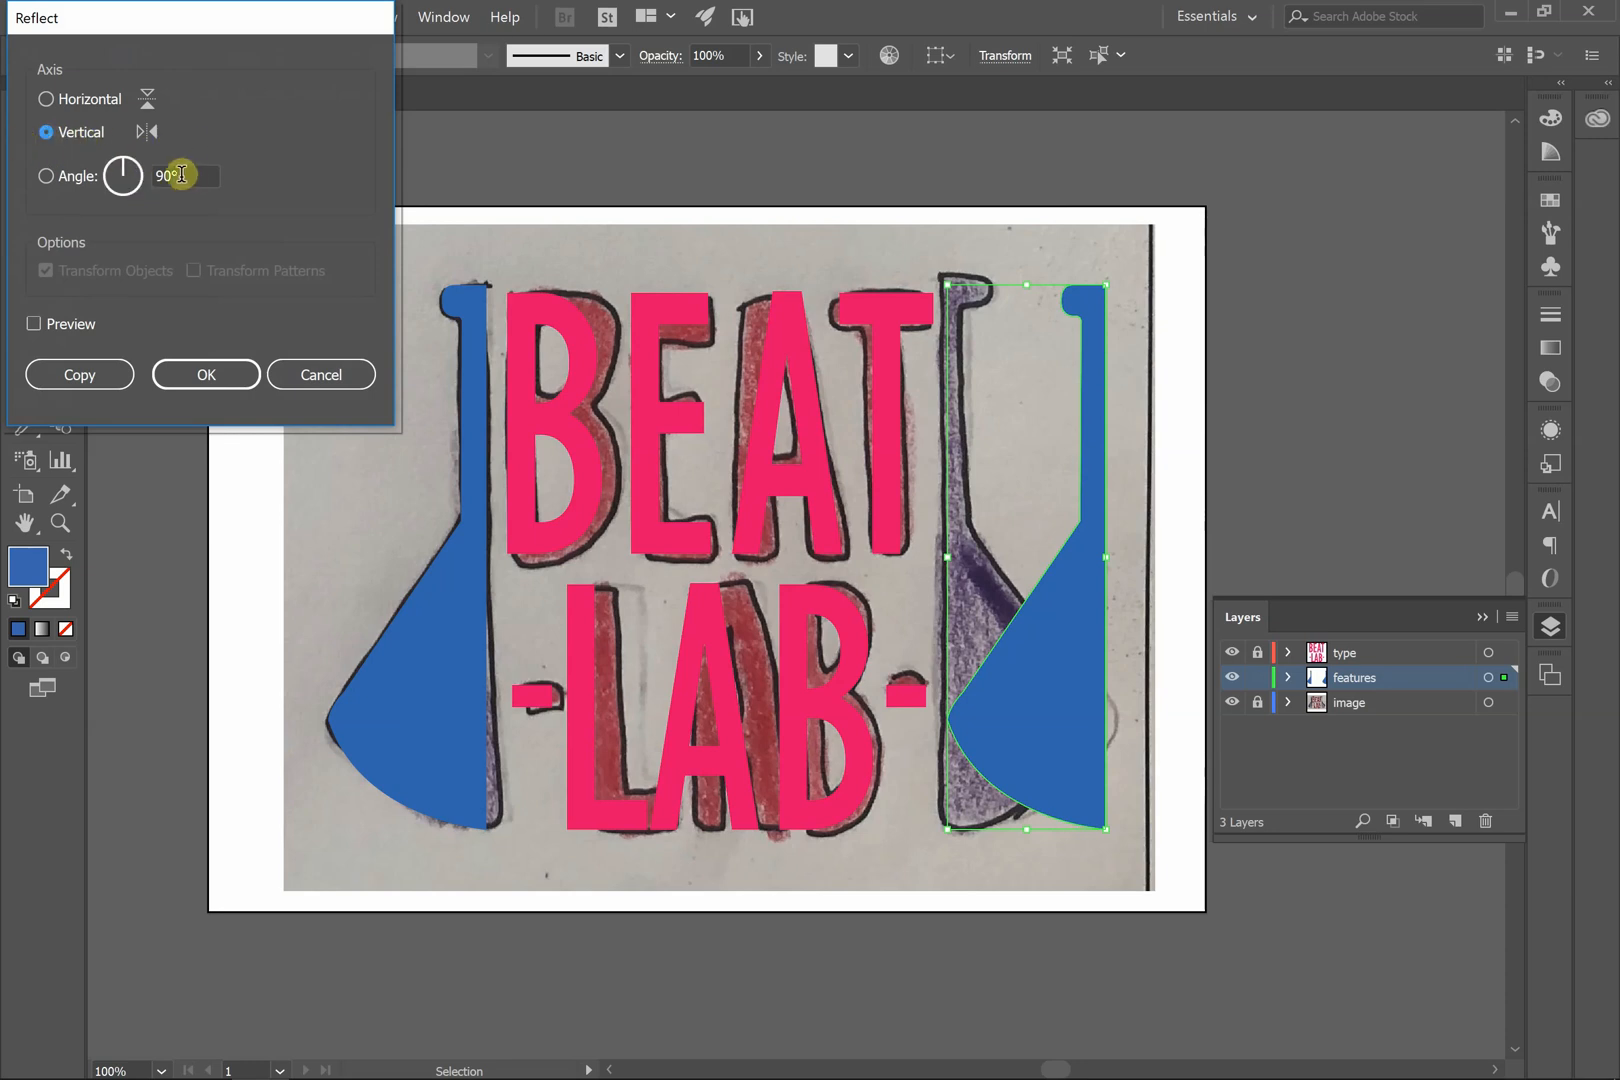
click(220, 374)
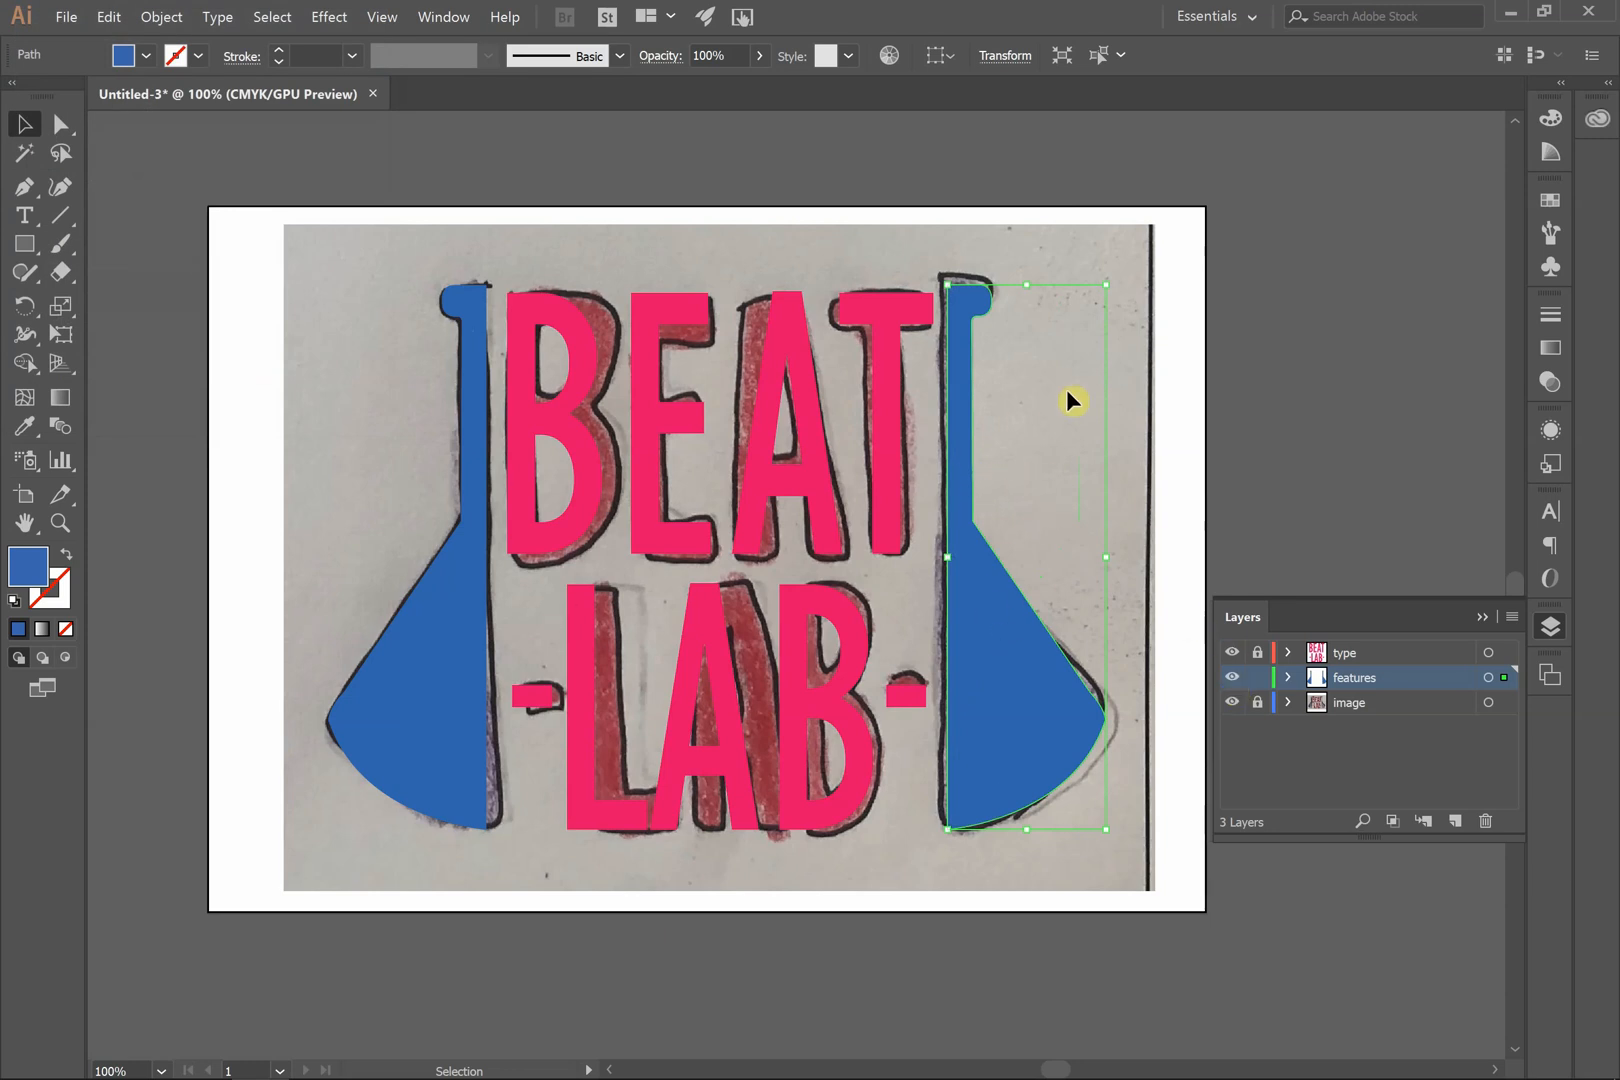
click(1123, 397)
- Hide the sketch image layer and nudge the mirrored flask two increments away from the lettering
click(1231, 704)
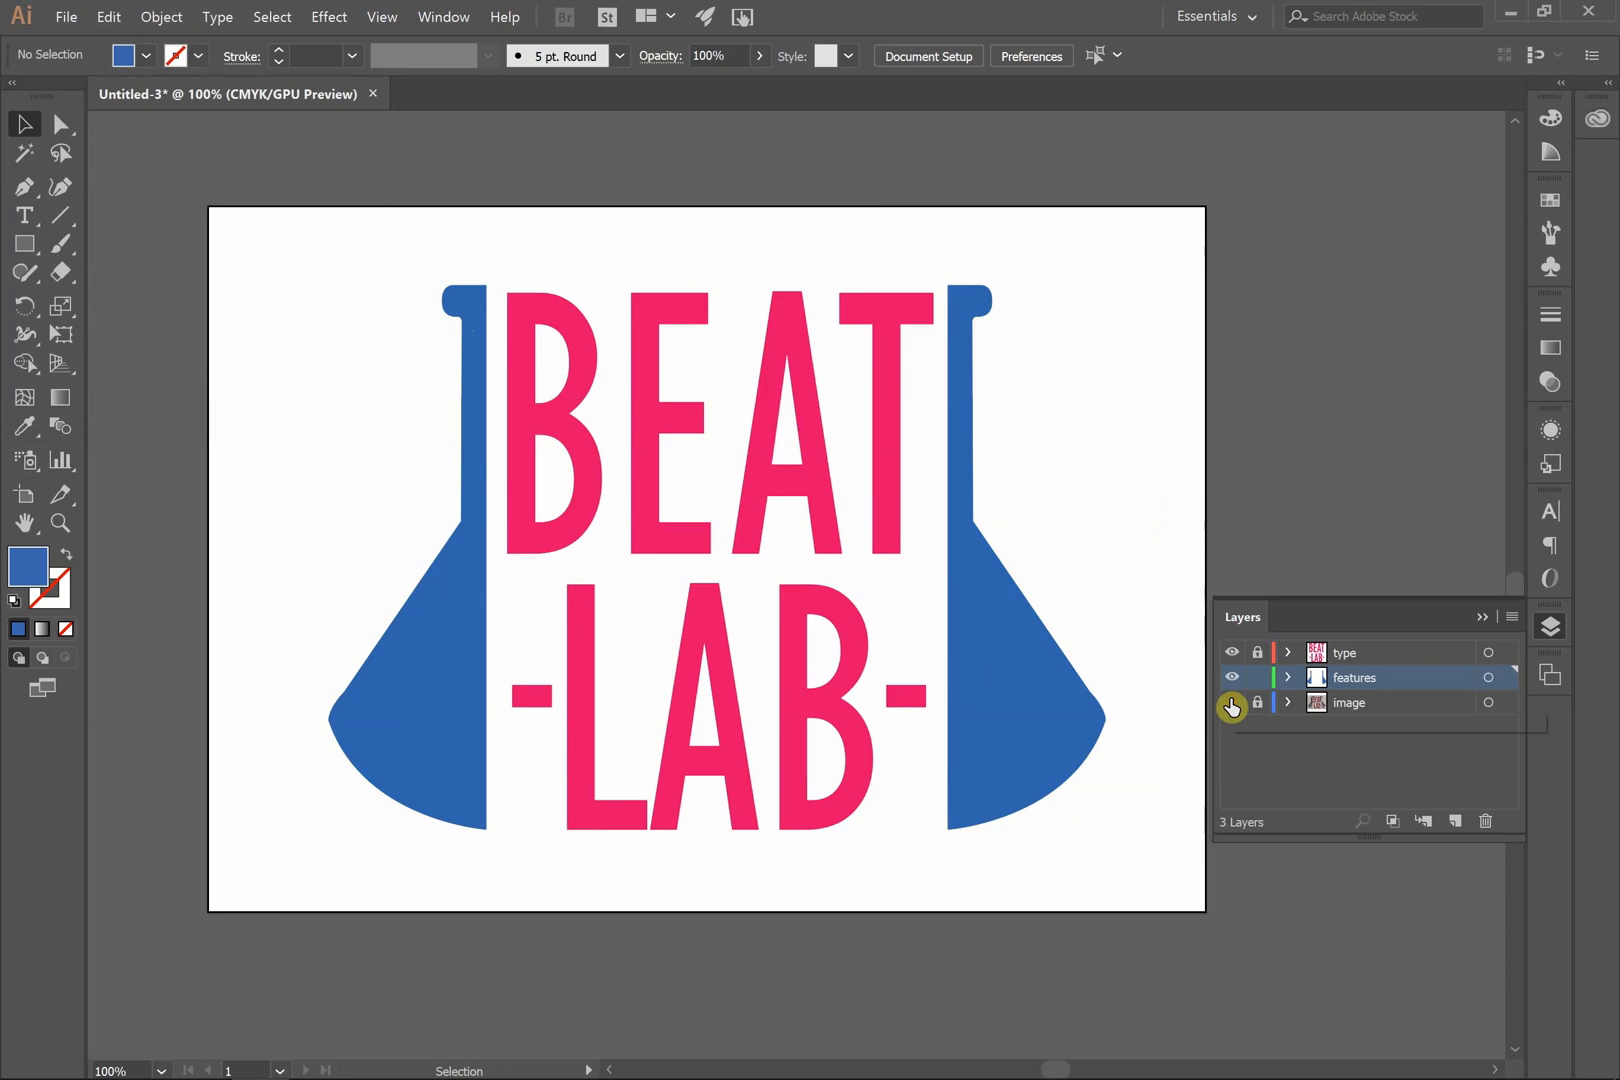
click(1015, 635)
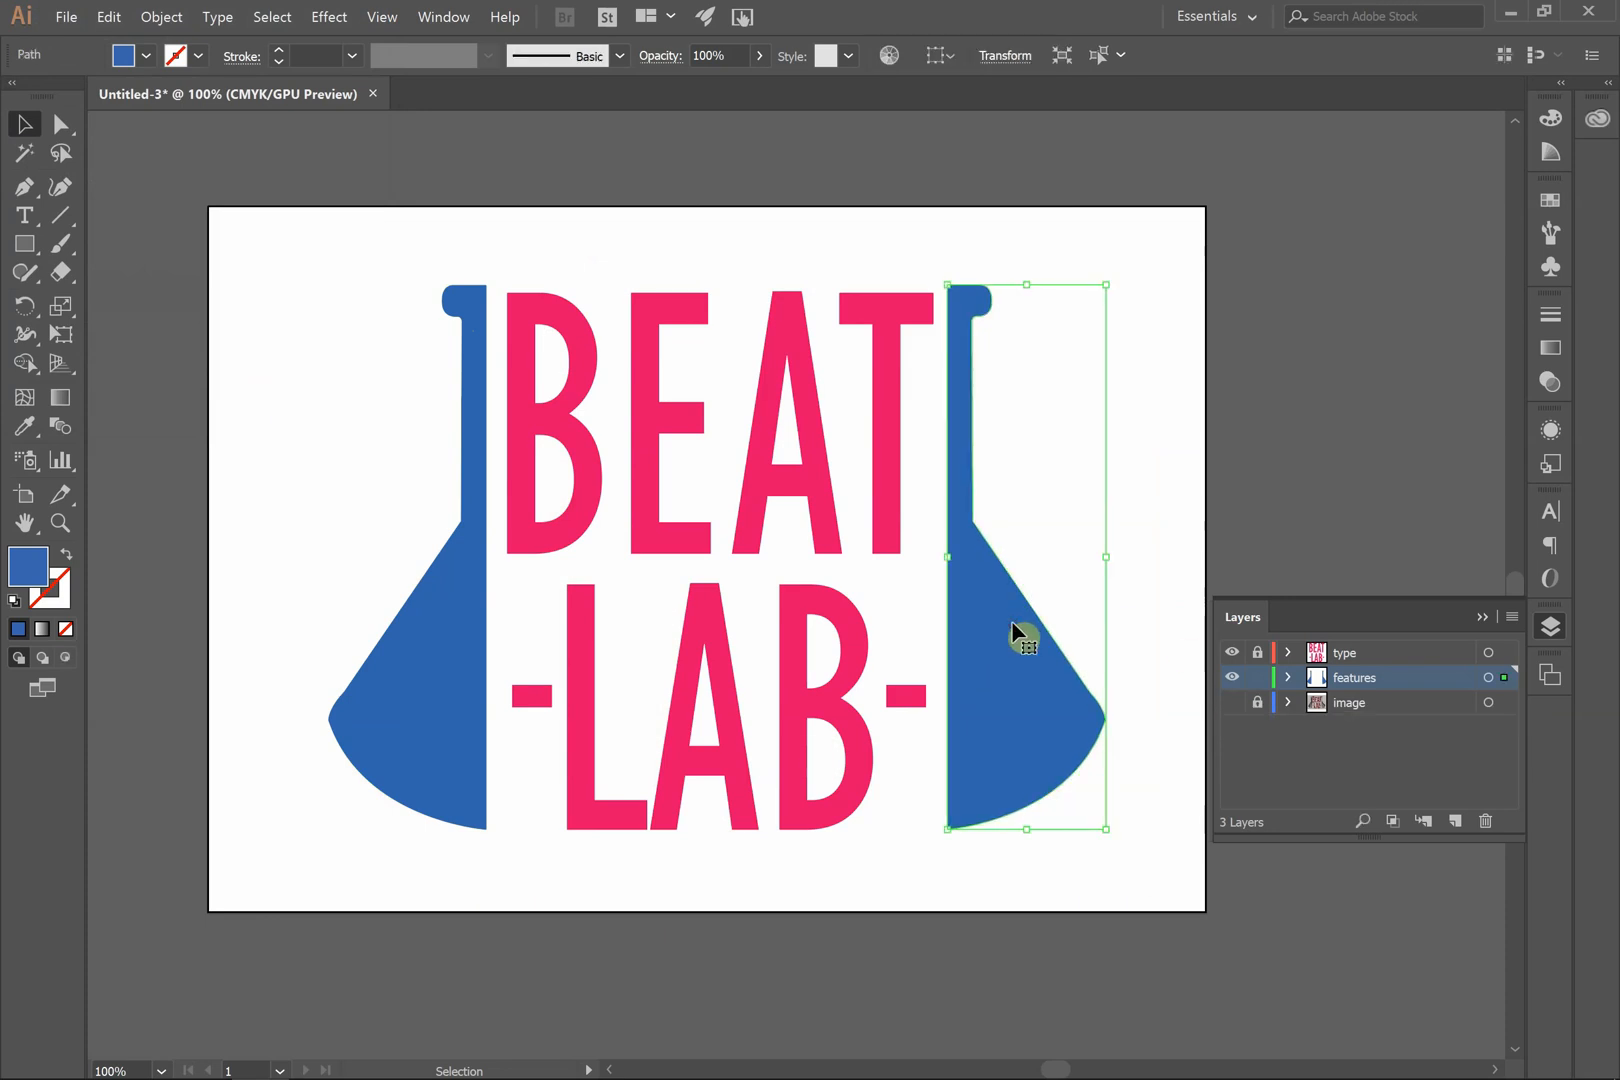
key(Right)
key(Right)
click(1170, 372)
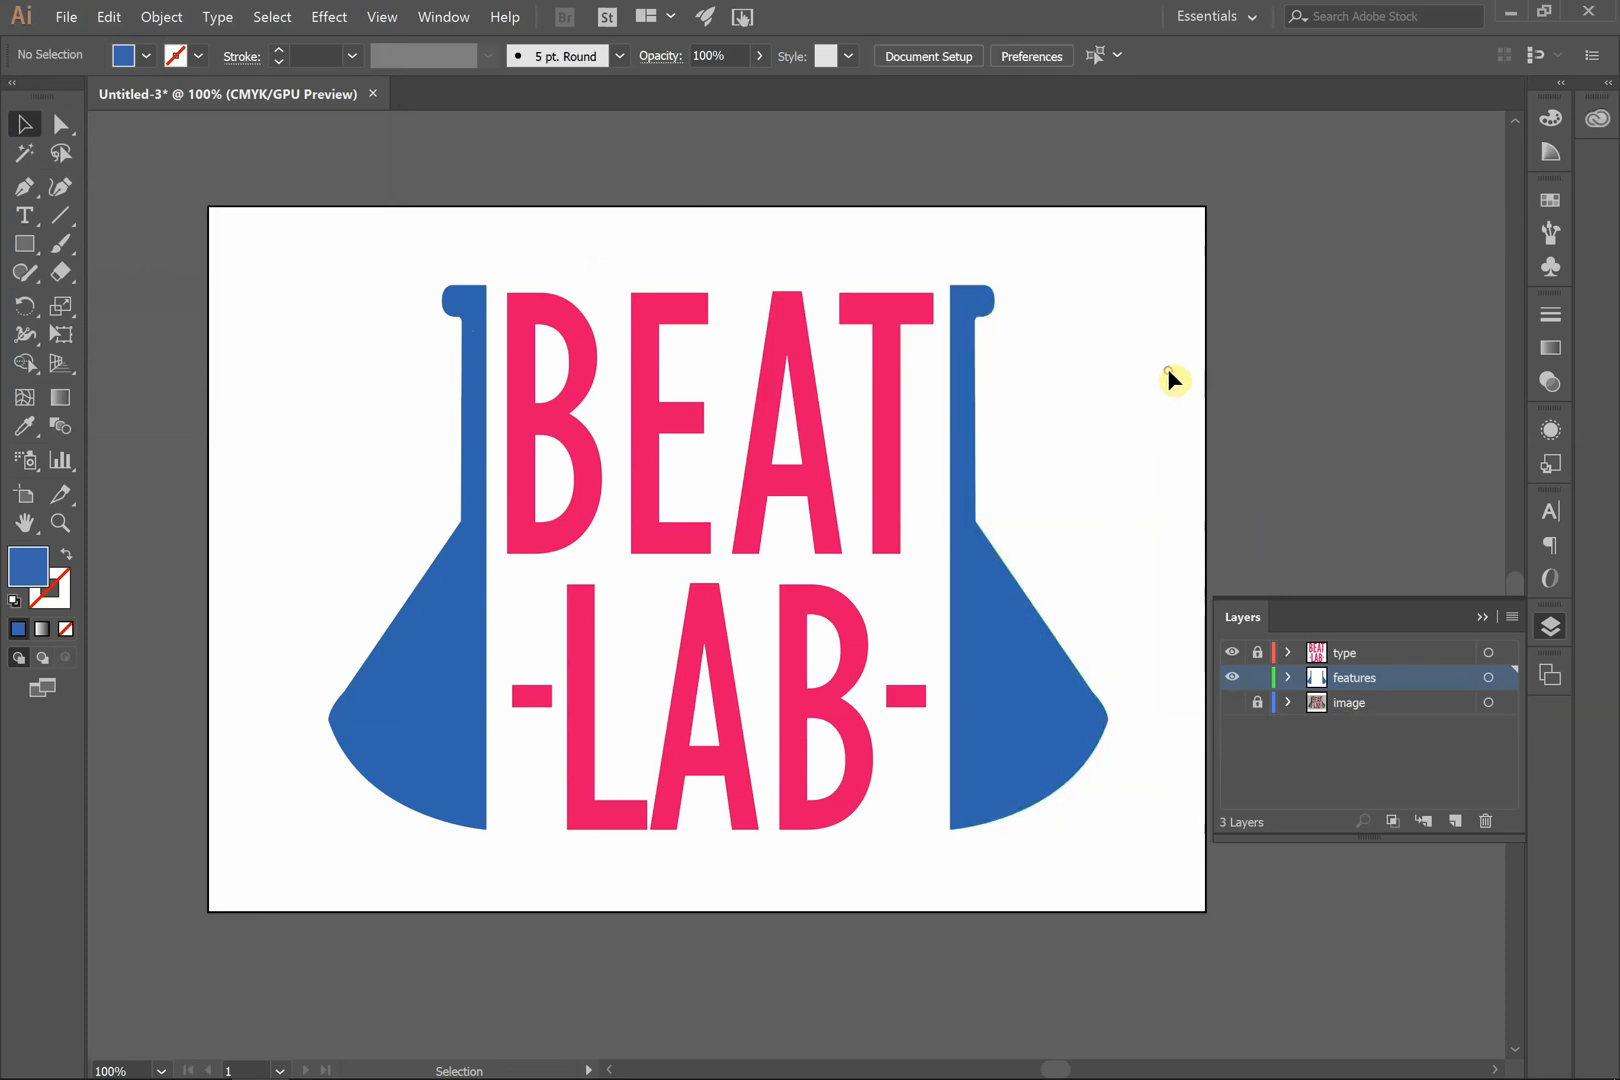
click(1234, 702)
- Set the fill colour to a lighter blue, about #4E92F4, for the liquid in the flasks
scroll(266, 753, up, 1)
scroll(270, 760, up, 1)
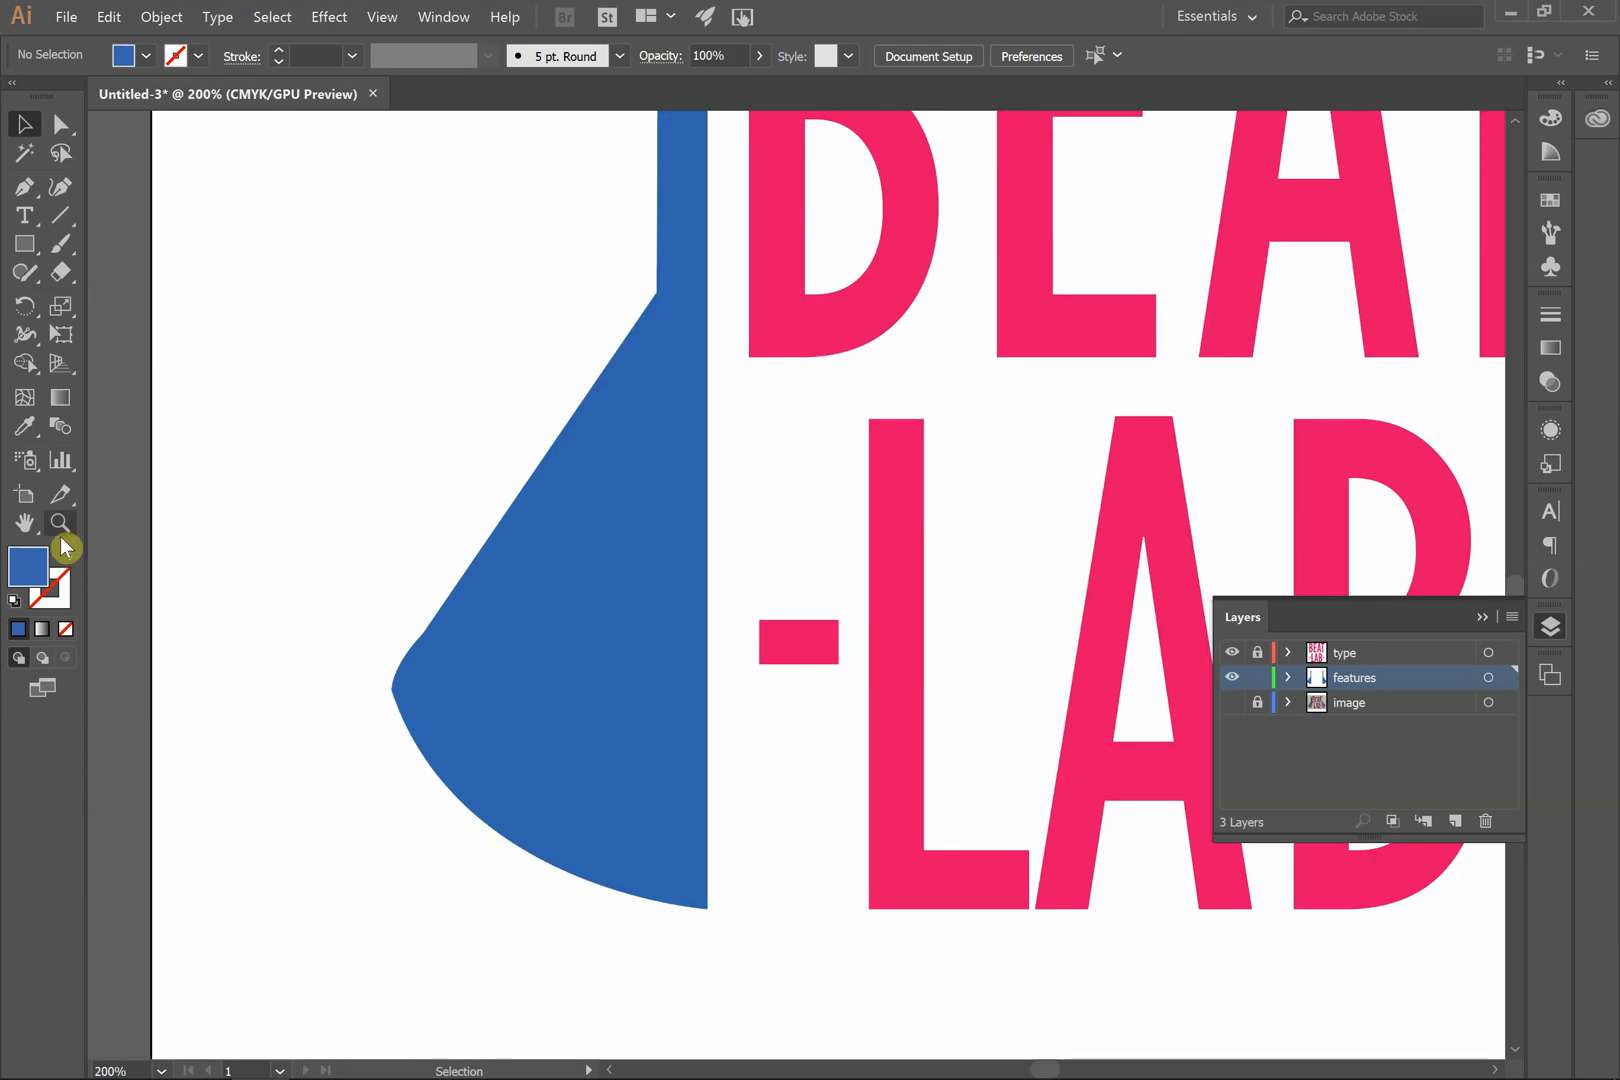
double_click(30, 578)
click(709, 457)
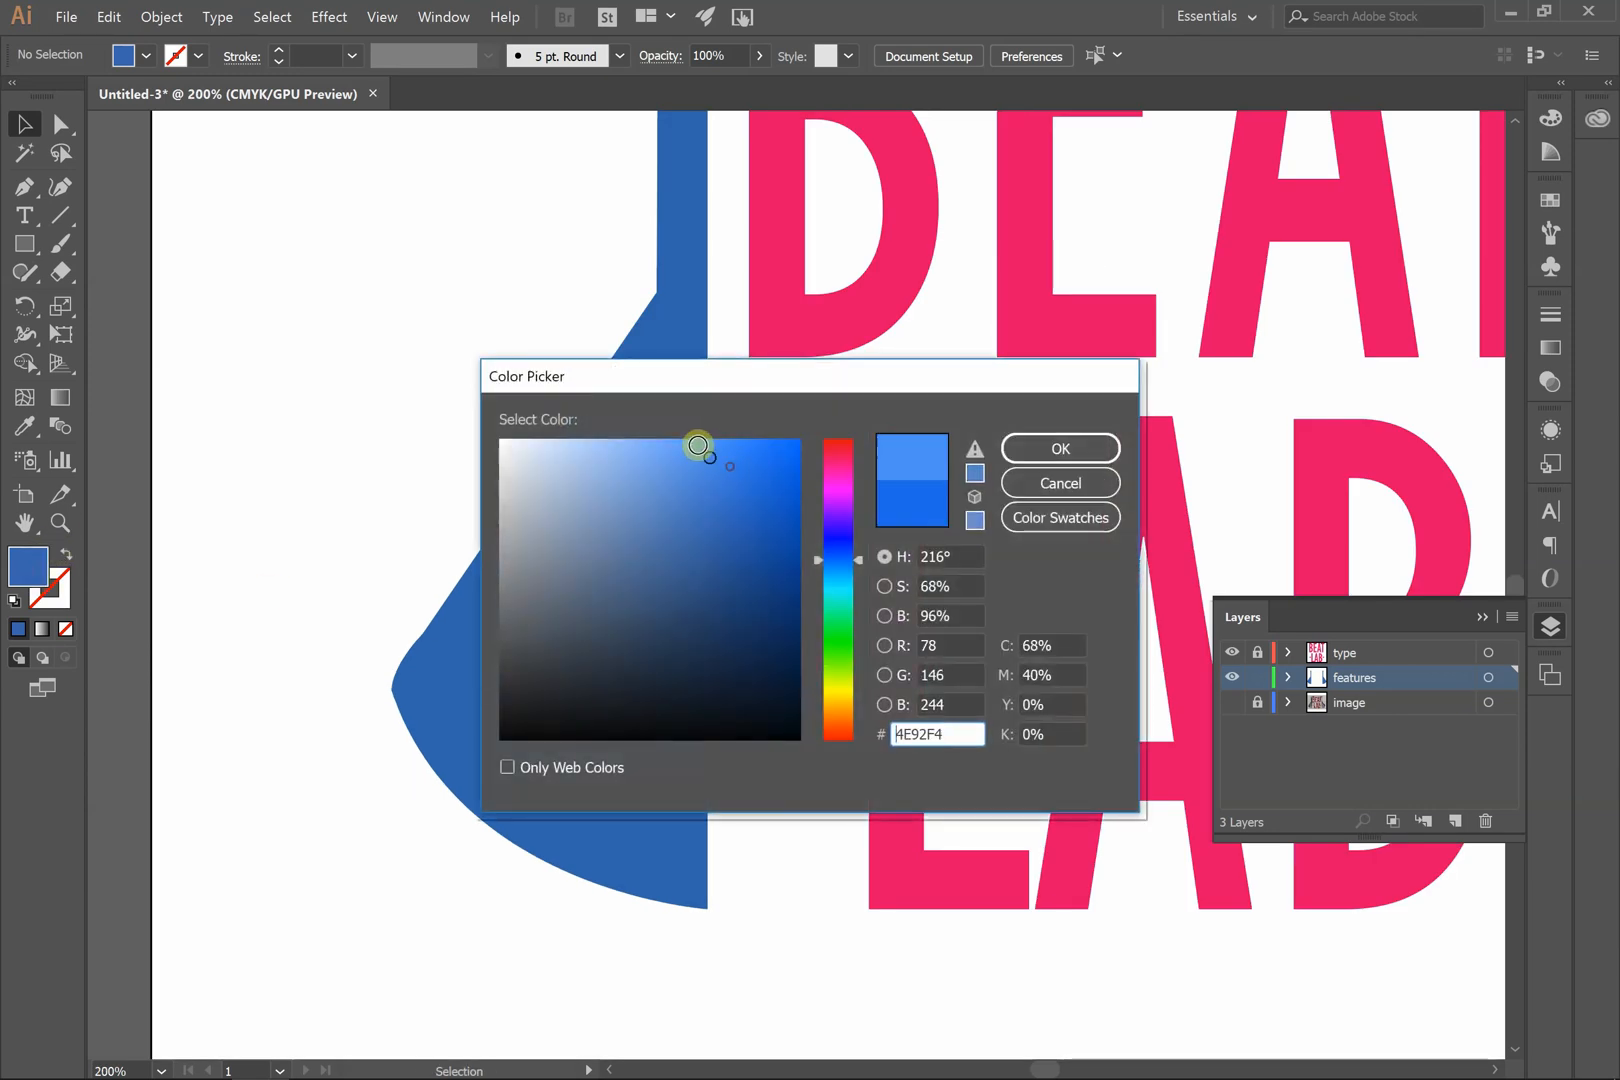
click(1025, 447)
- With the Pen tool, draw a curling wave across the flask before BEAT, from its sloped side to the straight inner edge and down to the base corner
key(p)
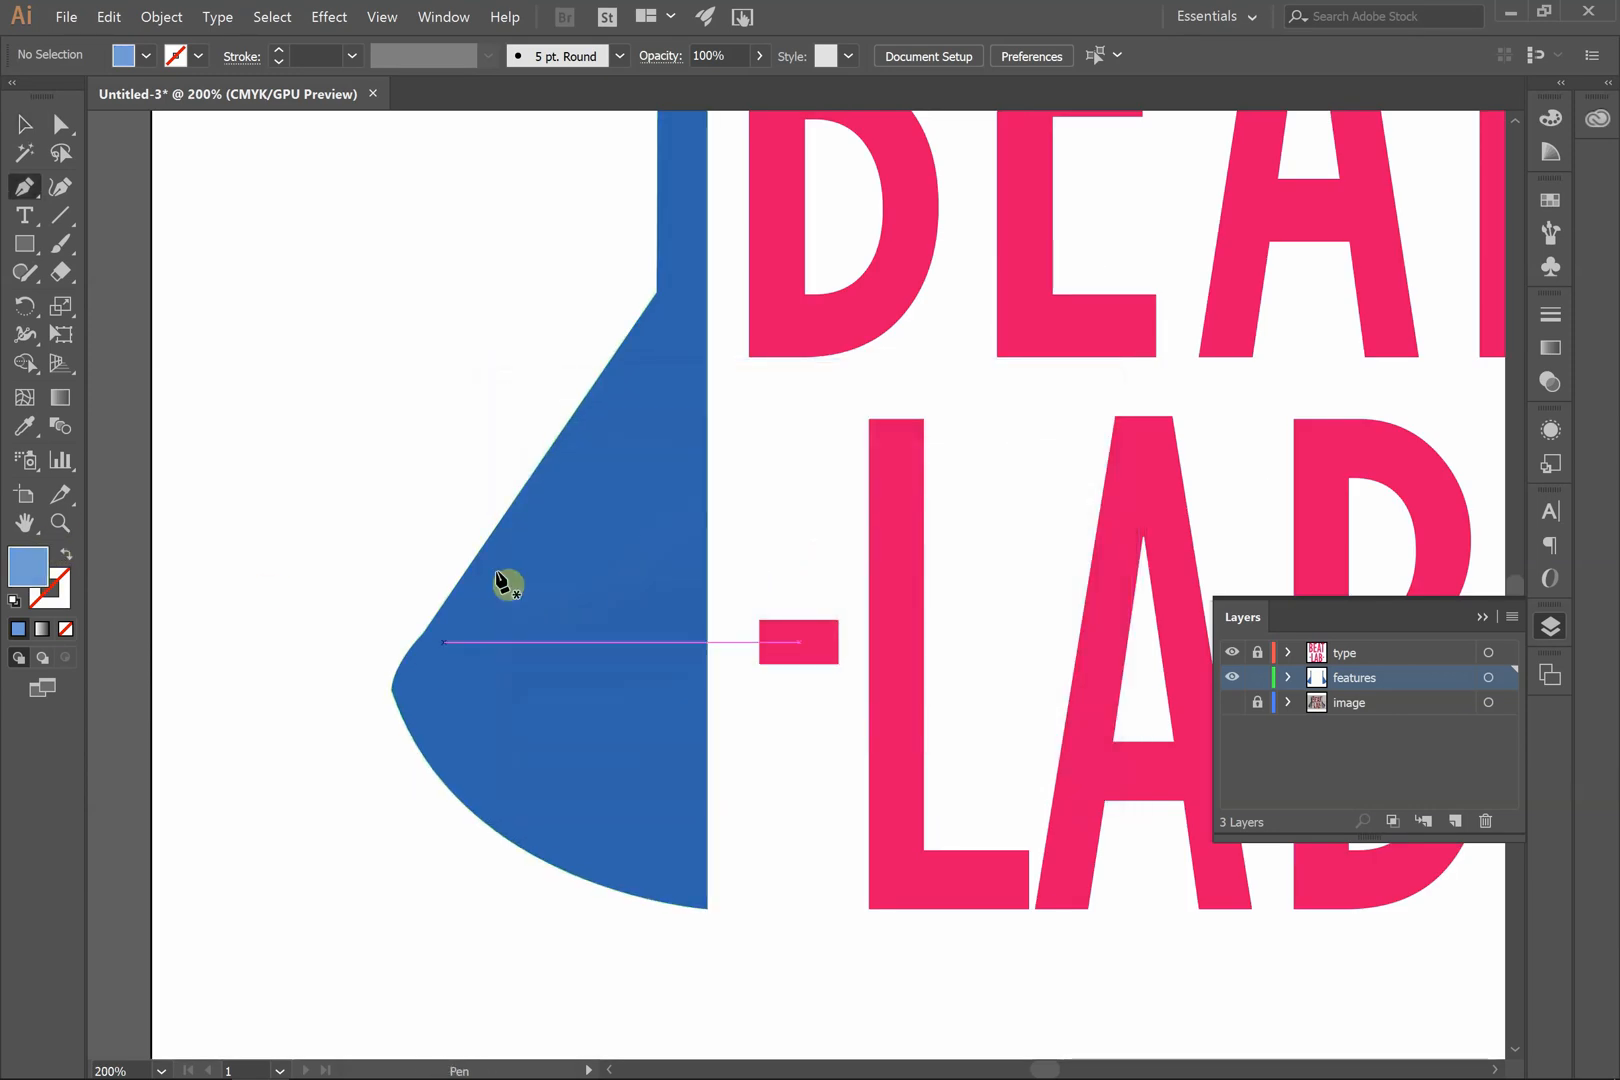
click(503, 517)
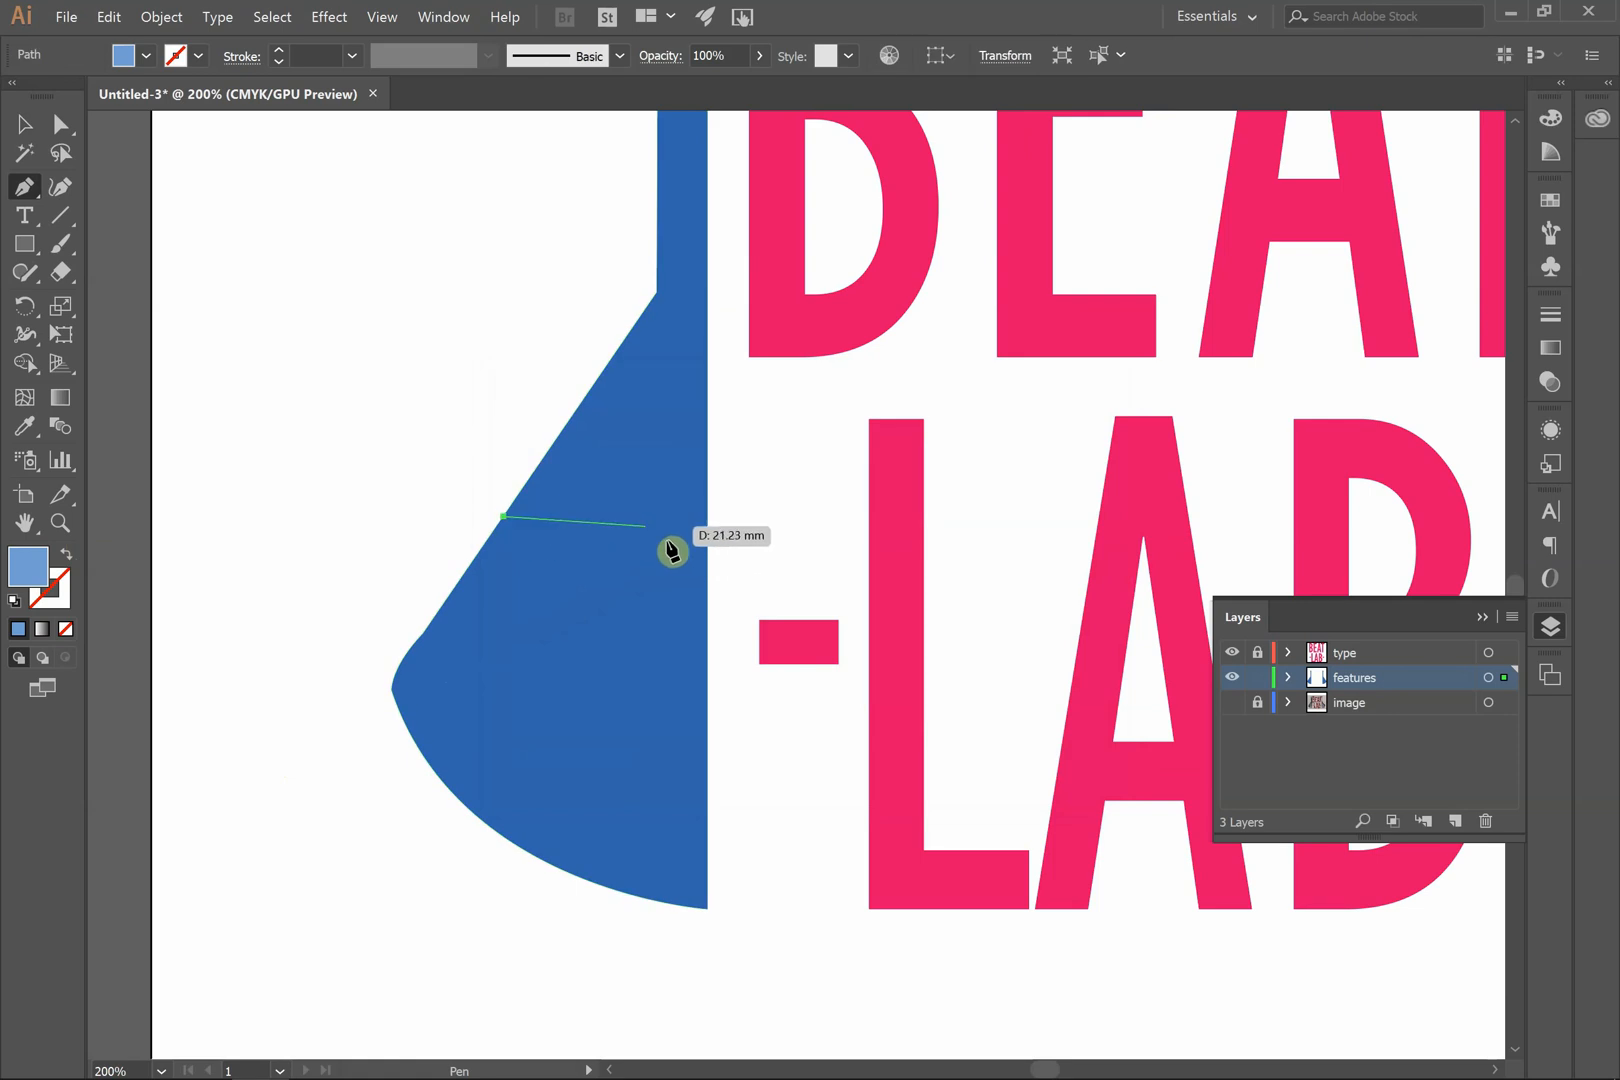
drag(666, 578, 740, 494)
drag(672, 585, 654, 434)
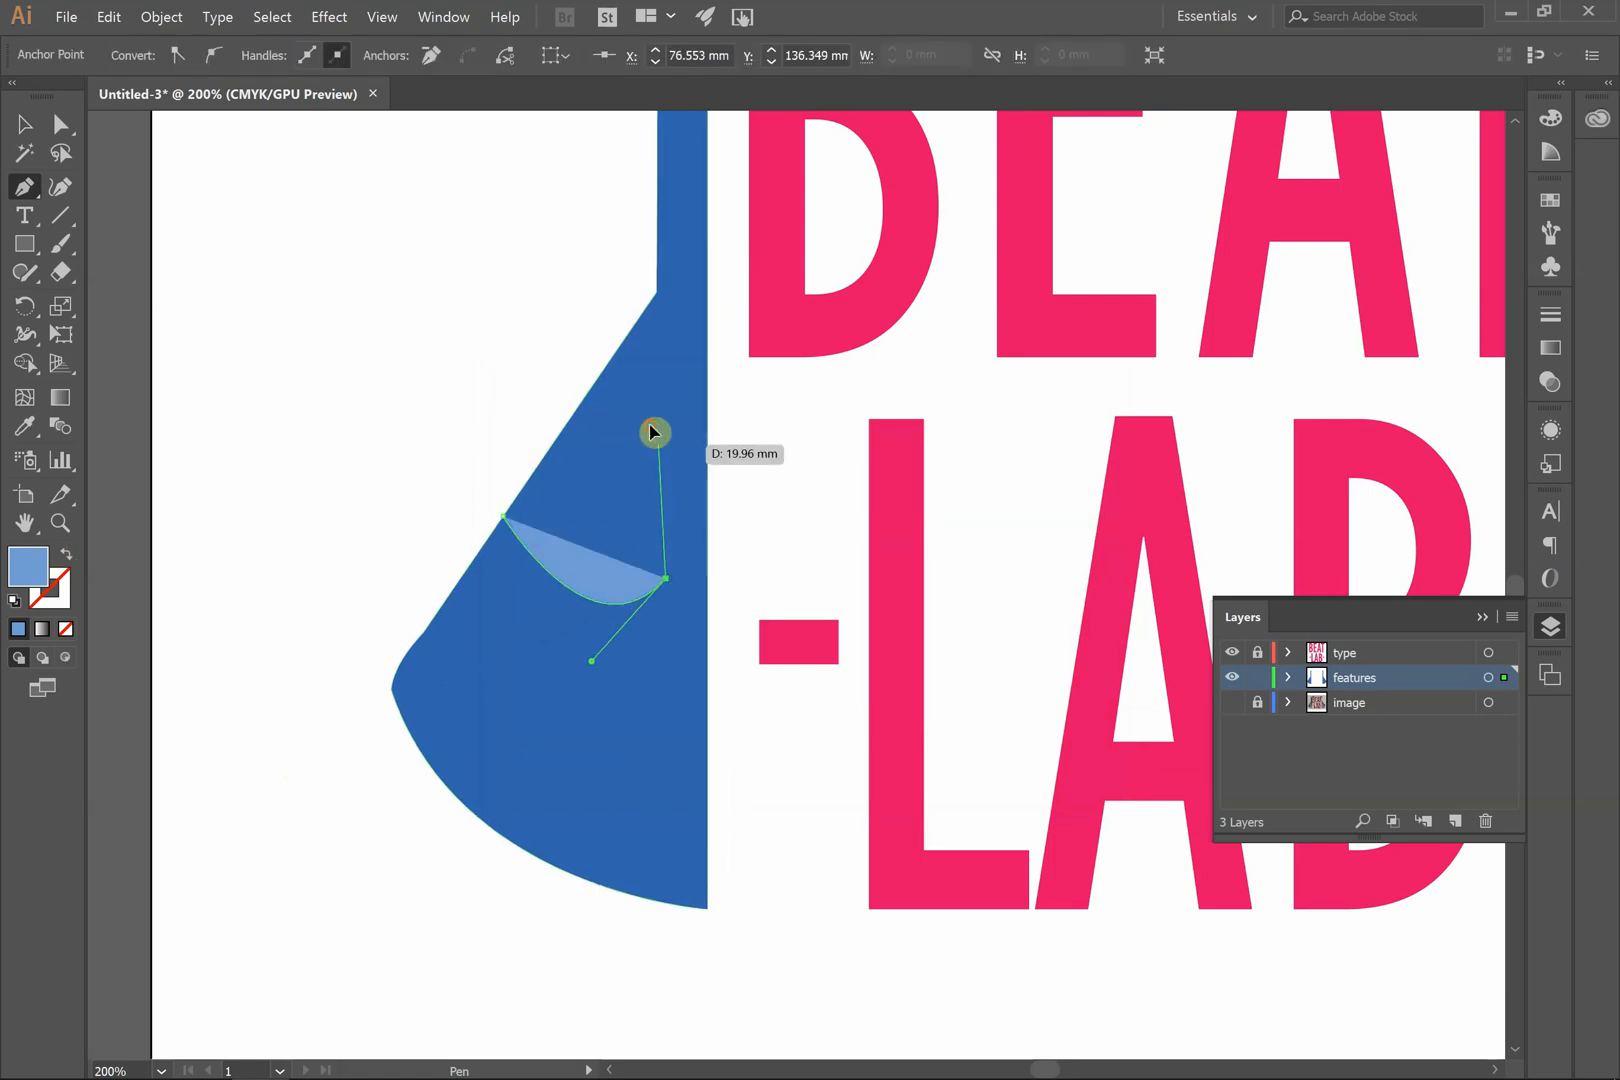
drag(598, 376, 707, 478)
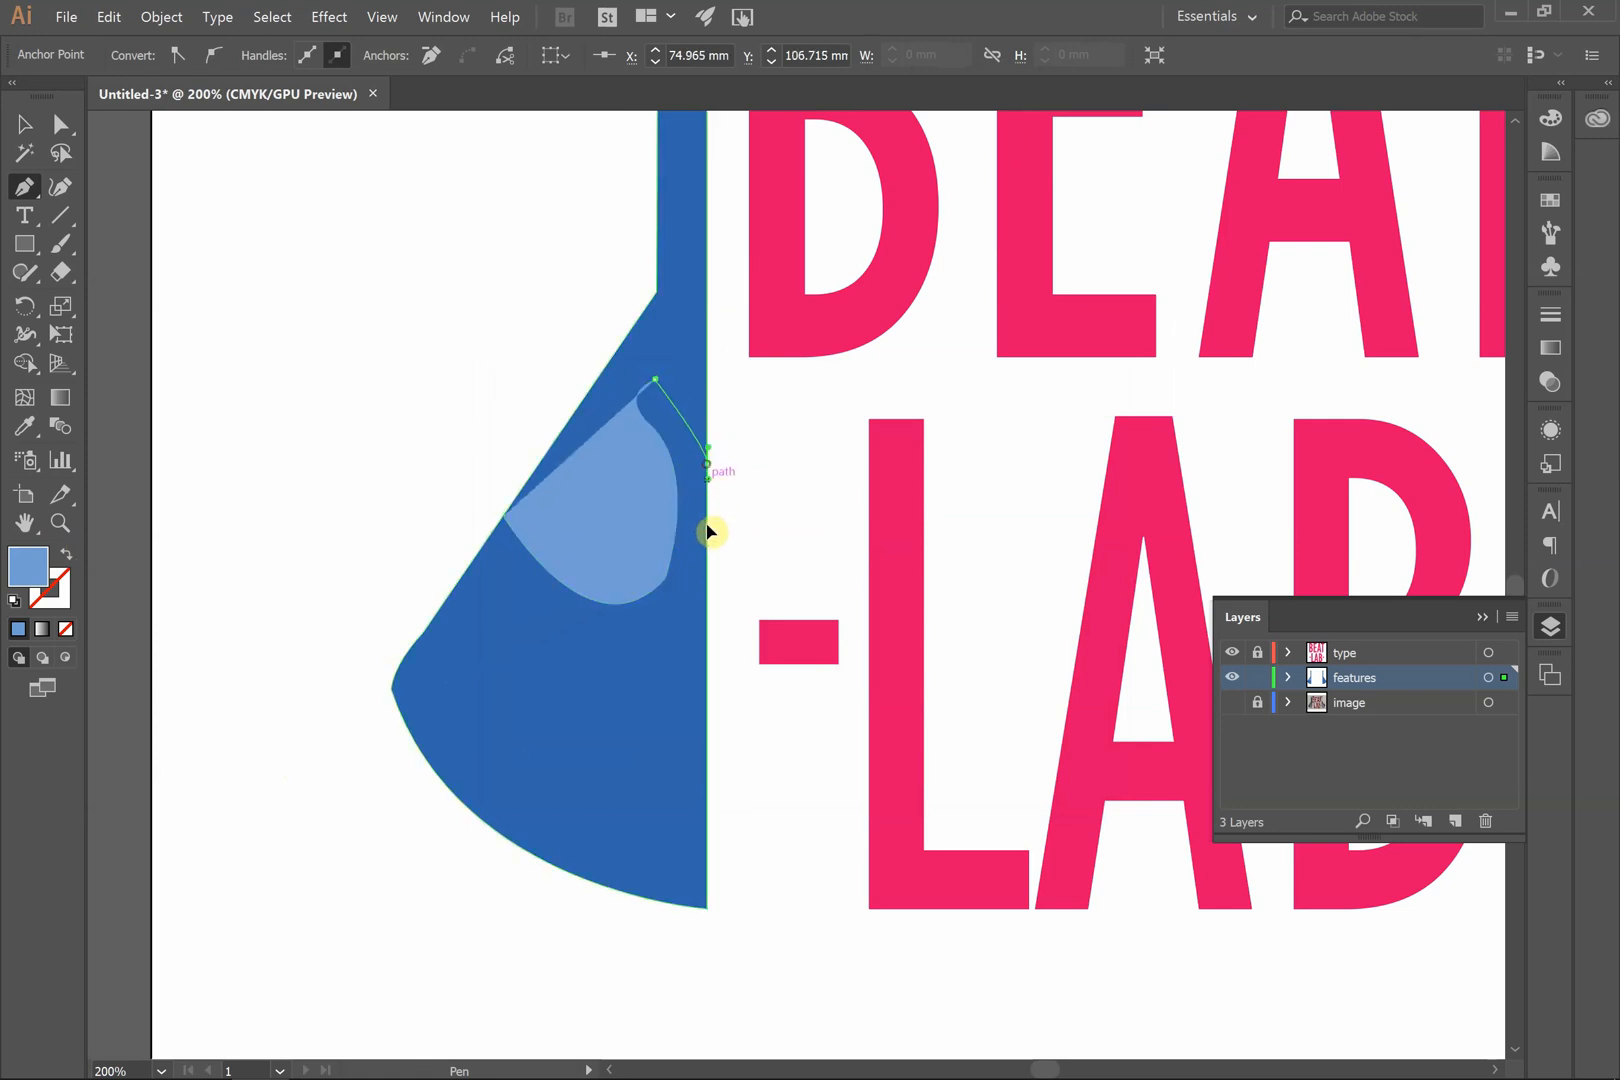
click(709, 909)
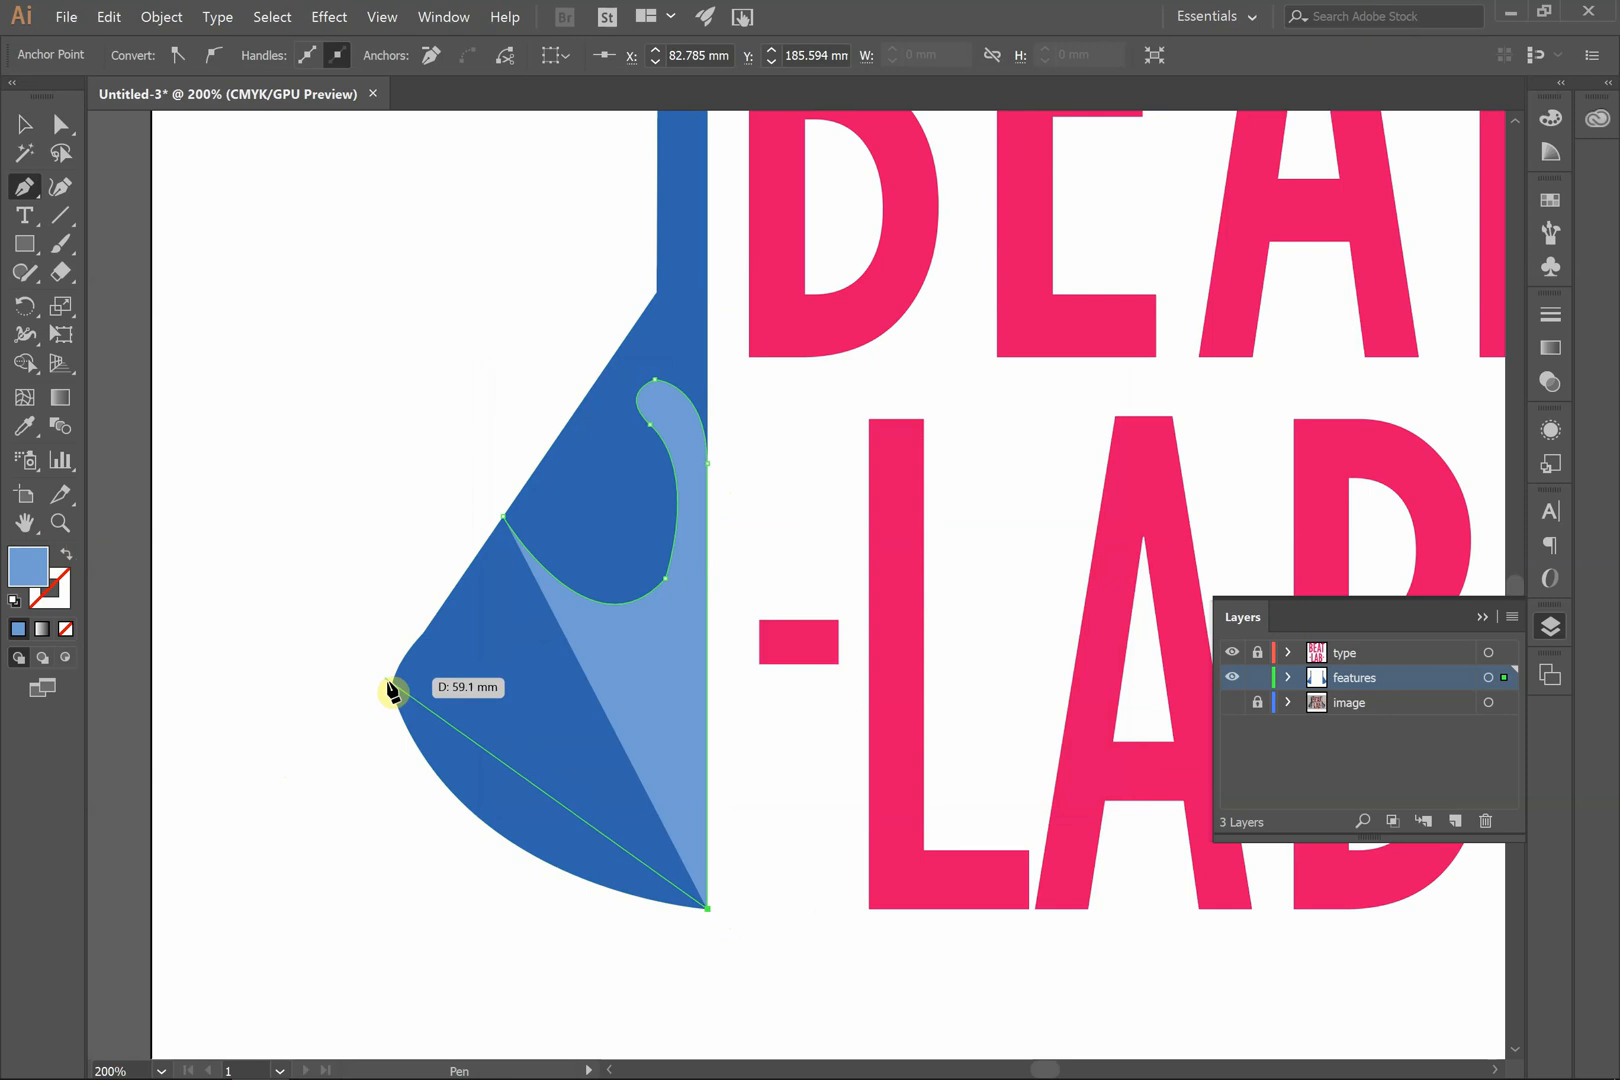
- Follow the flask's curved base and rounded outer corner back to the wave's starting point, close the liquid shape and deselect it
drag(392, 693, 316, 467)
drag(392, 690, 455, 611)
click(424, 633)
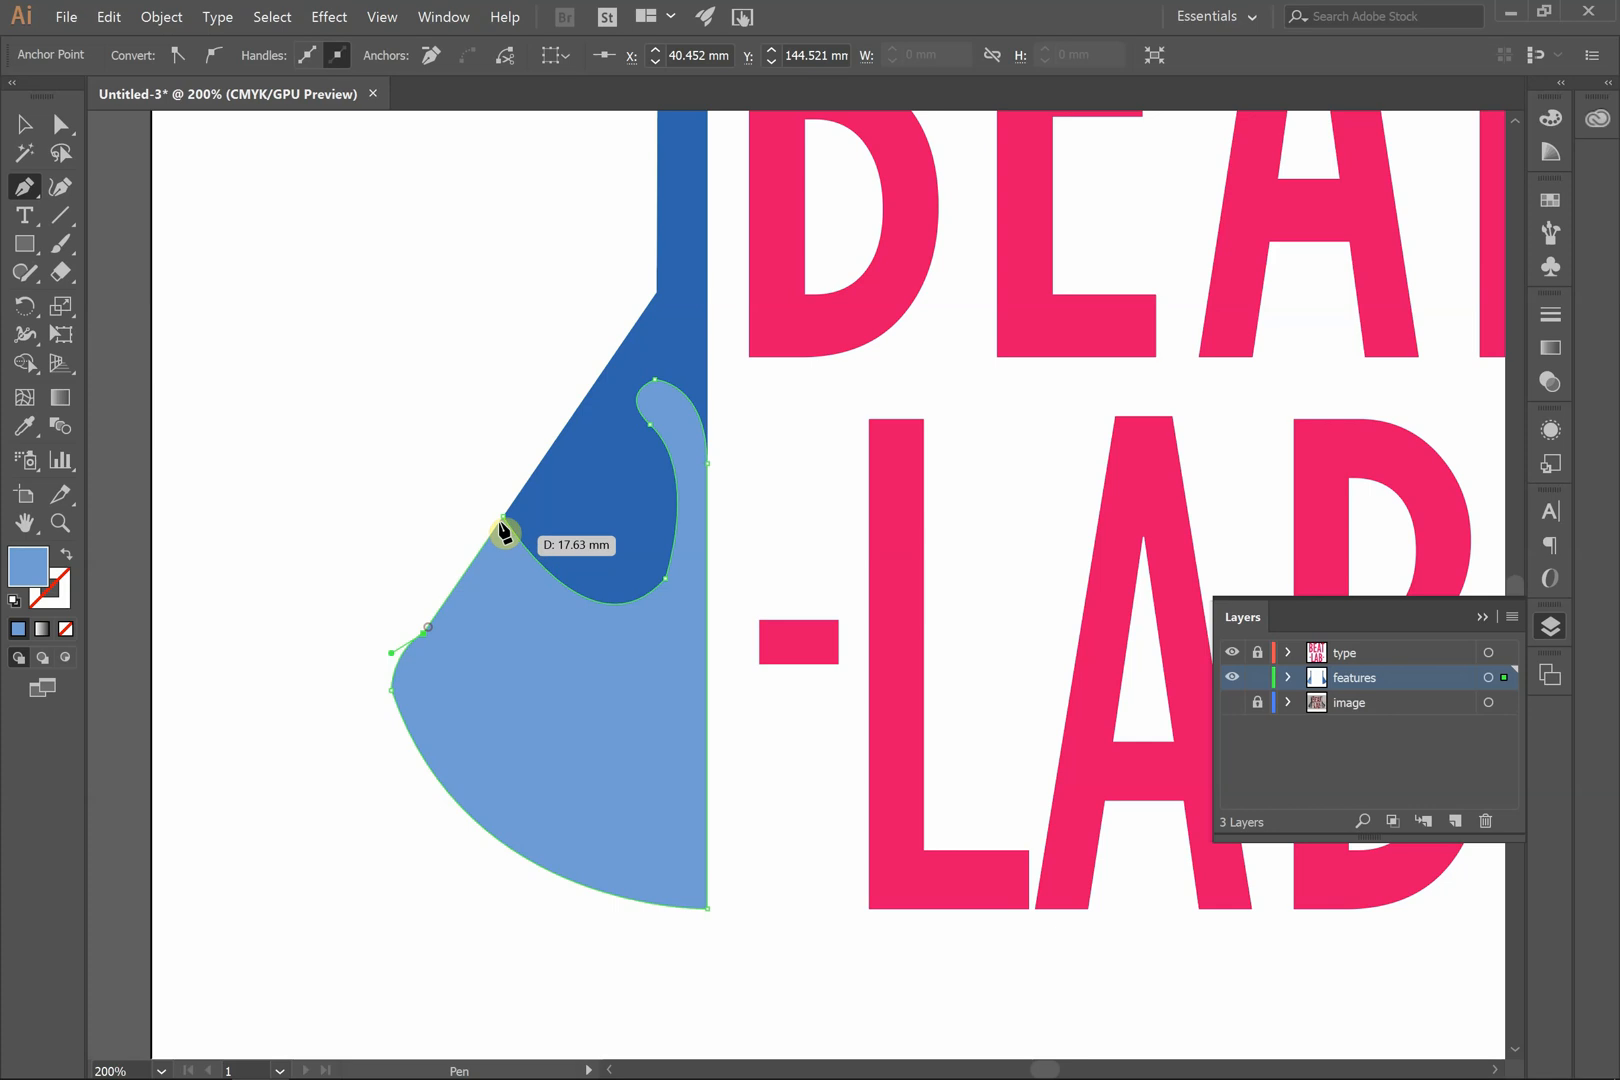
click(502, 518)
click(35, 135)
click(206, 351)
- Outline the mirrored flask's liquid with the Pen tool, from the inner edge down to the base corner, around the curved base and up the sloped side
key(ctrl+1)
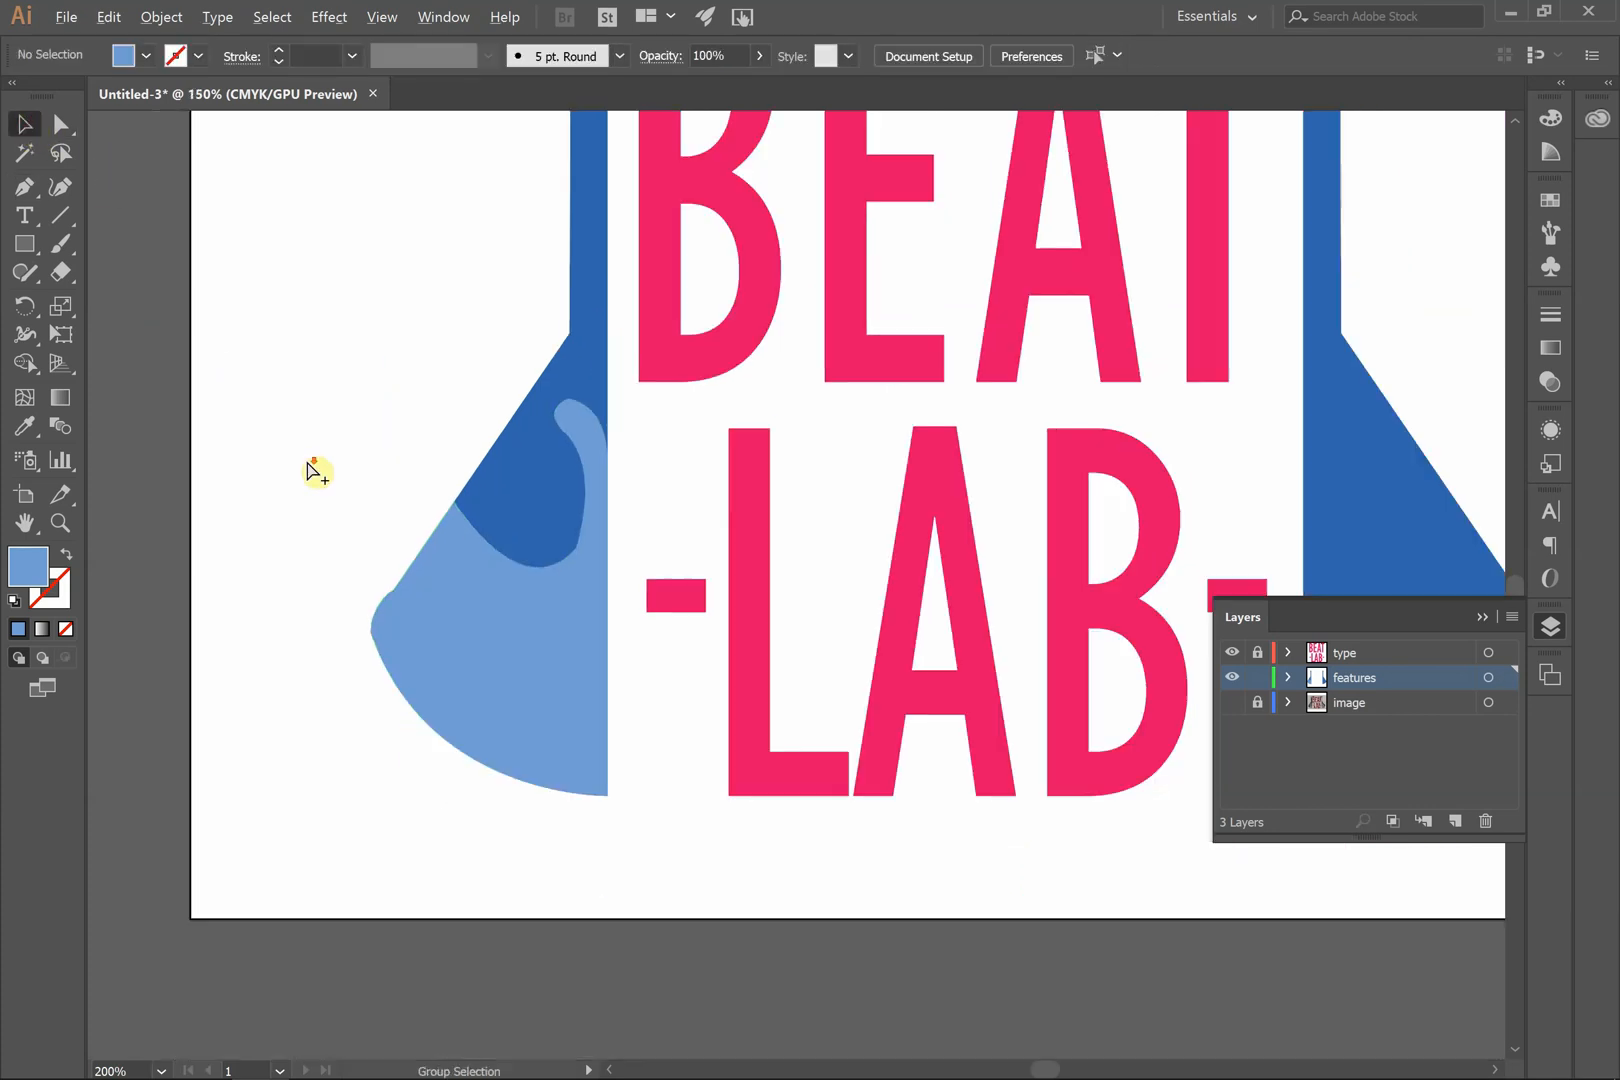
scroll(990, 495, up, 1)
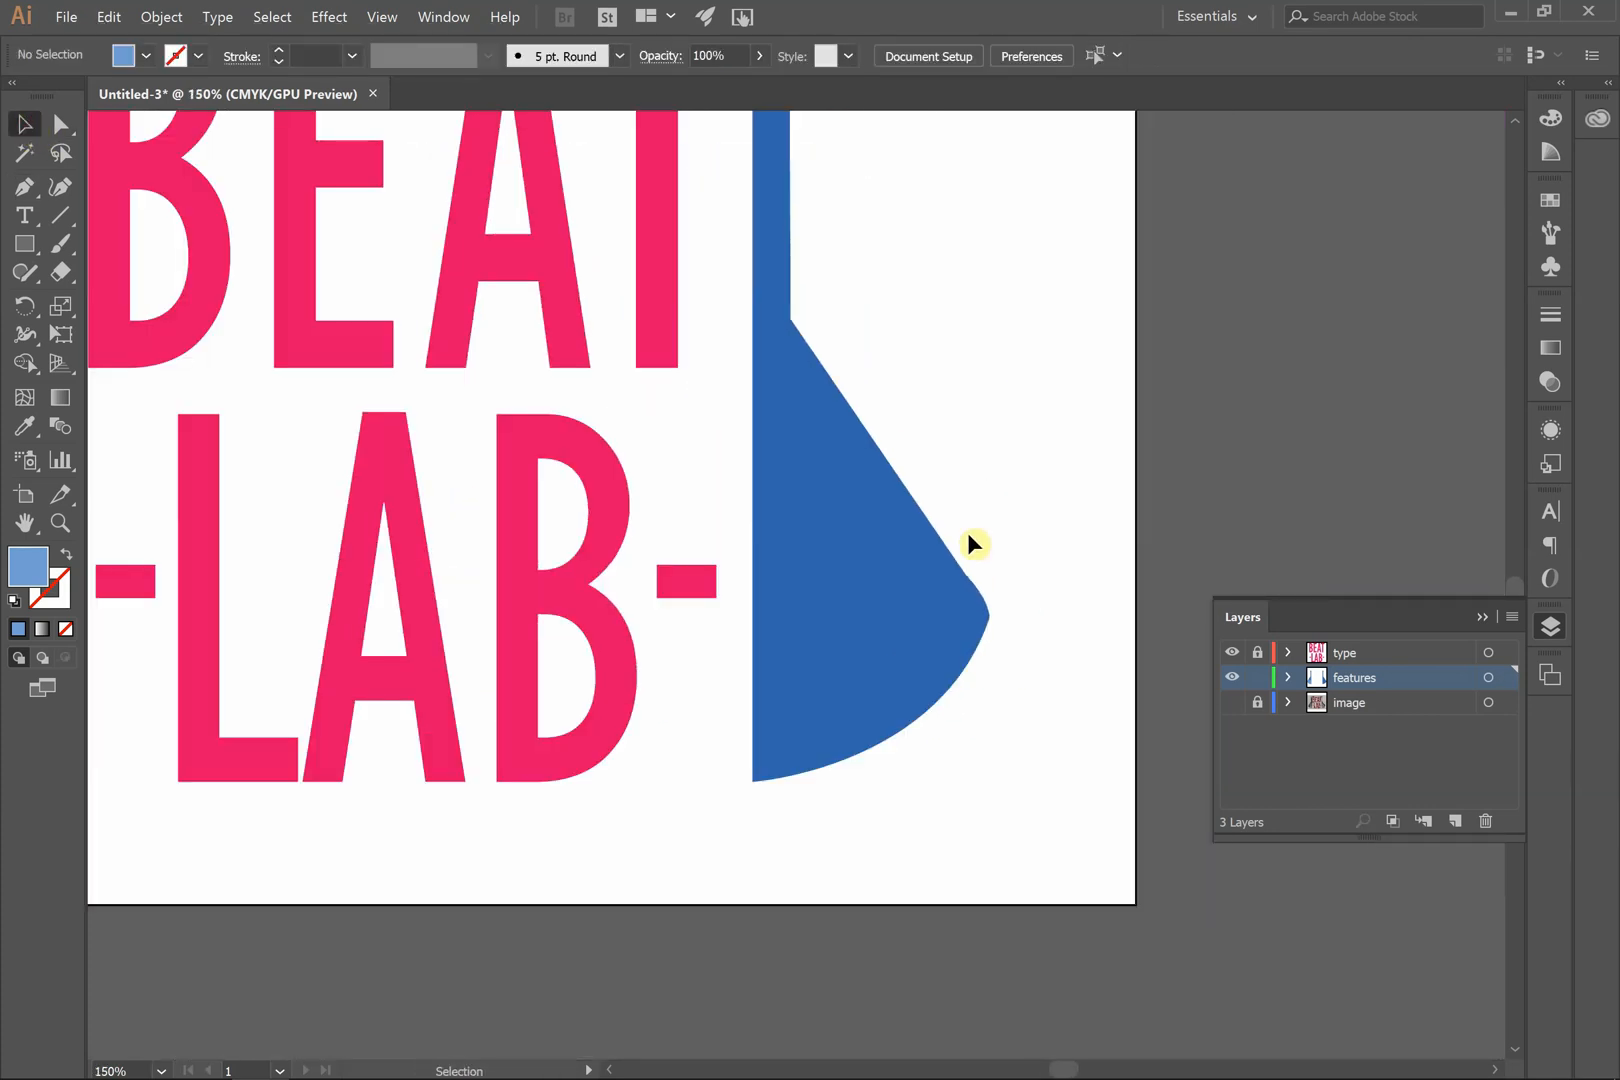
key(p)
click(752, 456)
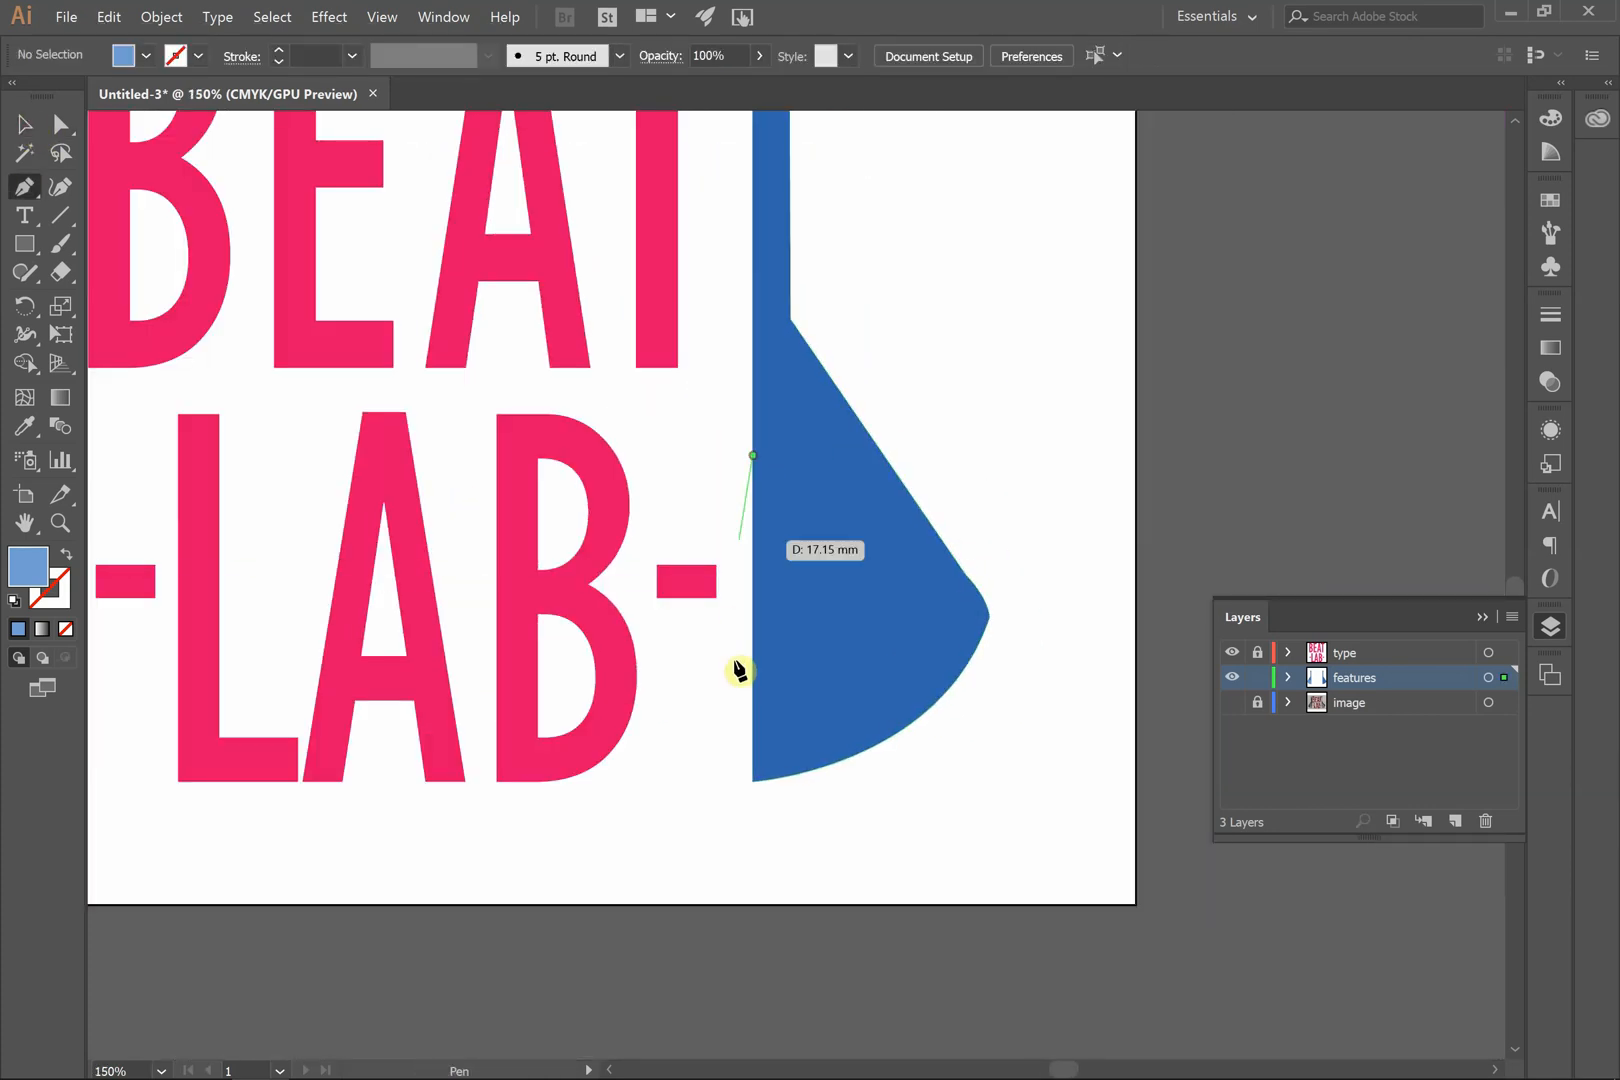
click(752, 781)
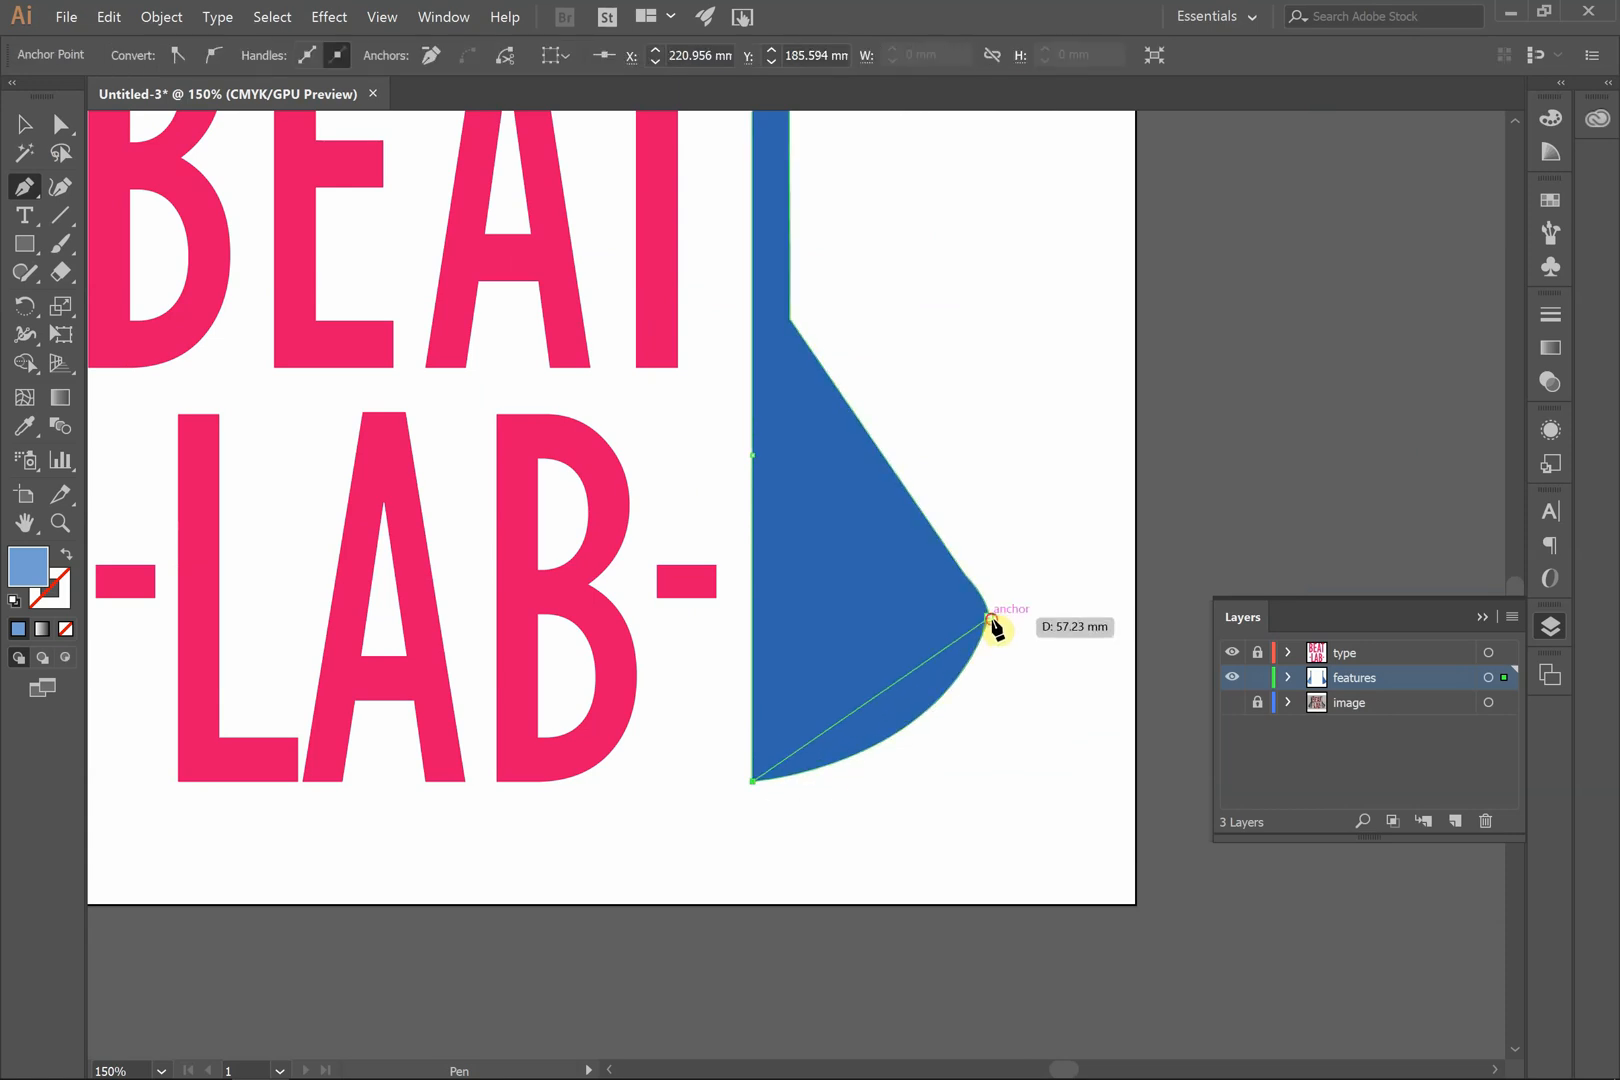
drag(989, 619, 1040, 460)
drag(987, 622, 984, 575)
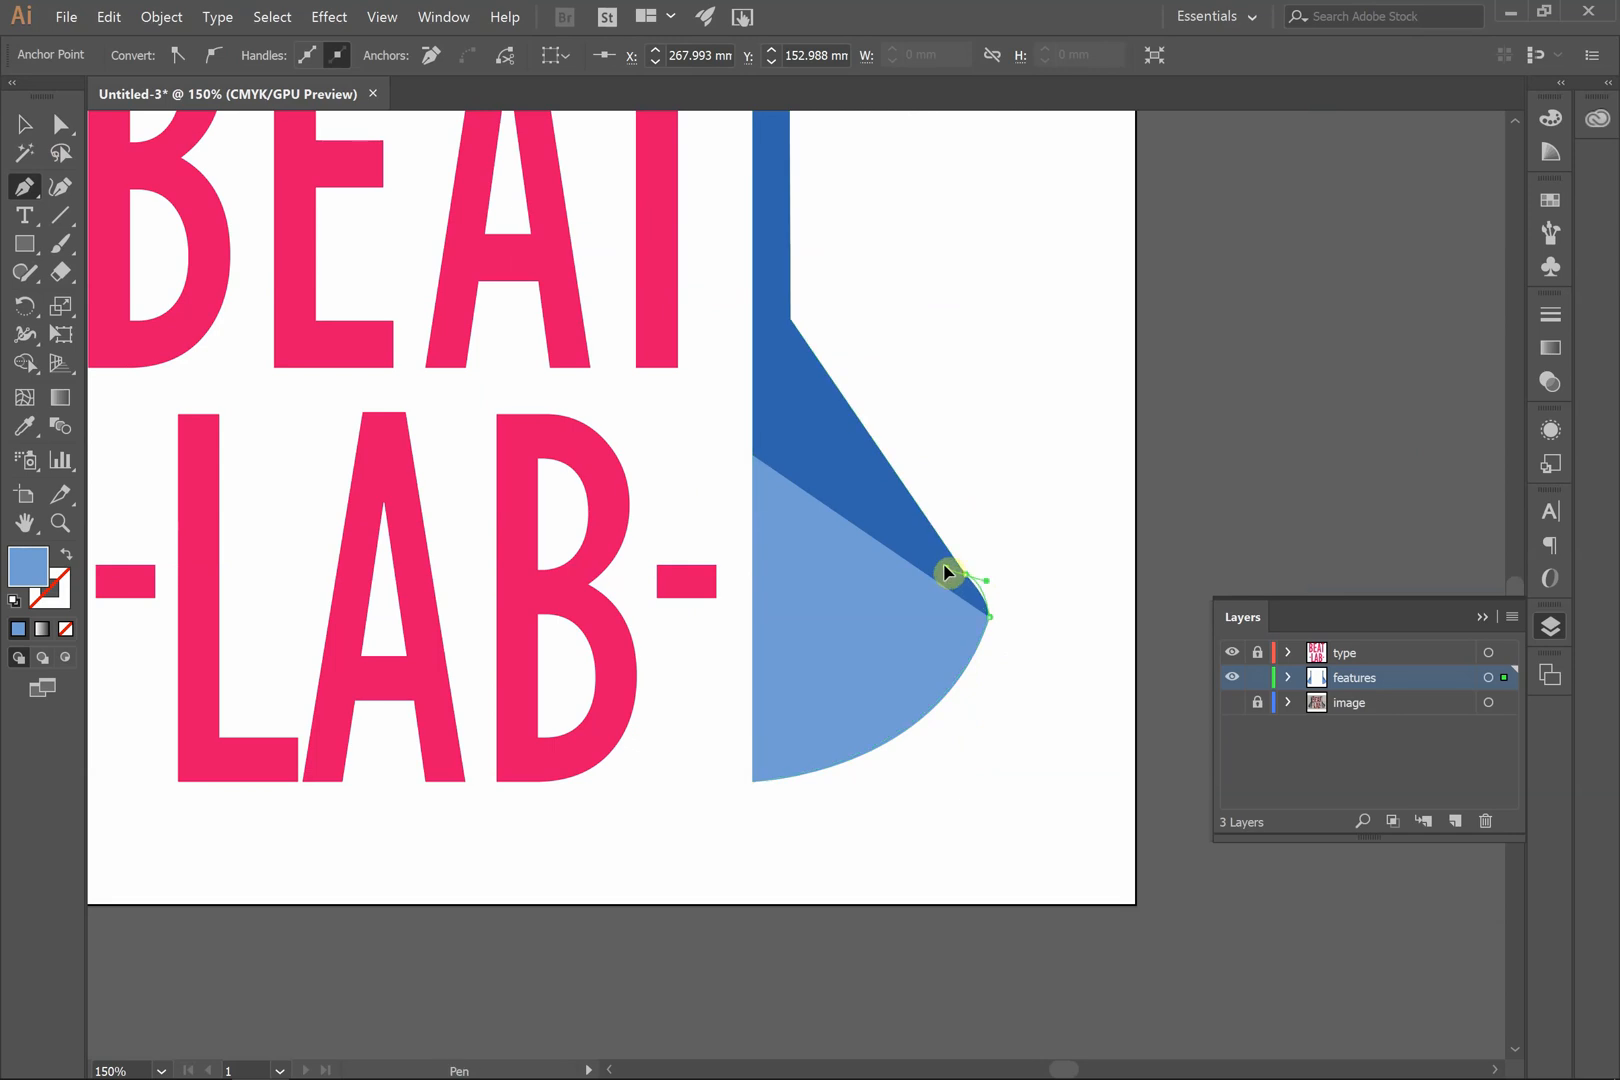
click(966, 577)
click(880, 451)
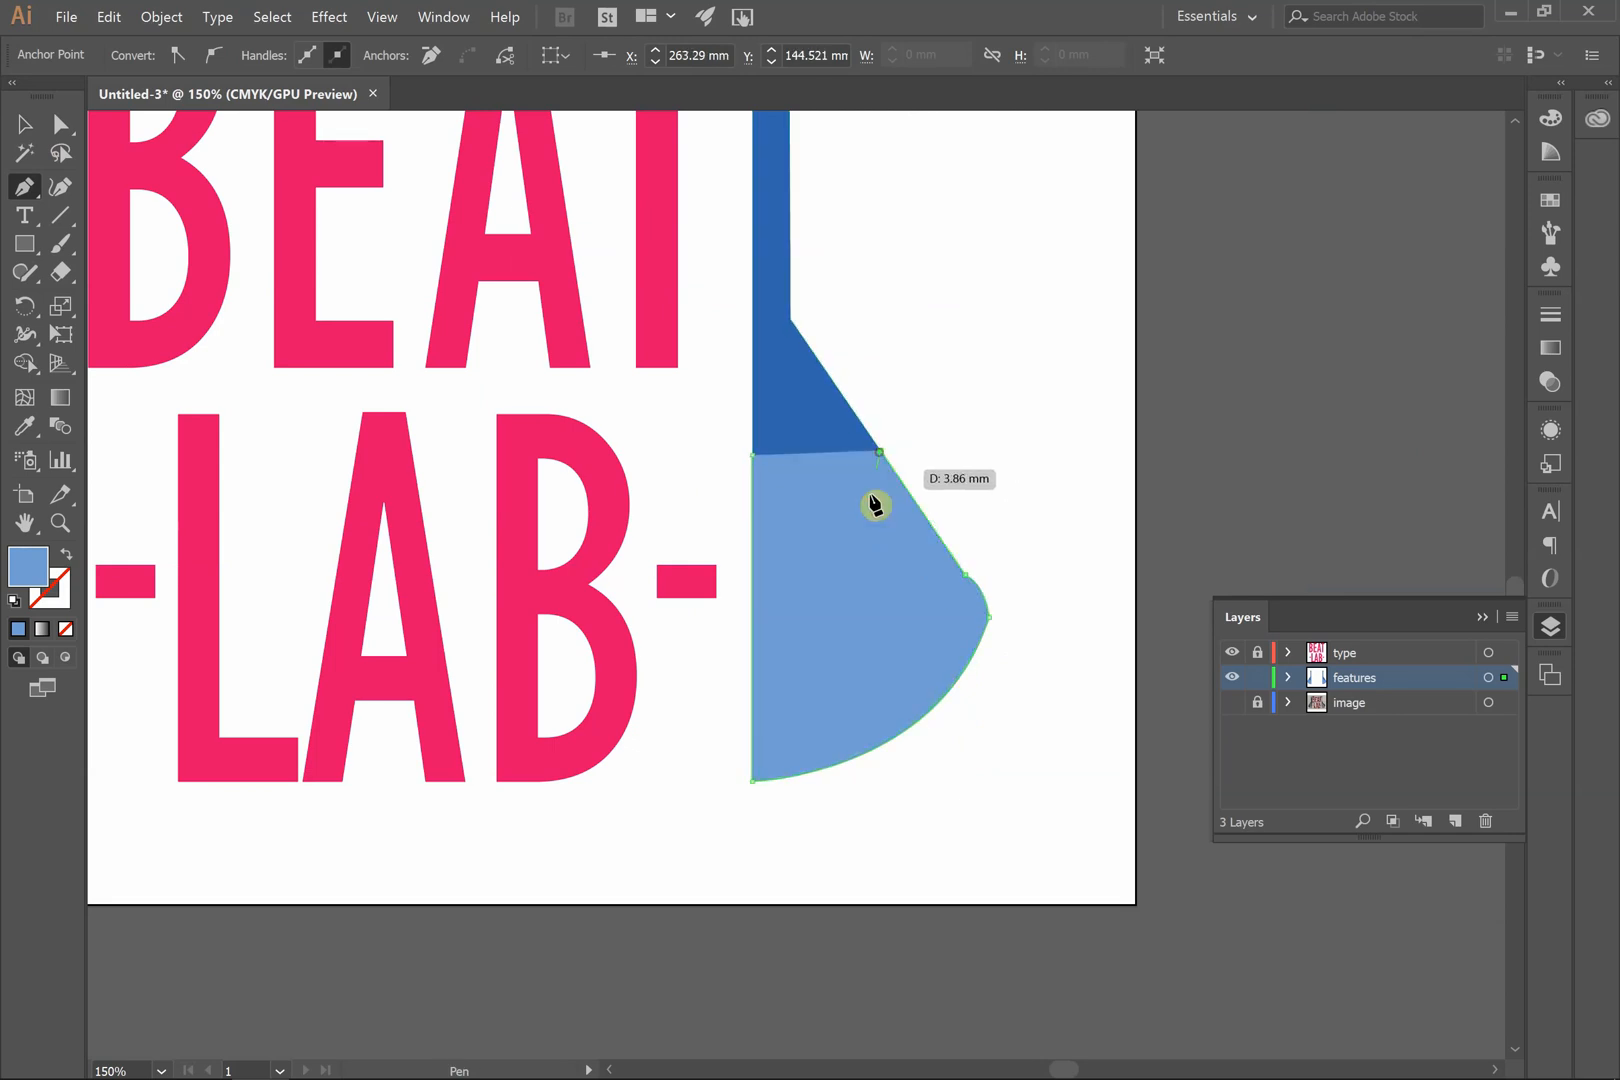
- Draw a curling wave crest as the mirrored flask's liquid surface, close the path on the inner edge and deselect it
drag(819, 509, 760, 488)
click(819, 510)
drag(803, 418, 767, 403)
click(805, 415)
click(797, 390)
drag(771, 493, 784, 556)
click(754, 457)
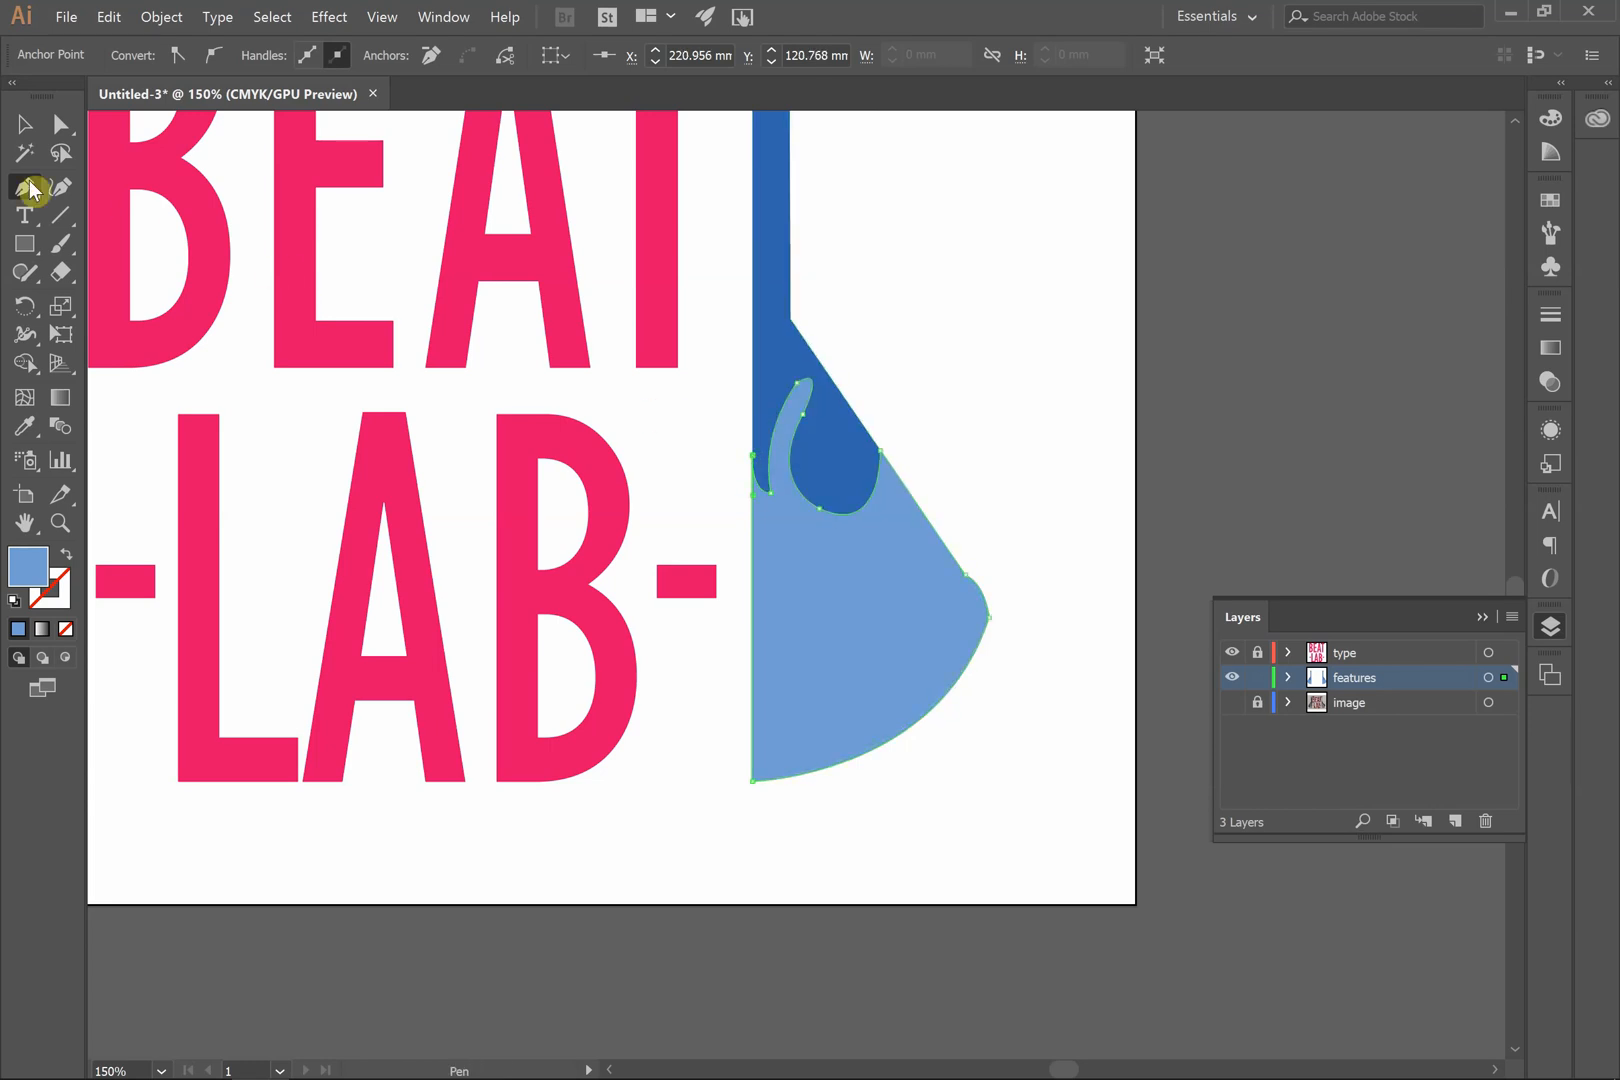
click(27, 125)
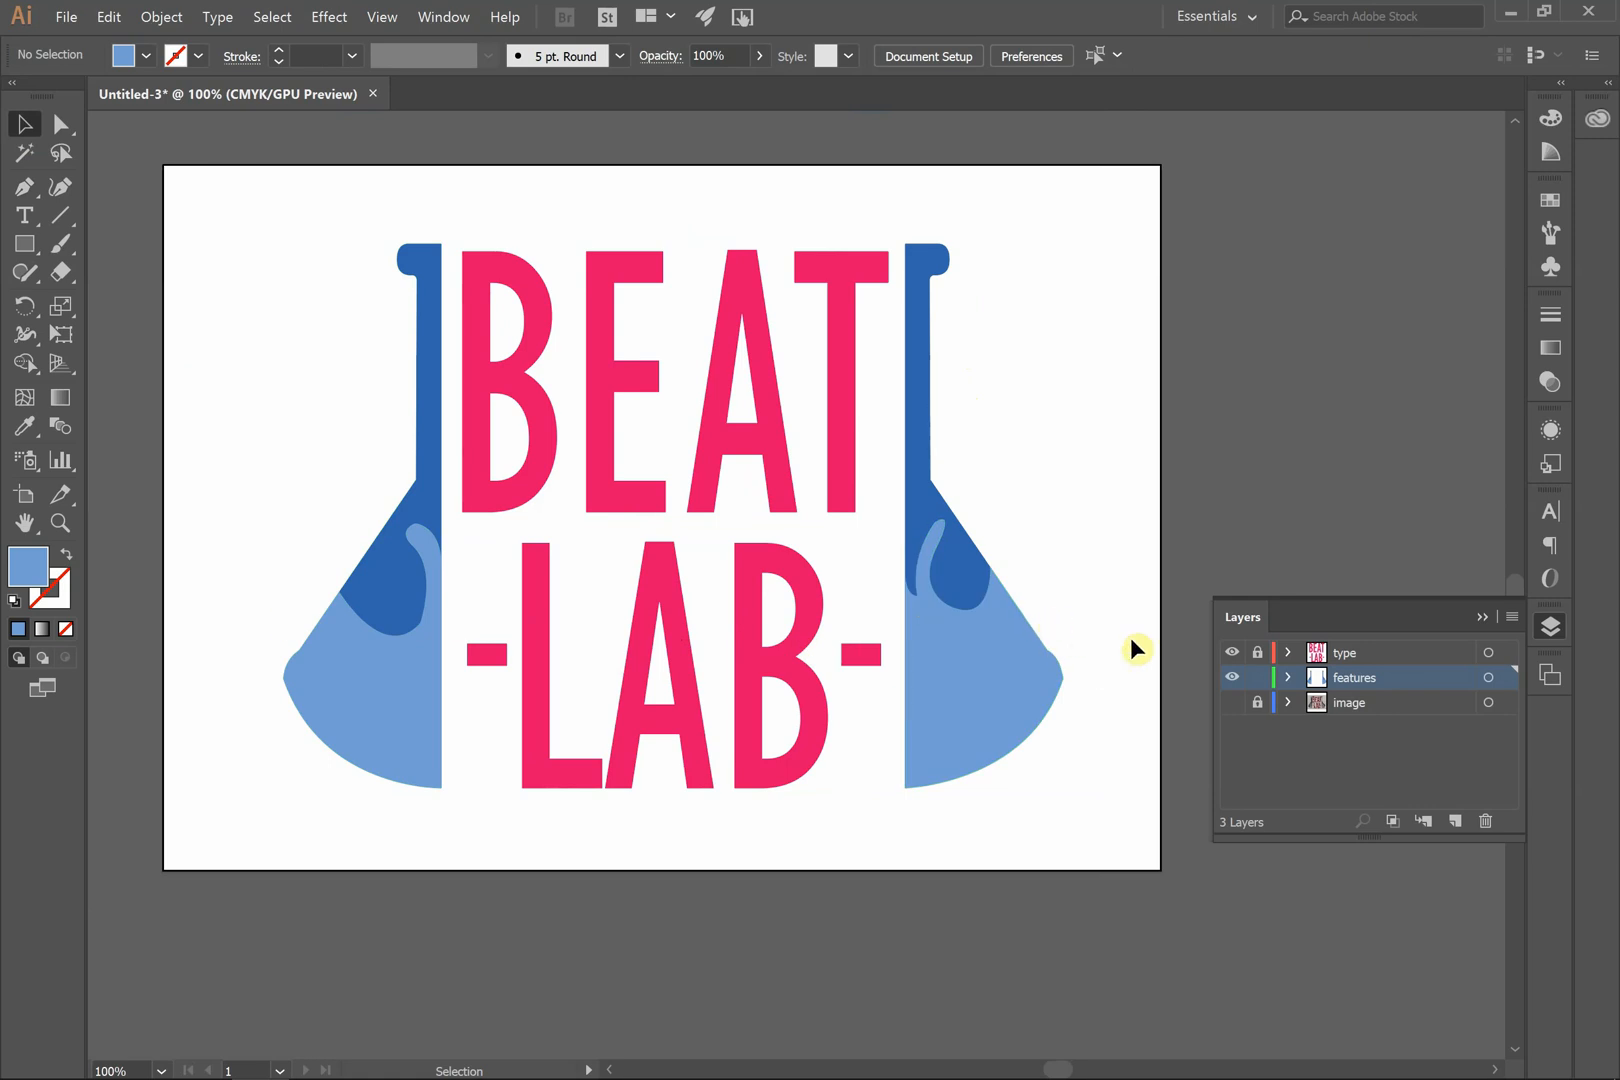
- Collapse the layers list and examine the whole logo with both filled flasks beside the lettering
scroll(617, 452, left, 2)
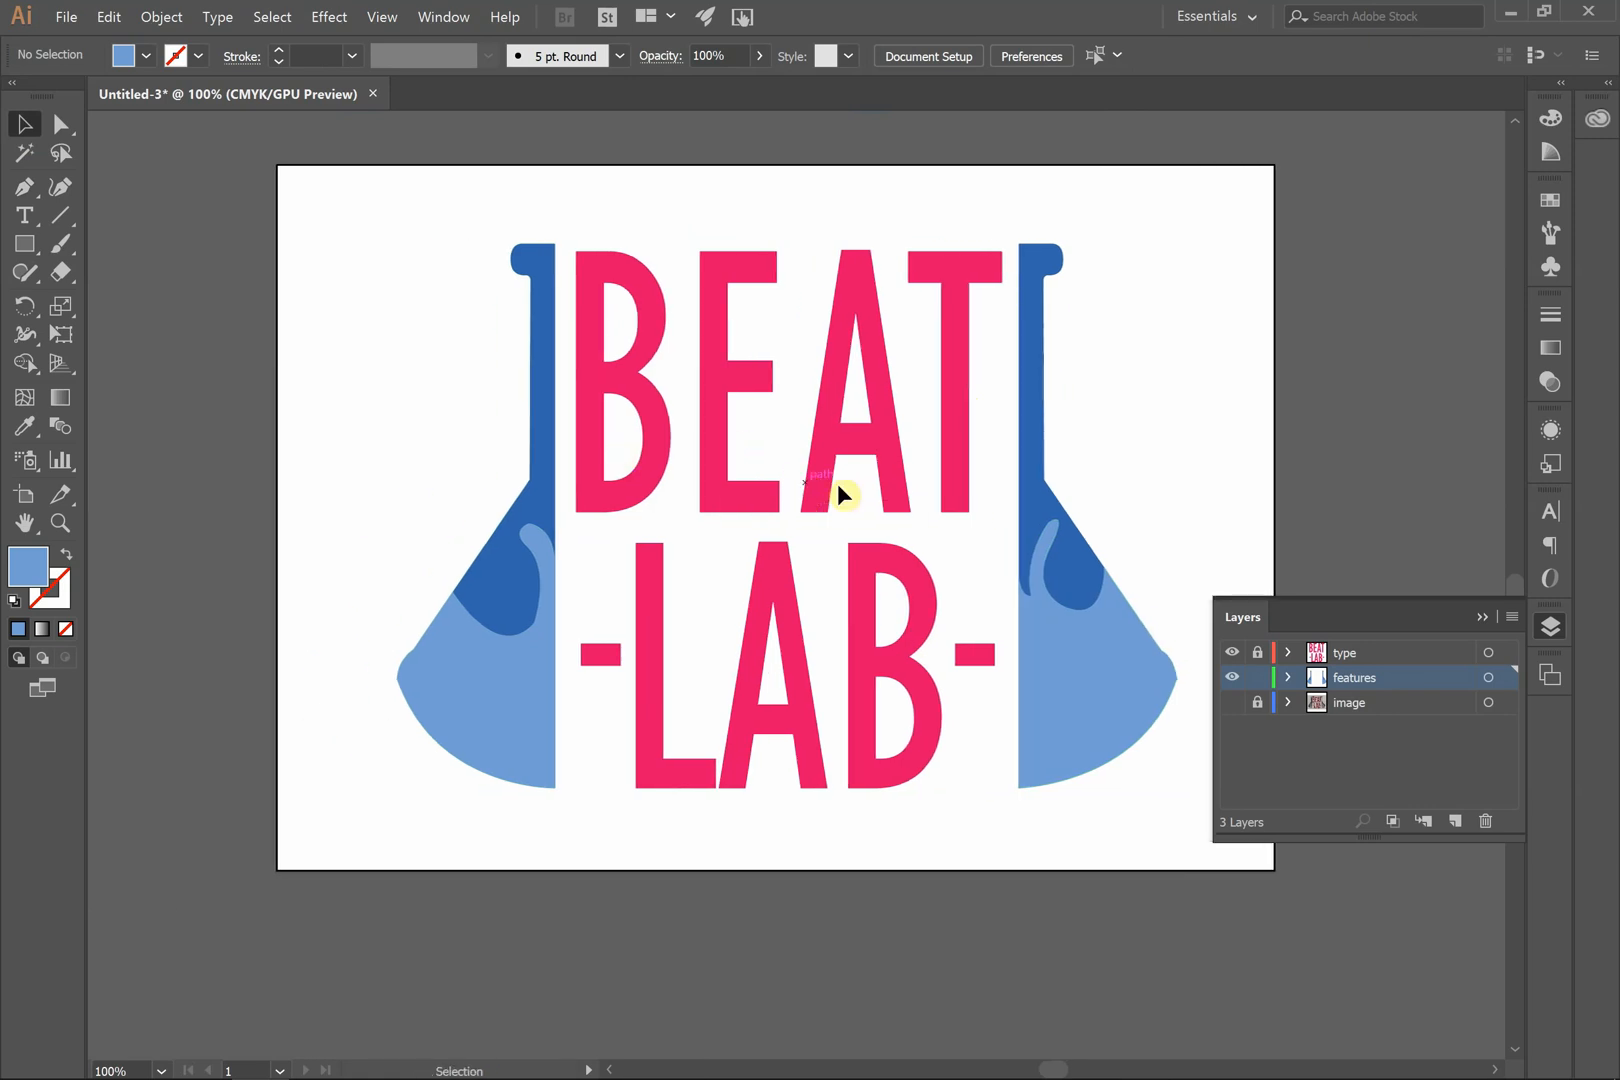
scroll(873, 524, right, 1)
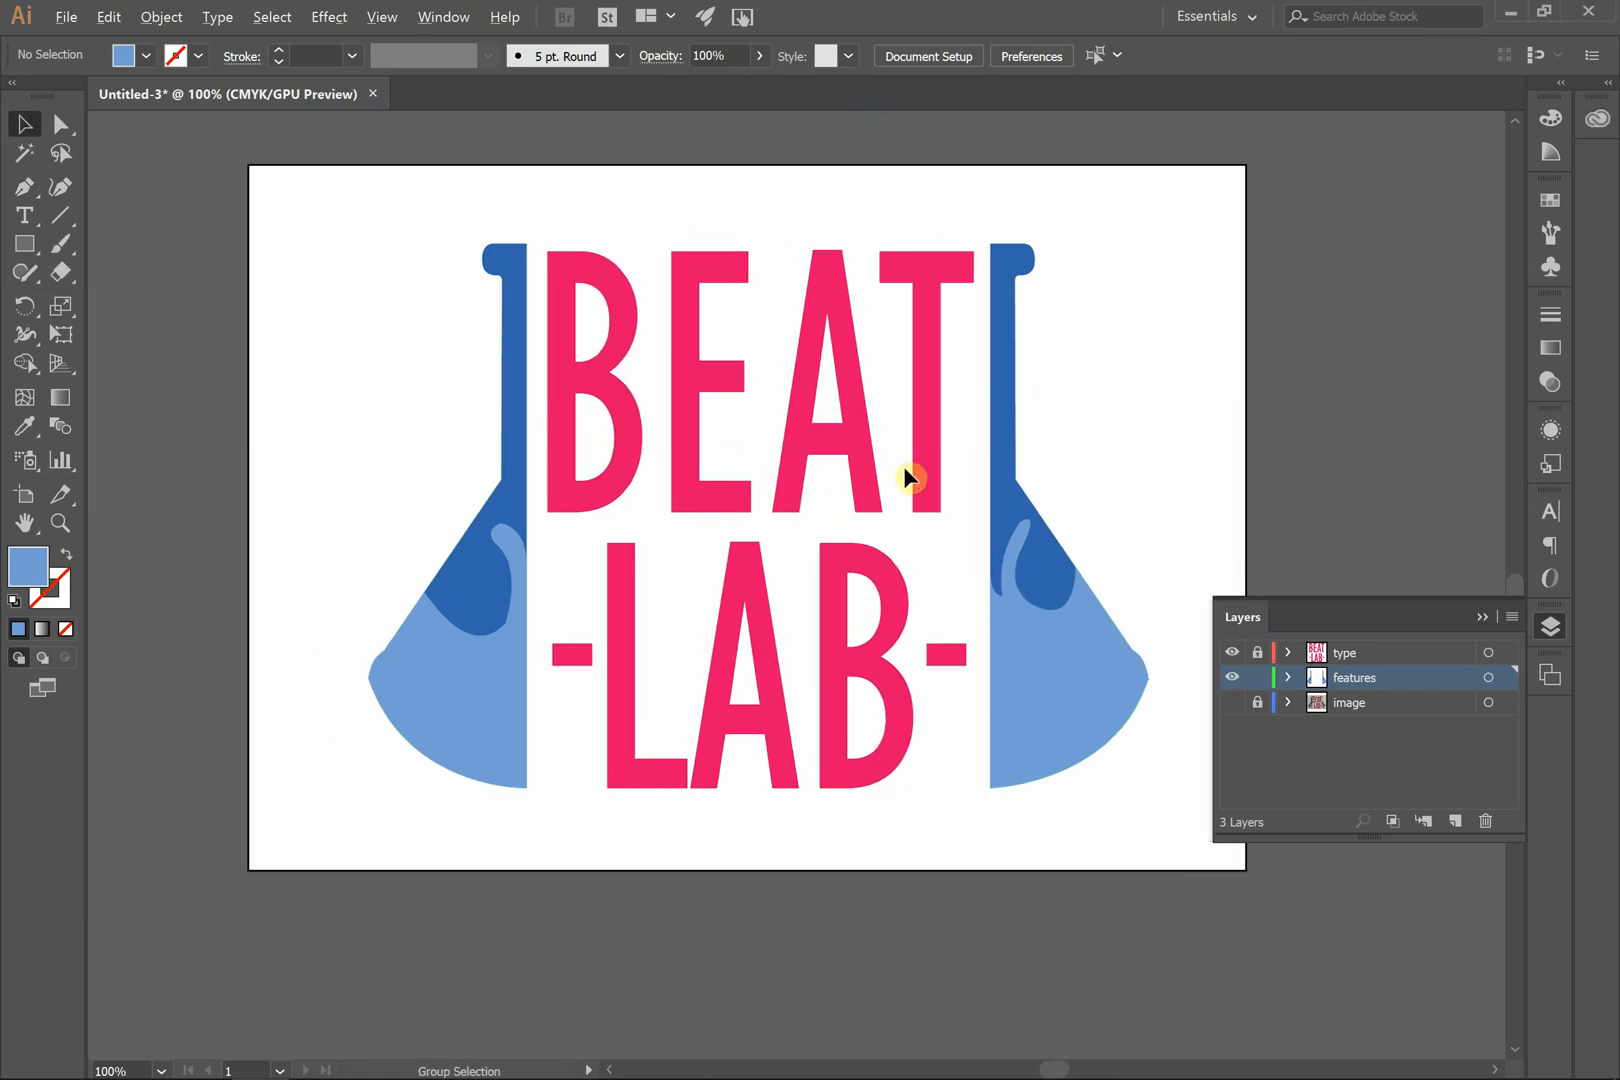
scroll(904, 474, up, 1)
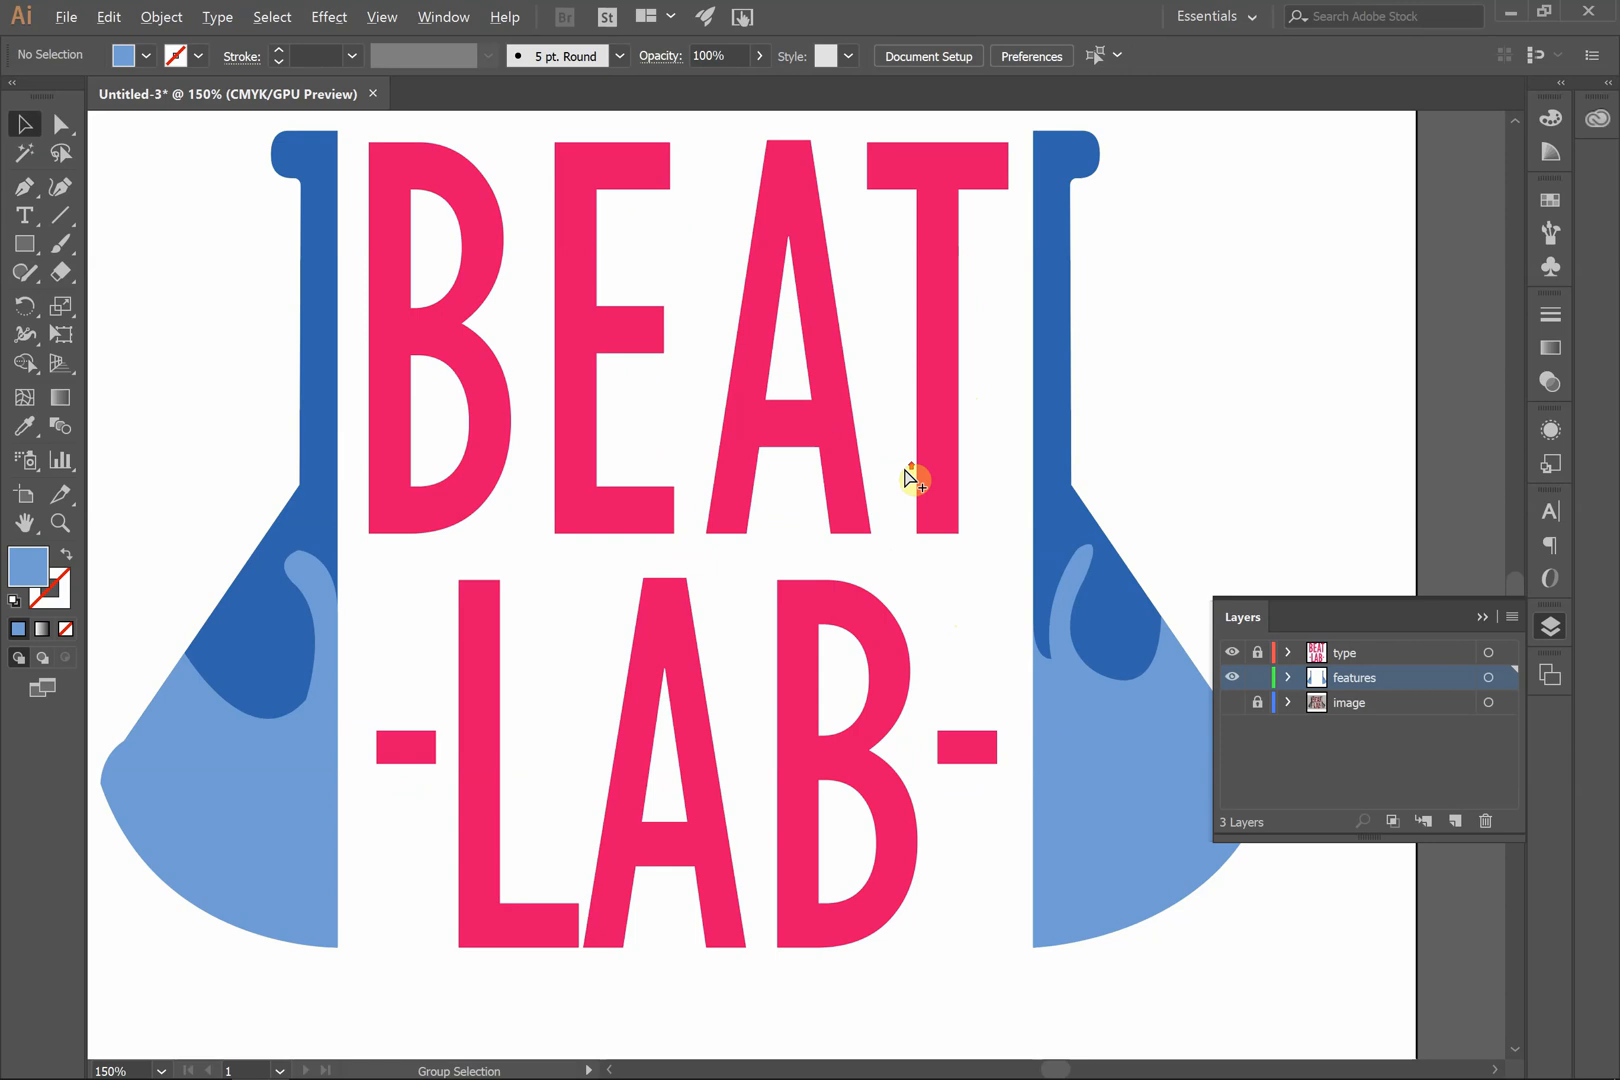
click(1481, 618)
scroll(1065, 418, left, 1)
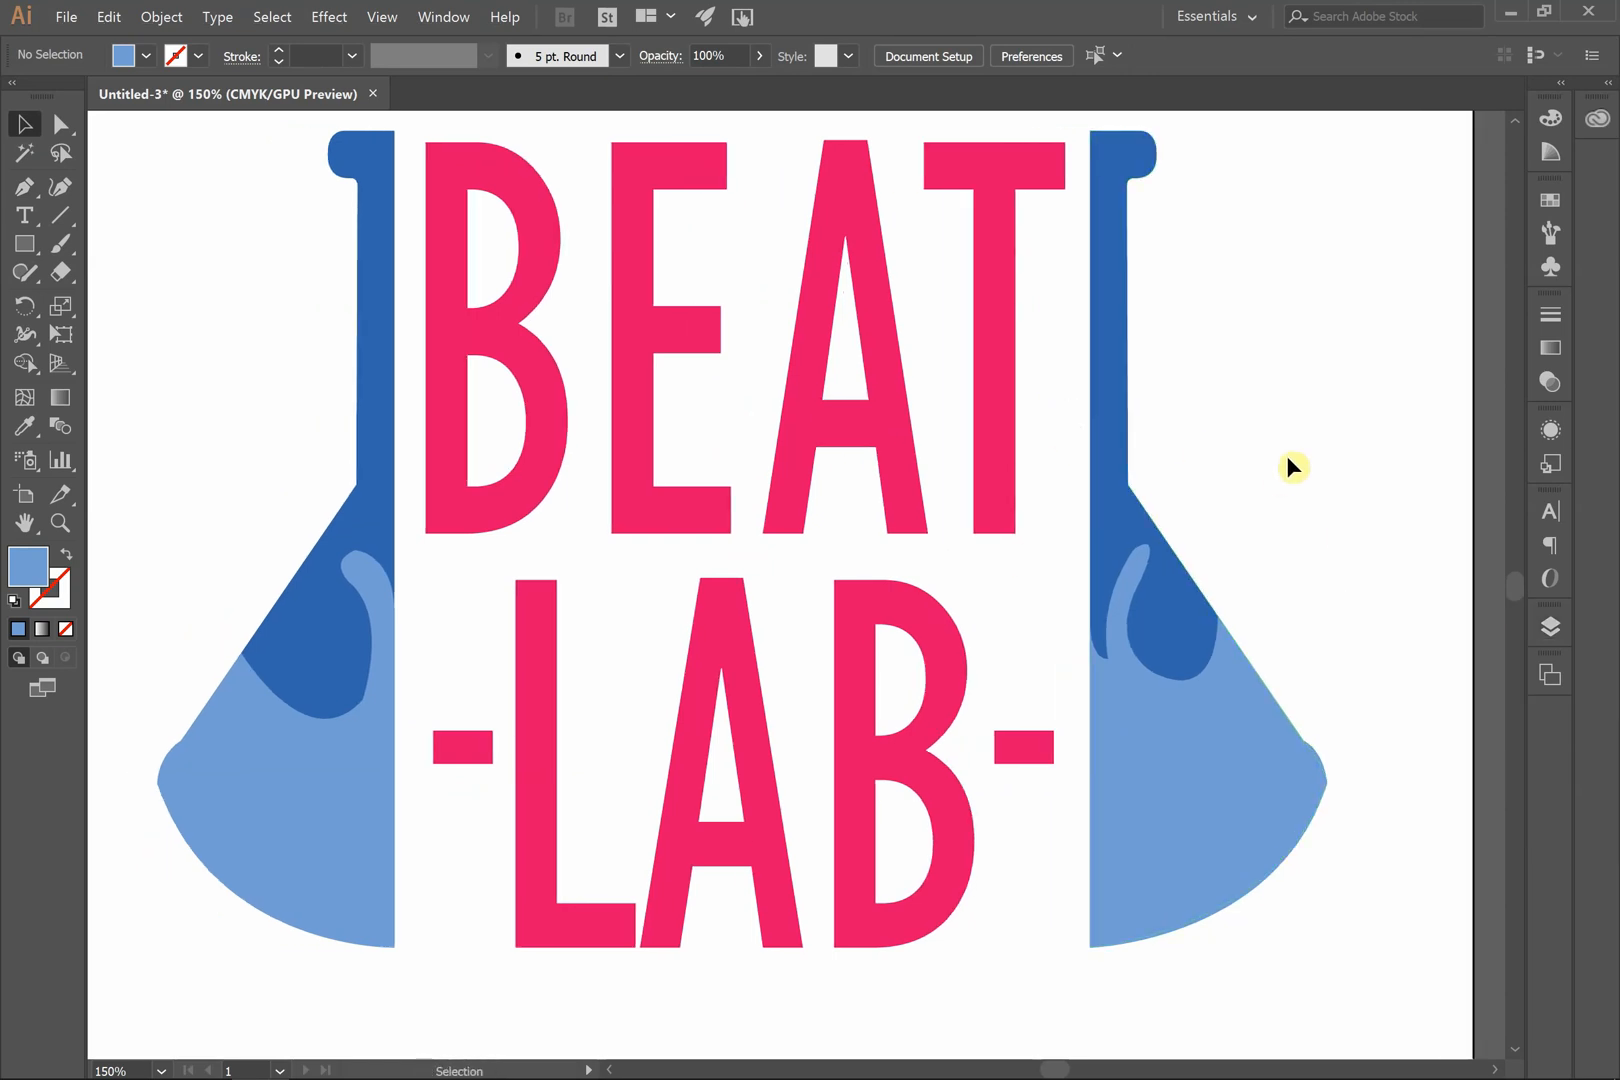